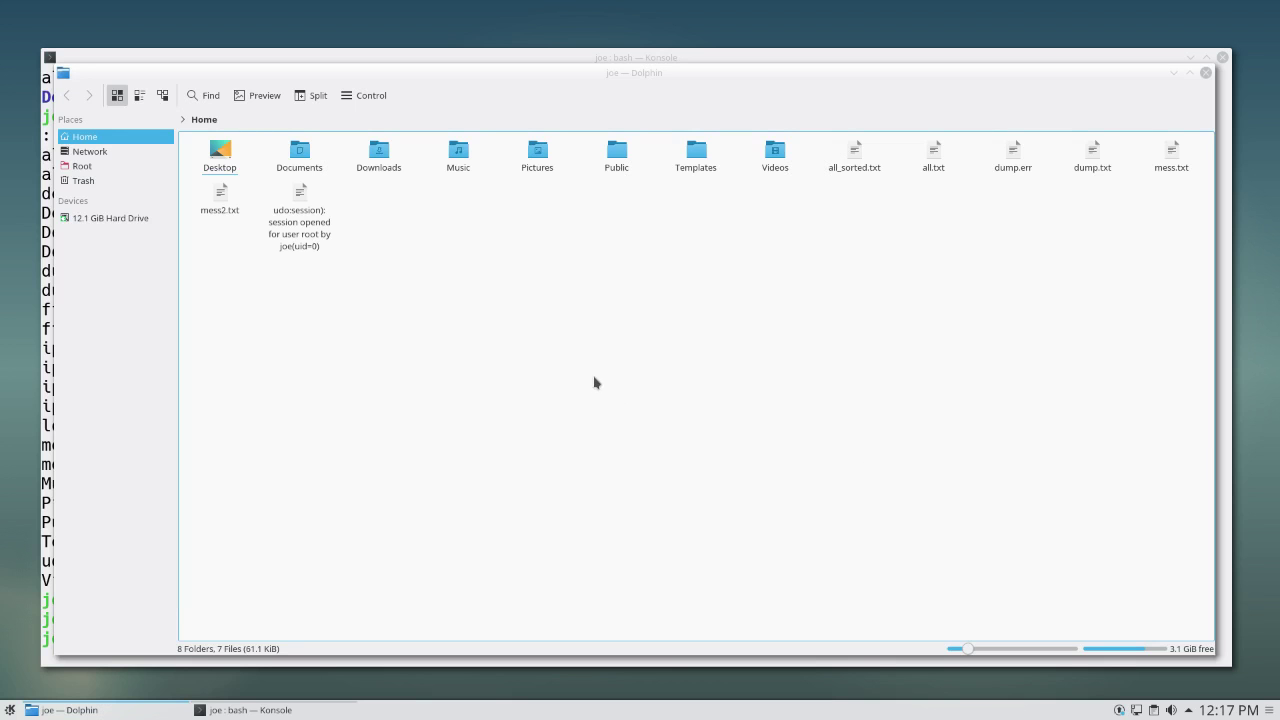
Open the odd session log file in Home to inspect it, then close it and clear the selection.
{"action": "left_click", "coordinate": [592, 381]}
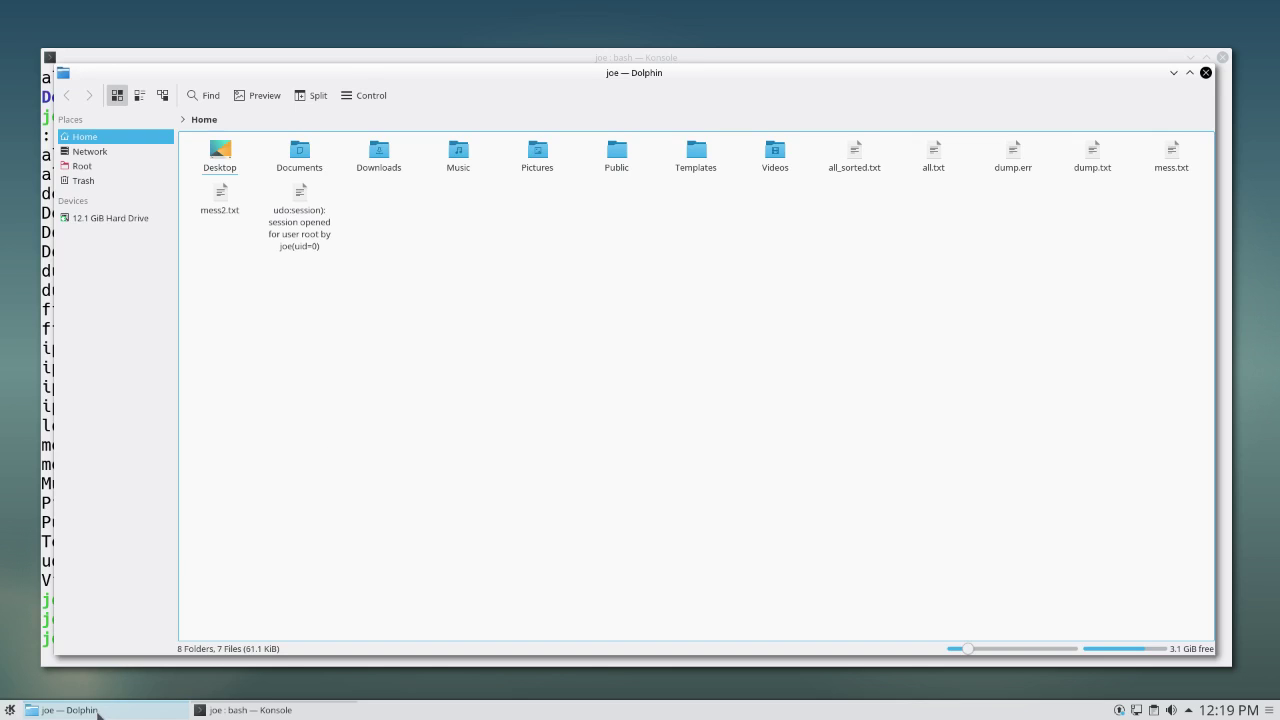
{"action": "mouse_move", "coordinate": [99, 715]}
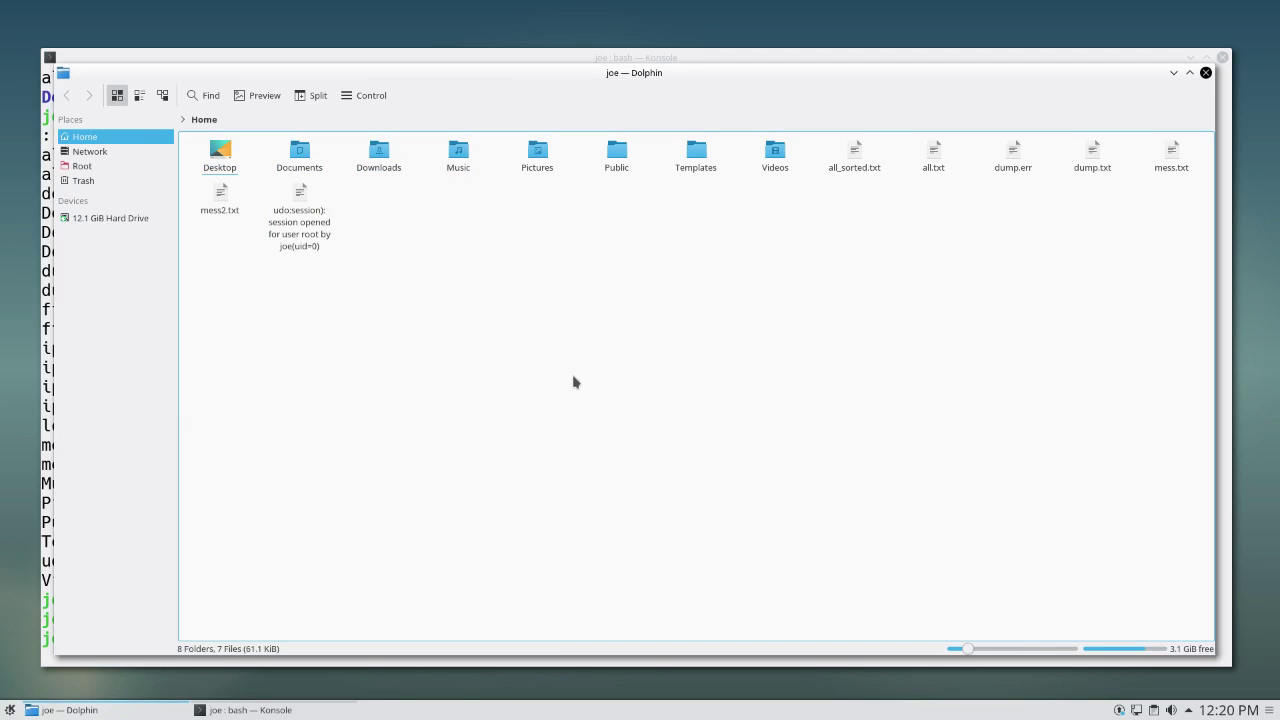
{"action": "left_click_drag", "start_coordinate": [298, 238], "coordinate": [470, 330]}
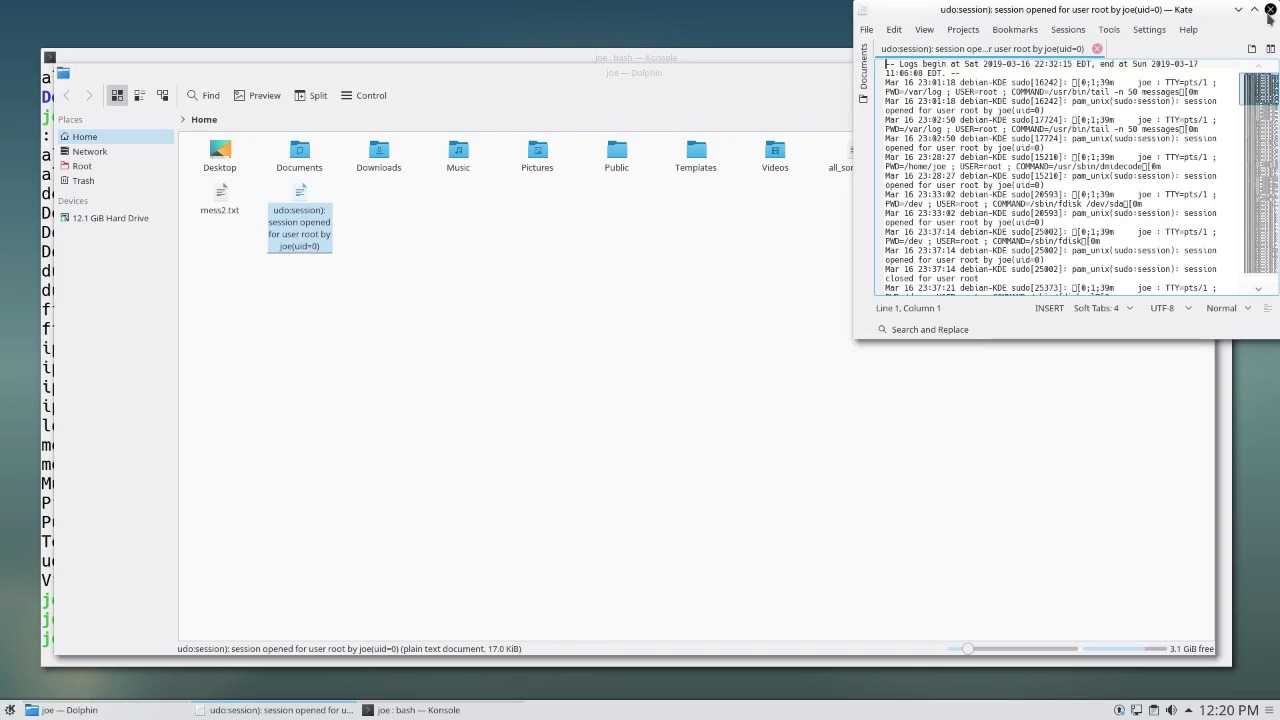
{"action": "key", "text": "ctrl+q"}
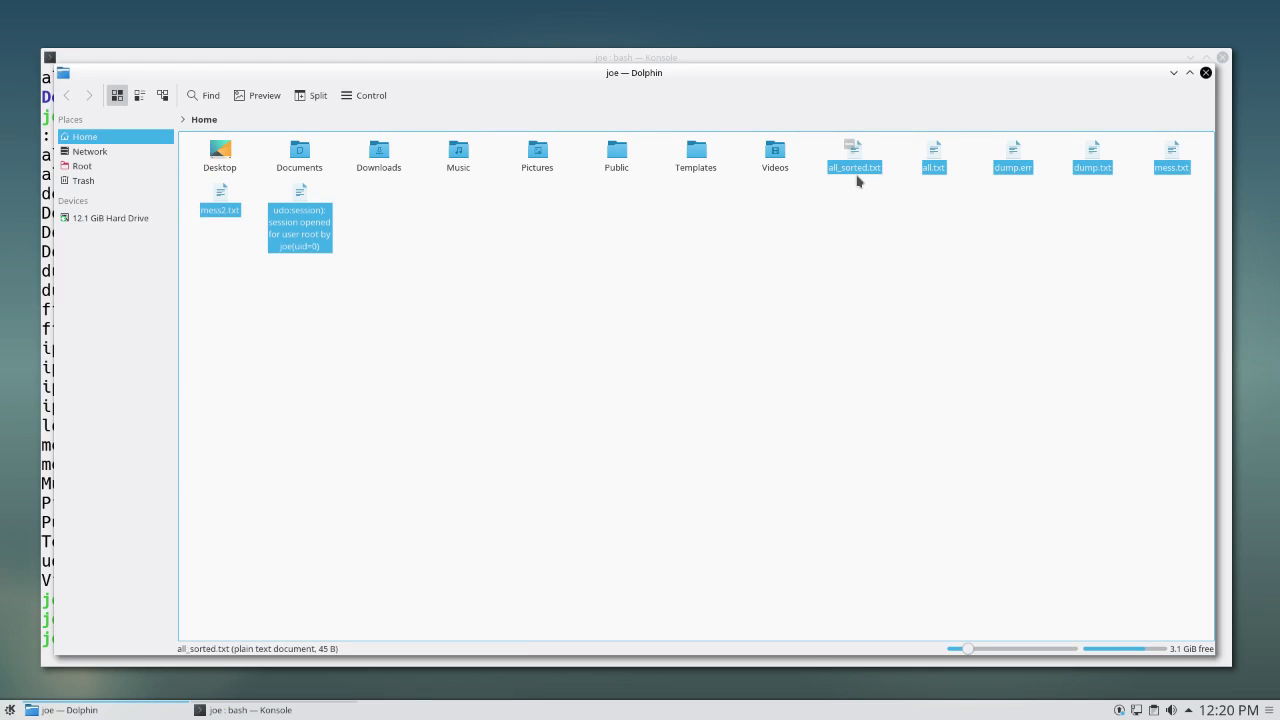
{"action": "right_click", "coordinate": [857, 180]}
{"action": "left_click", "coordinate": [703, 255]}
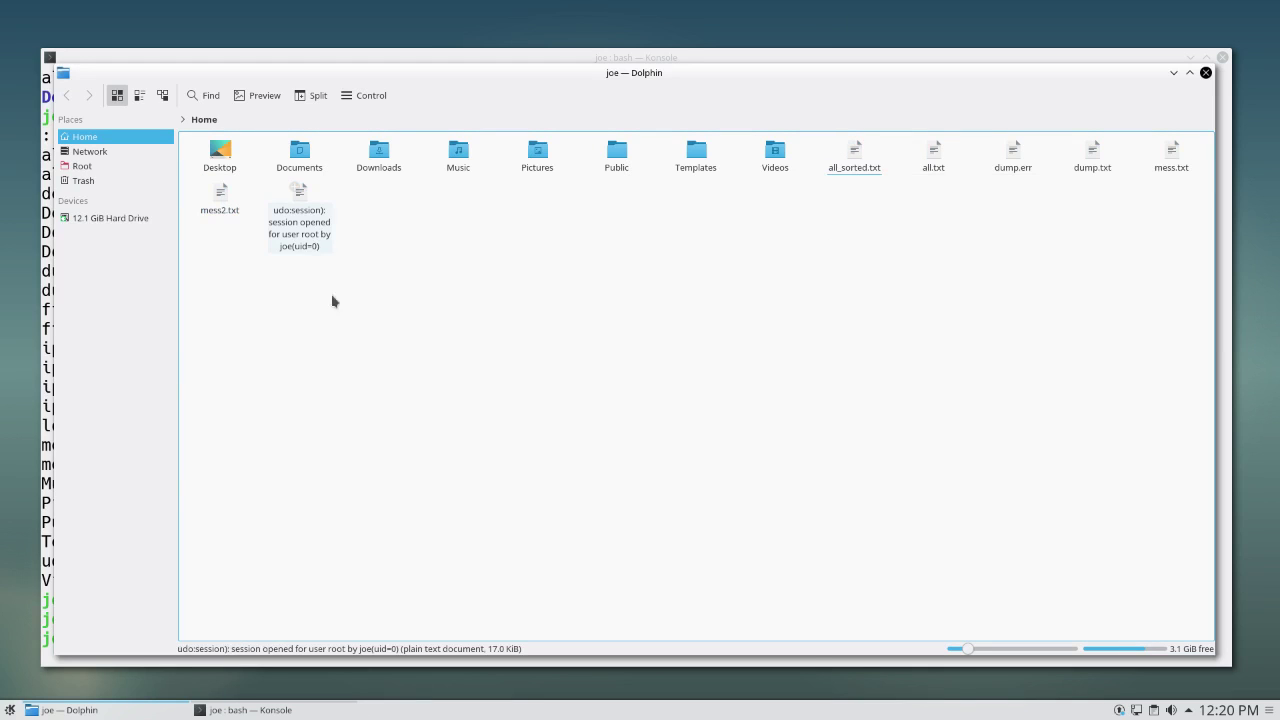
Select all seven text files, from mess2.txt to all_sorted.txt, and move them to the trash.
{"action": "left_click_drag", "start_coordinate": [402, 300], "coordinate": [204, 204]}
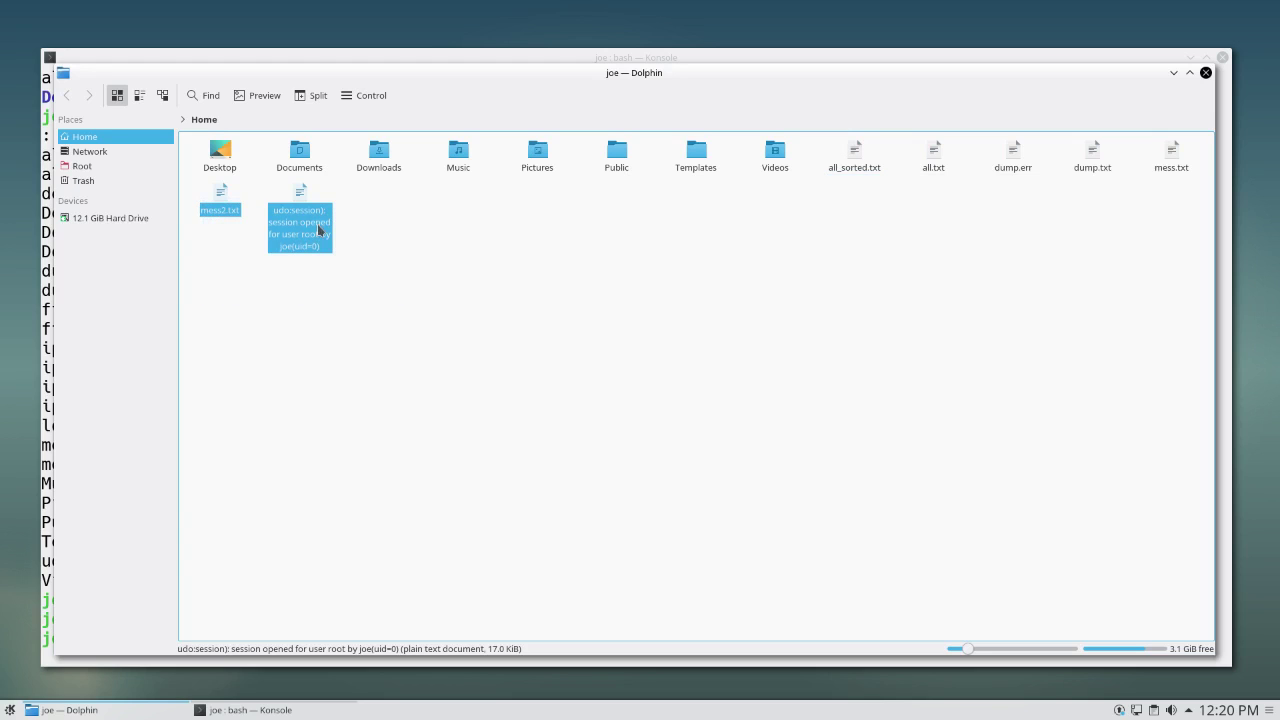
{"action": "left_click", "coordinate": [855, 158], "text": "shift"}
{"action": "right_click", "coordinate": [857, 160]}
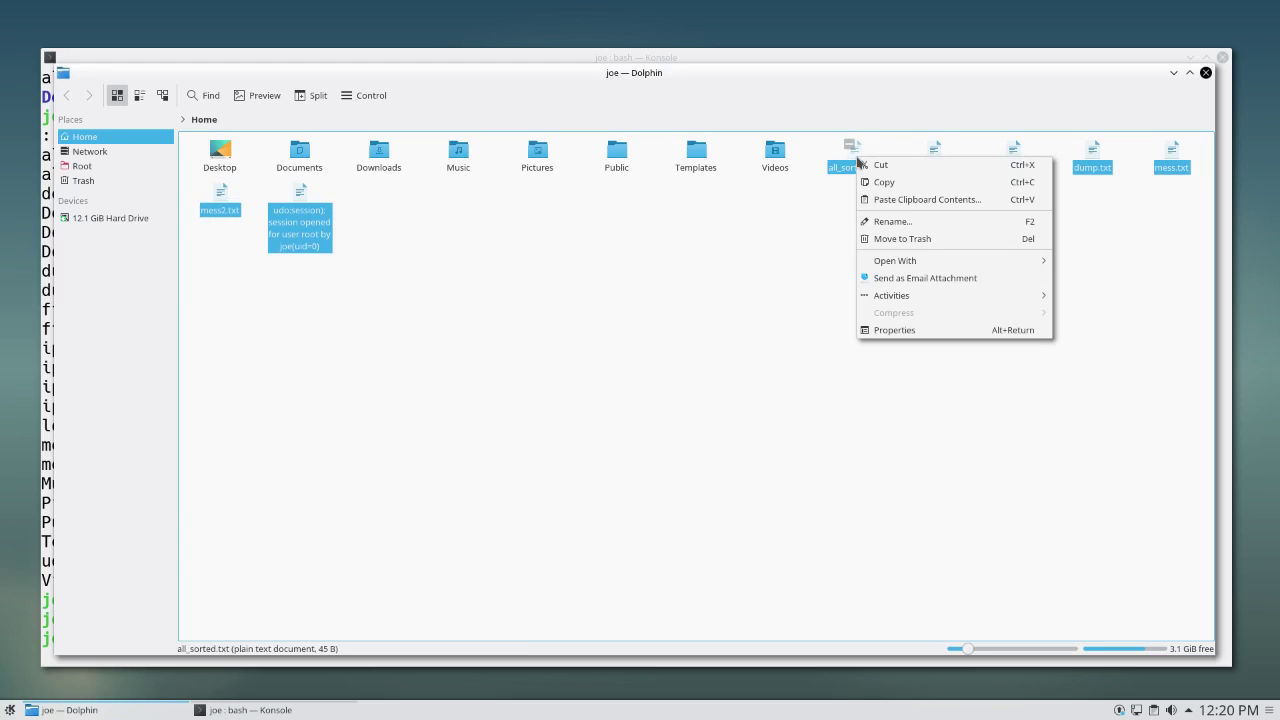
{"action": "left_click", "coordinate": [903, 240]}
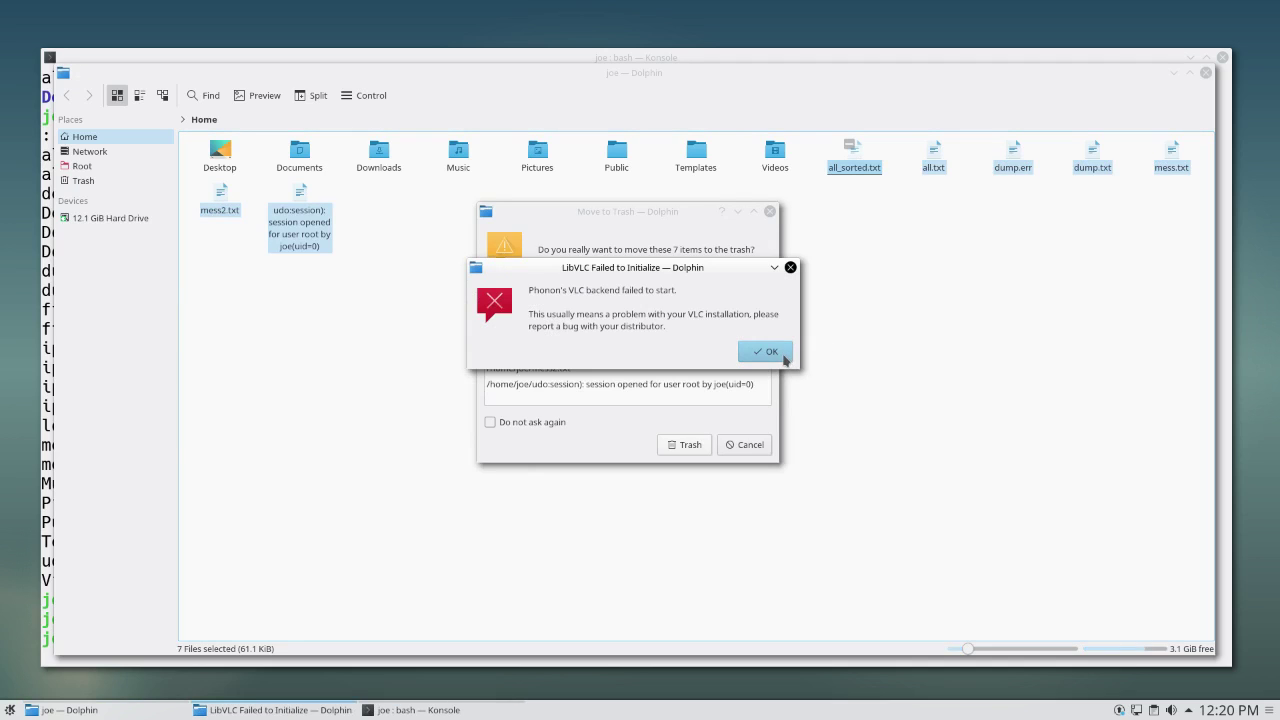
{"action": "left_click", "coordinate": [772, 353]}
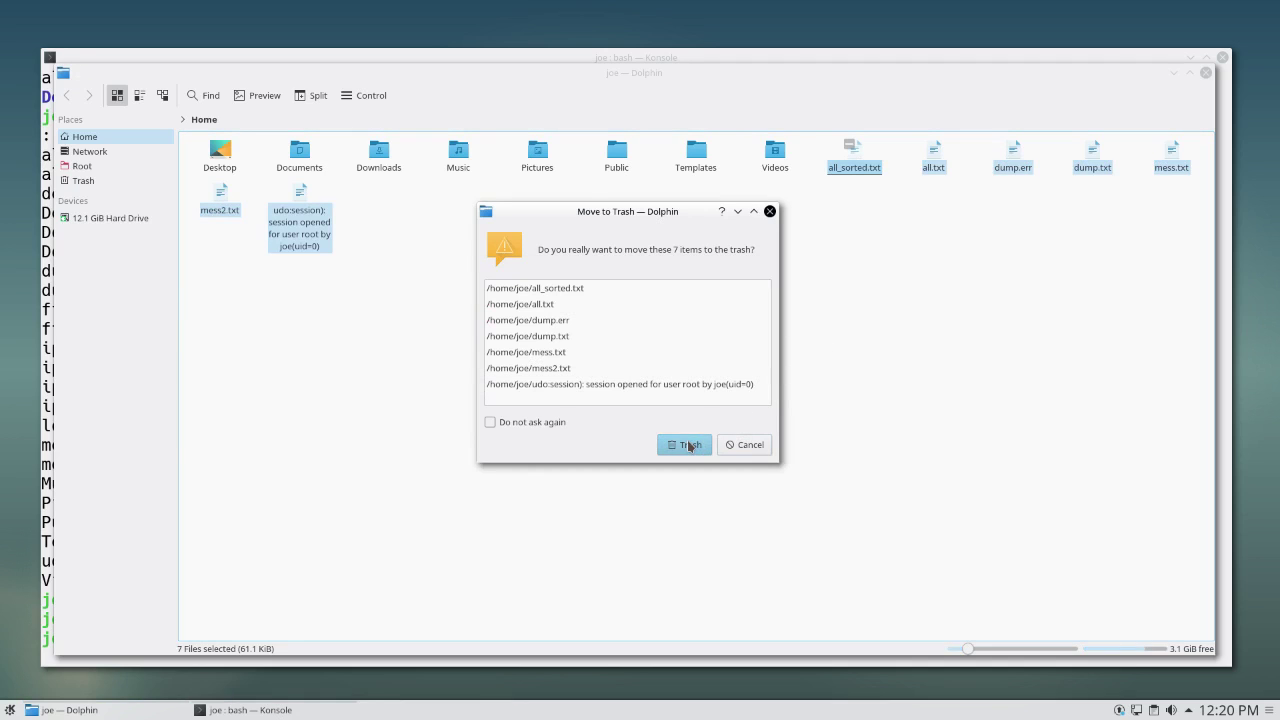
{"action": "left_click", "coordinate": [686, 445]}
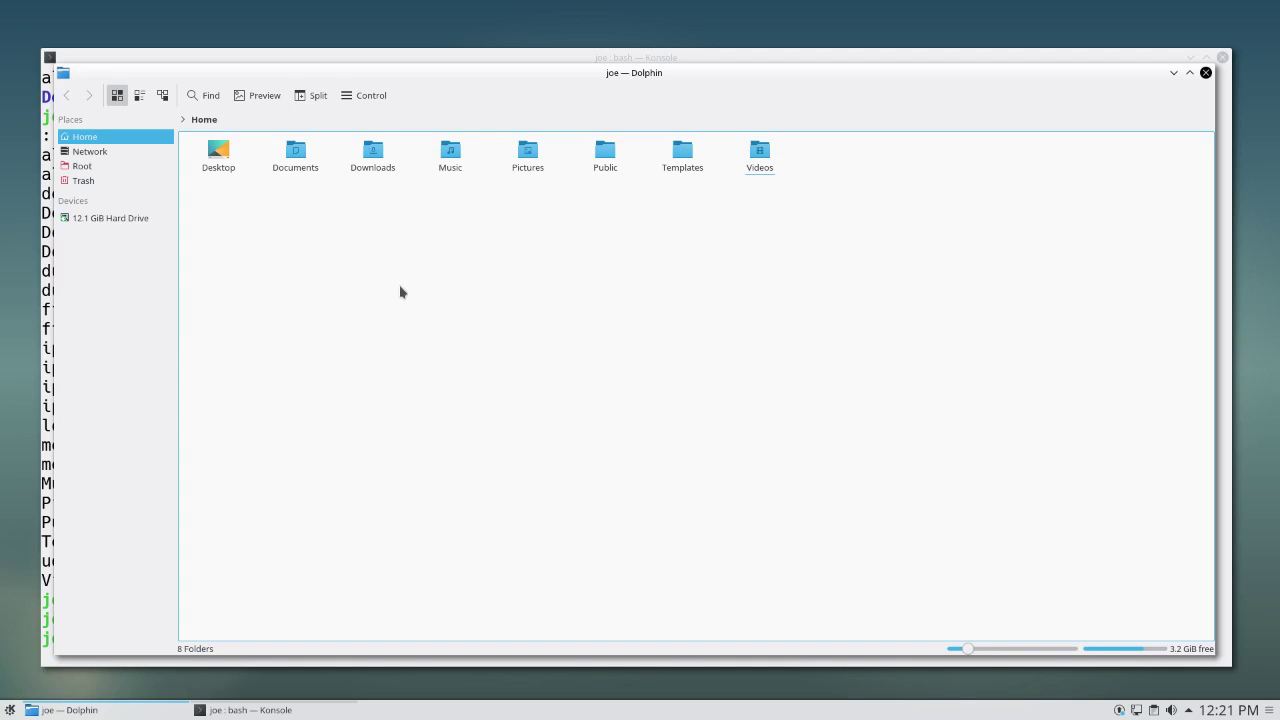
Enable Hidden Files so Home shows its 12 dotfiles alongside the 19 folders.
{"action": "left_click", "coordinate": [362, 100]}
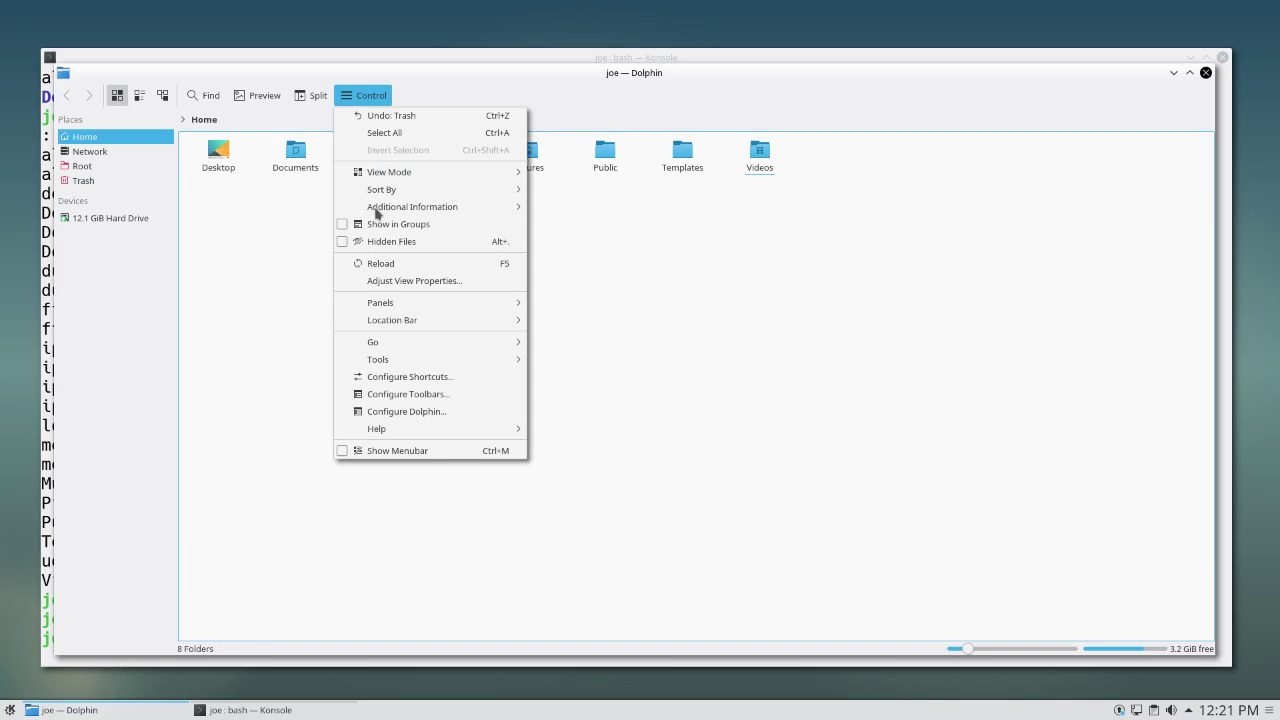
{"action": "left_click", "coordinate": [346, 242]}
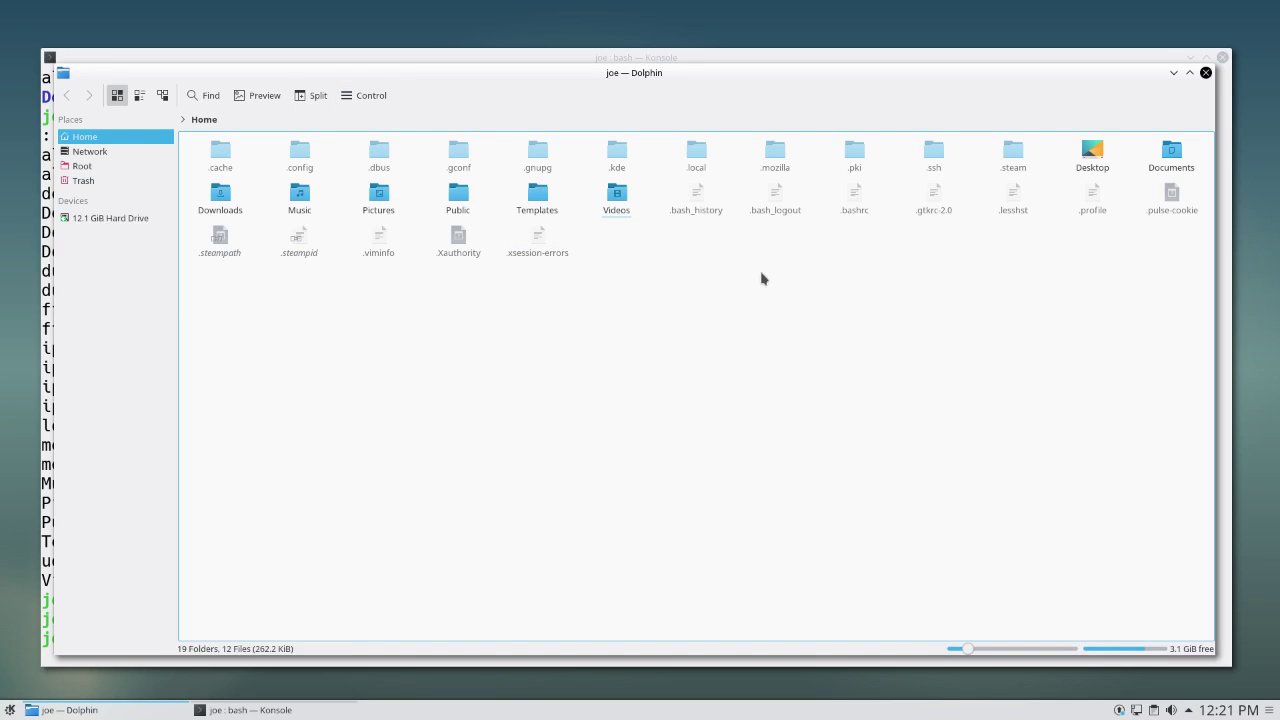
{"action": "left_click", "coordinate": [363, 97]}
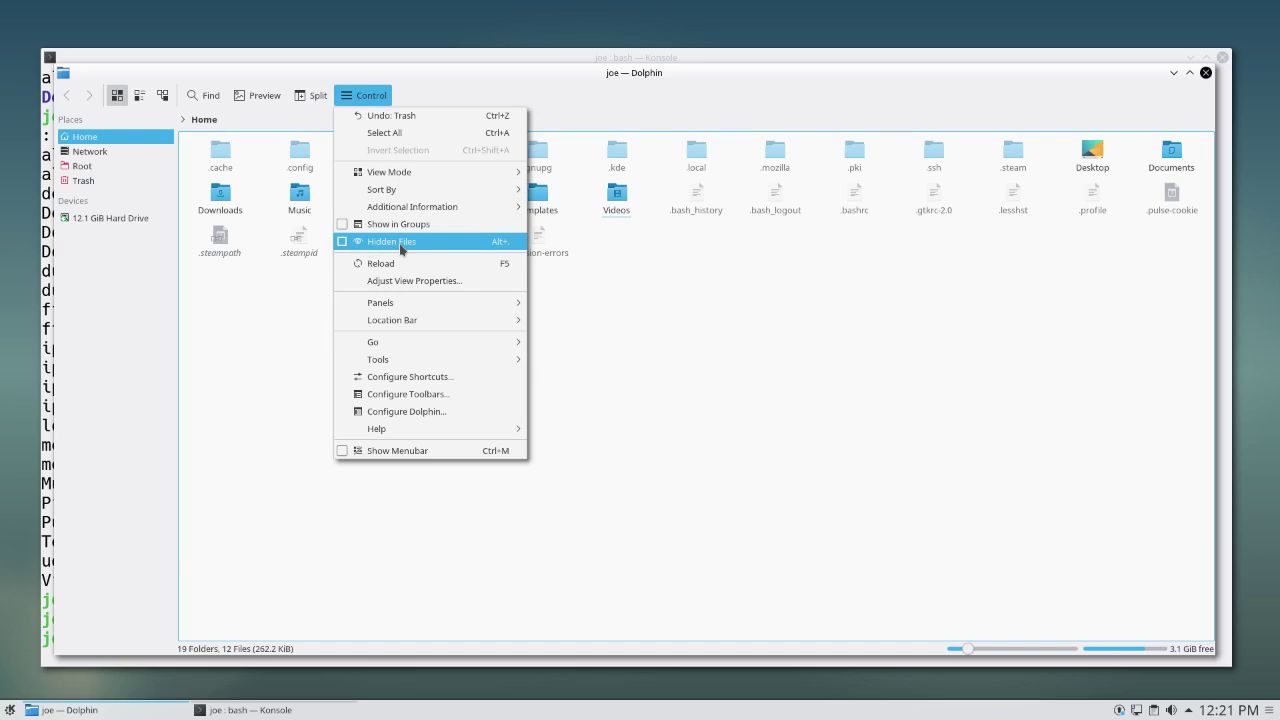
{"action": "left_click", "coordinate": [686, 323]}
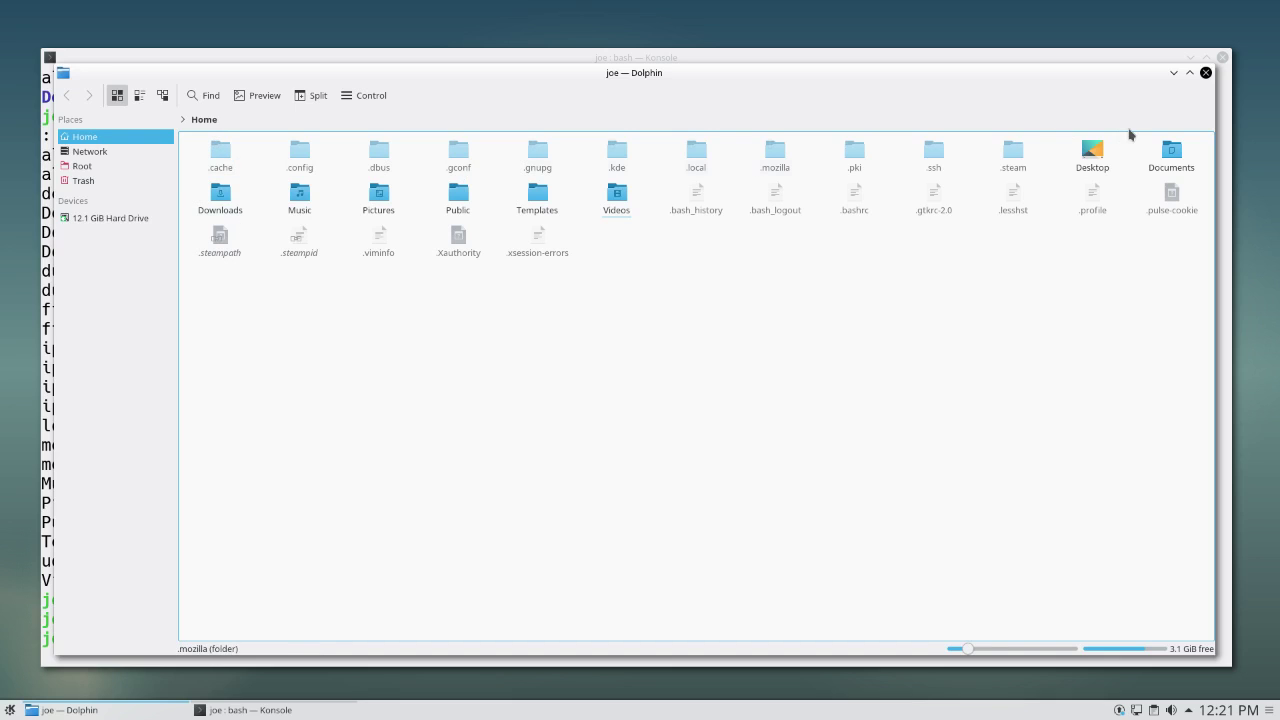
{"action": "left_click", "coordinate": [297, 158]}
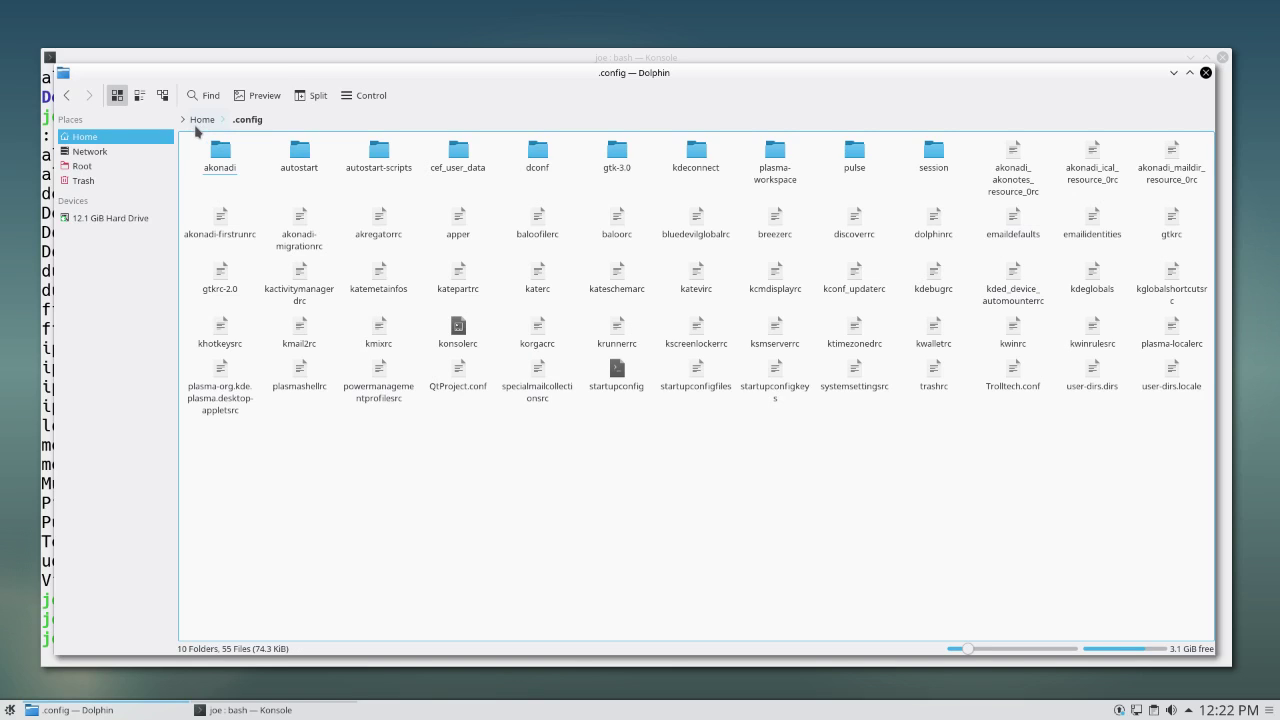
{"action": "left_click", "coordinate": [199, 122]}
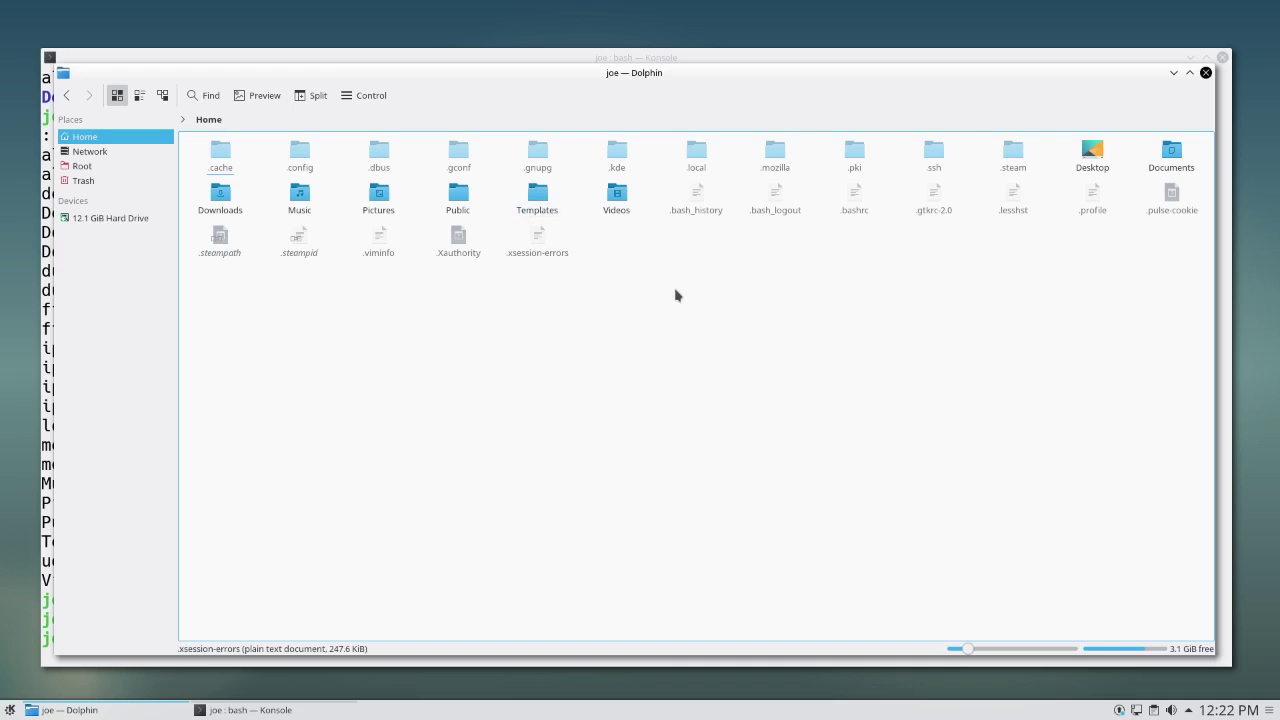
Browse from .local into share and akonadi, then go back up to .local/share.
{"action": "left_click", "coordinate": [706, 162]}
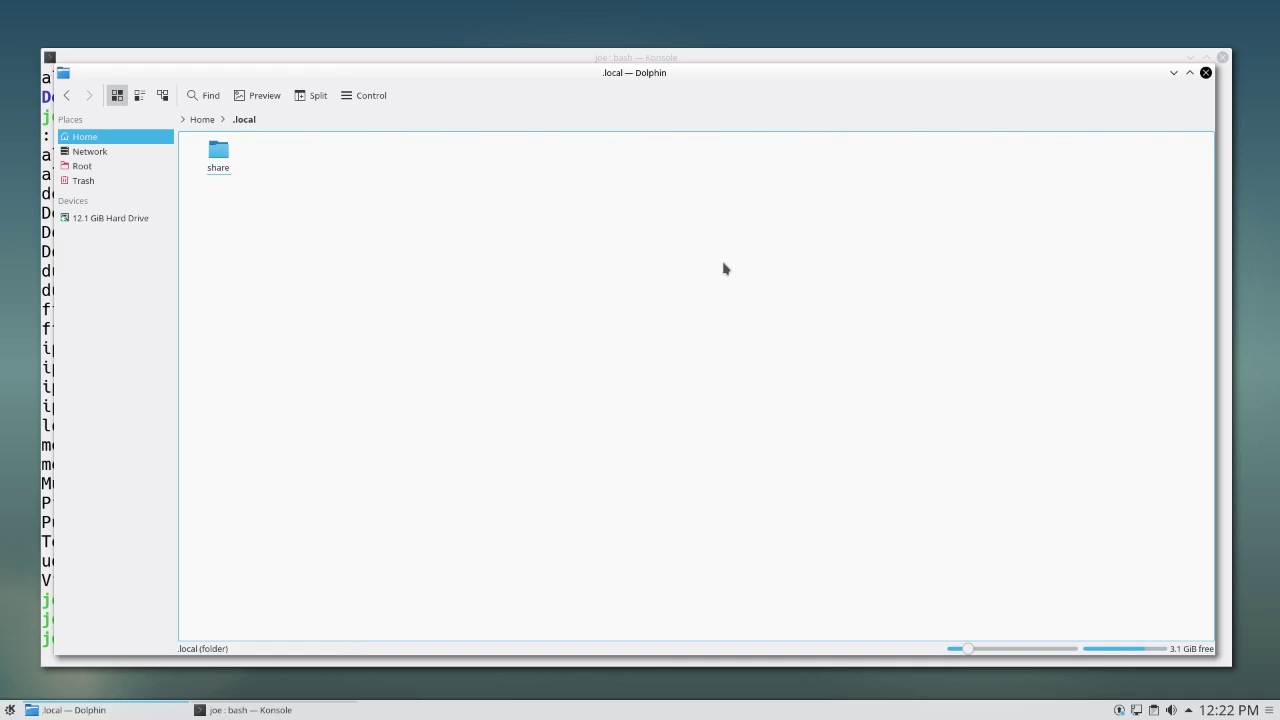
{"action": "left_click", "coordinate": [216, 160]}
{"action": "left_click", "coordinate": [222, 155]}
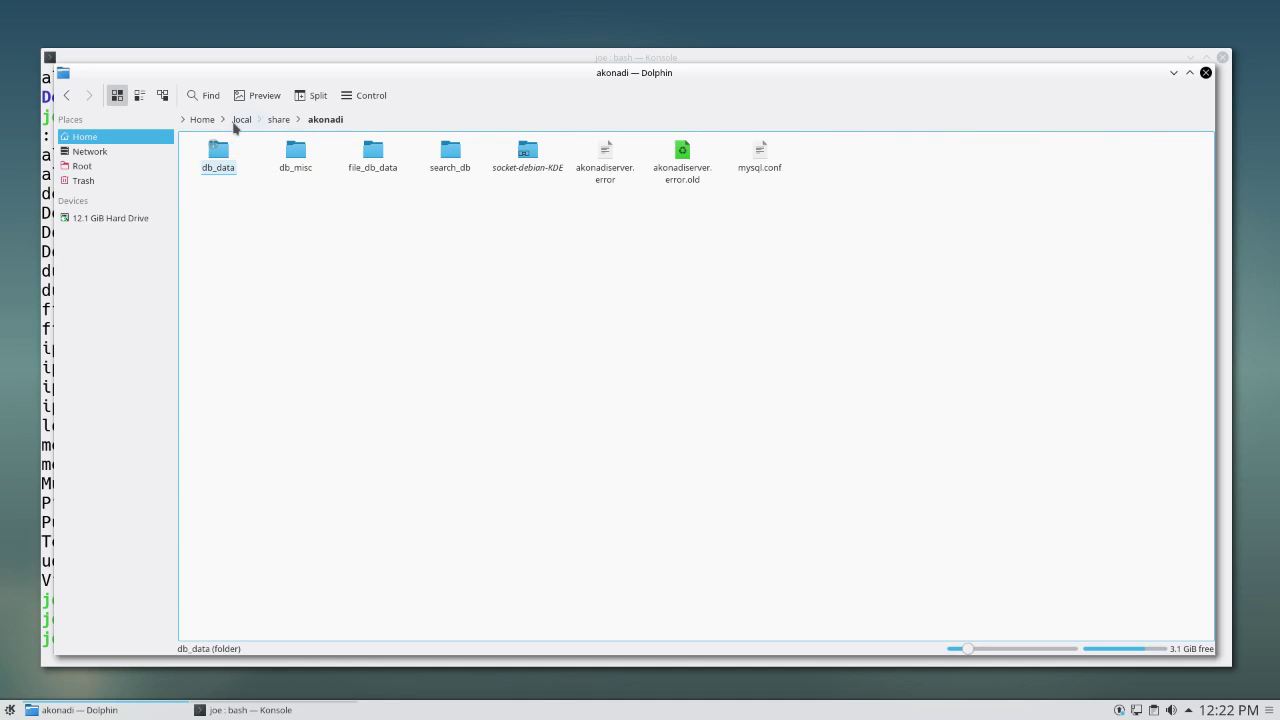
{"action": "left_click", "coordinate": [285, 120]}
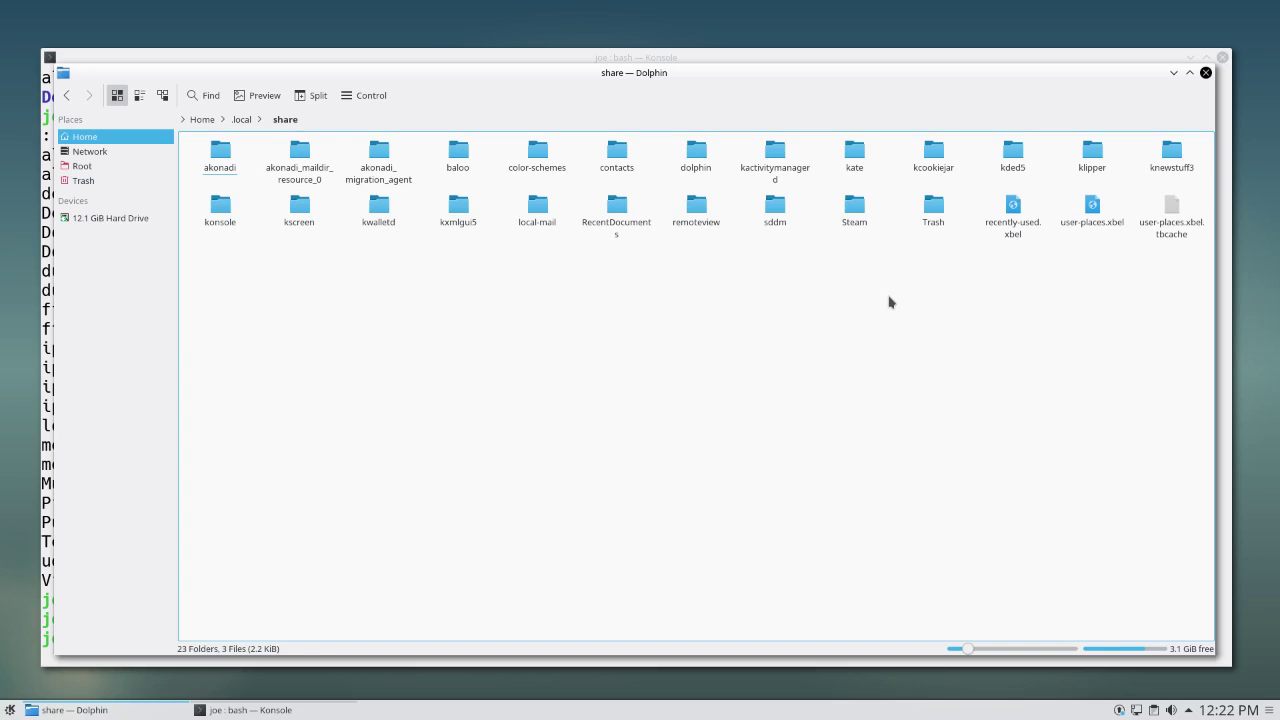
{"action": "left_click", "coordinate": [10, 710]}
Add and save a 'test' entry under Development in KDE Menu Editor, then view .local/share/applications in Dolphin.
{"action": "left_click", "coordinate": [10, 710]}
{"action": "right_click", "coordinate": [10, 710]}
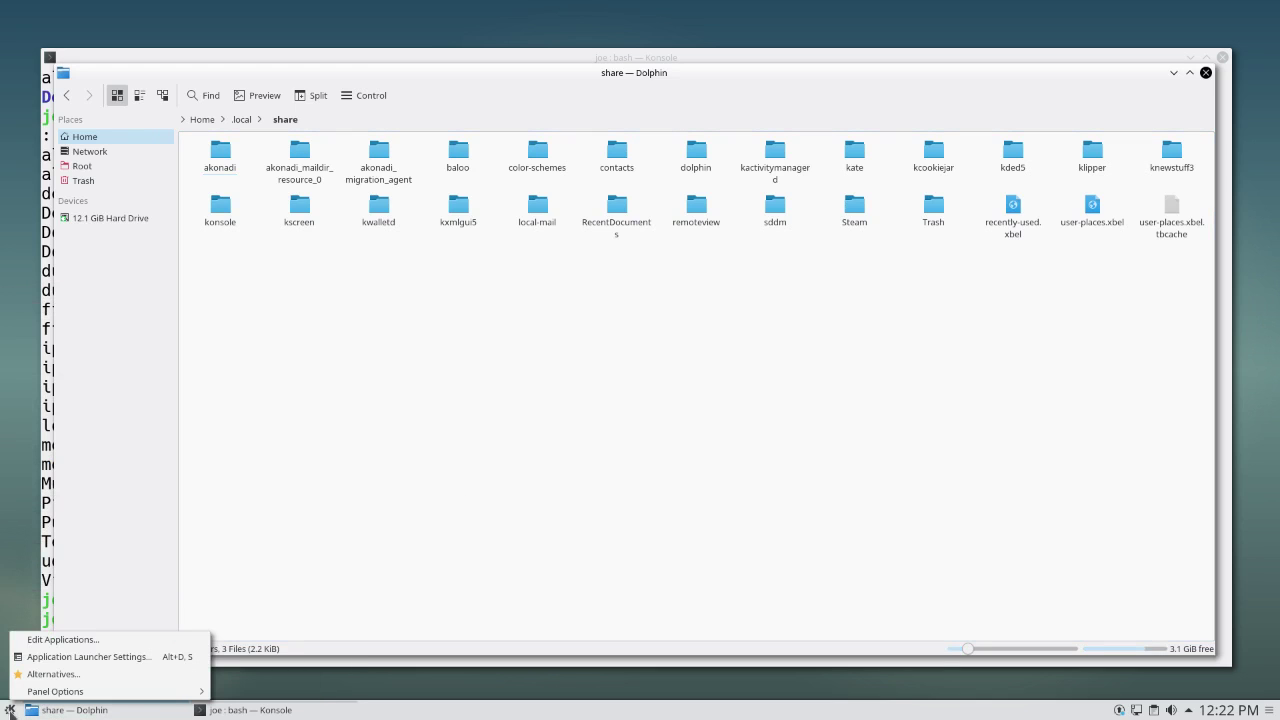
{"action": "left_click", "coordinate": [72, 642]}
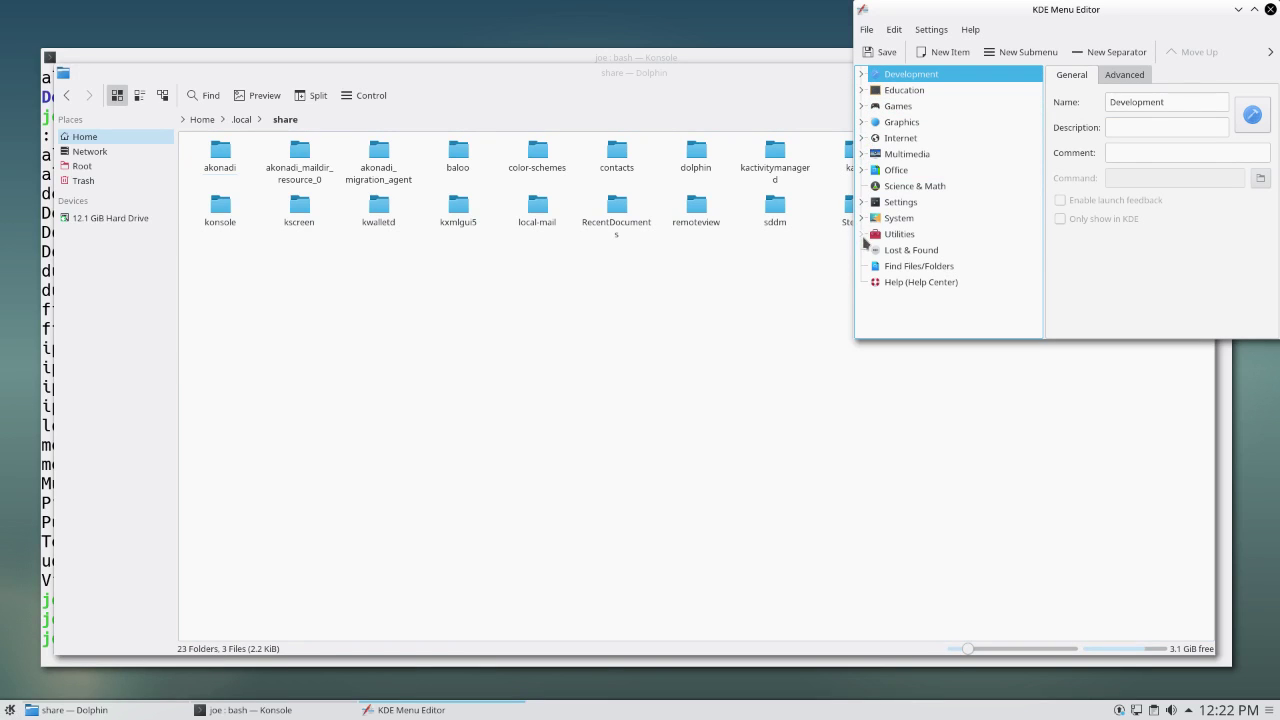
{"action": "left_click", "coordinate": [862, 236]}
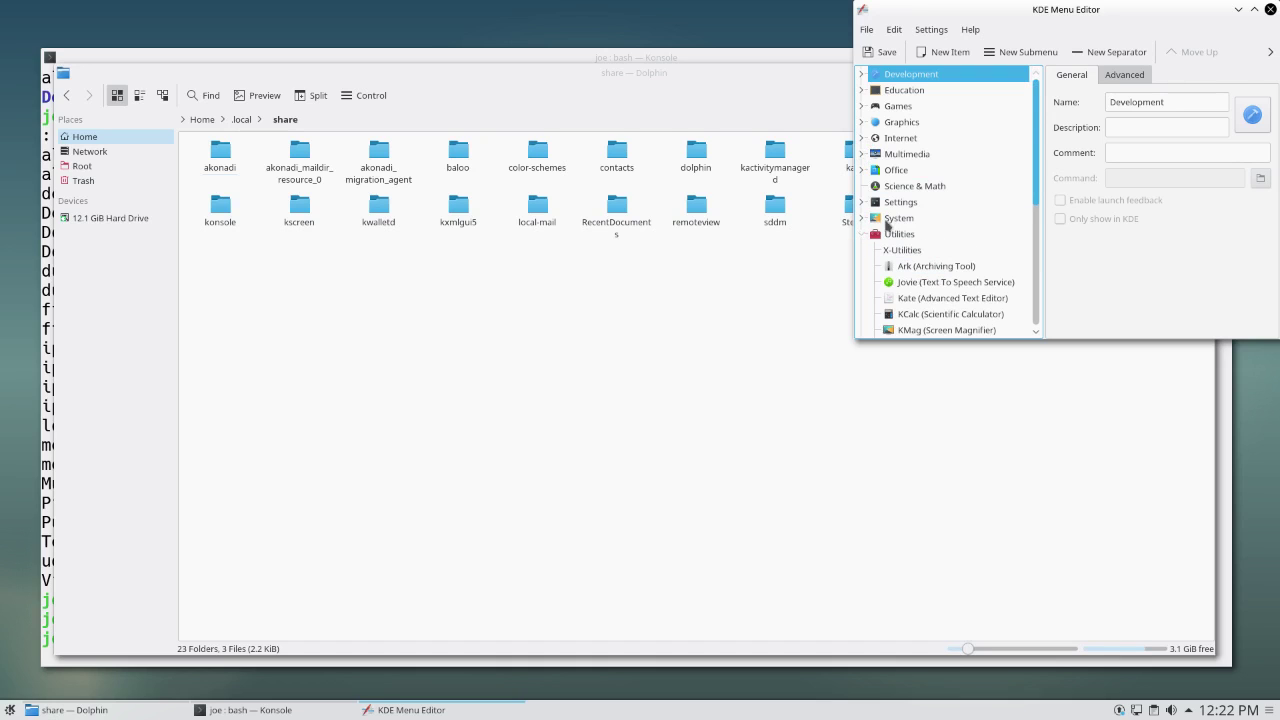
{"action": "left_click", "coordinate": [944, 51]}
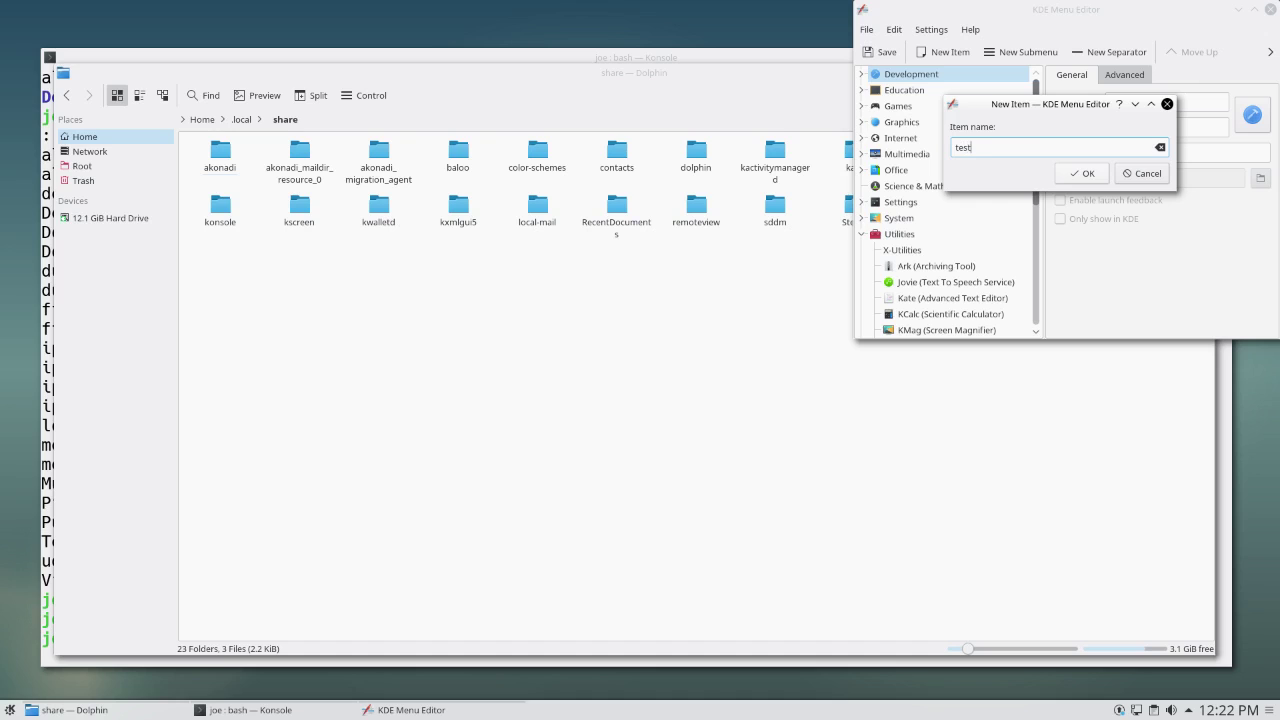
{"action": "left_click", "coordinate": [1076, 173]}
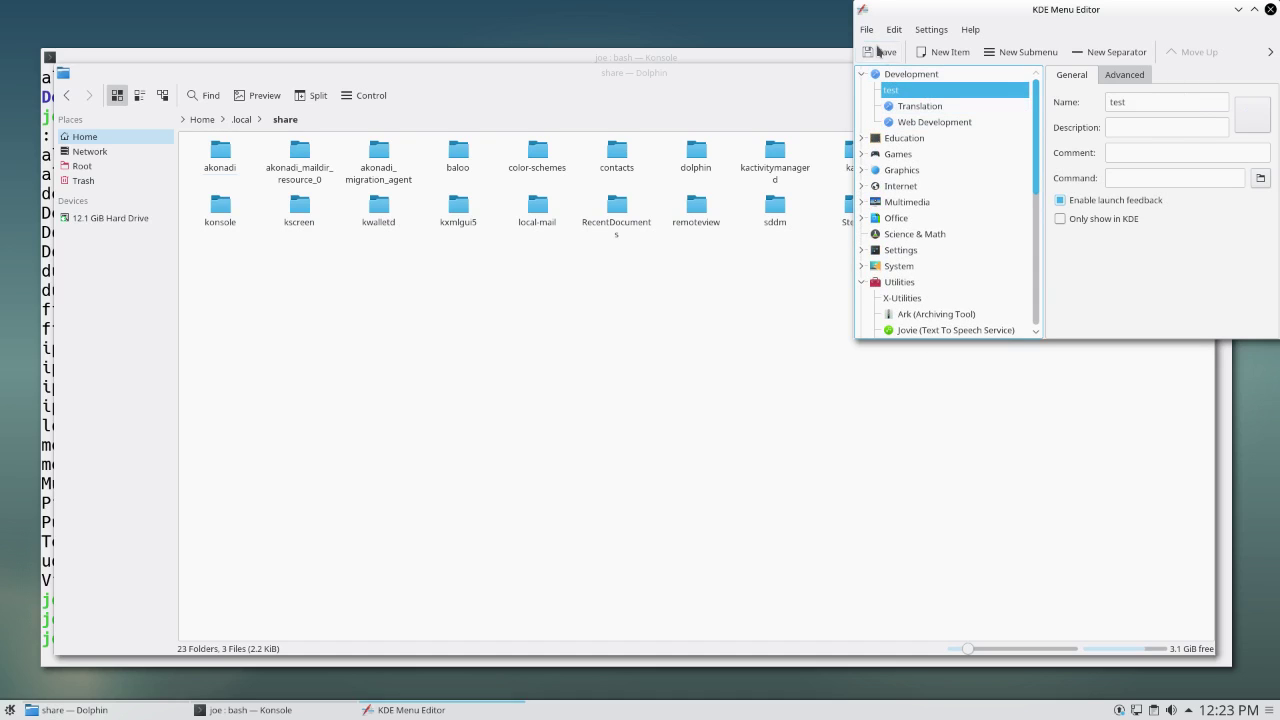
{"action": "left_click", "coordinate": [877, 51]}
{"action": "left_click", "coordinate": [347, 334]}
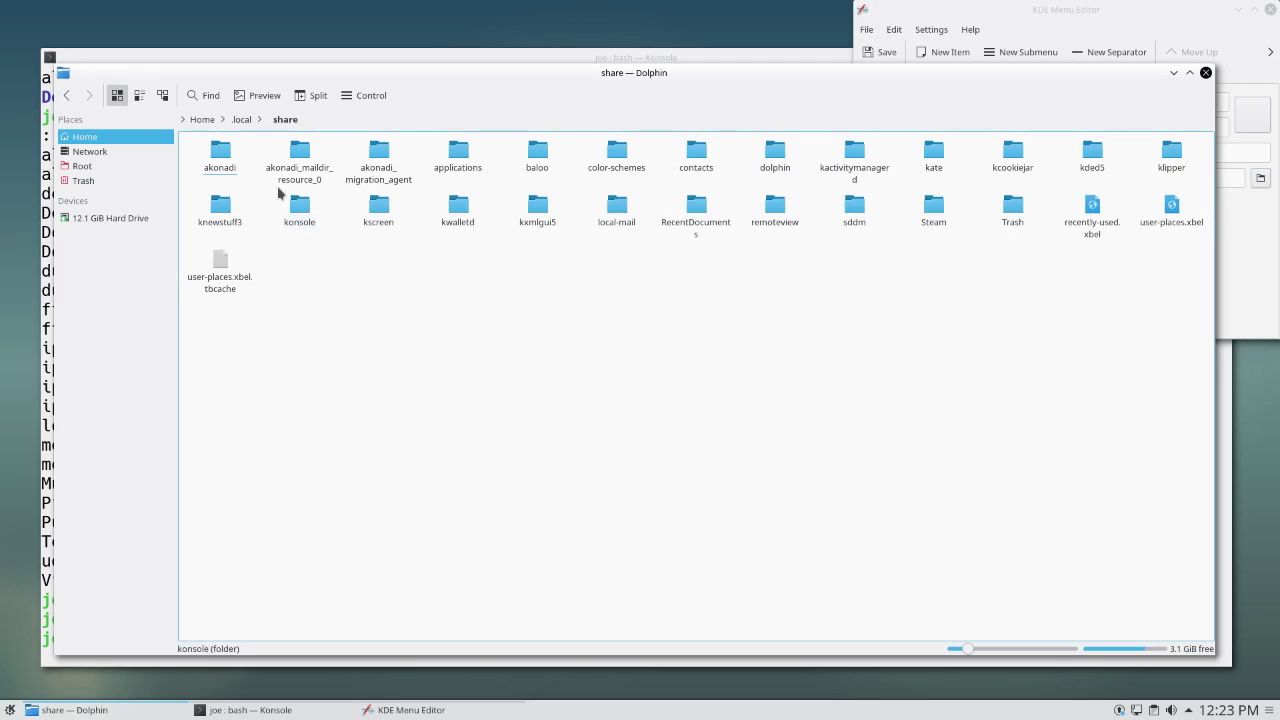
{"action": "left_click", "coordinate": [457, 160]}
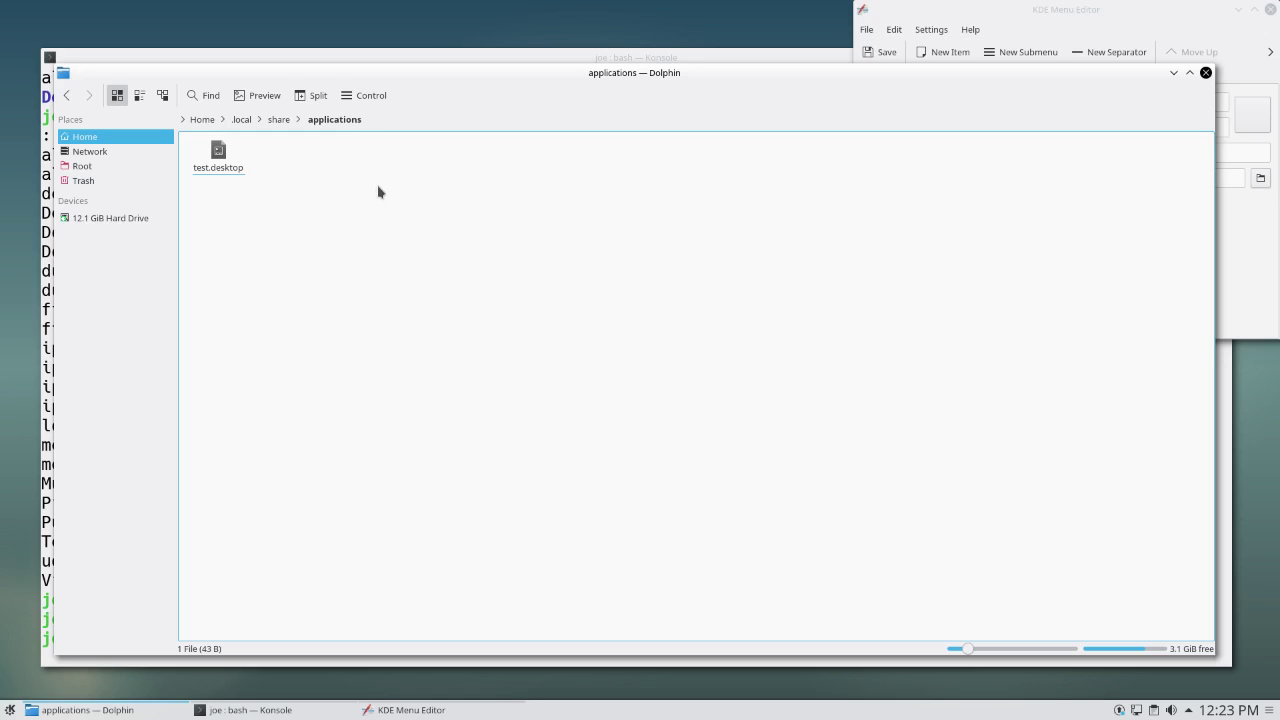
Check test.desktop's 43 B size, deselect it, and raise KDE Menu Editor.
{"action": "left_click", "coordinate": [218, 153]}
{"action": "left_click", "coordinate": [363, 243]}
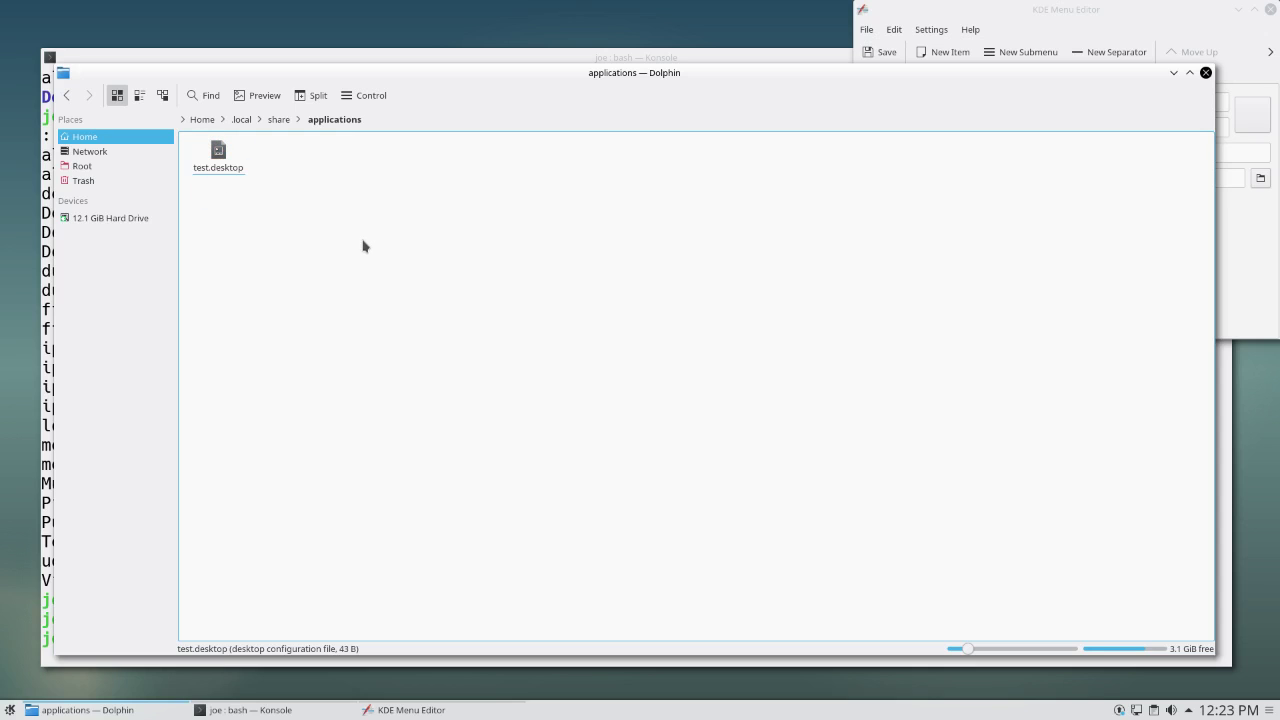
{"action": "left_click", "coordinate": [1017, 18]}
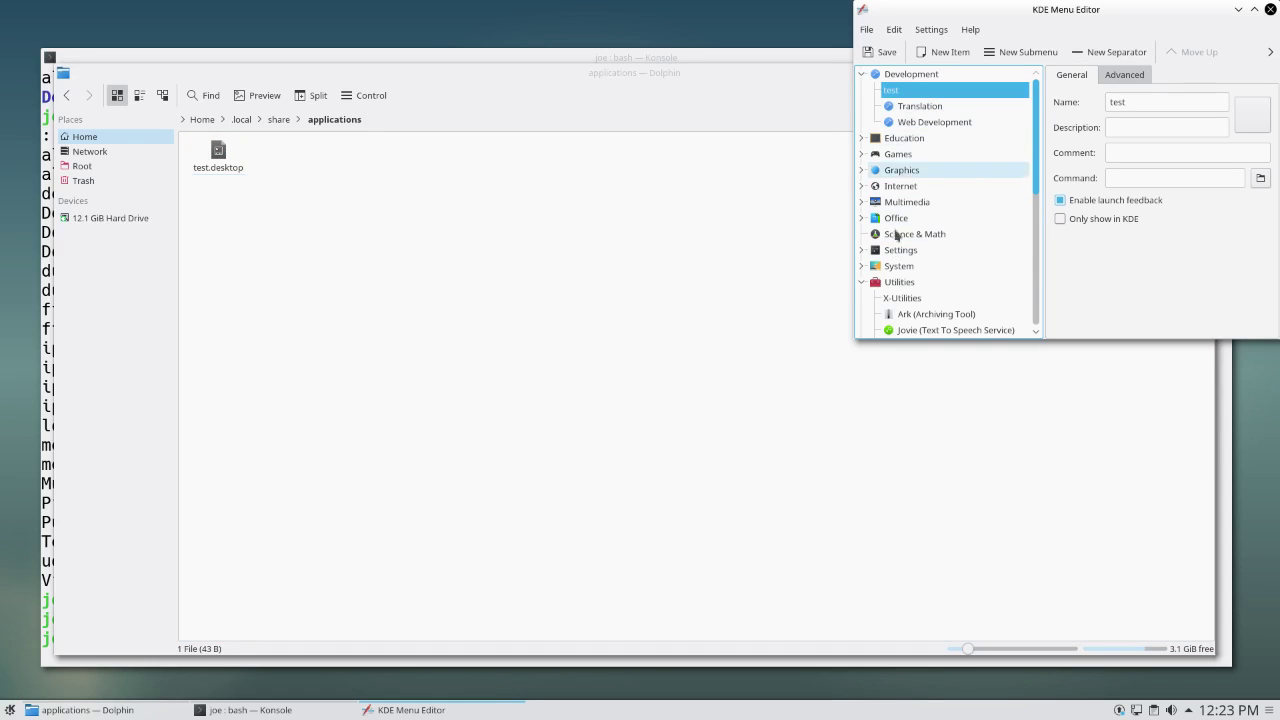
Scroll through the launcher's Utilities applications, return to All Applications, then switch to the menu editor.
{"action": "left_click", "coordinate": [9, 709]}
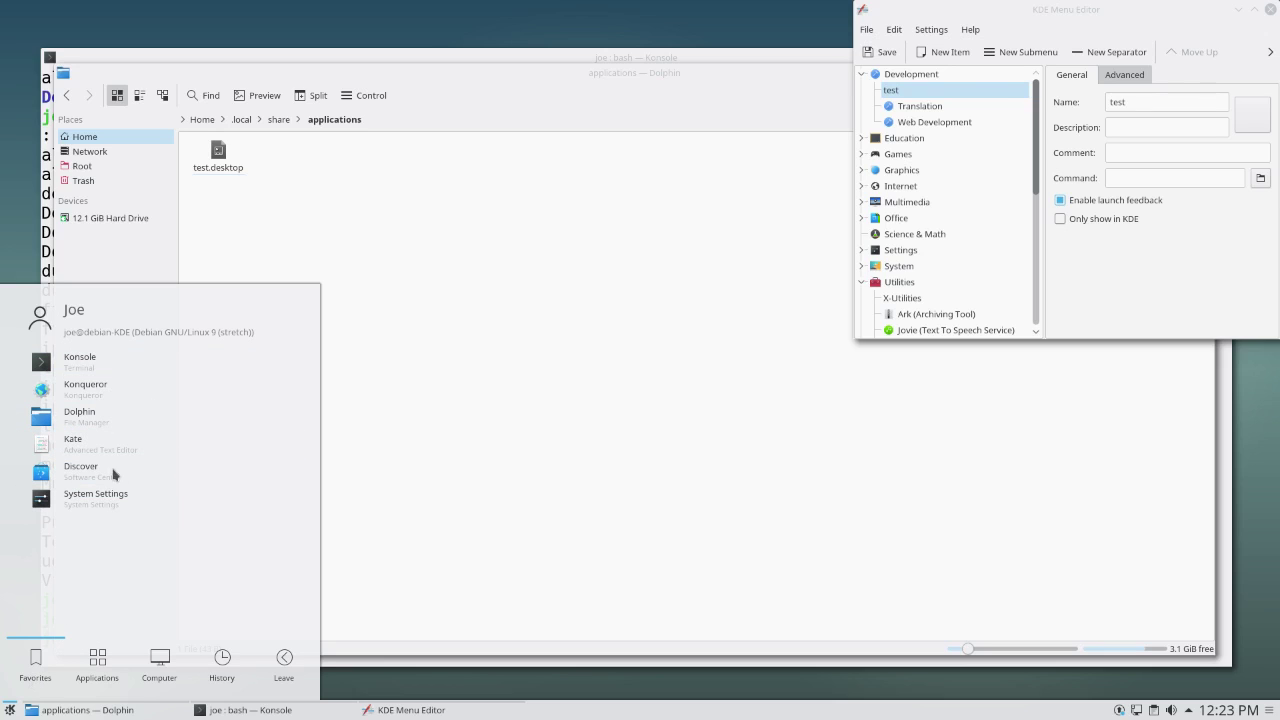
{"action": "left_click", "coordinate": [97, 675]}
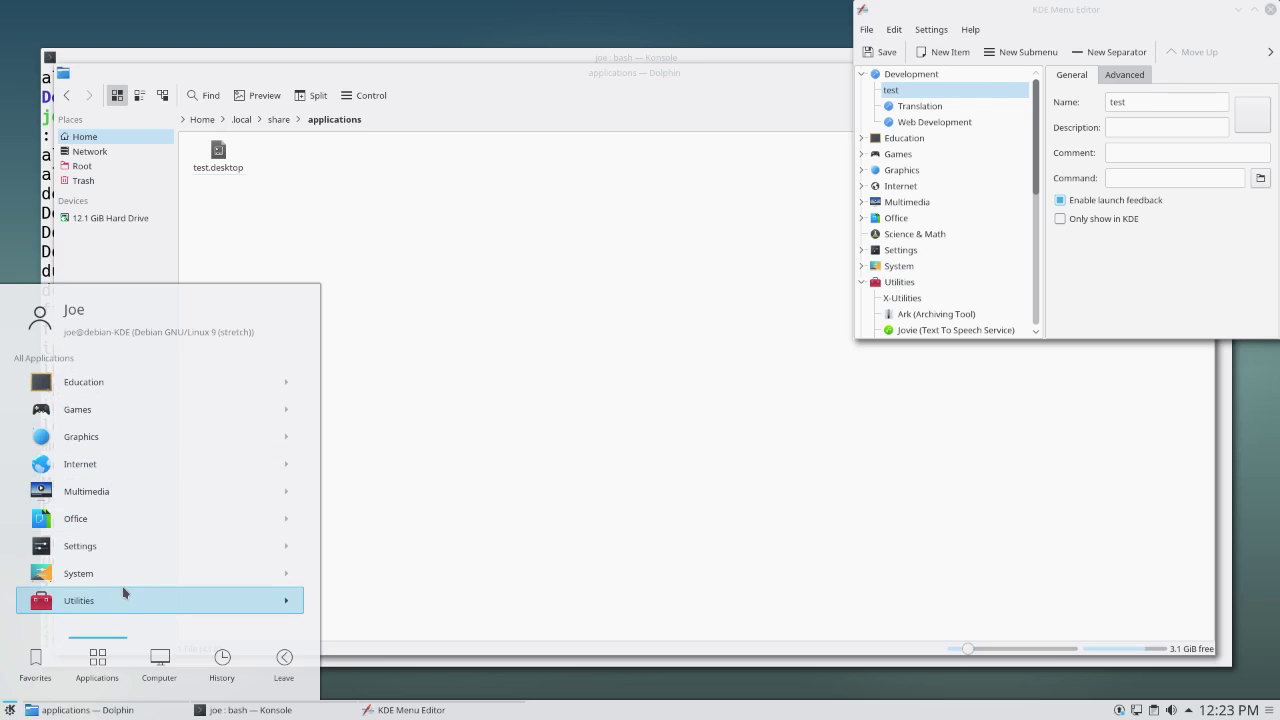
{"action": "left_click", "coordinate": [118, 605]}
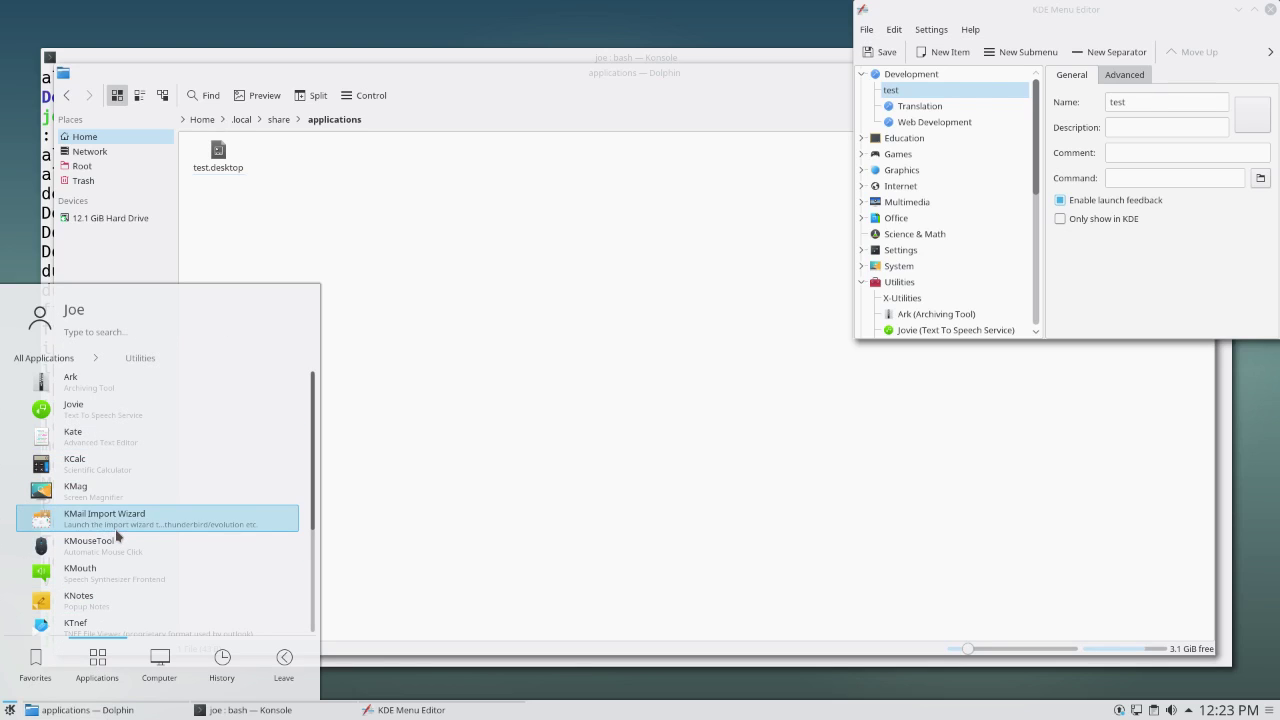
{"action": "left_click_drag", "start_coordinate": [306, 483], "coordinate": [280, 611]}
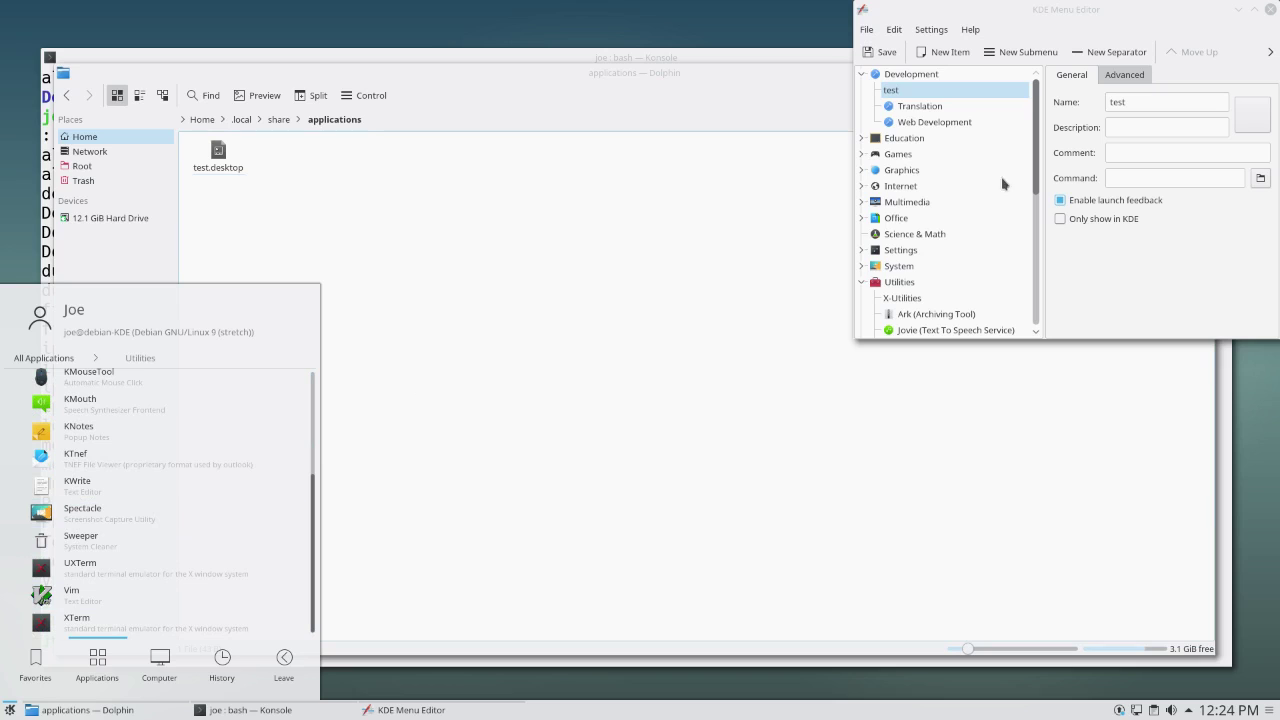
{"action": "left_click", "coordinate": [44, 358]}
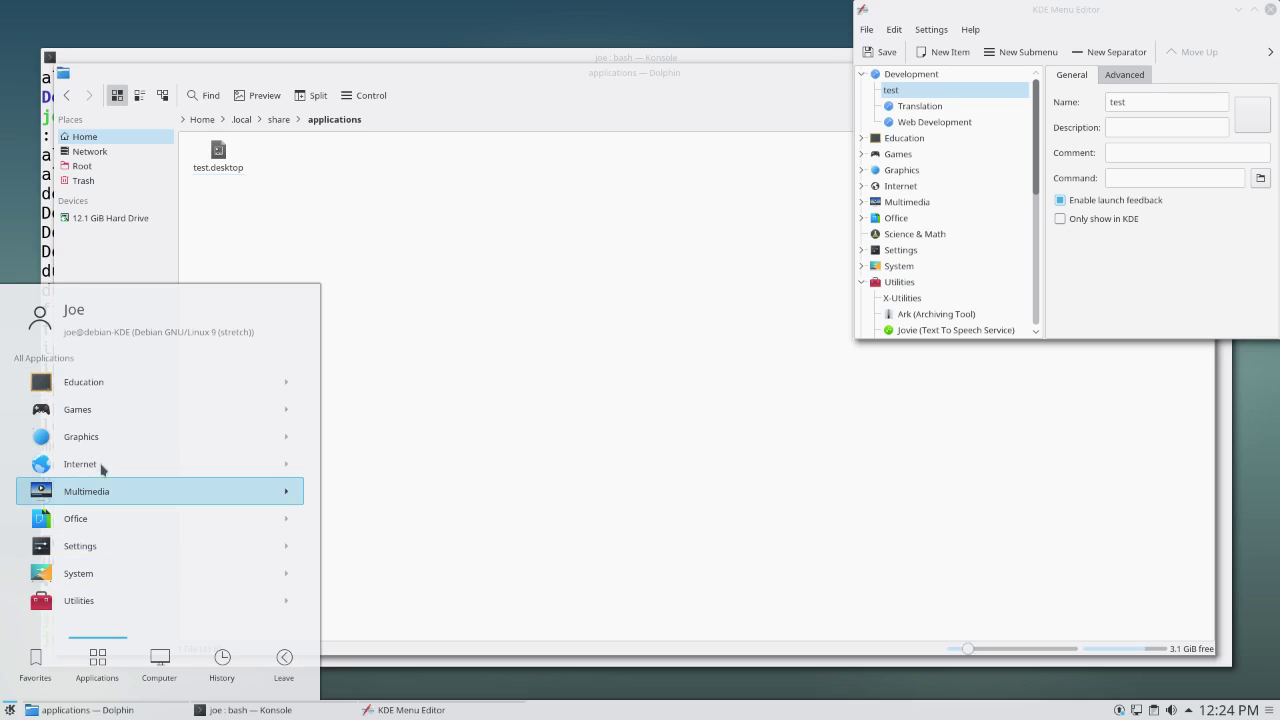
{"action": "left_click", "coordinate": [941, 92]}
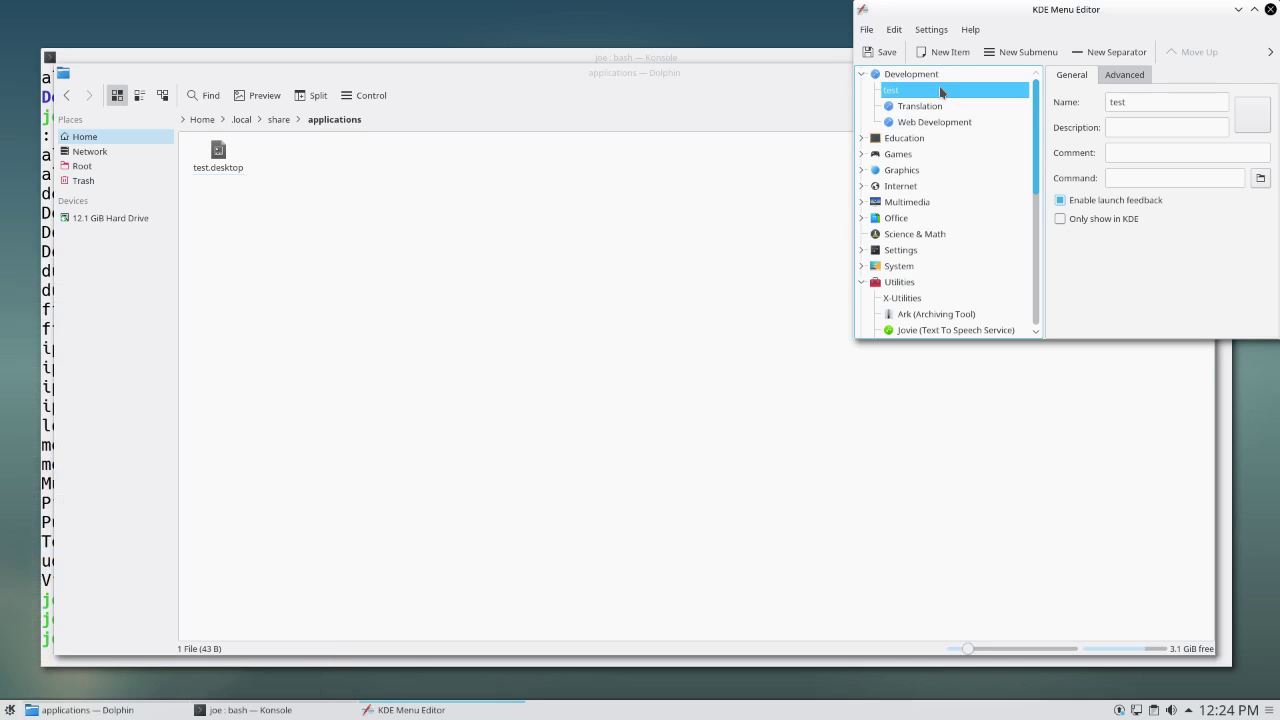
Move the test entry into Utilities just after XTerm and save the menu.
{"action": "left_click_drag", "start_coordinate": [941, 96], "coordinate": [896, 284]}
{"action": "scroll", "coordinate": [921, 322], "scroll_direction": "down", "scroll_amount": 1}
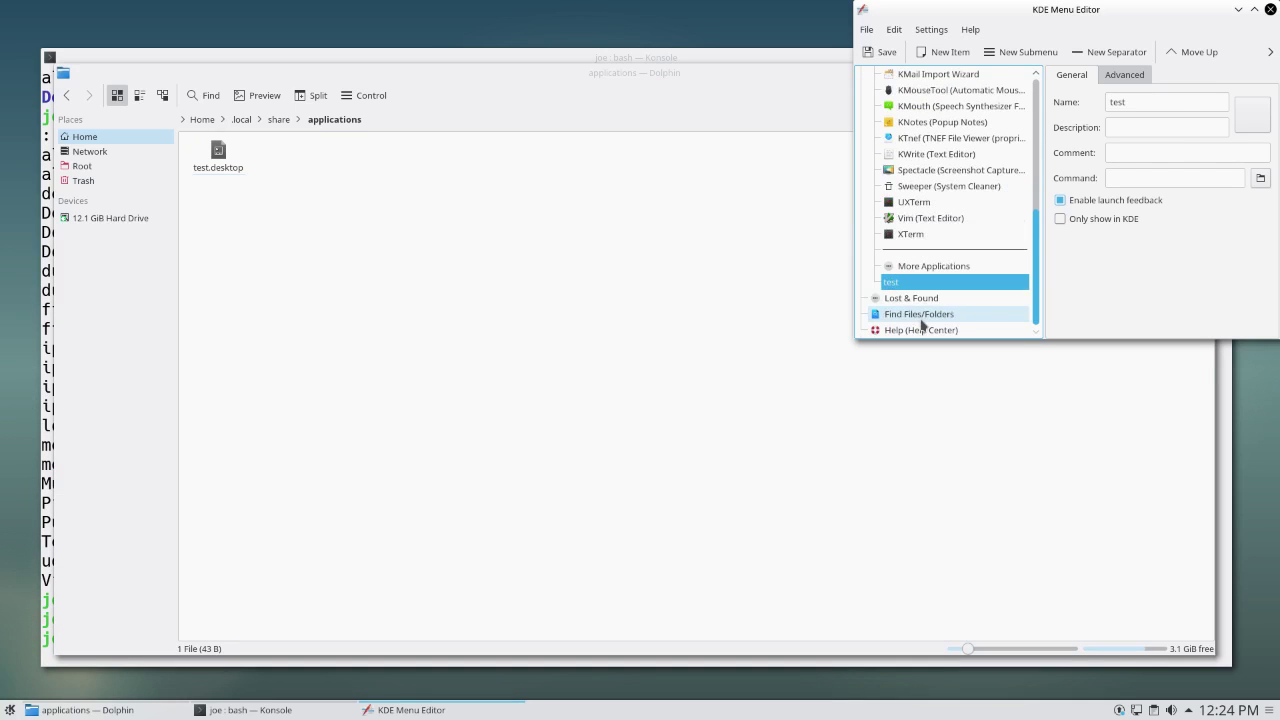
{"action": "left_click_drag", "start_coordinate": [913, 289], "coordinate": [925, 247]}
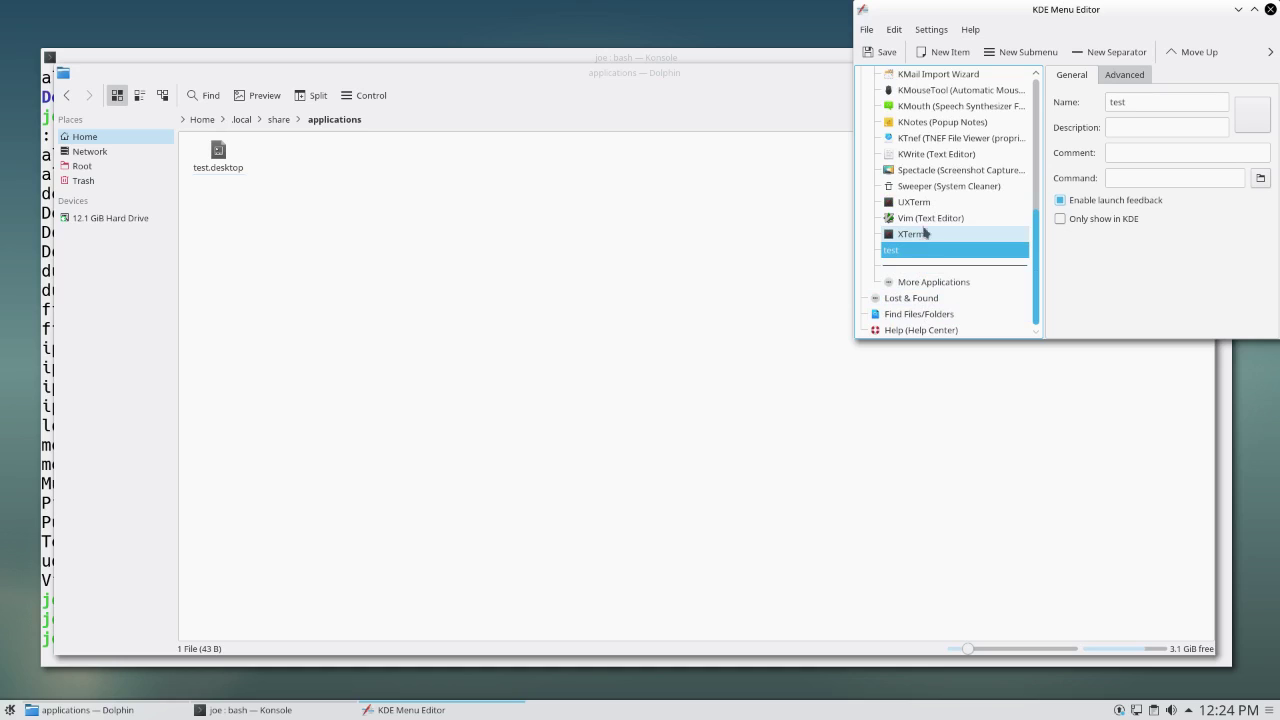
{"action": "left_click", "coordinate": [880, 52]}
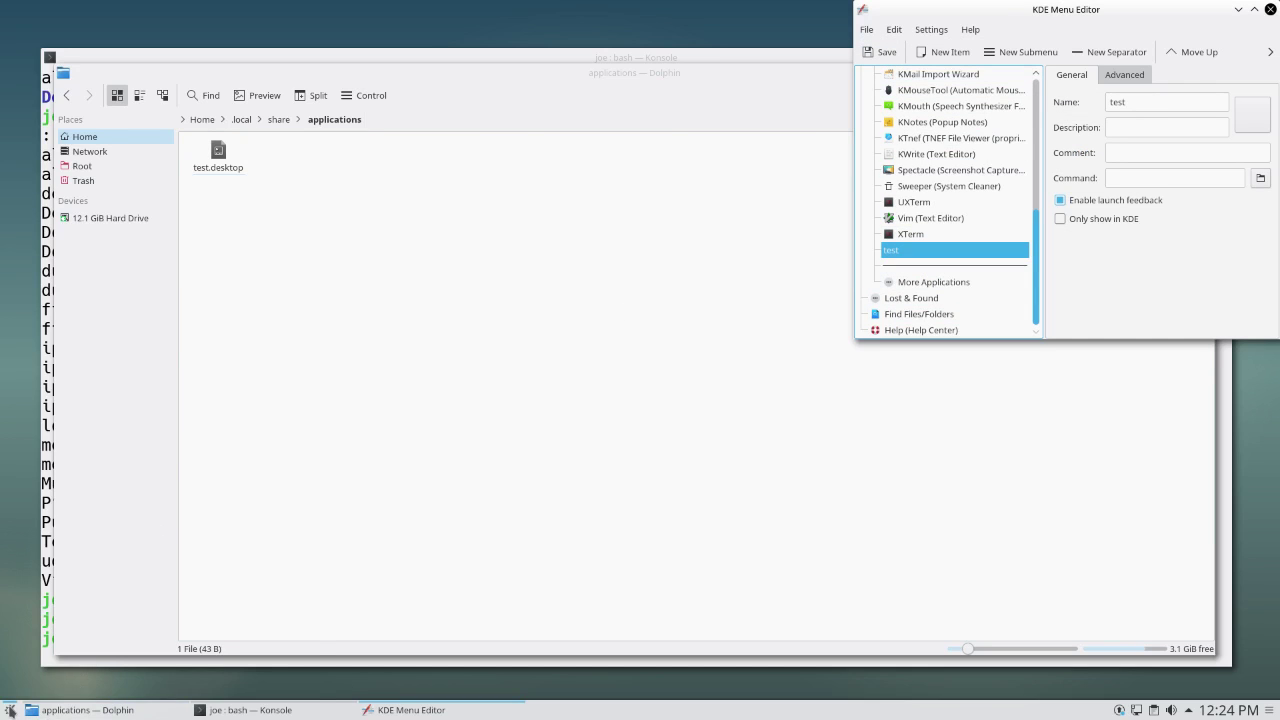
Show the Utilities applications in the application launcher.
{"action": "left_click", "coordinate": [10, 710]}
{"action": "left_click", "coordinate": [99, 660]}
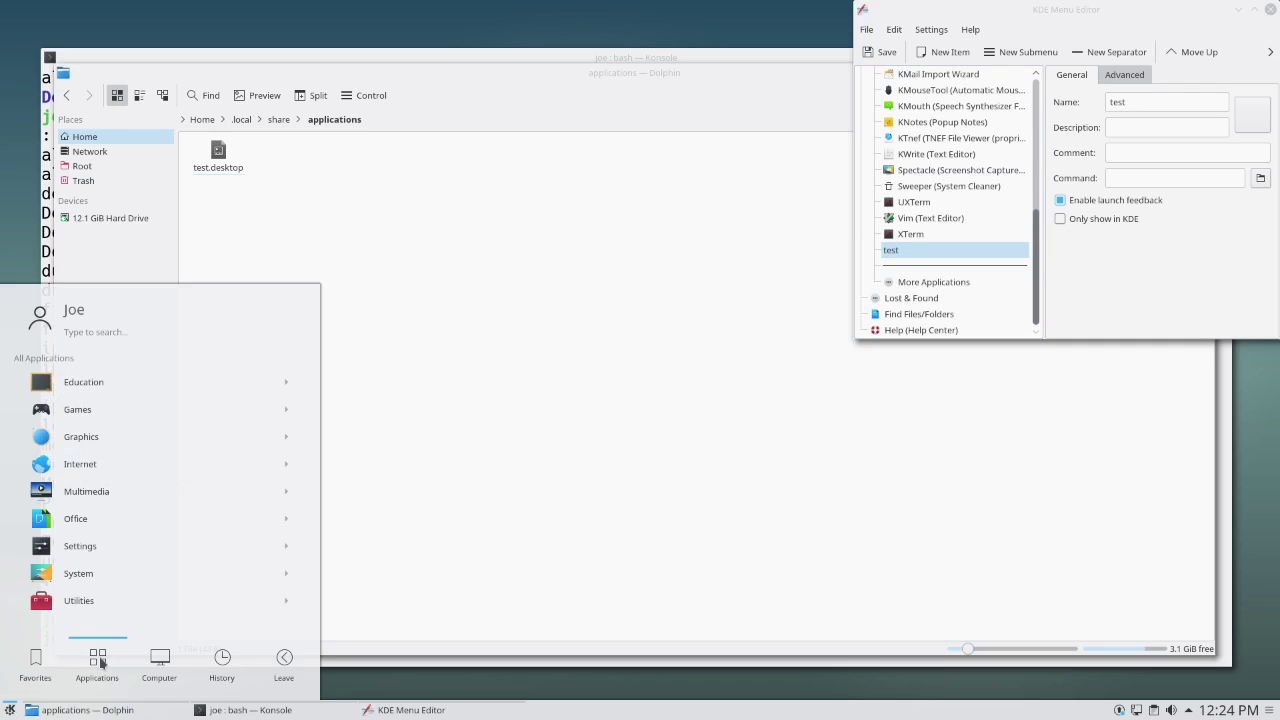
{"action": "left_click", "coordinate": [108, 606]}
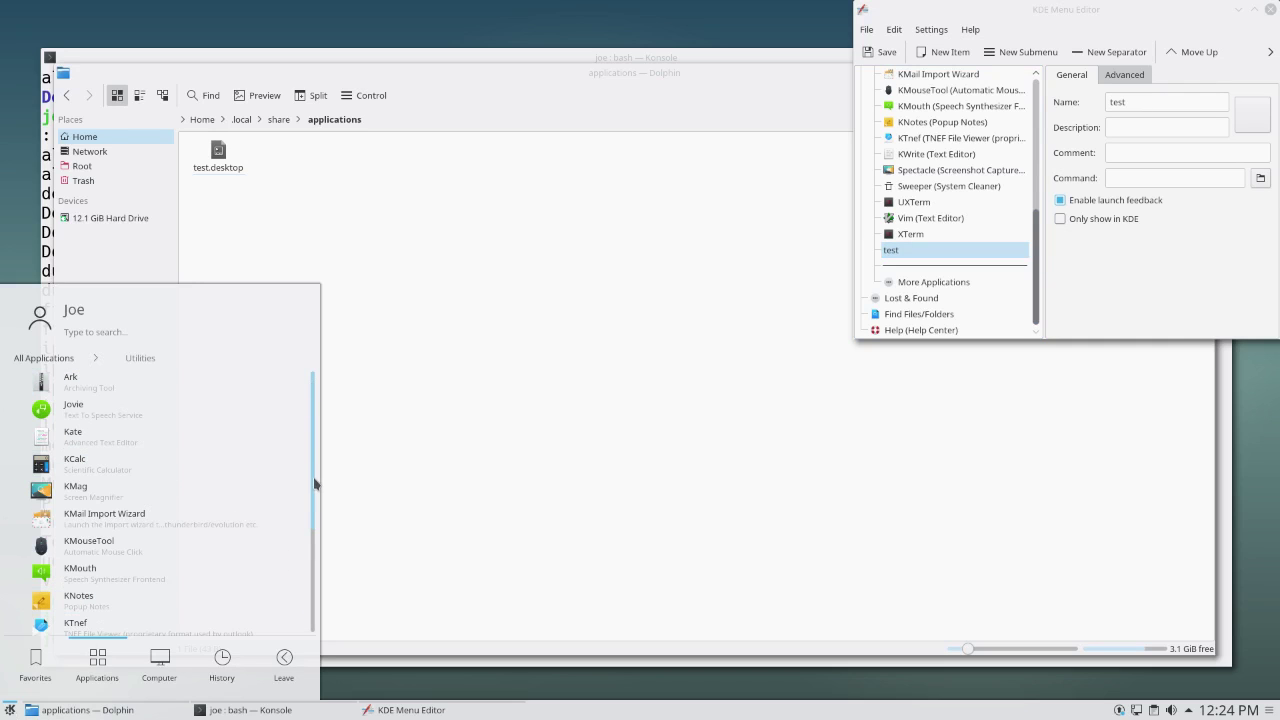
{"action": "scroll", "coordinate": [312, 540], "scroll_direction": "down", "scroll_amount": 3}
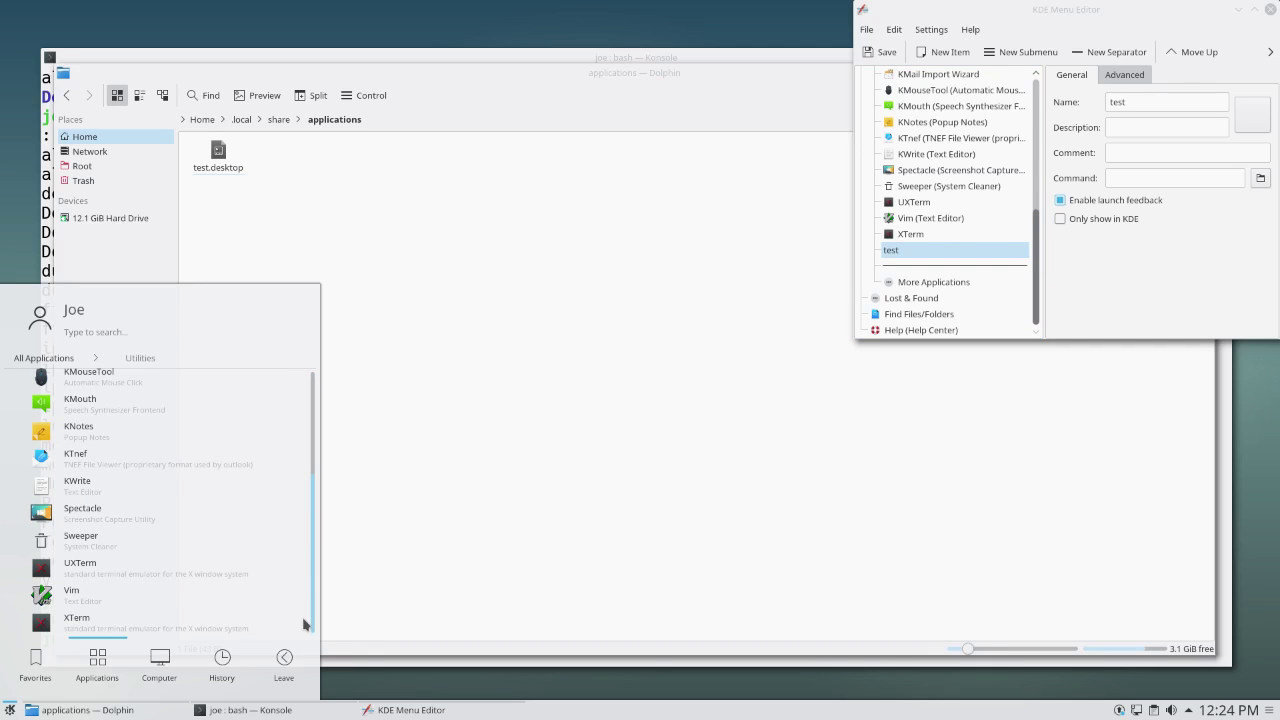
{"action": "scroll", "coordinate": [318, 551], "scroll_direction": "up", "scroll_amount": 3}
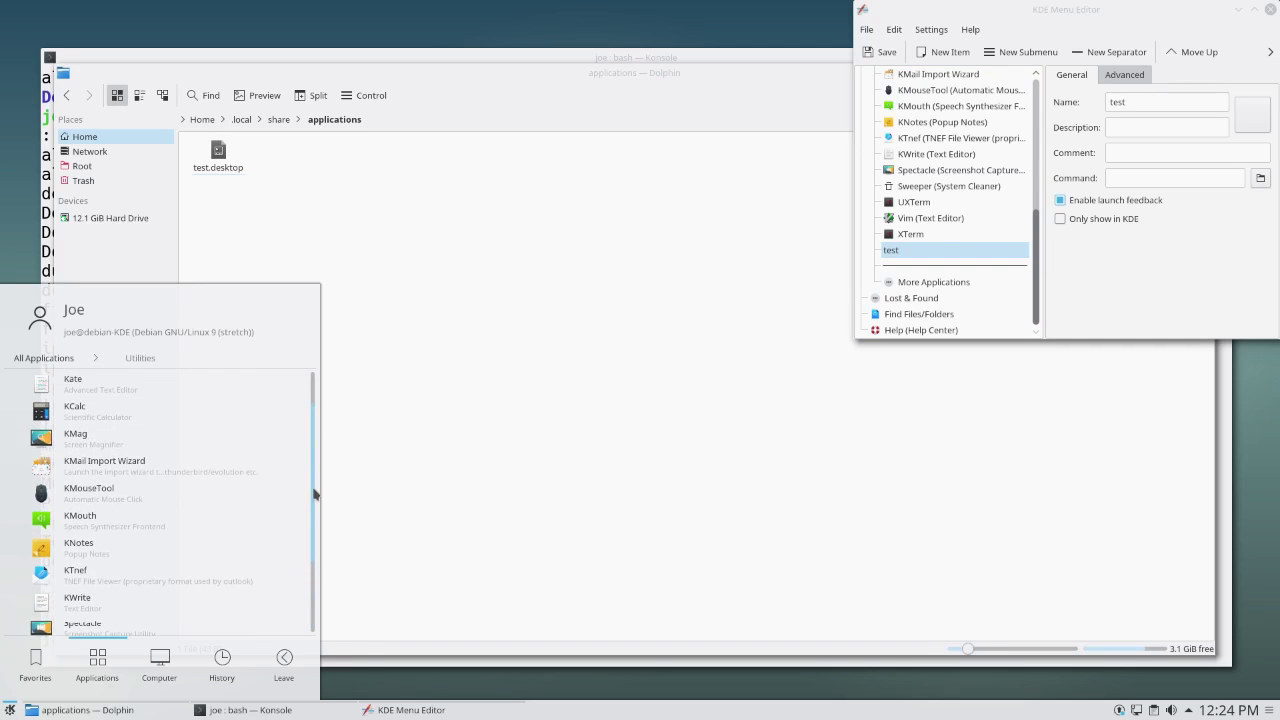
{"action": "scroll", "coordinate": [315, 470], "scroll_direction": "up", "scroll_amount": 1}
{"action": "scroll", "coordinate": [309, 500], "scroll_direction": "down", "scroll_amount": 3}
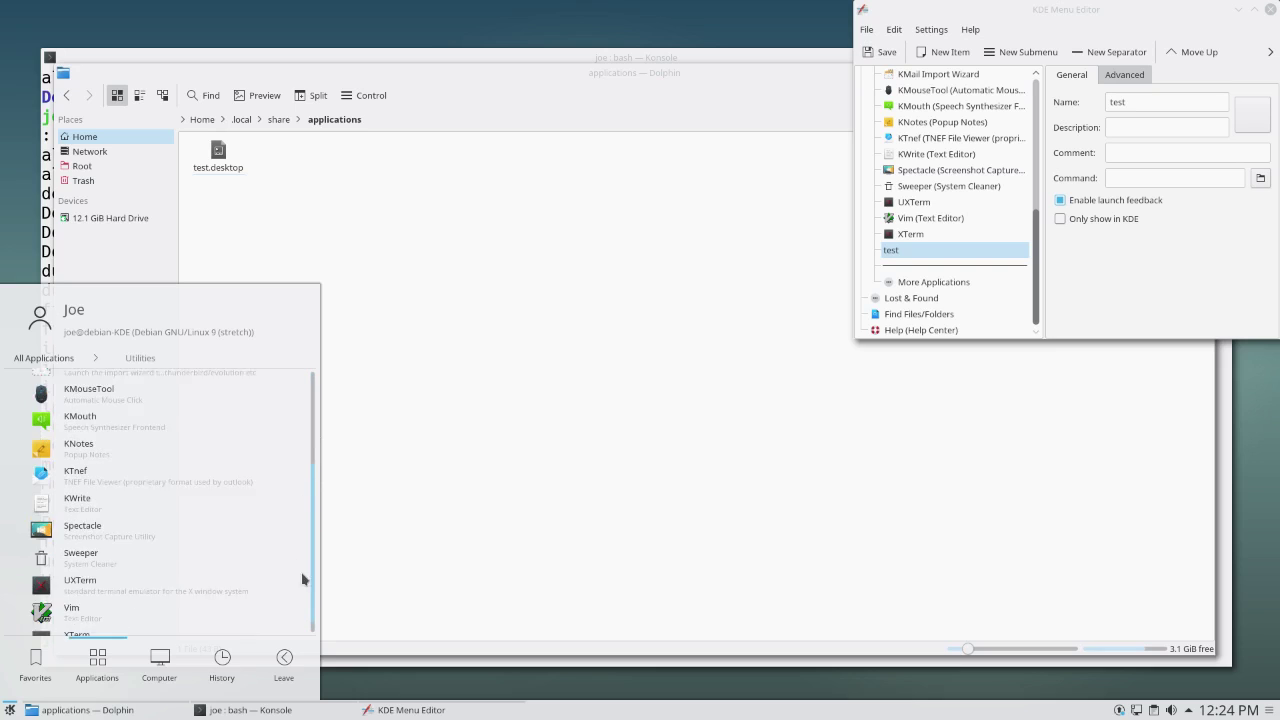
{"action": "scroll", "coordinate": [307, 540], "scroll_direction": "up", "scroll_amount": 3}
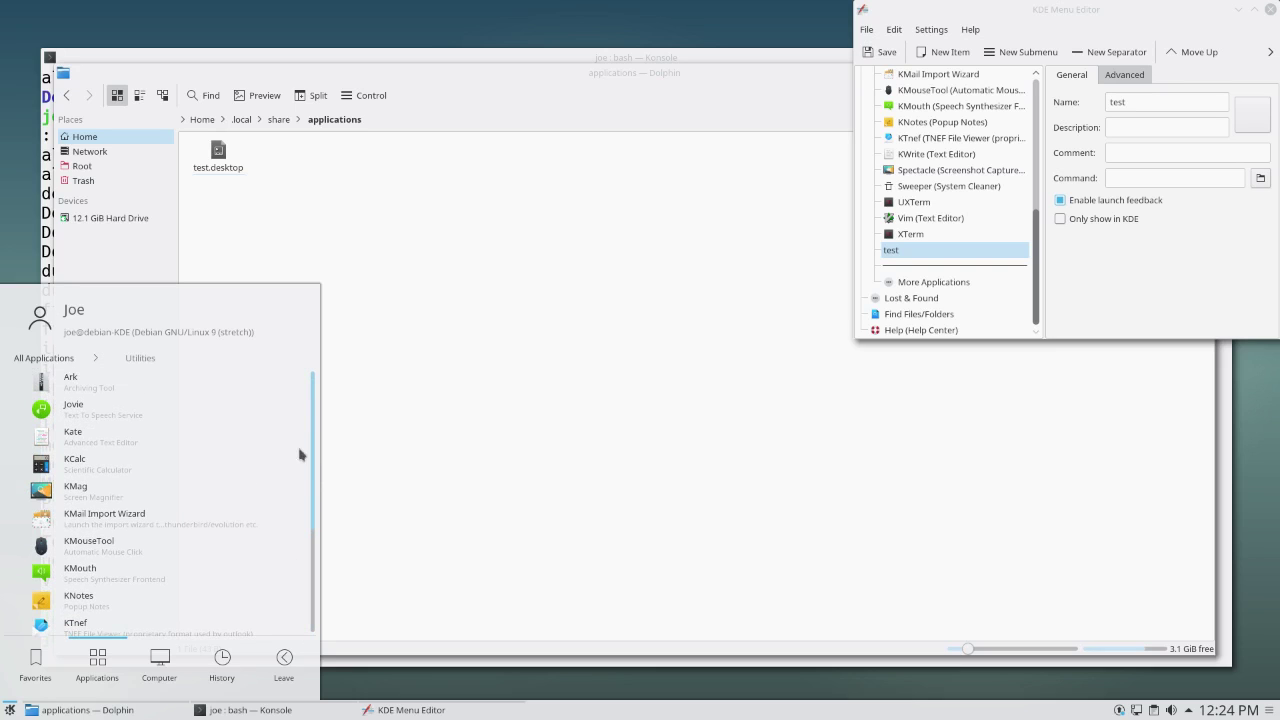
{"action": "scroll", "coordinate": [296, 560], "scroll_direction": "down", "scroll_amount": 3}
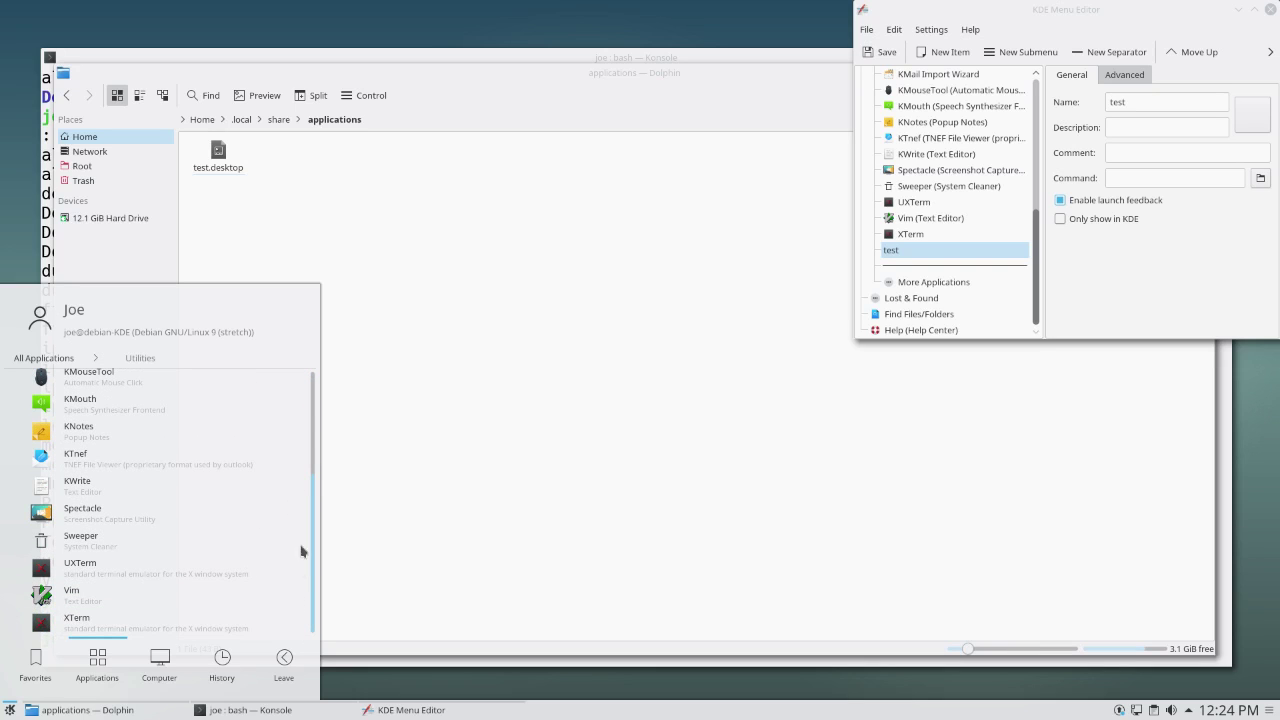
{"action": "scroll", "coordinate": [305, 480], "scroll_direction": "up", "scroll_amount": 3}
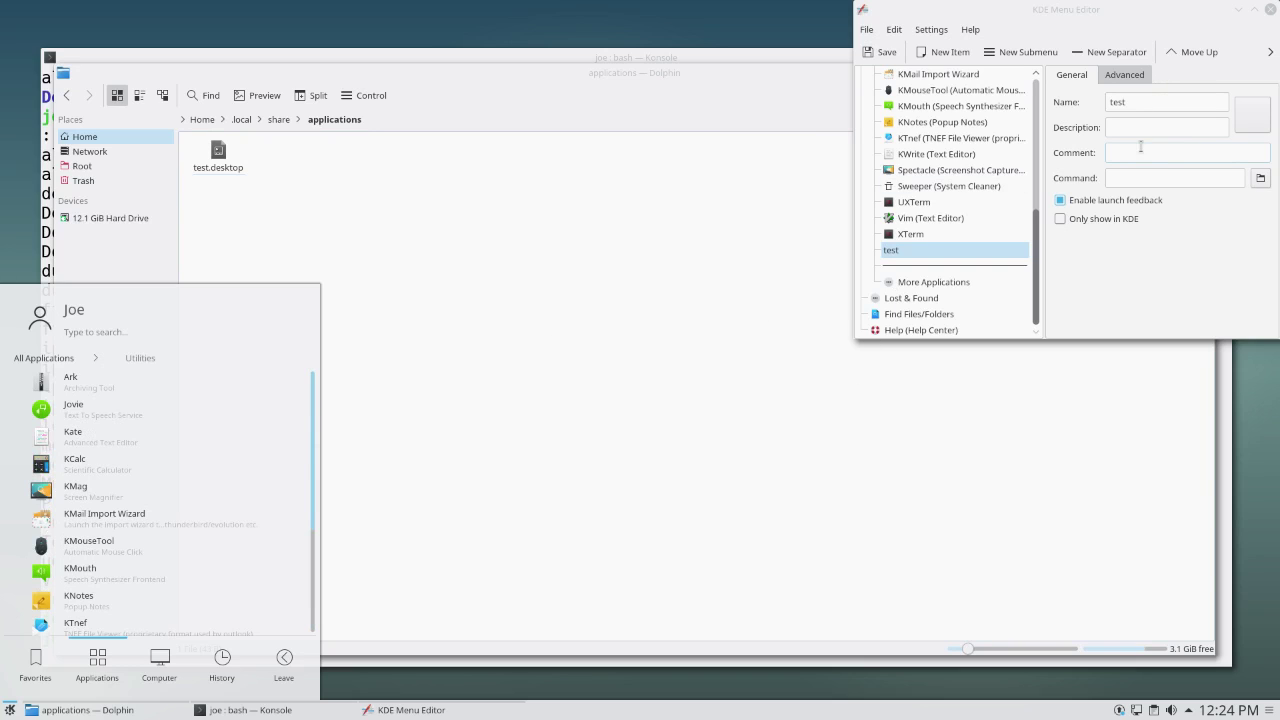
Give the test entry the command echo "test" and the debian logo icon from Other icons.
{"action": "left_click", "coordinate": [1178, 198]}
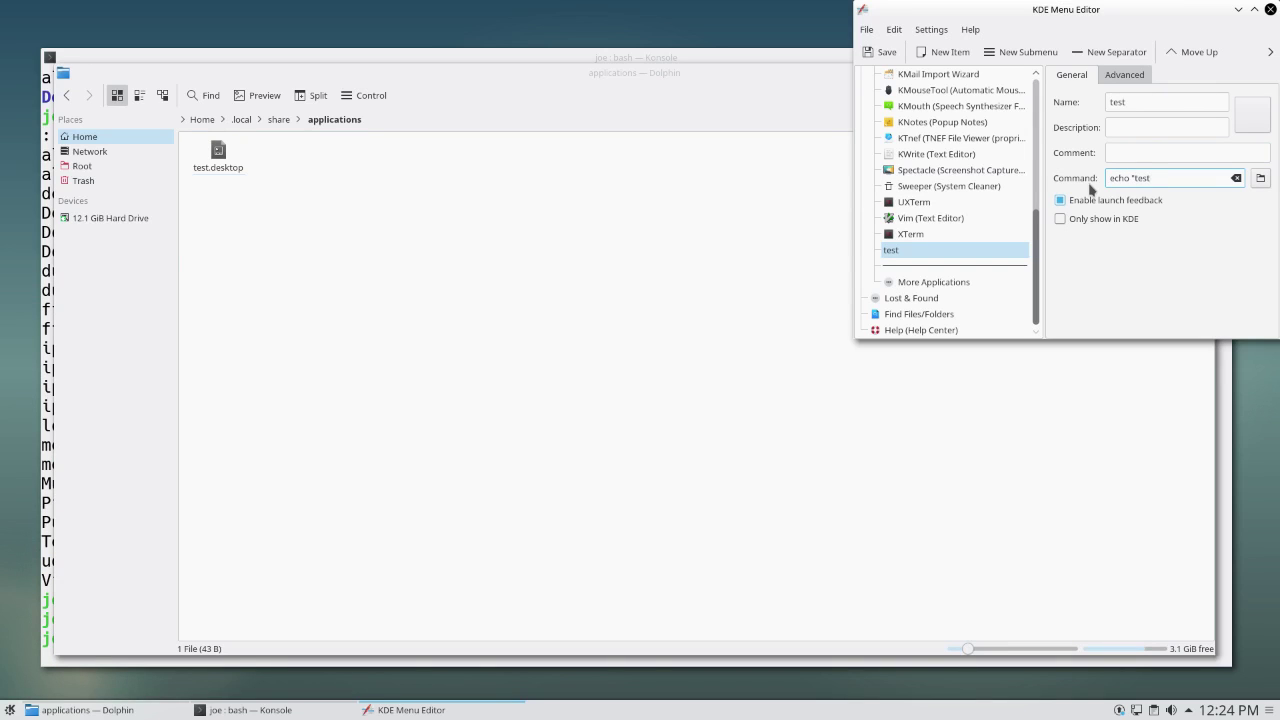
{"action": "type", "text": "echo \"test\""}
{"action": "left_click", "coordinate": [1254, 113]}
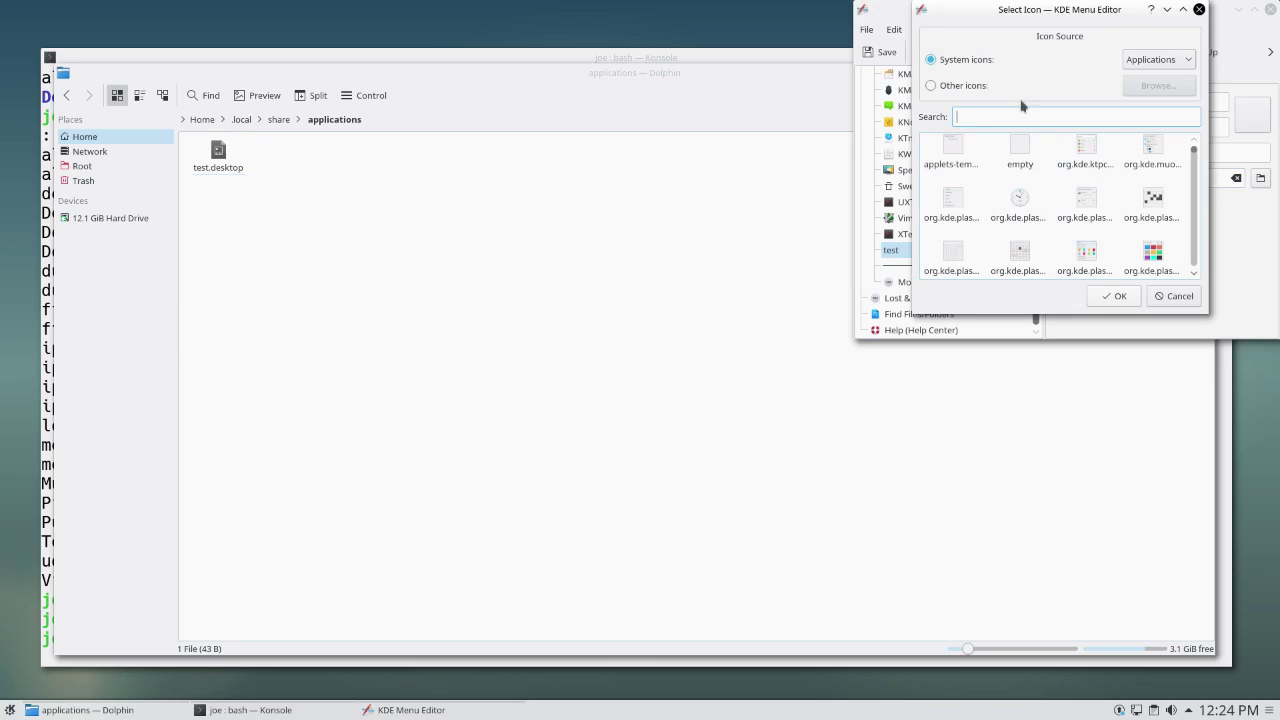
{"action": "left_click", "coordinate": [960, 86]}
{"action": "left_click", "coordinate": [935, 152]}
{"action": "left_click", "coordinate": [1114, 296]}
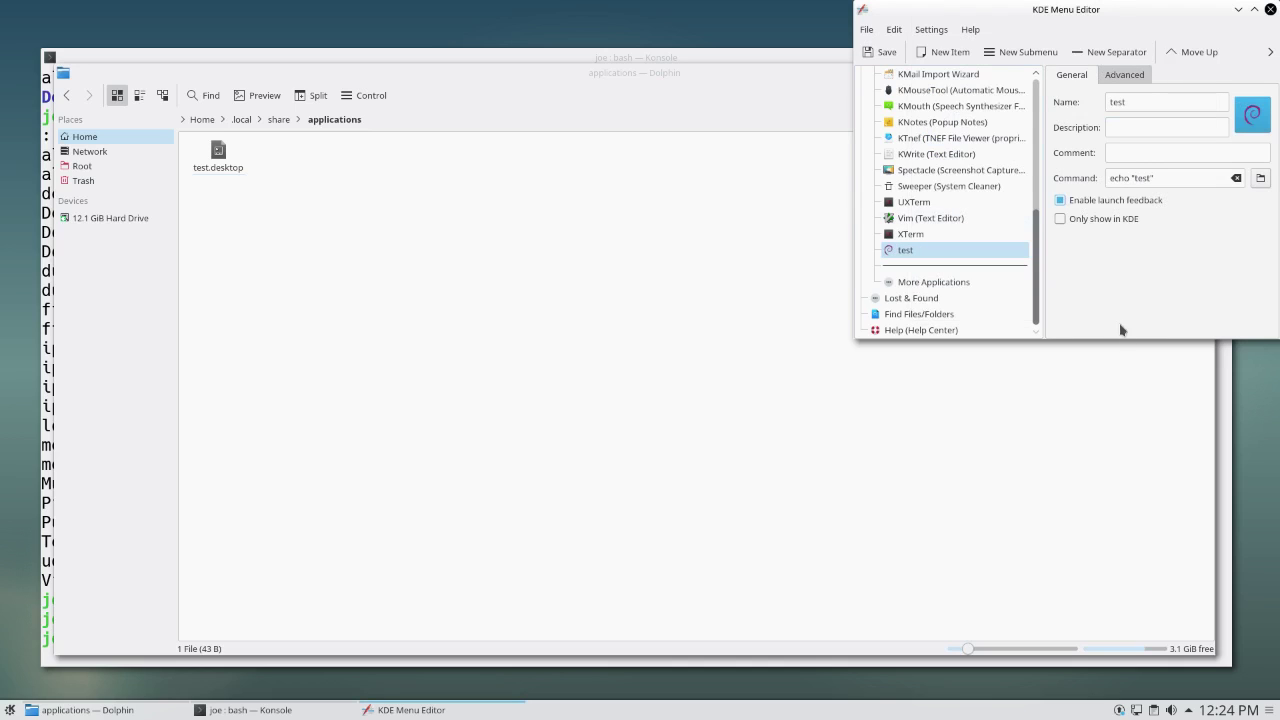
Save the entry and search for 'test' in the application launcher.
{"action": "key", "text": "ctrl+s"}
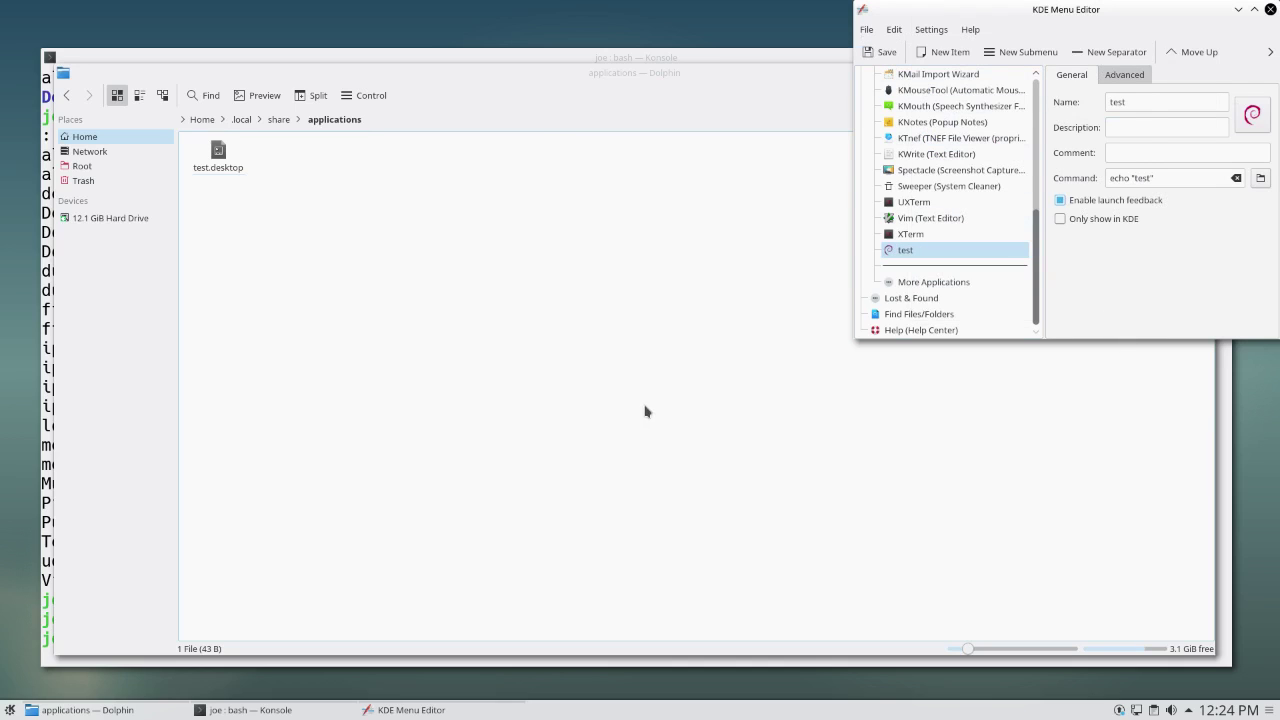
{"action": "left_click", "coordinate": [12, 709]}
{"action": "type", "text": "test"}
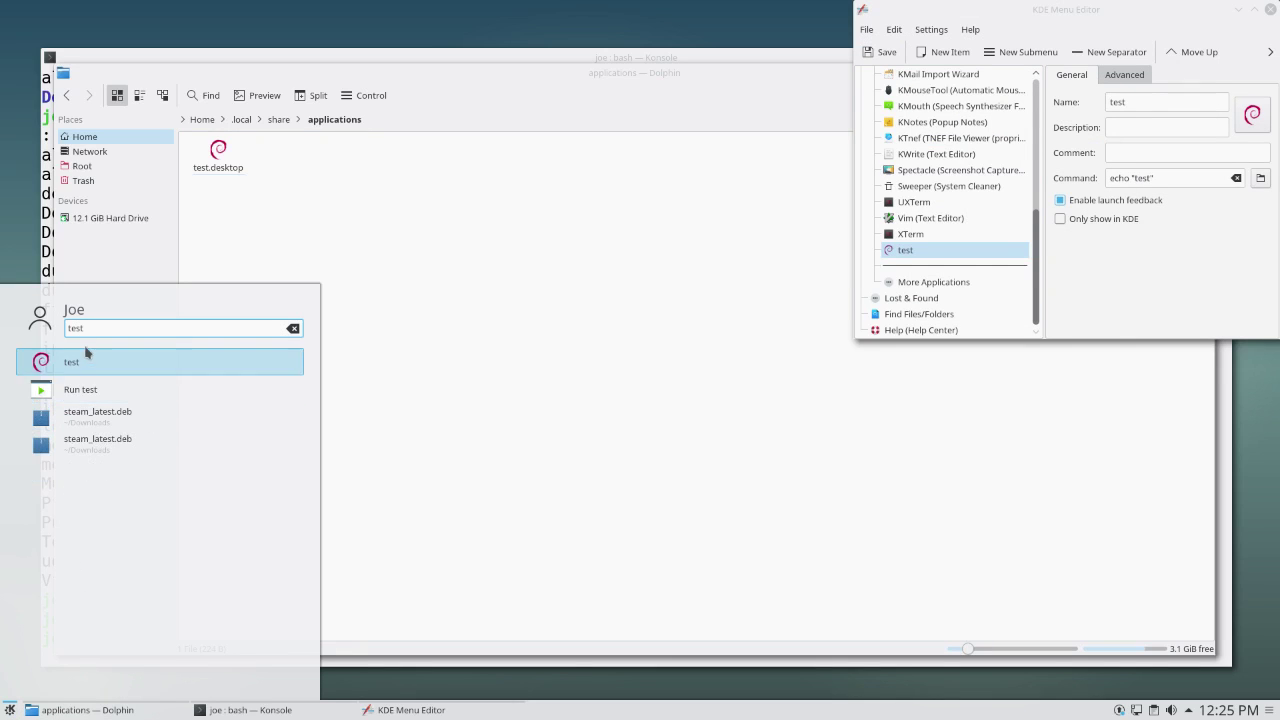
Clear the search and scroll Utilities to find test with its Debian logo after XTerm.
{"action": "left_click", "coordinate": [294, 329]}
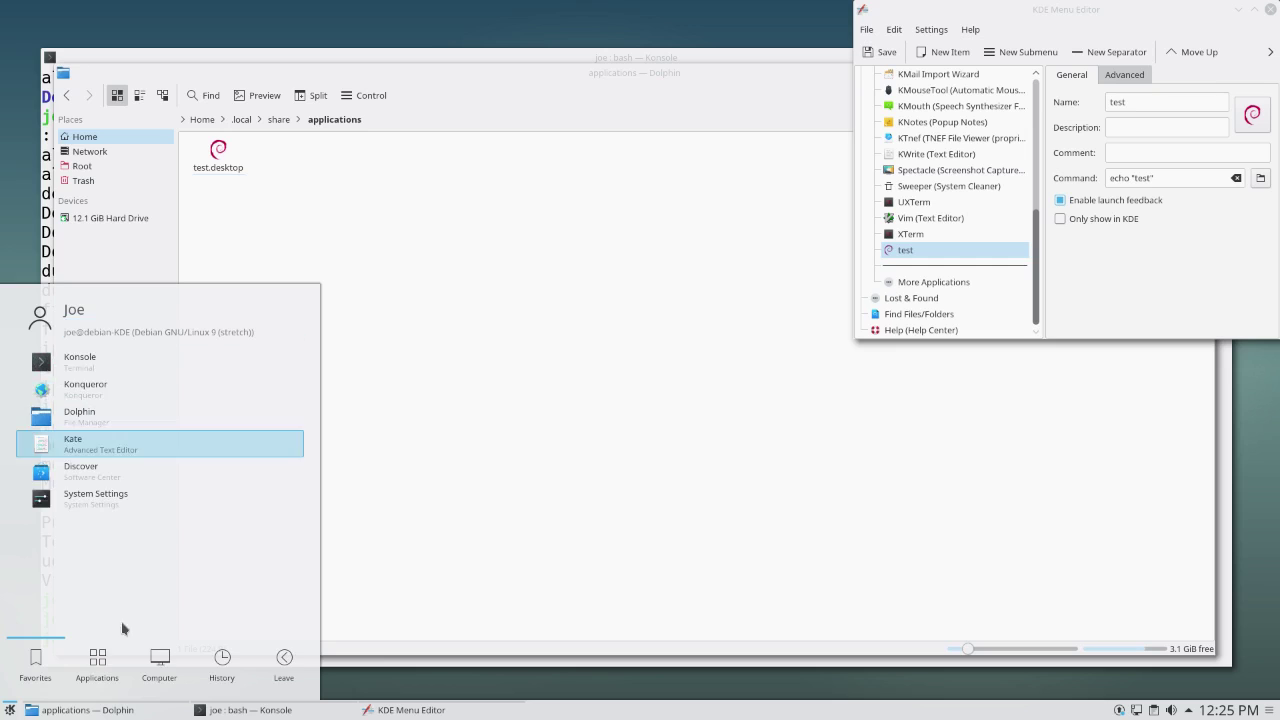
{"action": "left_click", "coordinate": [98, 668]}
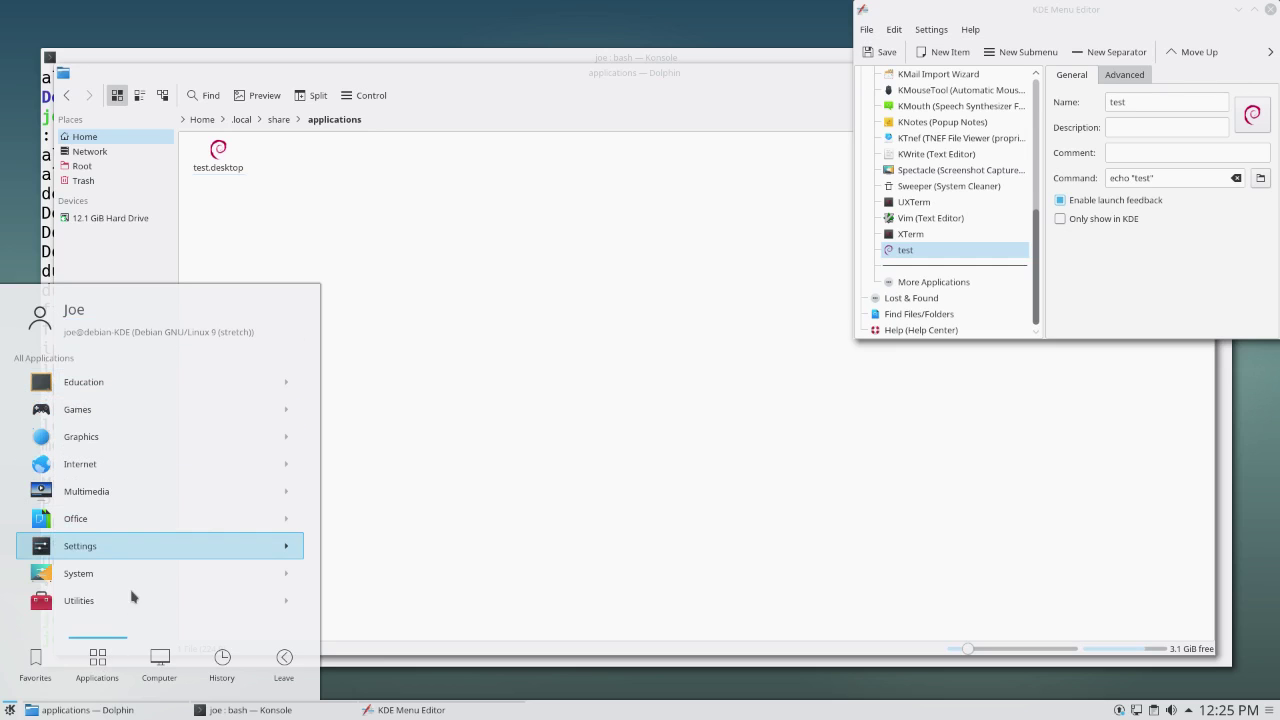
{"action": "left_click", "coordinate": [160, 606]}
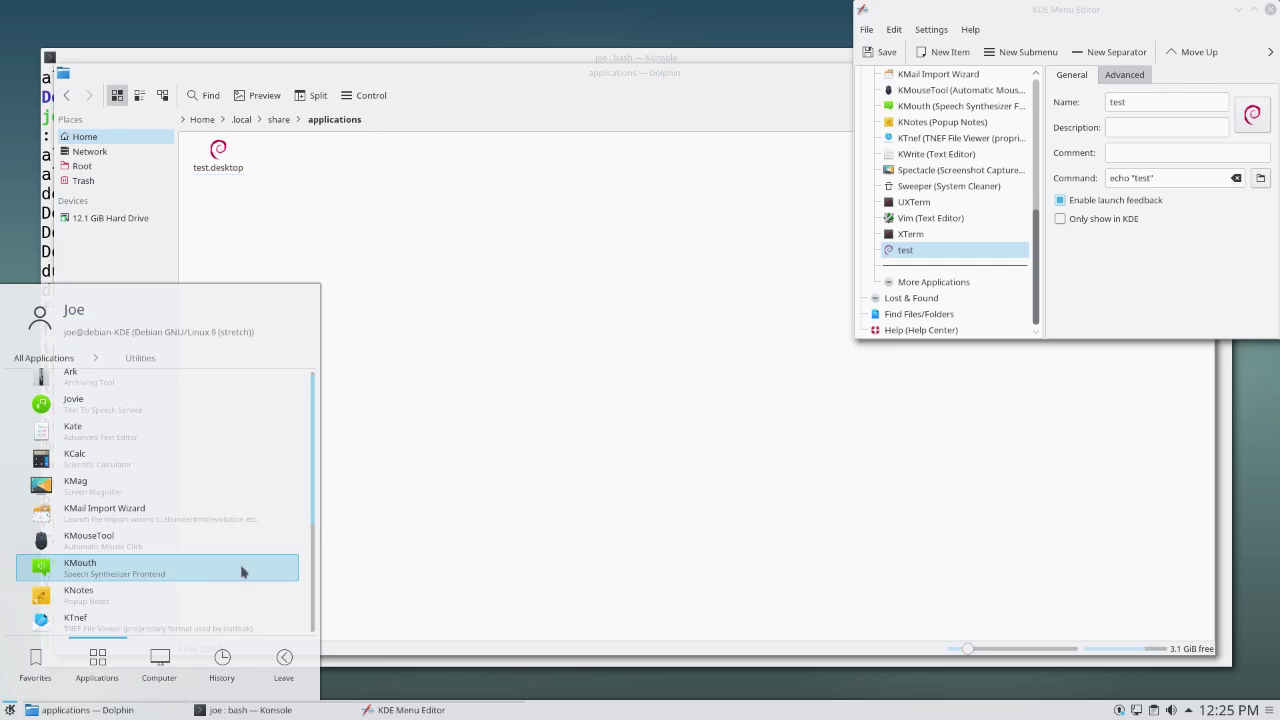
{"action": "left_click_drag", "start_coordinate": [314, 509], "coordinate": [310, 625]}
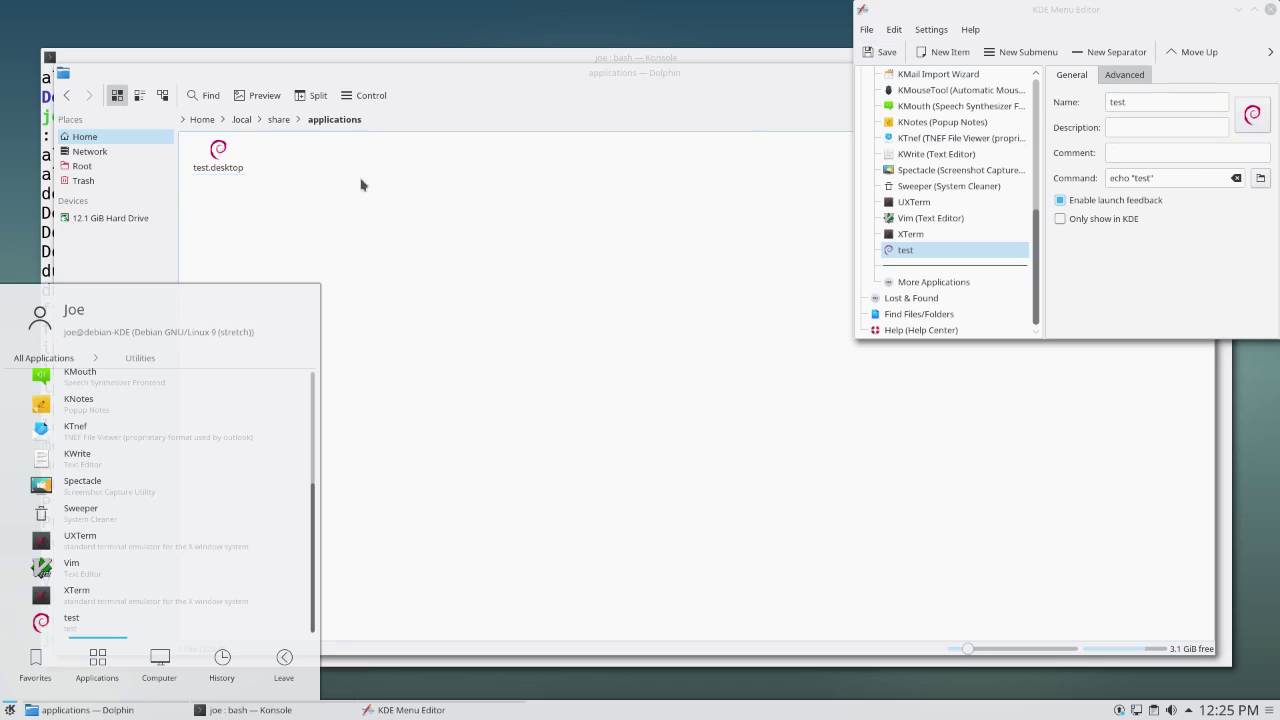
Delete the test entry from Utilities, save the menu, and bring Dolphin forward.
{"action": "right_click", "coordinate": [948, 258]}
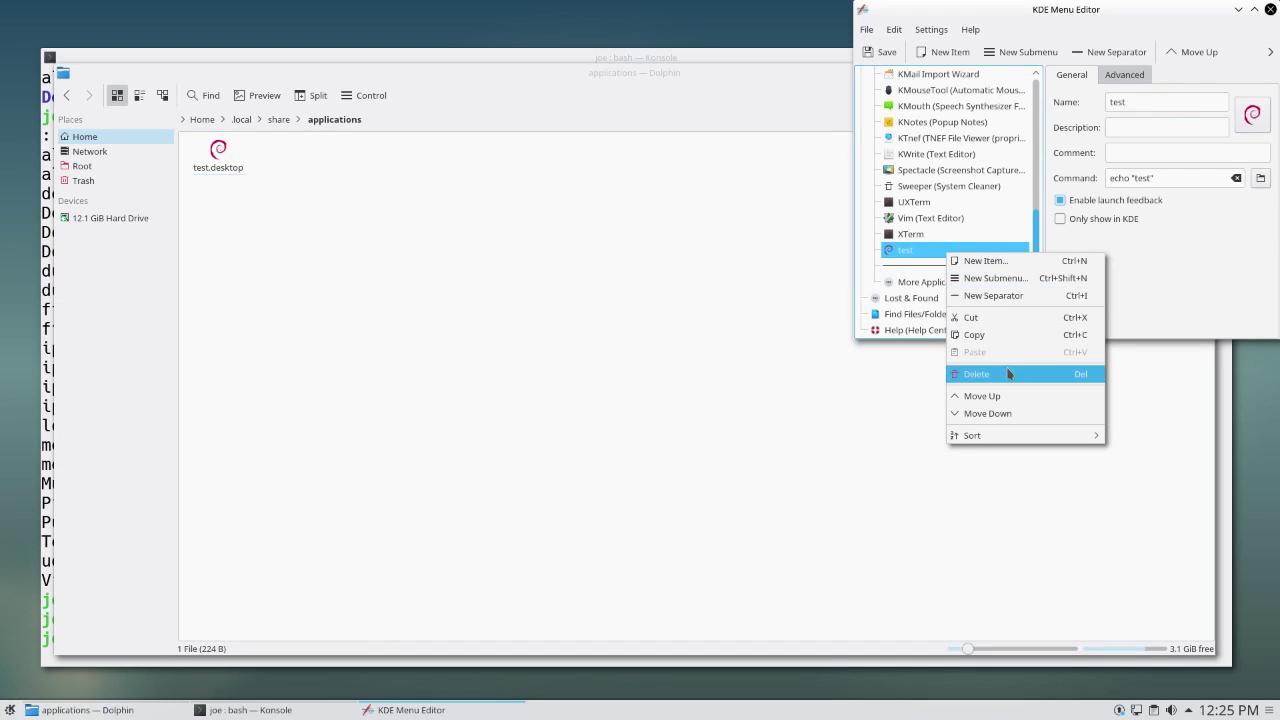
{"action": "left_click", "coordinate": [1008, 373]}
{"action": "left_click", "coordinate": [880, 52]}
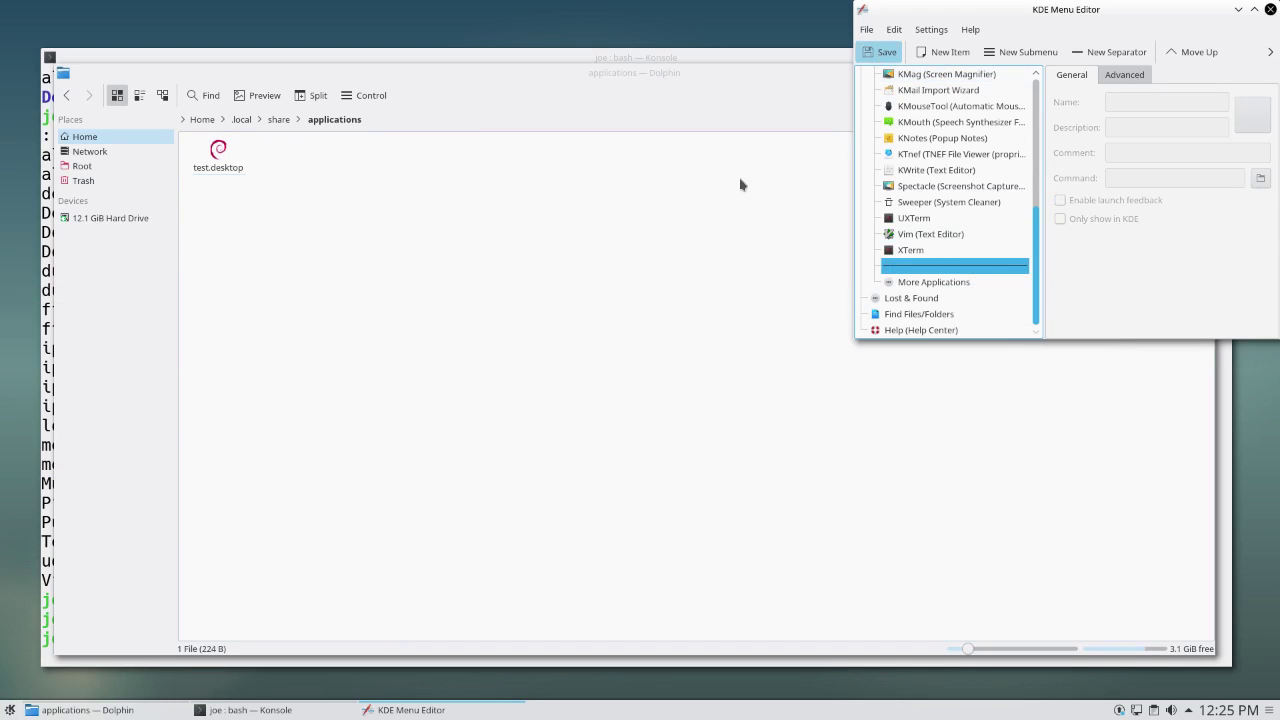
{"action": "left_click", "coordinate": [511, 271]}
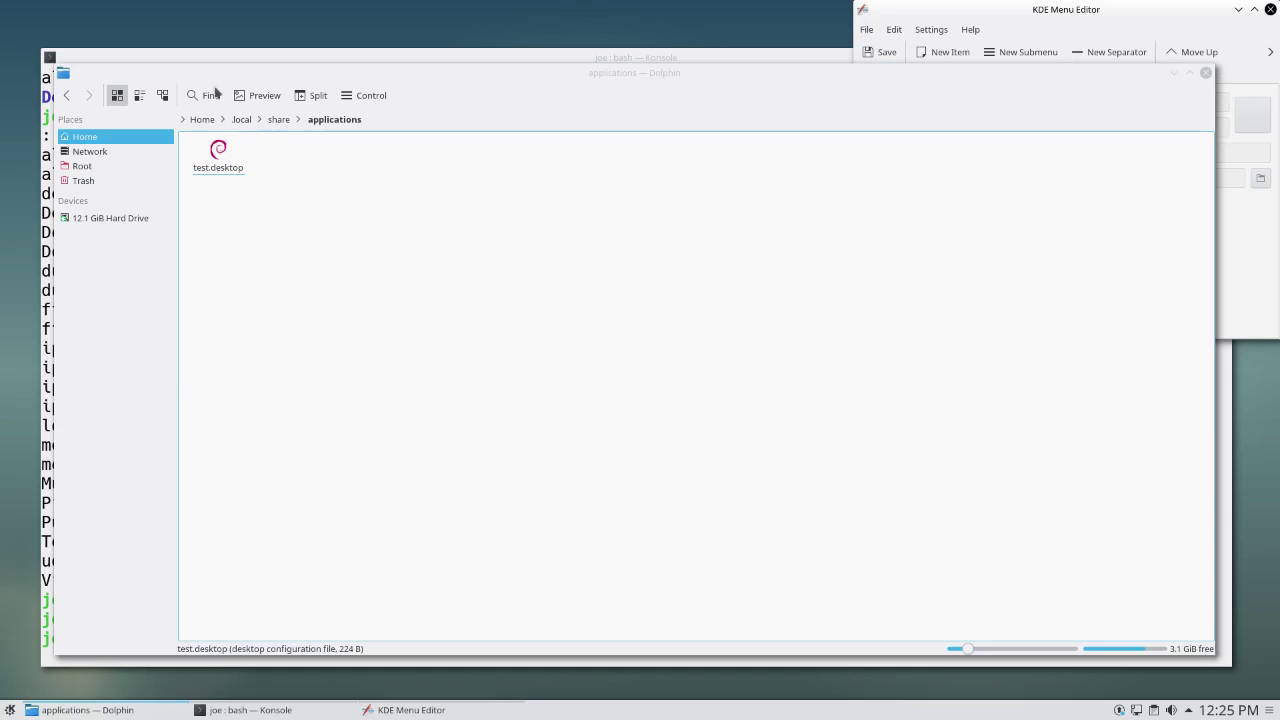
Inspect the applications folder's actions and Dolphin's options without changes, then go up to share.
{"action": "right_click", "coordinate": [457, 208]}
{"action": "left_click", "coordinate": [380, 258]}
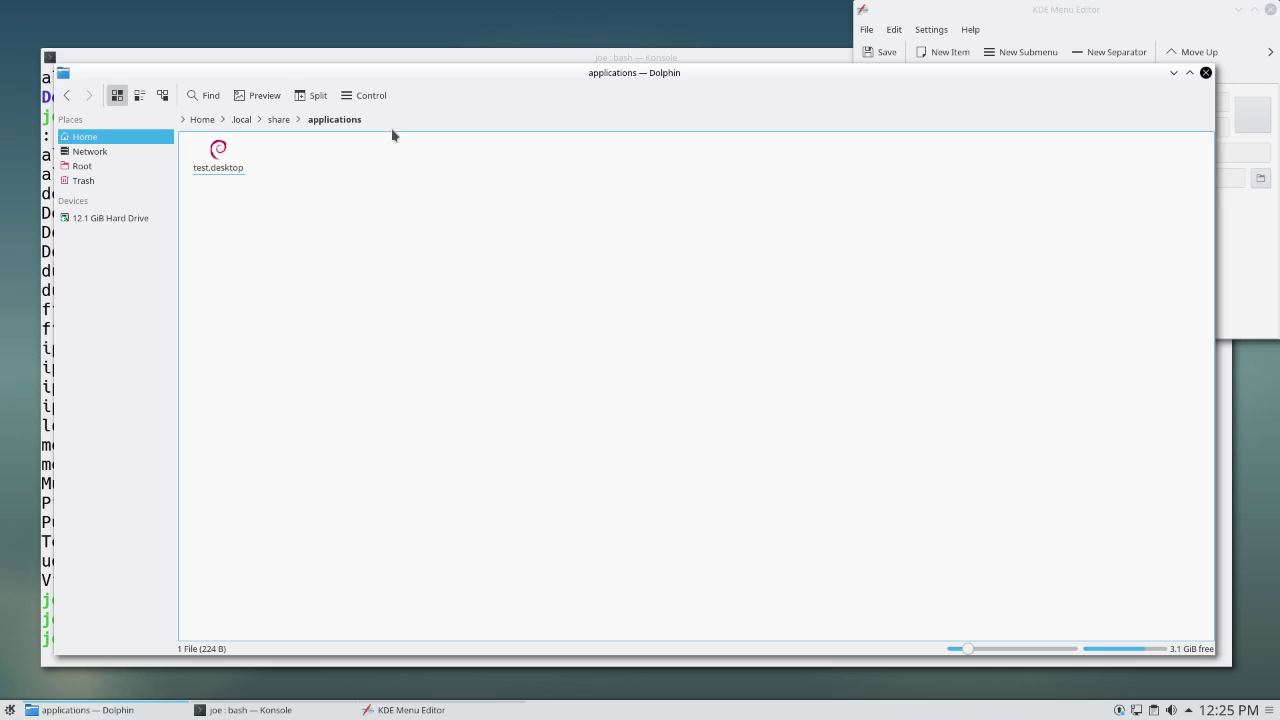
{"action": "left_click", "coordinate": [380, 96]}
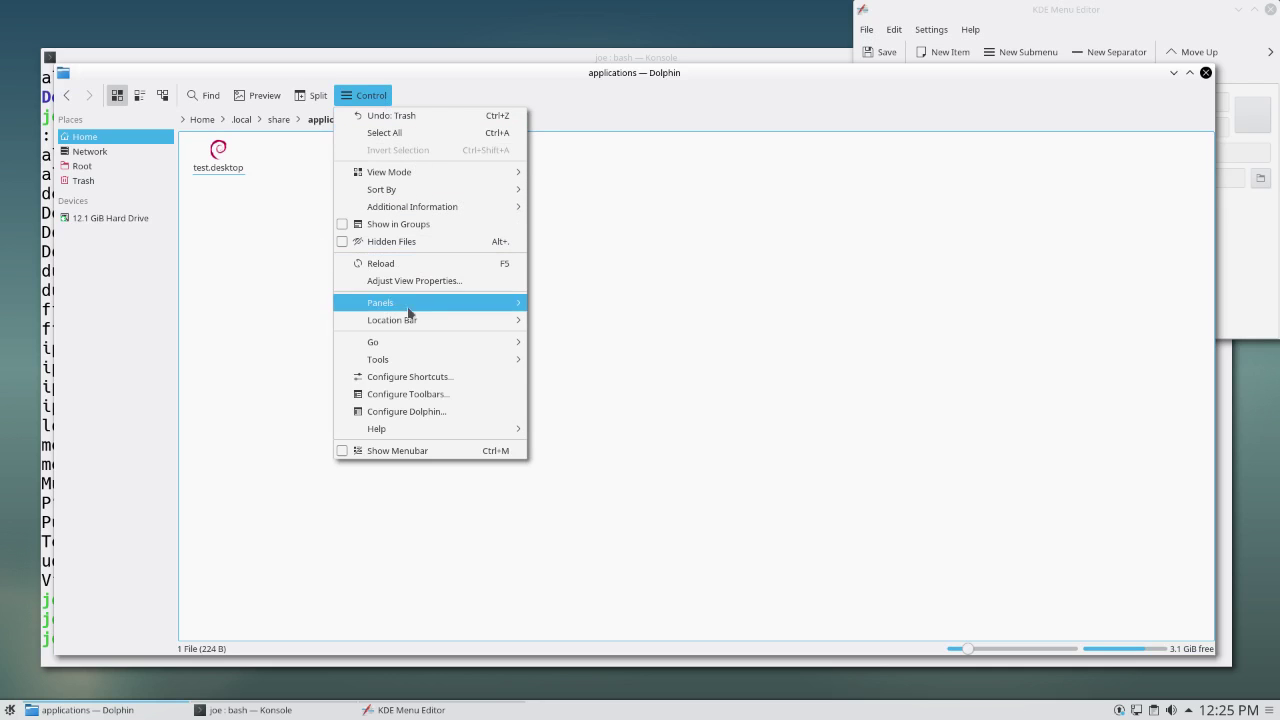
{"action": "left_click", "coordinate": [424, 266]}
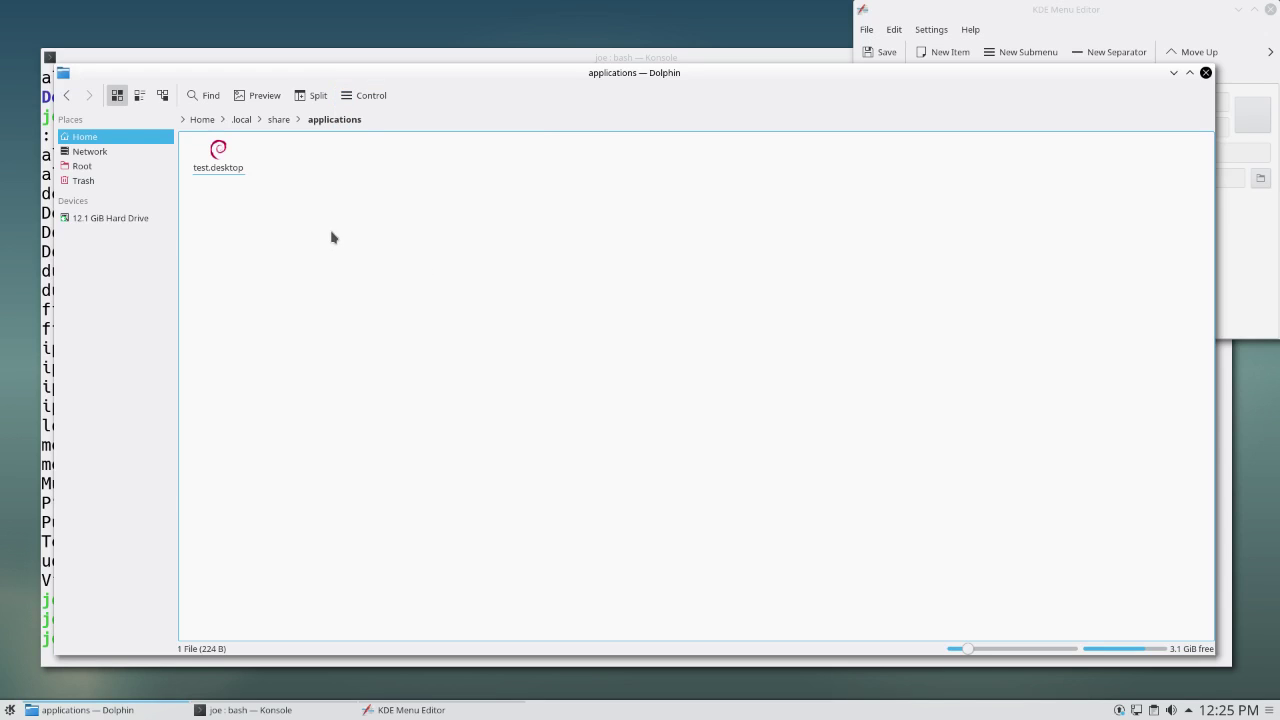
{"action": "left_click", "coordinate": [278, 119]}
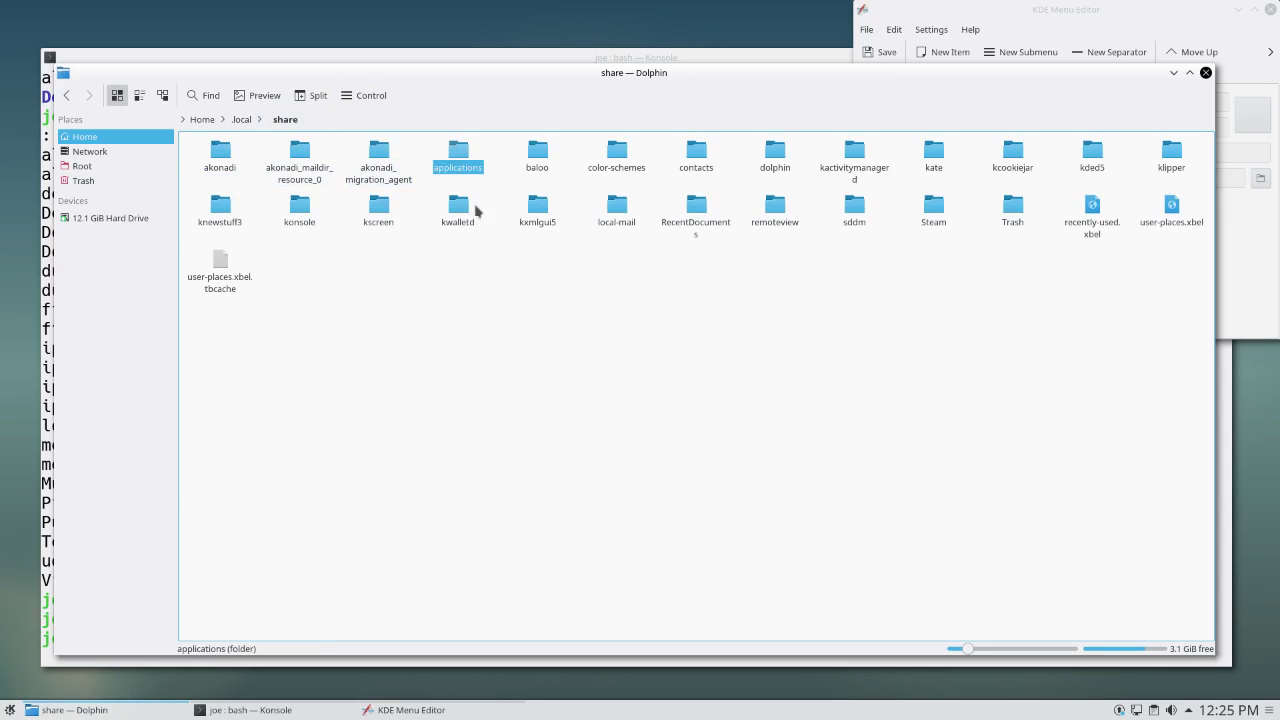
Move test.desktop from the applications folder to the trash and return to share.
{"action": "left_click", "coordinate": [462, 160]}
{"action": "left_click_drag", "start_coordinate": [336, 200], "coordinate": [200, 148]}
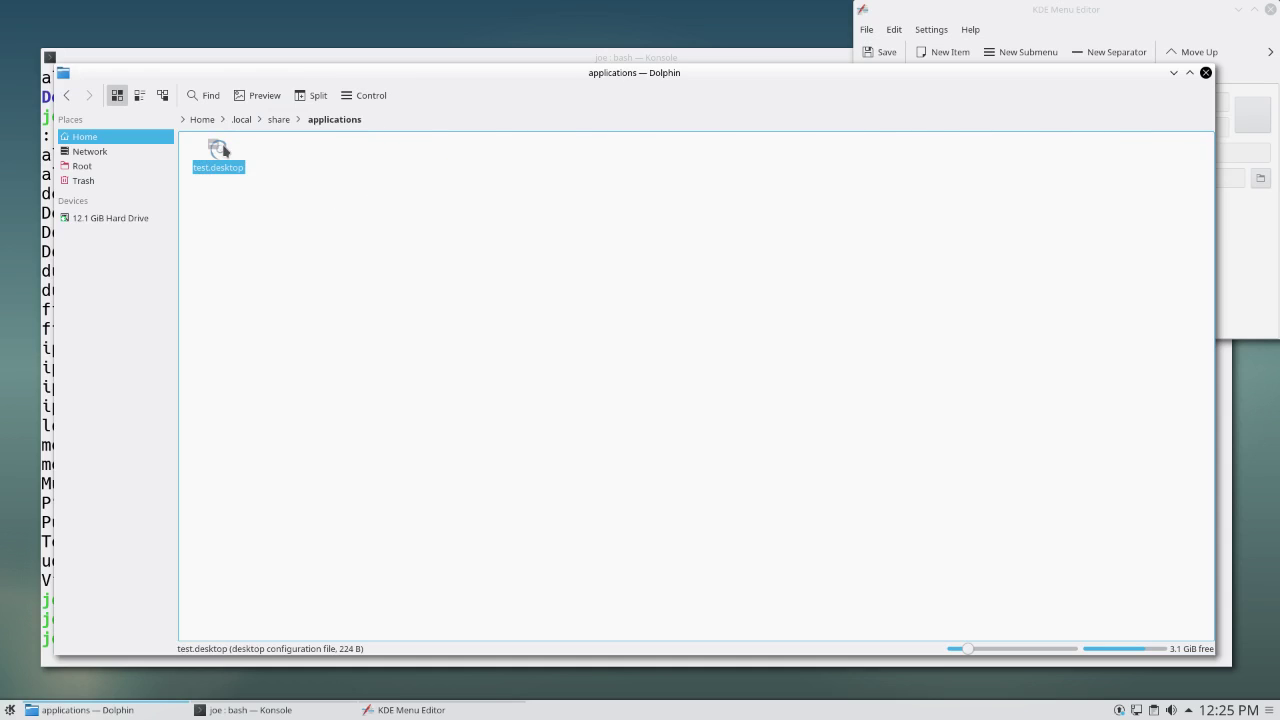
{"action": "right_click", "coordinate": [219, 143]}
{"action": "left_click", "coordinate": [288, 227]}
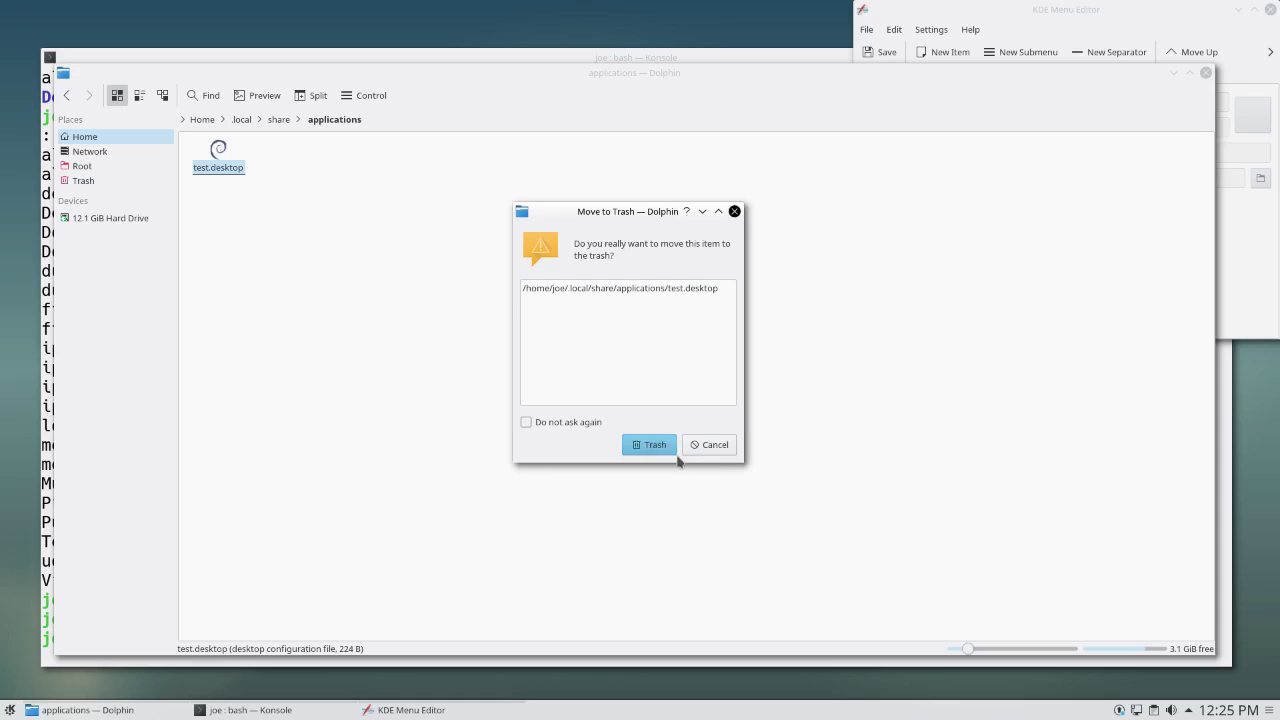
{"action": "left_click", "coordinate": [663, 453]}
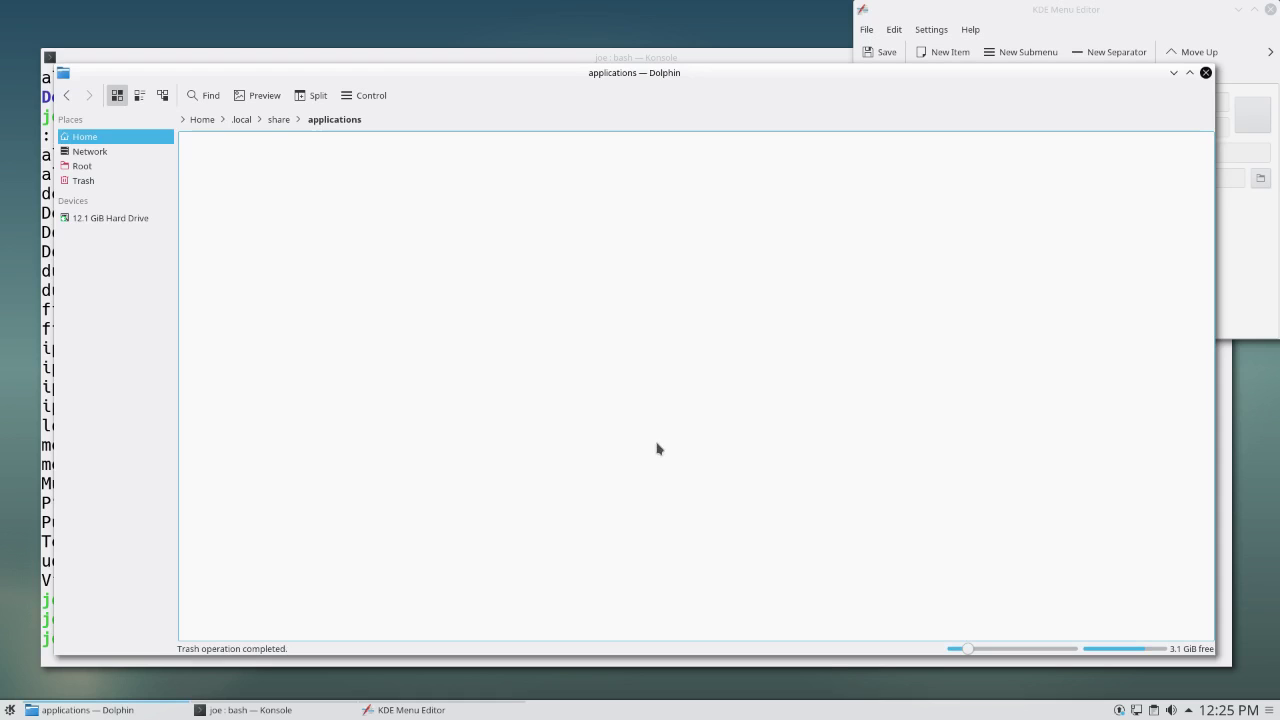
{"action": "left_click", "coordinate": [272, 119]}
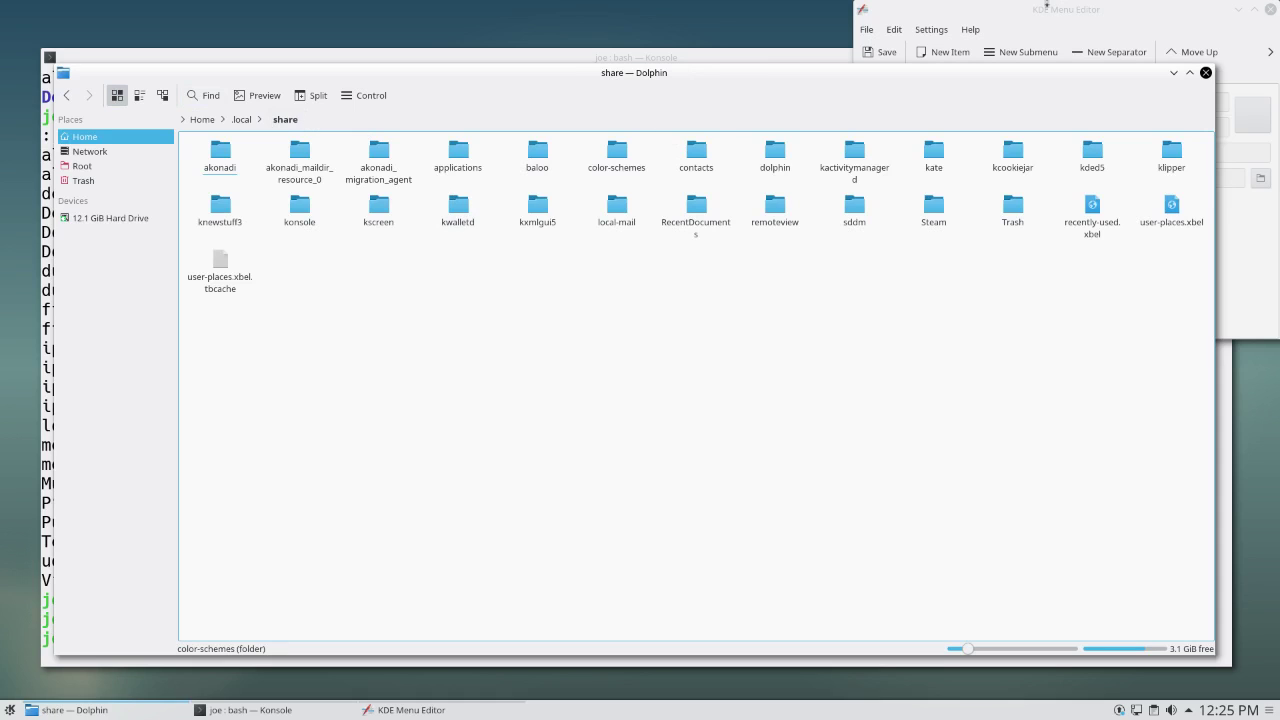
{"action": "left_click", "coordinate": [1272, 22]}
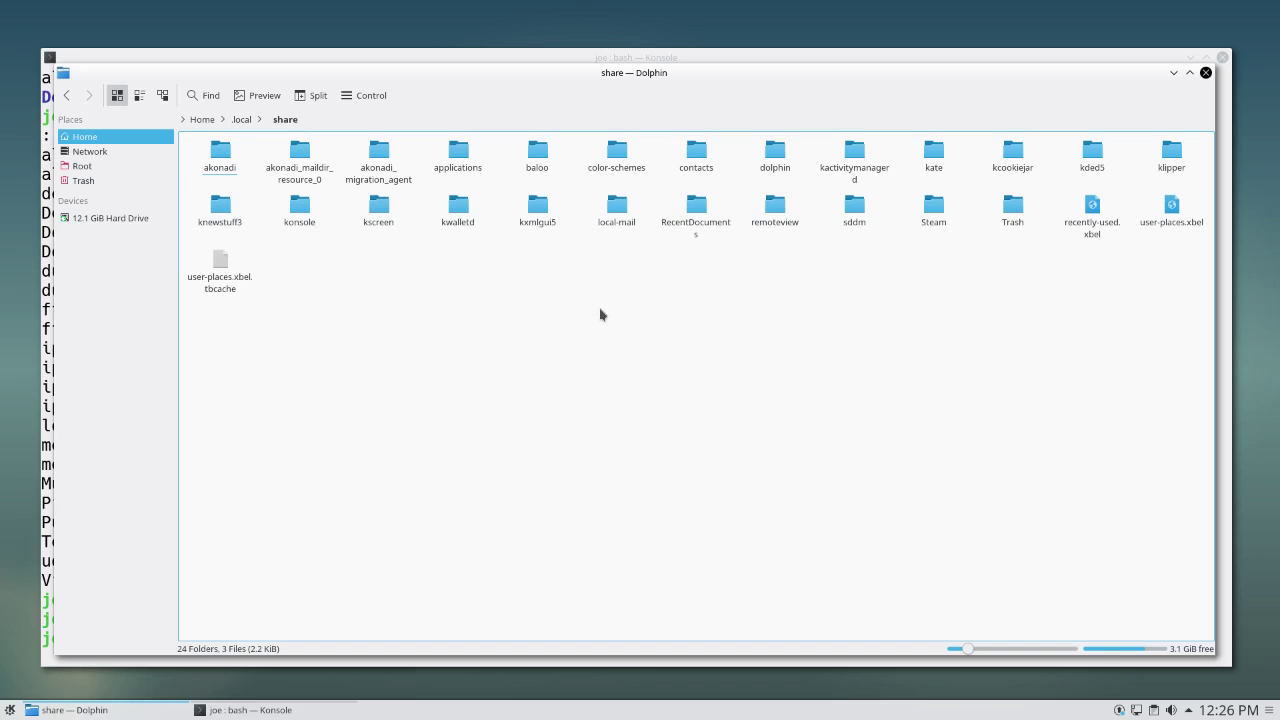
Install the 'Nature Is So Beautiful' wallpaper through Configure Desktop's Get New Wallpapers catalogue.
{"action": "left_click", "coordinate": [434, 11]}
{"action": "right_click", "coordinate": [434, 11]}
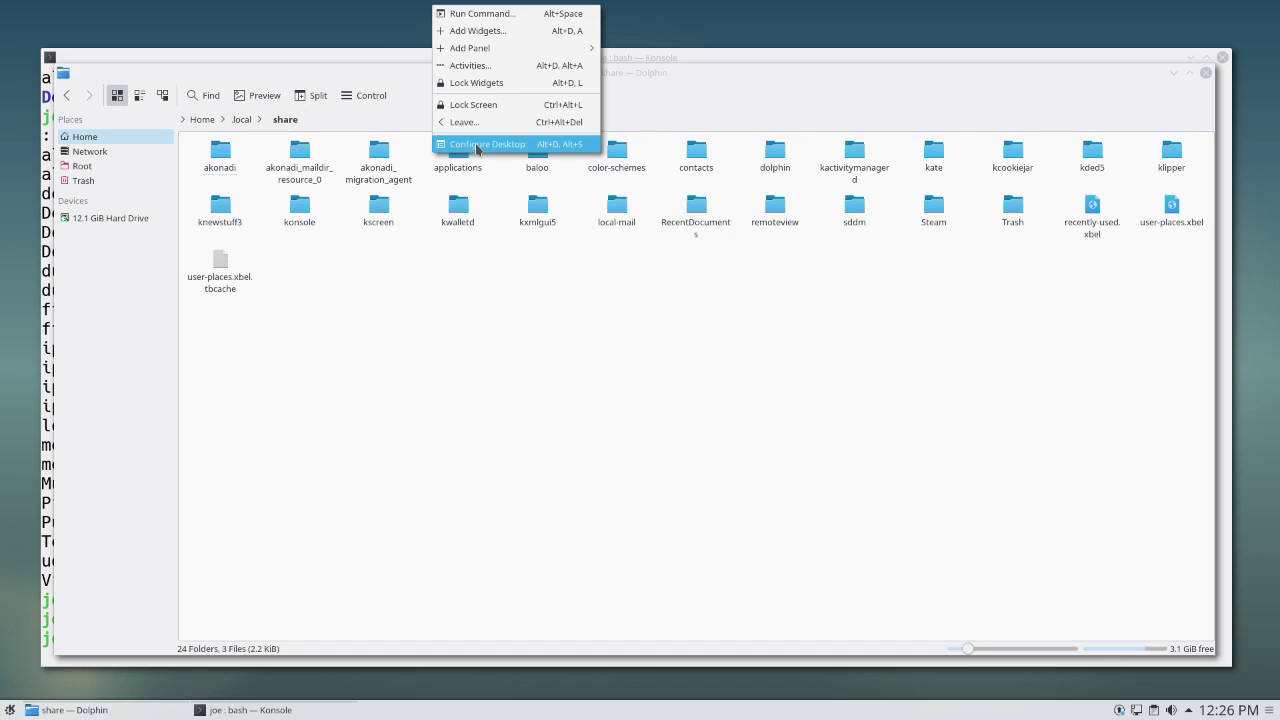
{"action": "key", "text": "Return"}
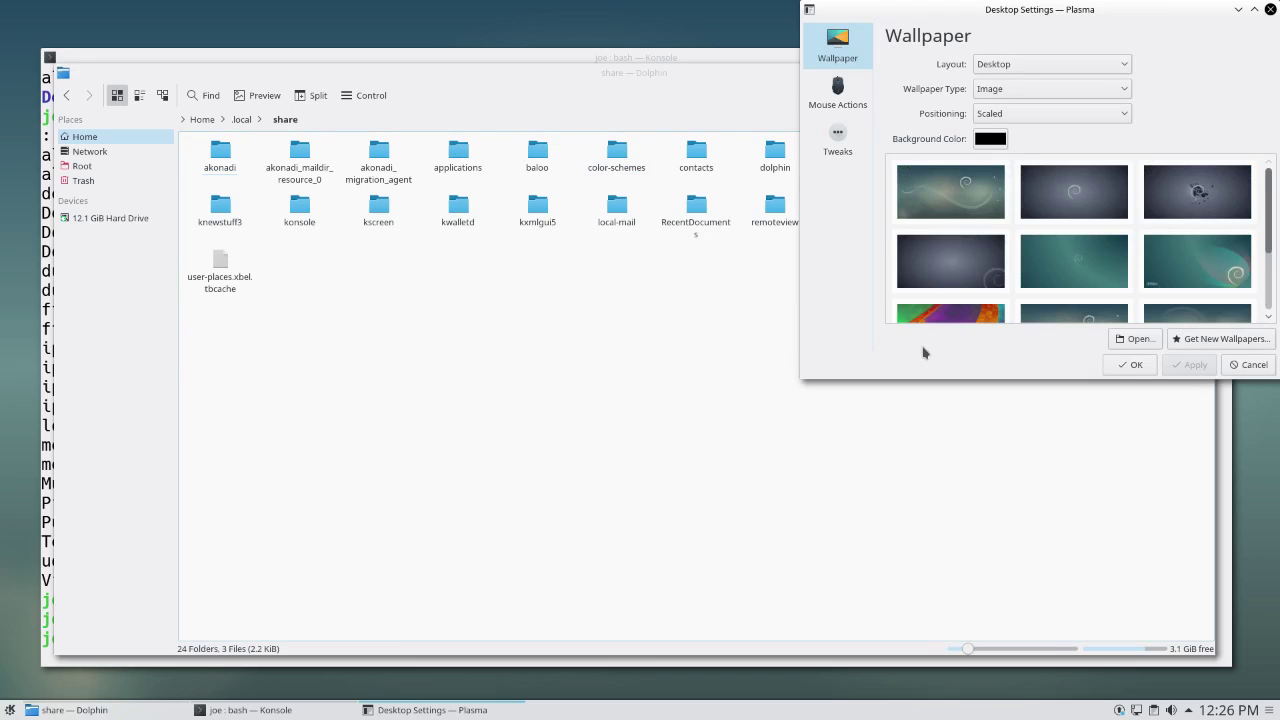
{"action": "left_click", "coordinate": [1197, 336]}
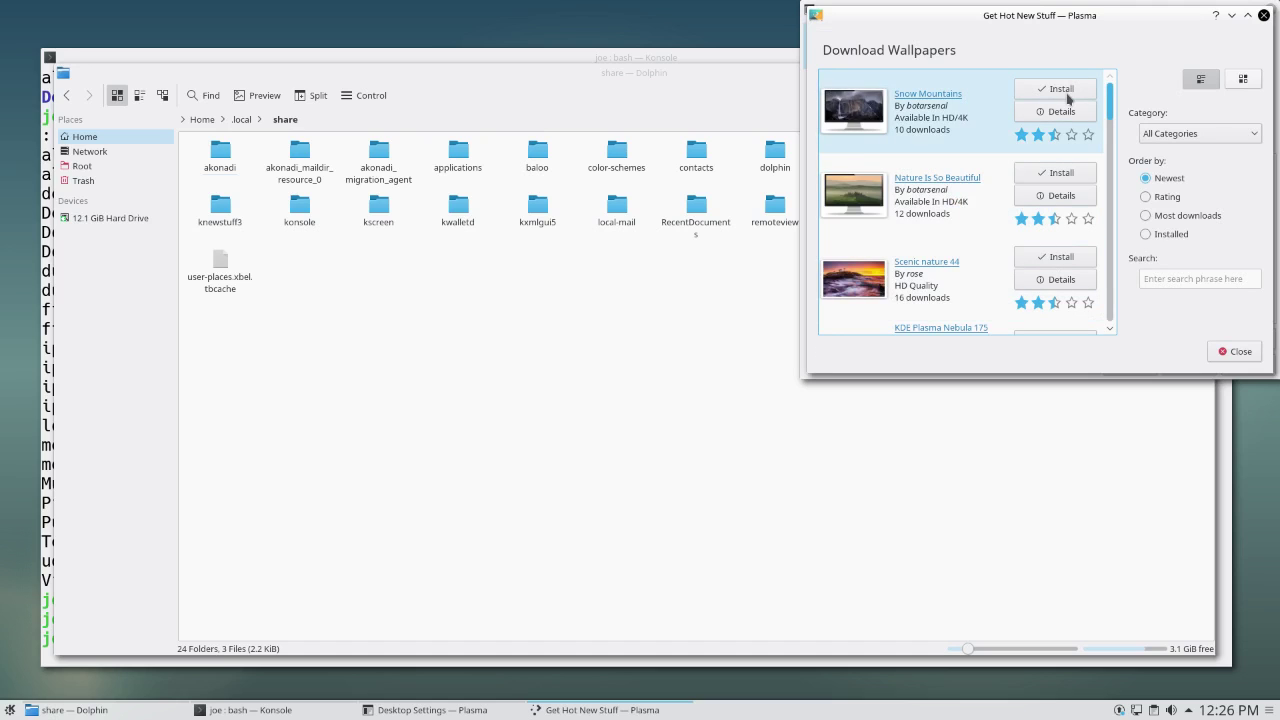
{"action": "left_click", "coordinate": [1058, 173]}
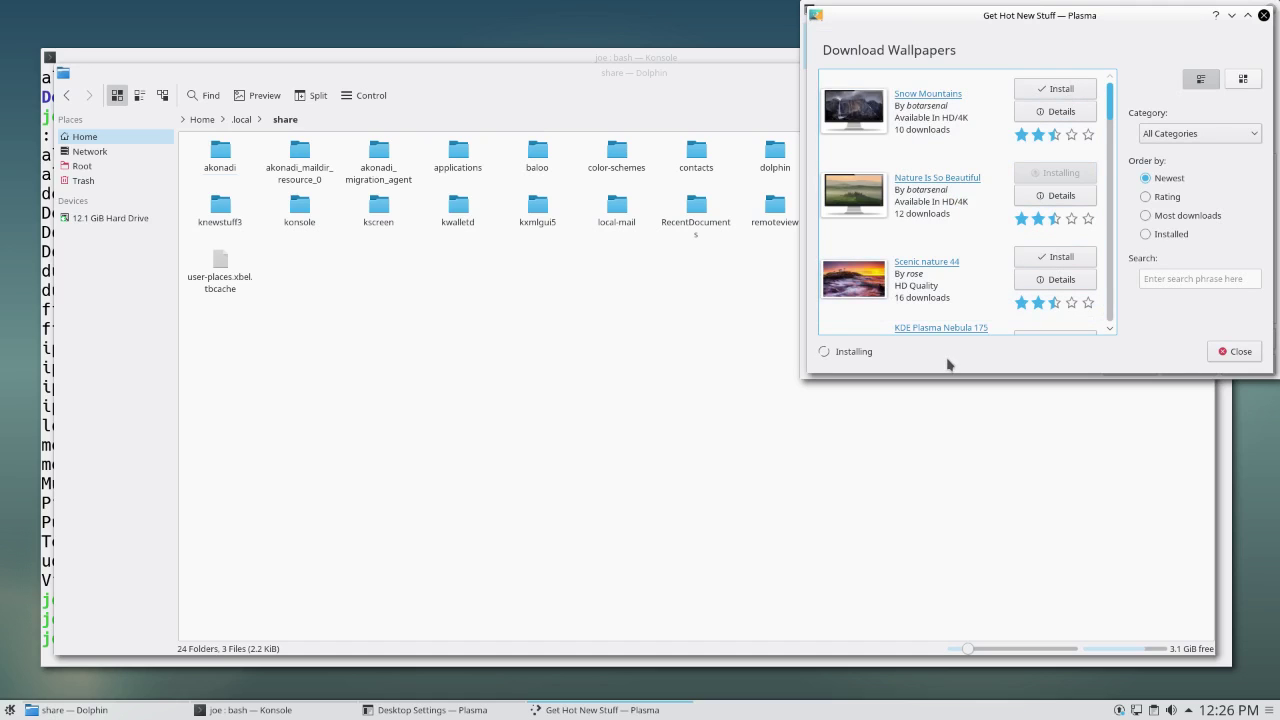
{"action": "left_click", "coordinate": [603, 428]}
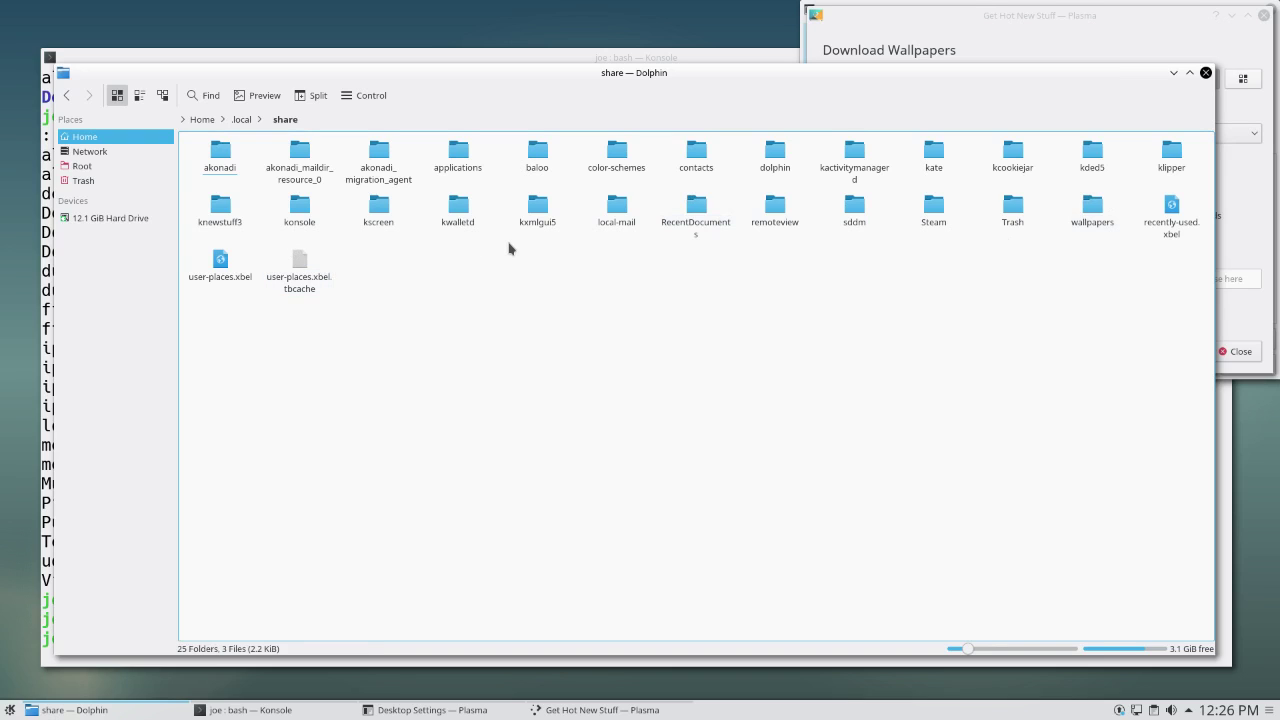
{"action": "left_click", "coordinate": [1092, 208]}
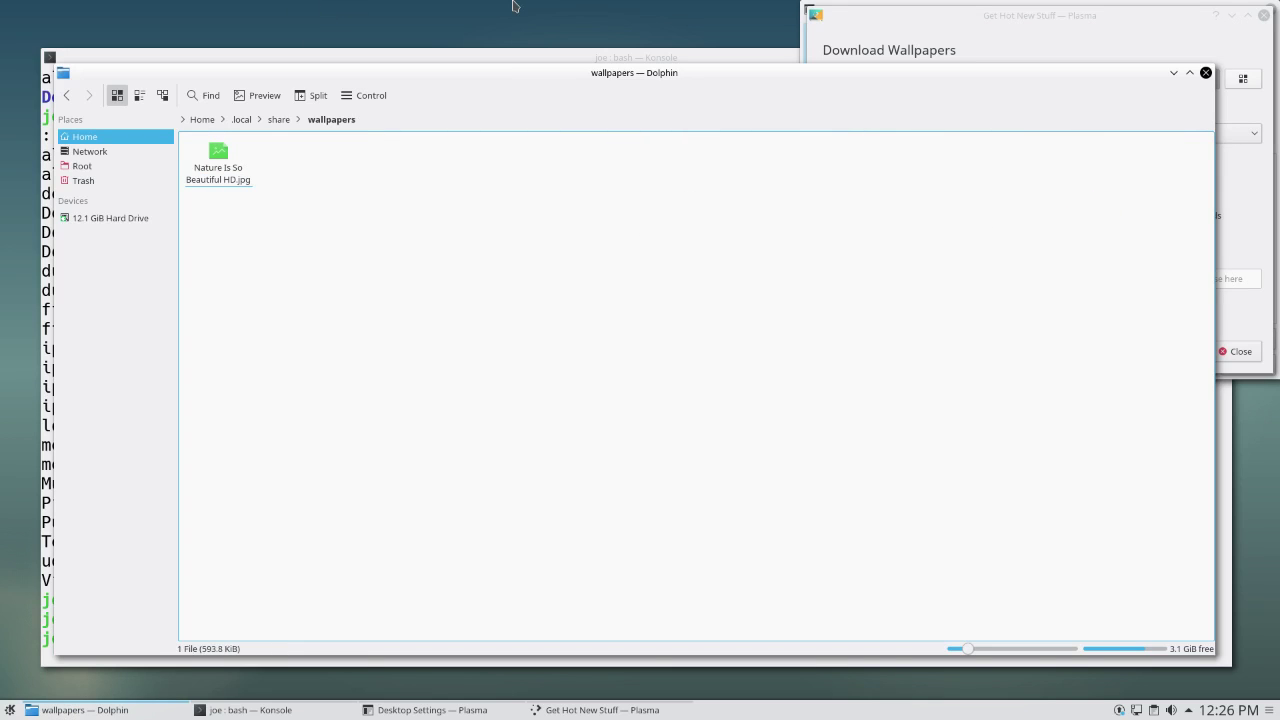
{"action": "left_click", "coordinate": [279, 120]}
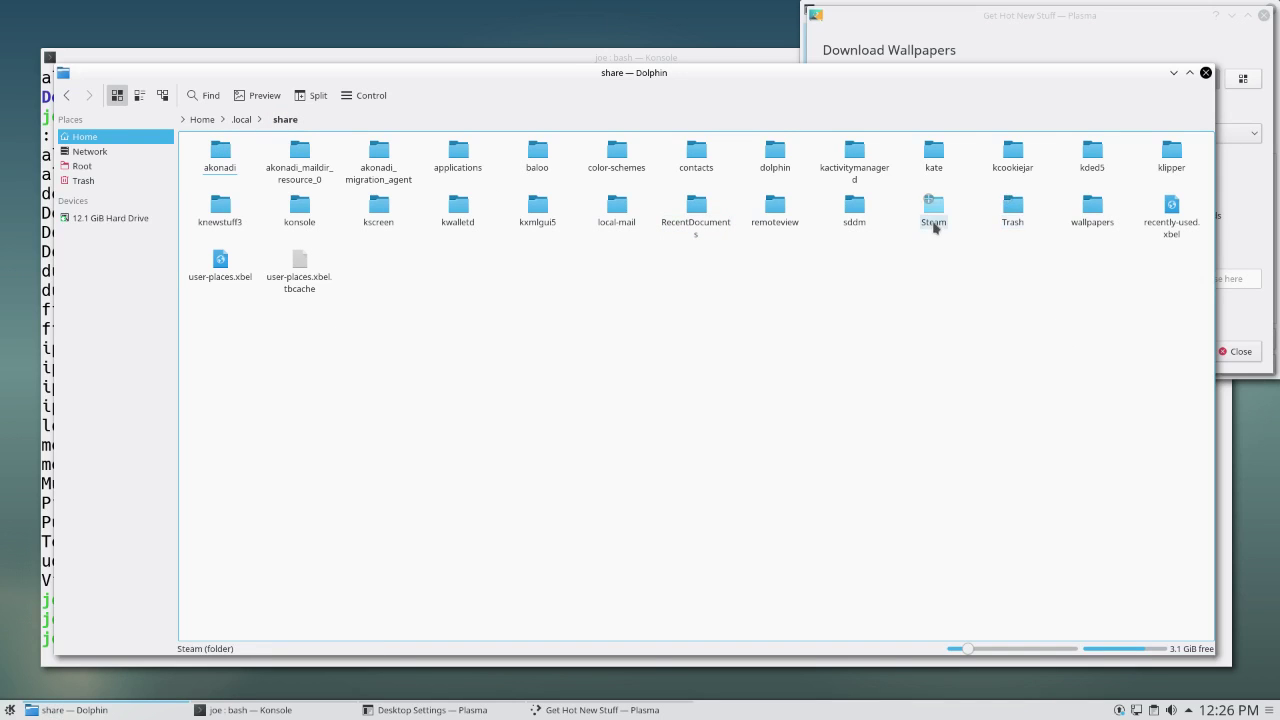
{"action": "left_click", "coordinate": [851, 216]}
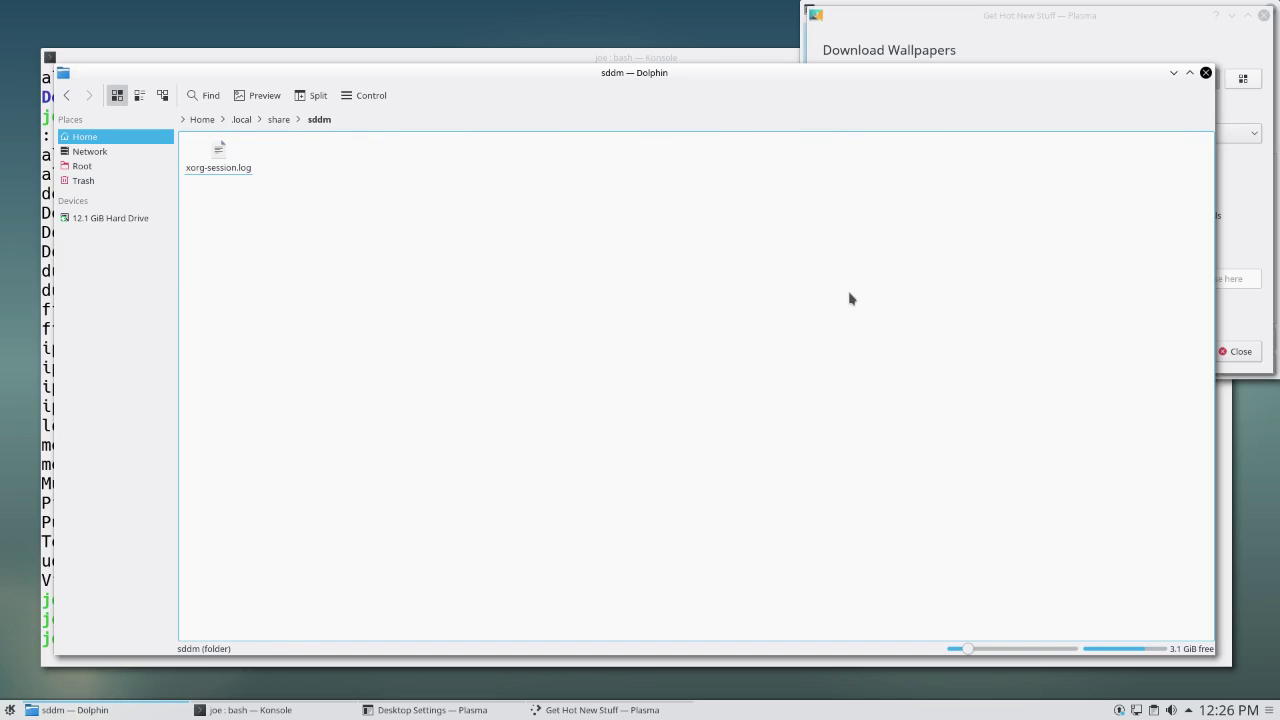
{"action": "left_click", "coordinate": [281, 120]}
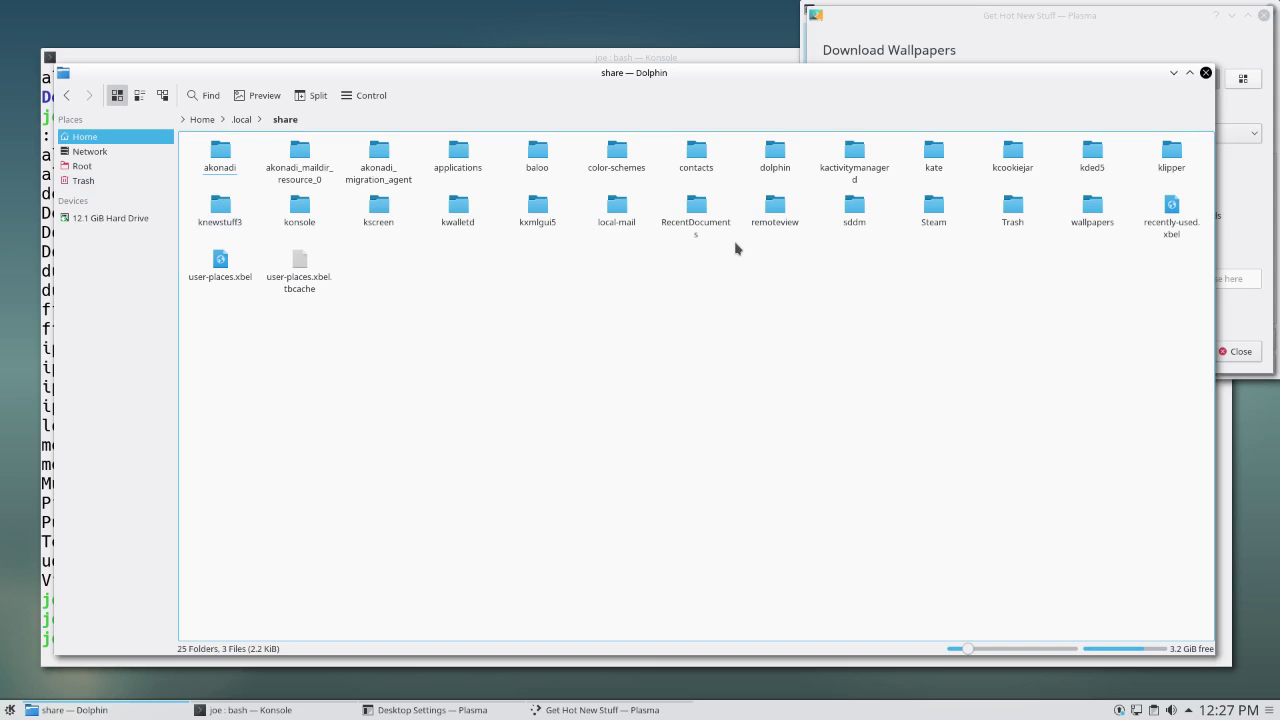
Look inside the .config folder from Home and return to Home.
{"action": "left_click", "coordinate": [204, 120]}
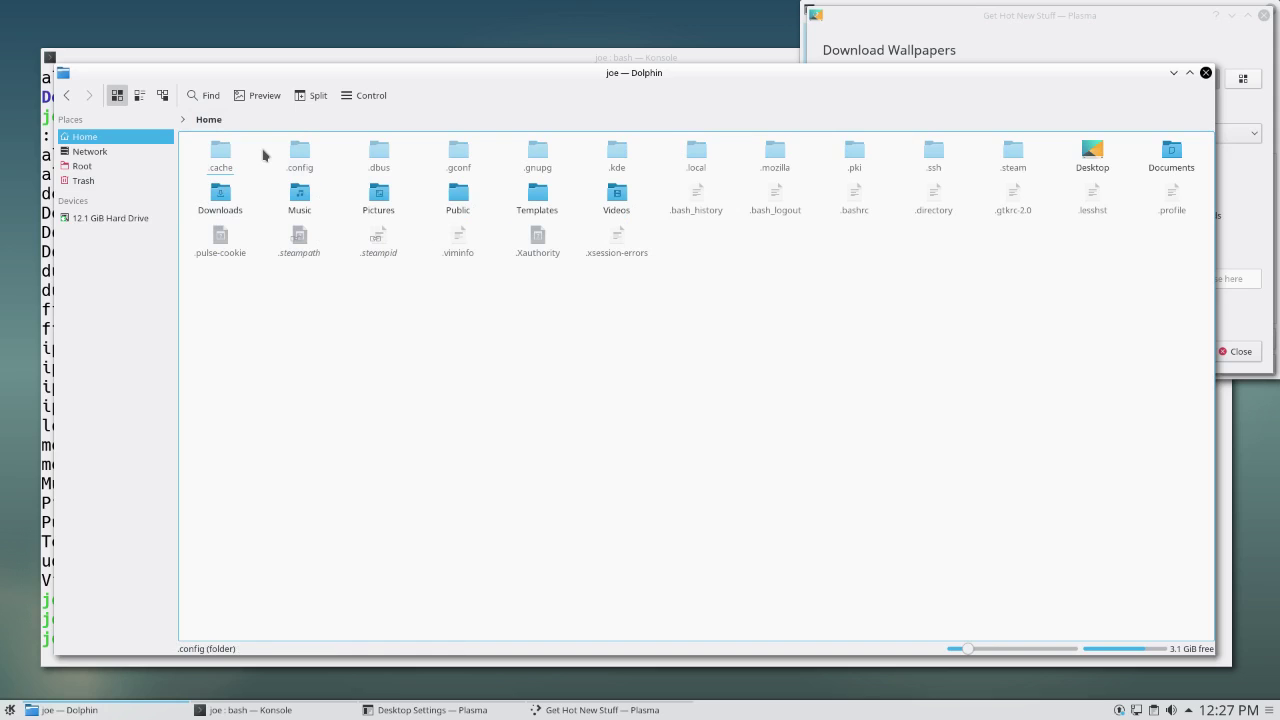
{"action": "left_click", "coordinate": [302, 160]}
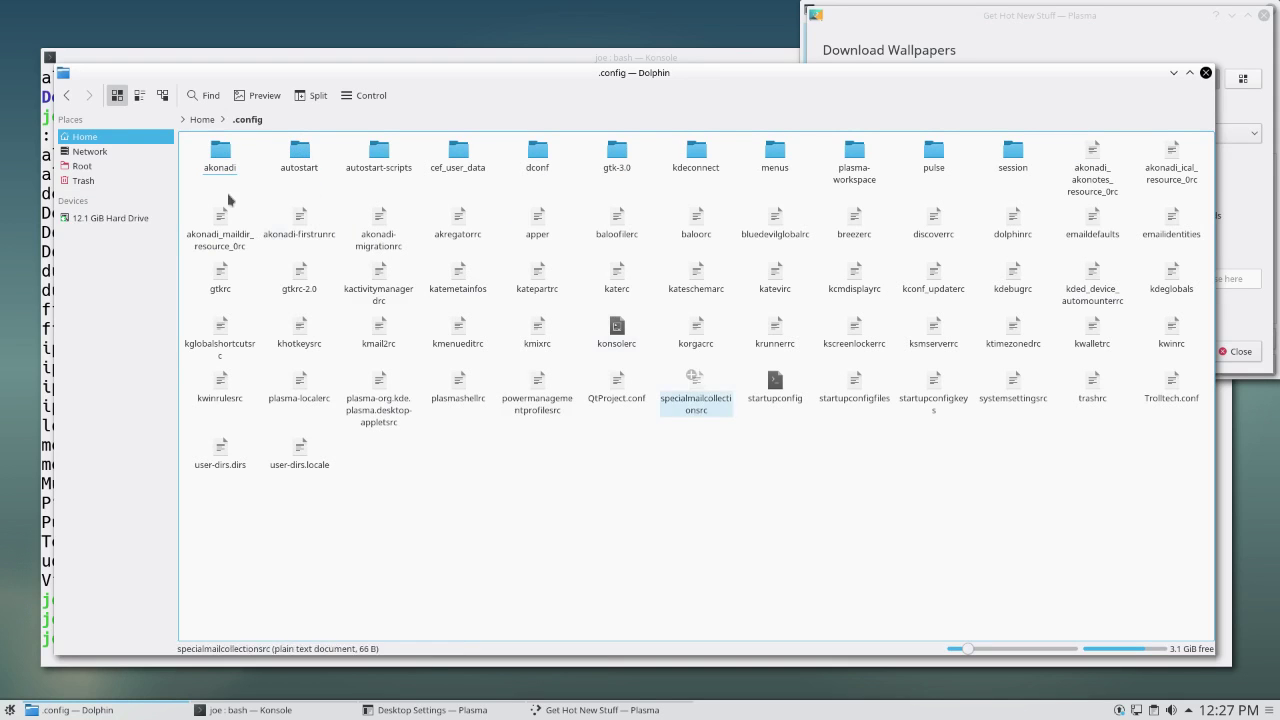
{"action": "left_click", "coordinate": [203, 120]}
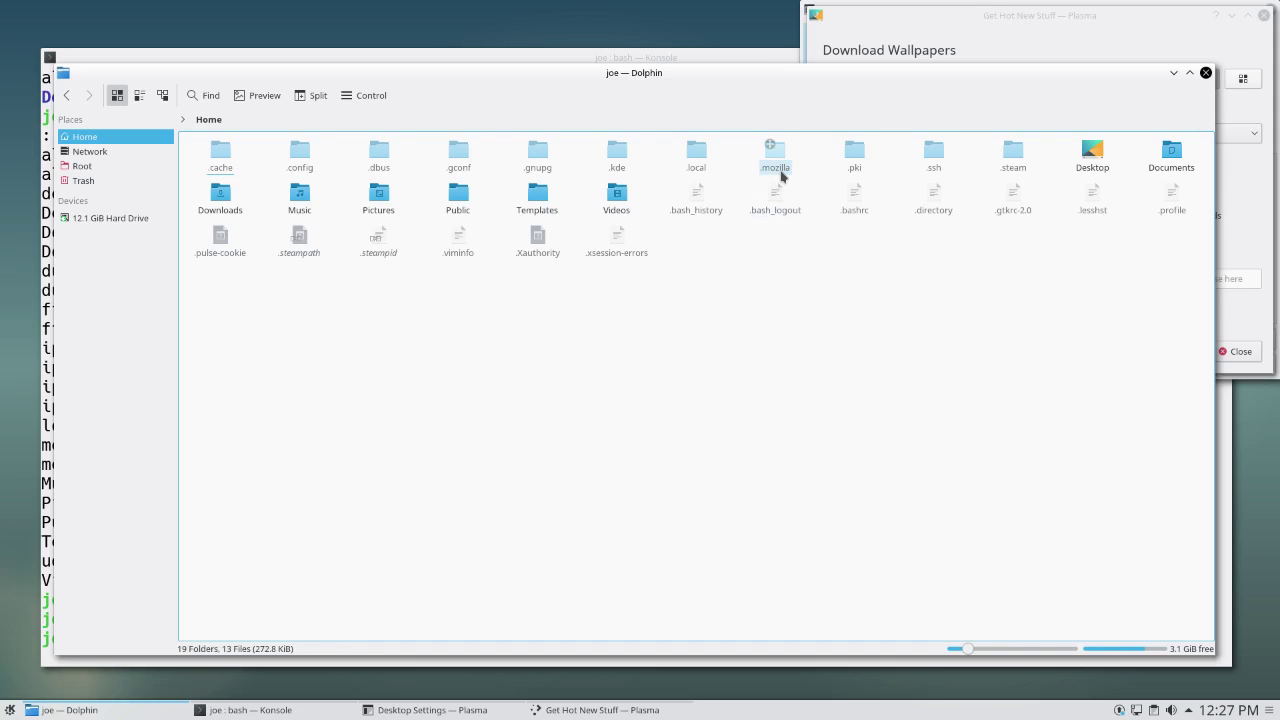
Browse .mozilla > firefox > rmg2hjsg.default profile, then climb back up to Home.
{"action": "left_click", "coordinate": [778, 168]}
{"action": "left_click", "coordinate": [299, 160]}
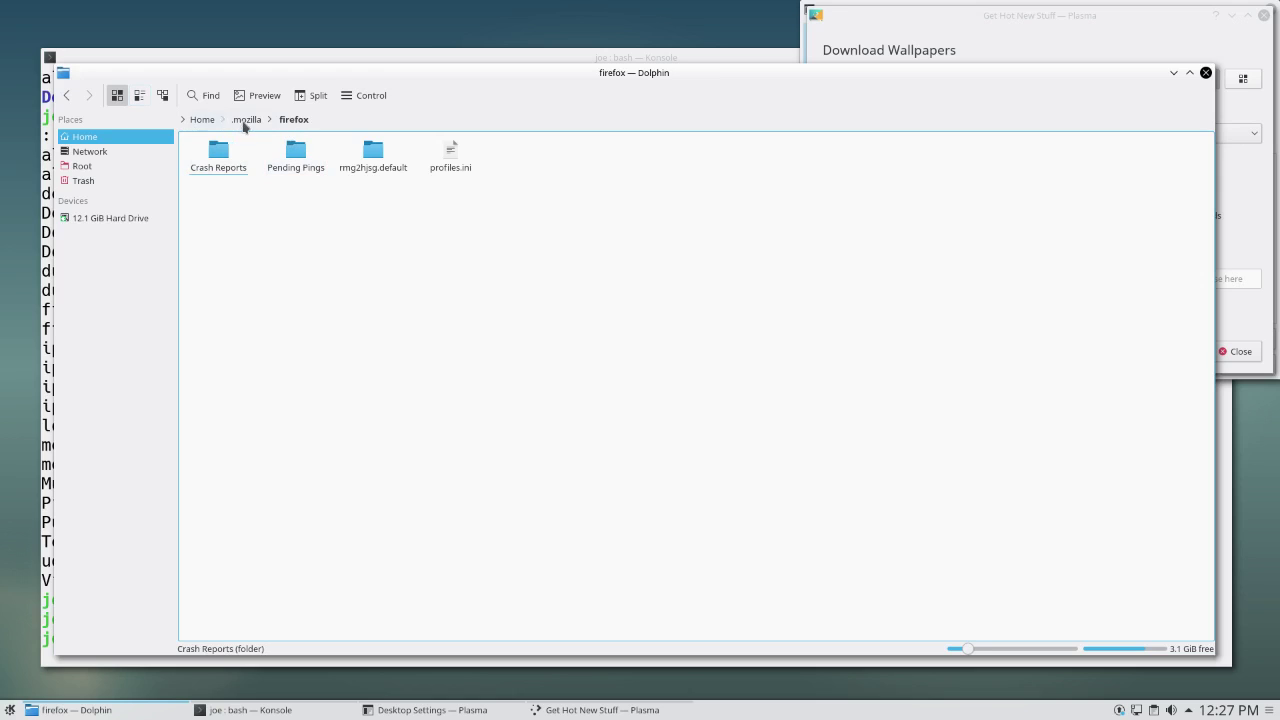
{"action": "left_click", "coordinate": [247, 120]}
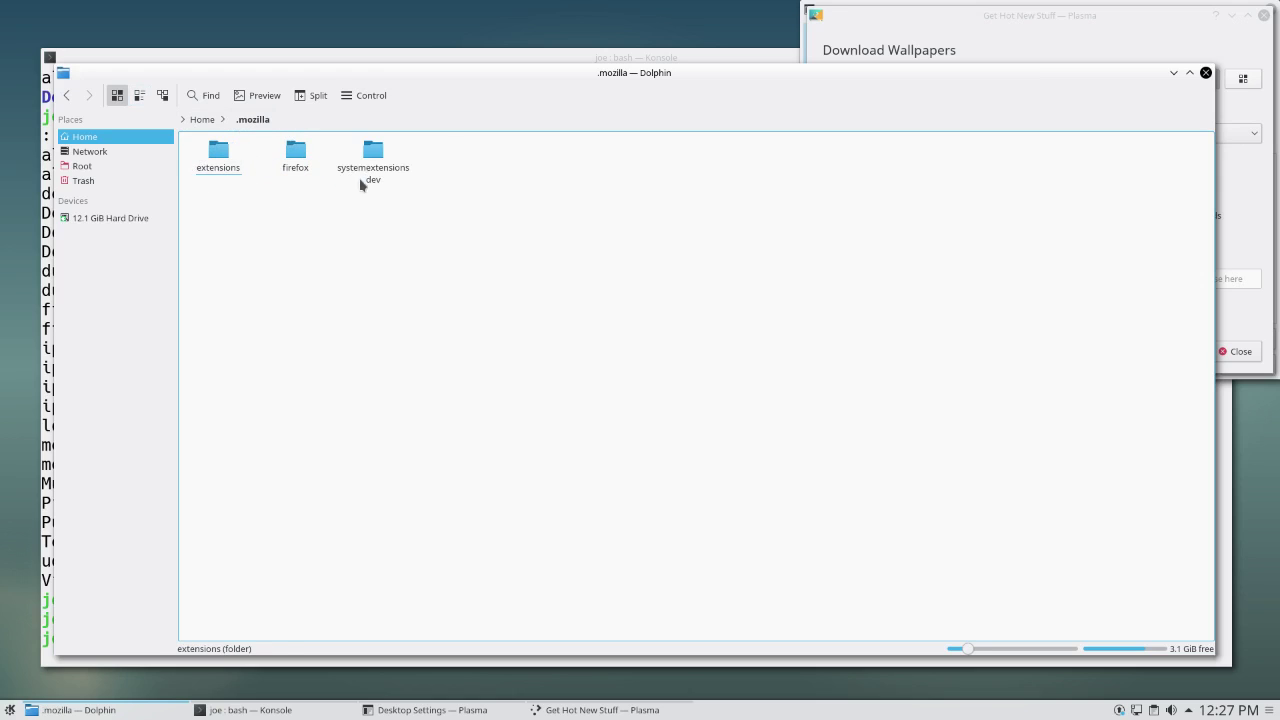
{"action": "left_click", "coordinate": [296, 158]}
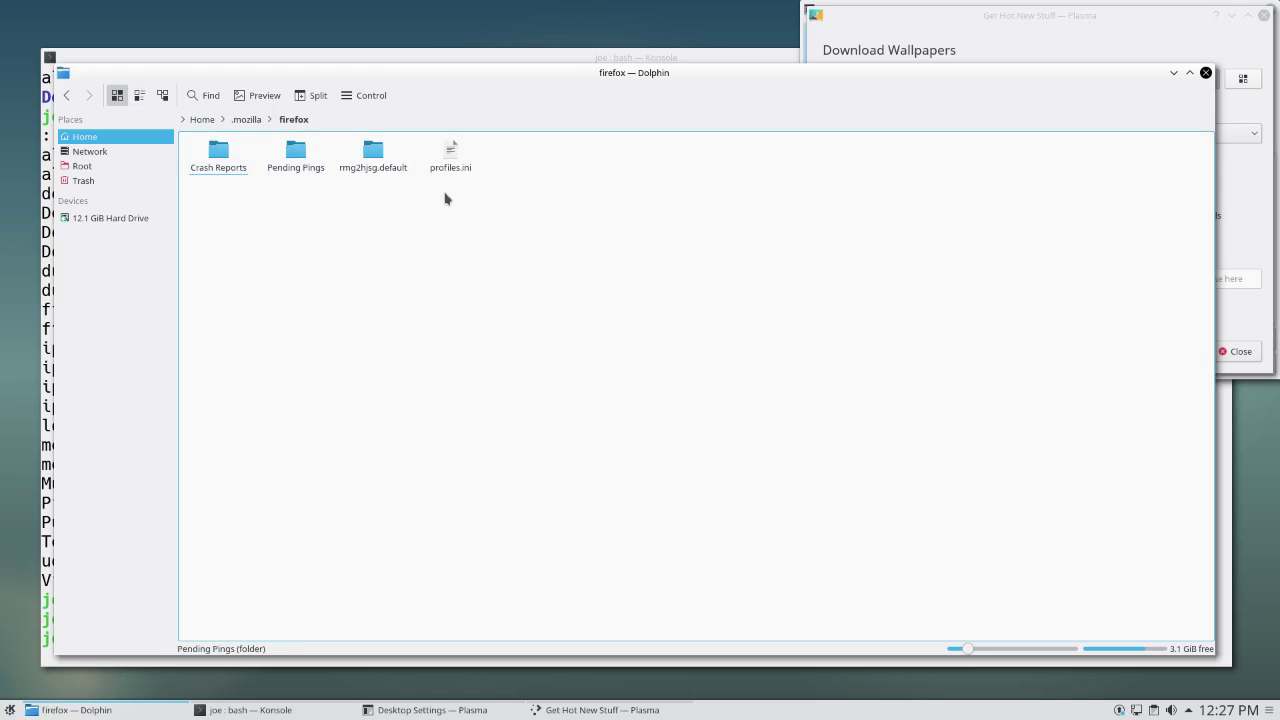
{"action": "left_click", "coordinate": [372, 168]}
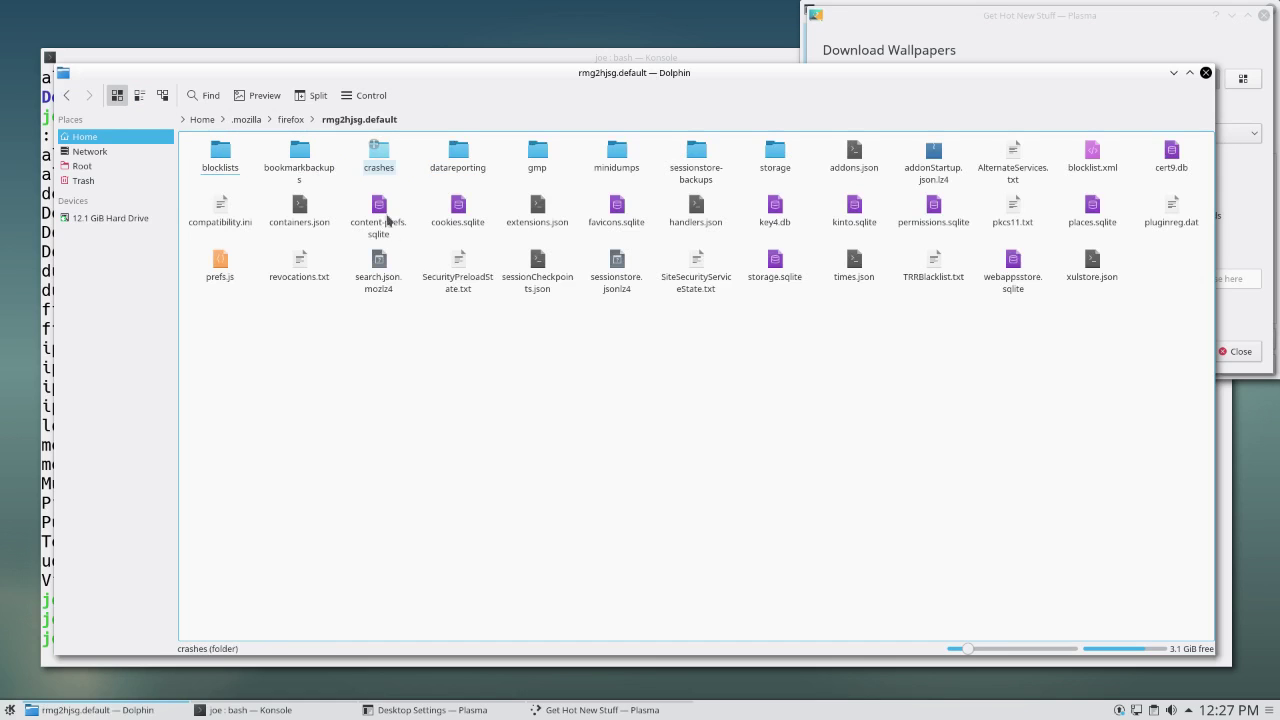
{"action": "left_click", "coordinate": [291, 121]}
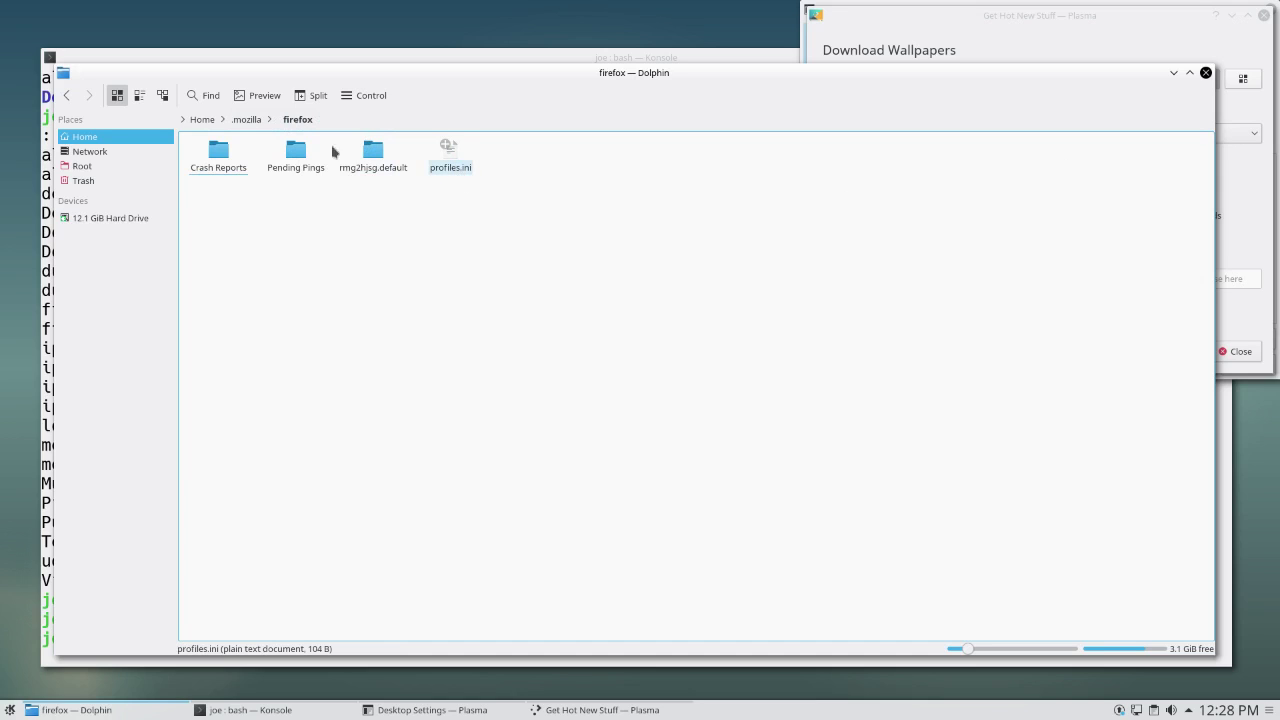
{"action": "left_click", "coordinate": [247, 120]}
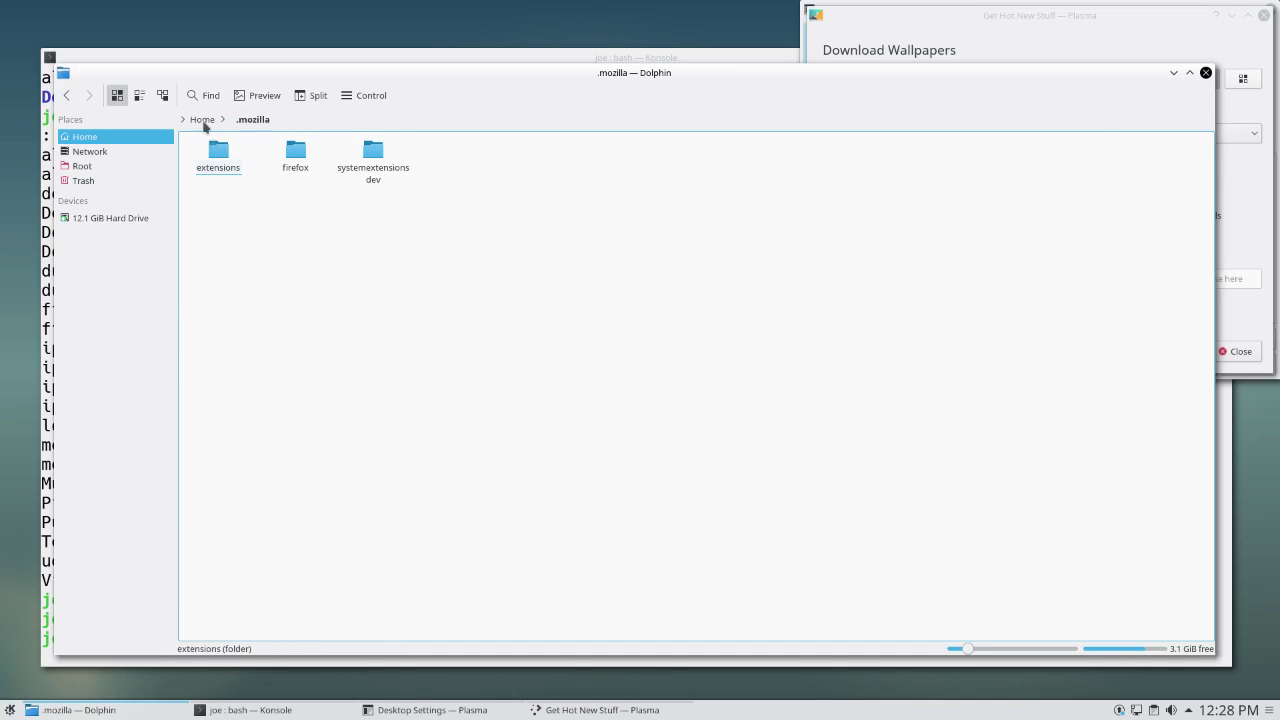
{"action": "left_click", "coordinate": [205, 120]}
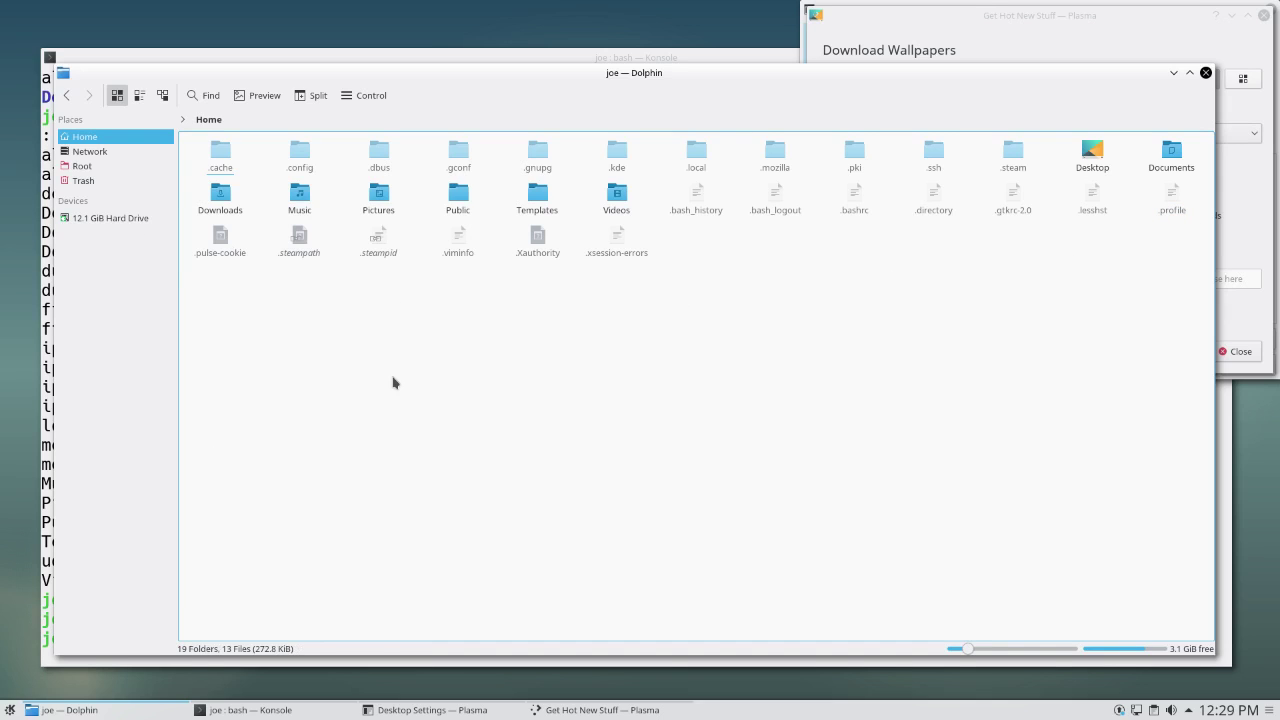
Open the Kickoff application launcher from the panel's bottom-left corner.
{"action": "left_click", "coordinate": [6, 709]}
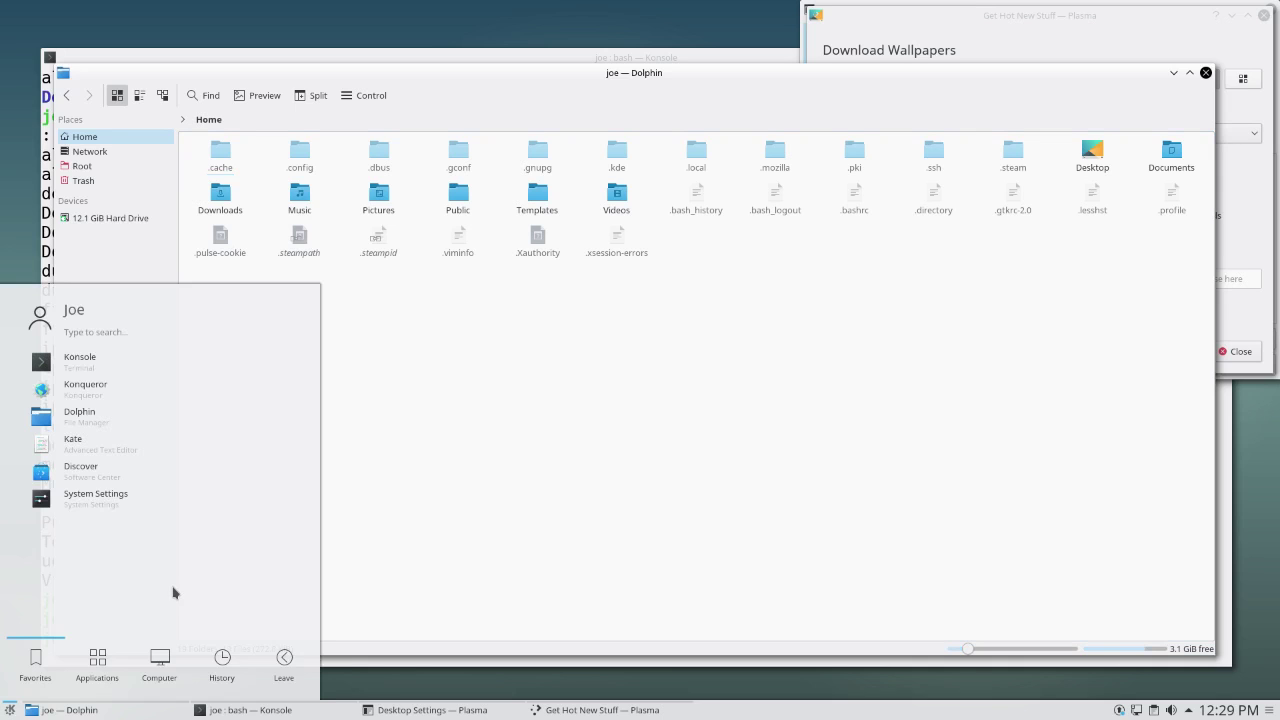
Close the launcher and try opening .Xauthority, cancelling the application chooser.
{"action": "left_click", "coordinate": [635, 471]}
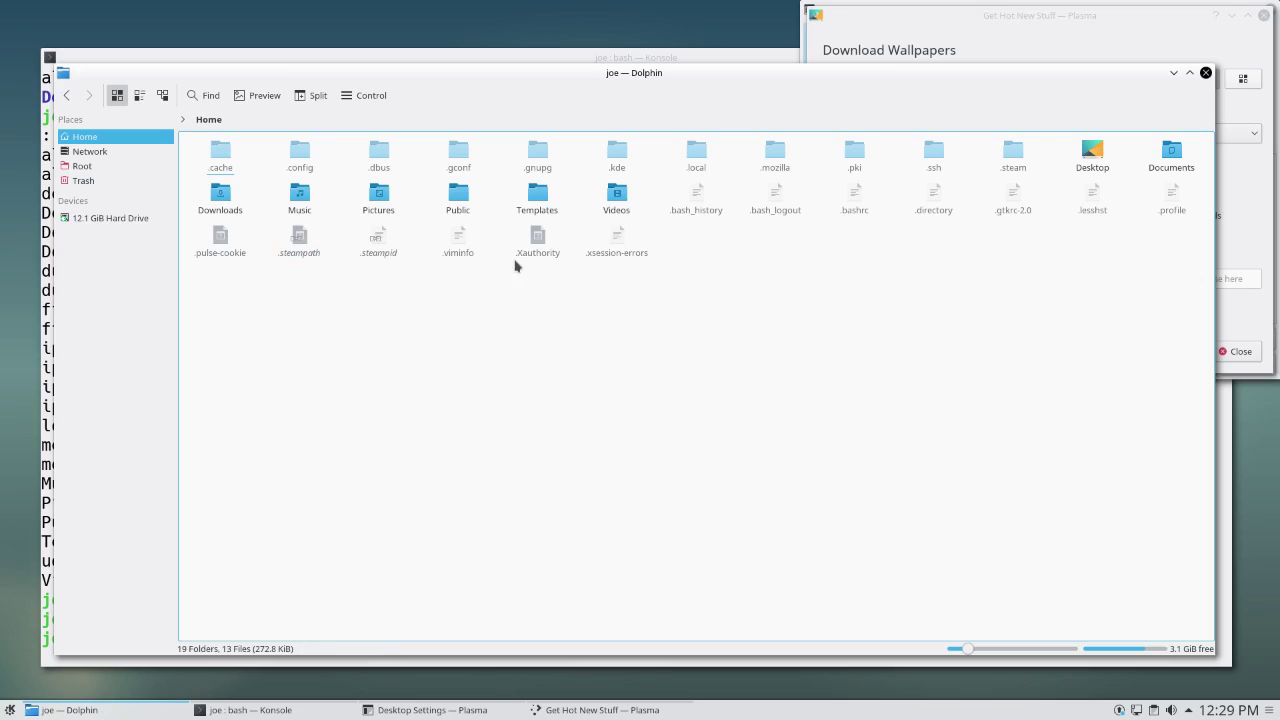
{"action": "left_click", "coordinate": [545, 255]}
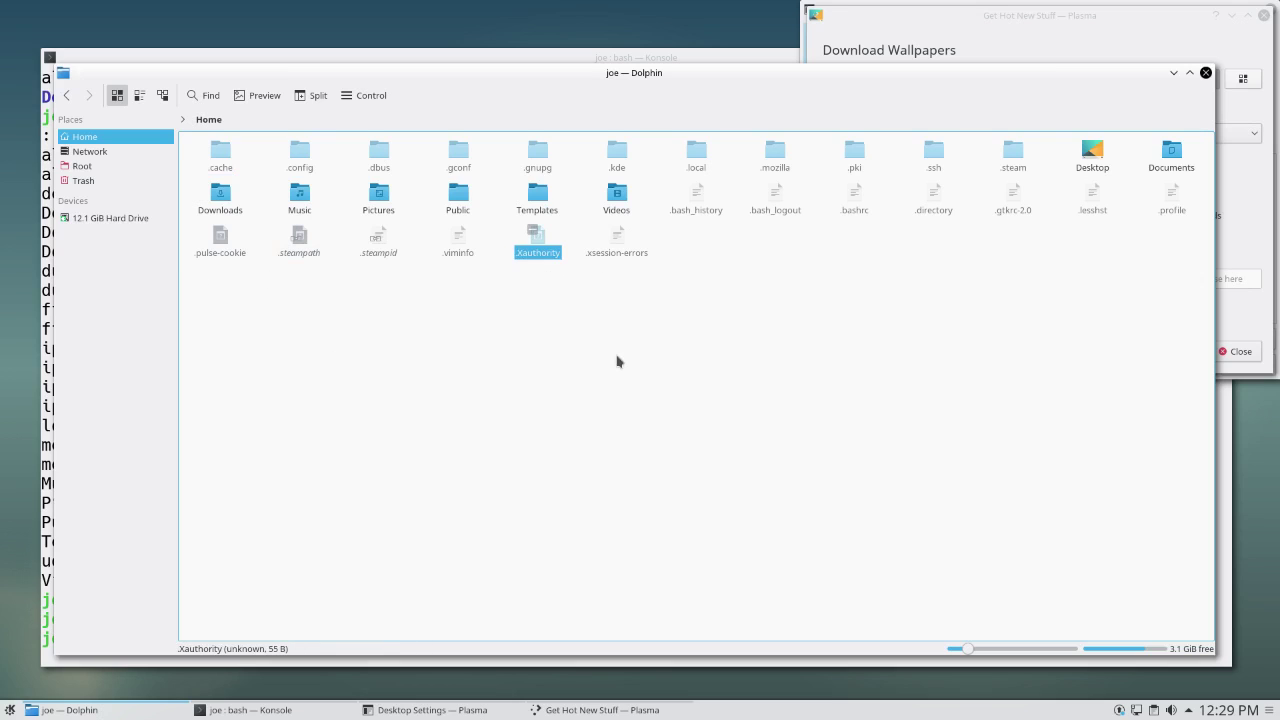
{"action": "left_click", "coordinate": [700, 459]}
Check .Xauthority's context menu without acting, then show the Root filesystem folder.
{"action": "right_click", "coordinate": [537, 253]}
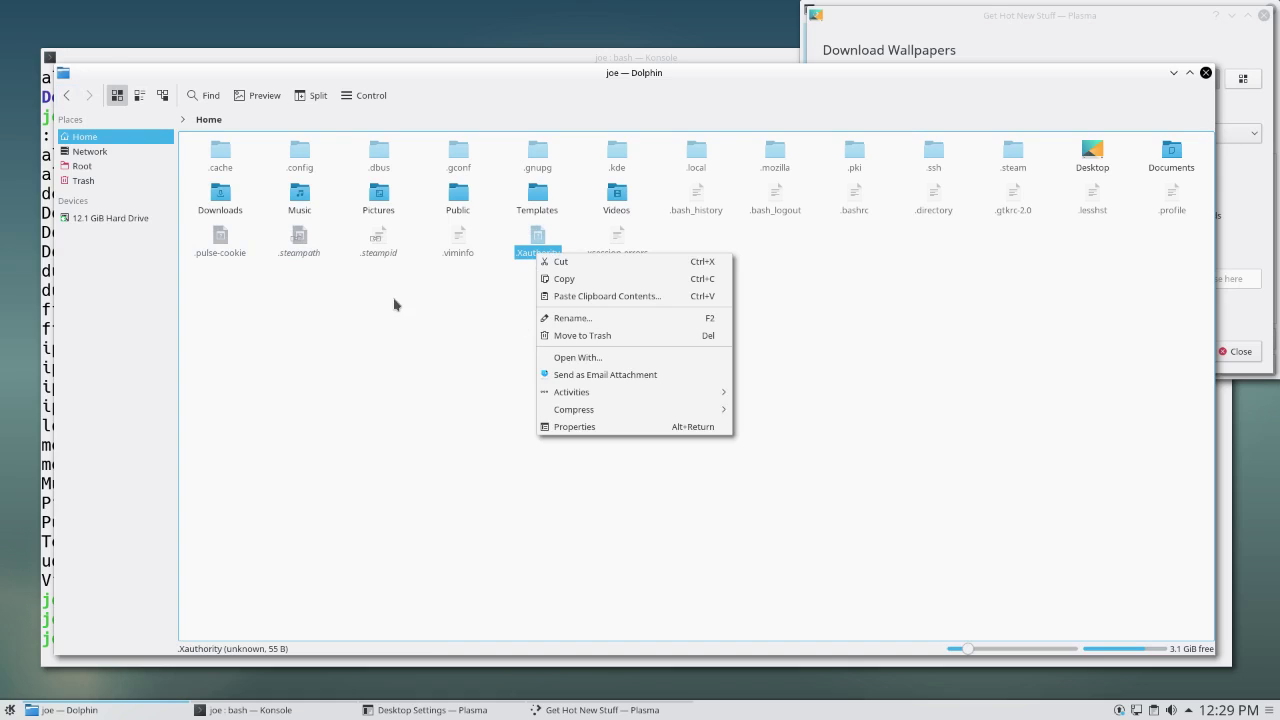
{"action": "left_click", "coordinate": [571, 278]}
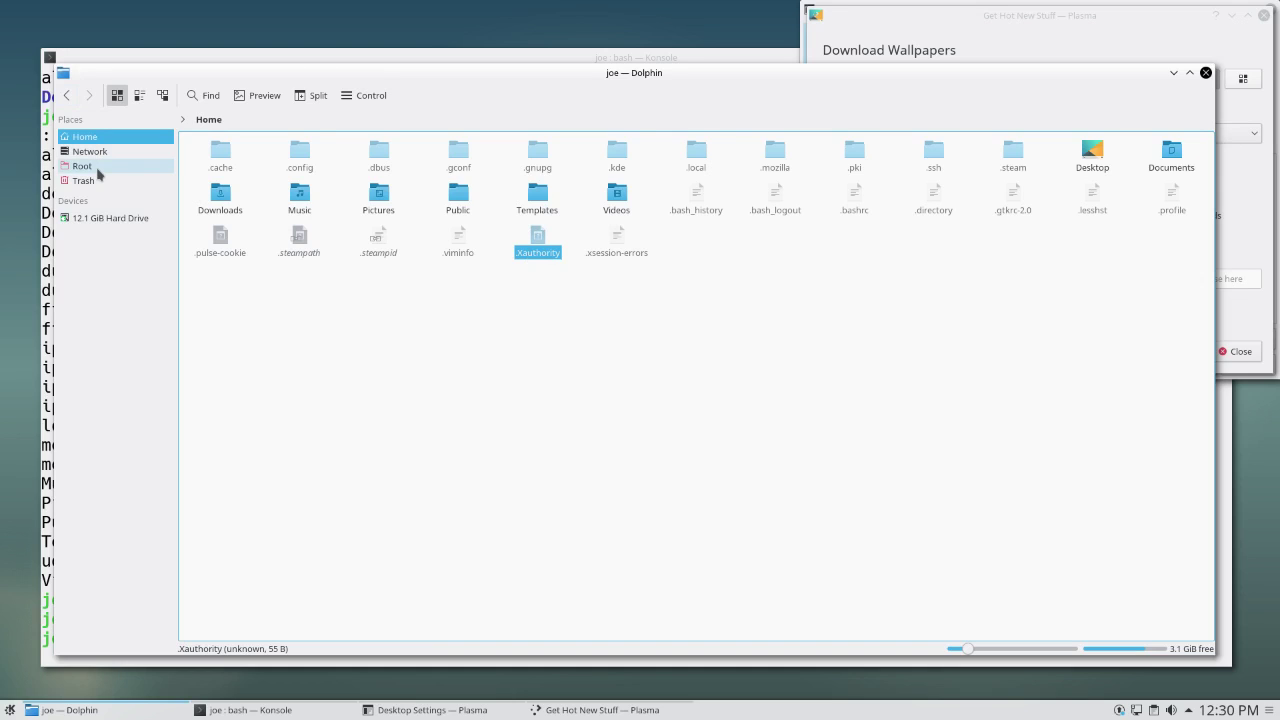
{"action": "left_click", "coordinate": [97, 170]}
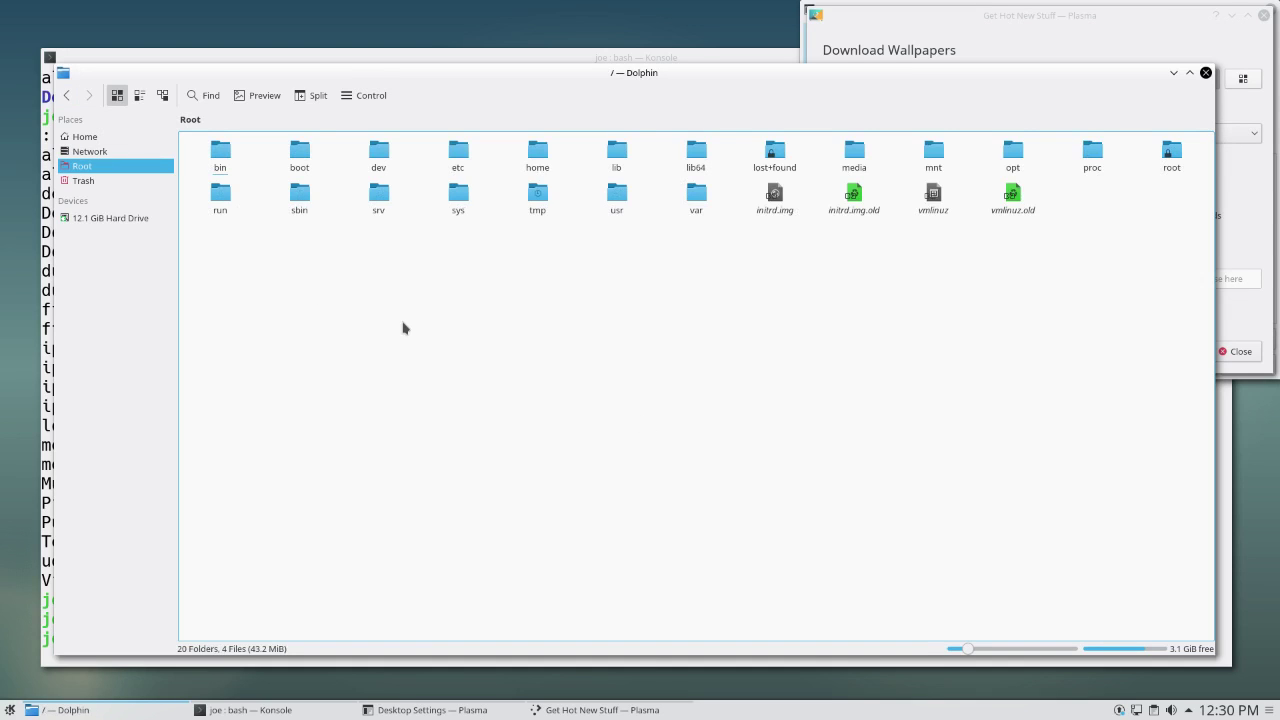
Install the tree package with sudo apt install tree, entering the account password.
{"action": "left_click", "coordinate": [310, 58]}
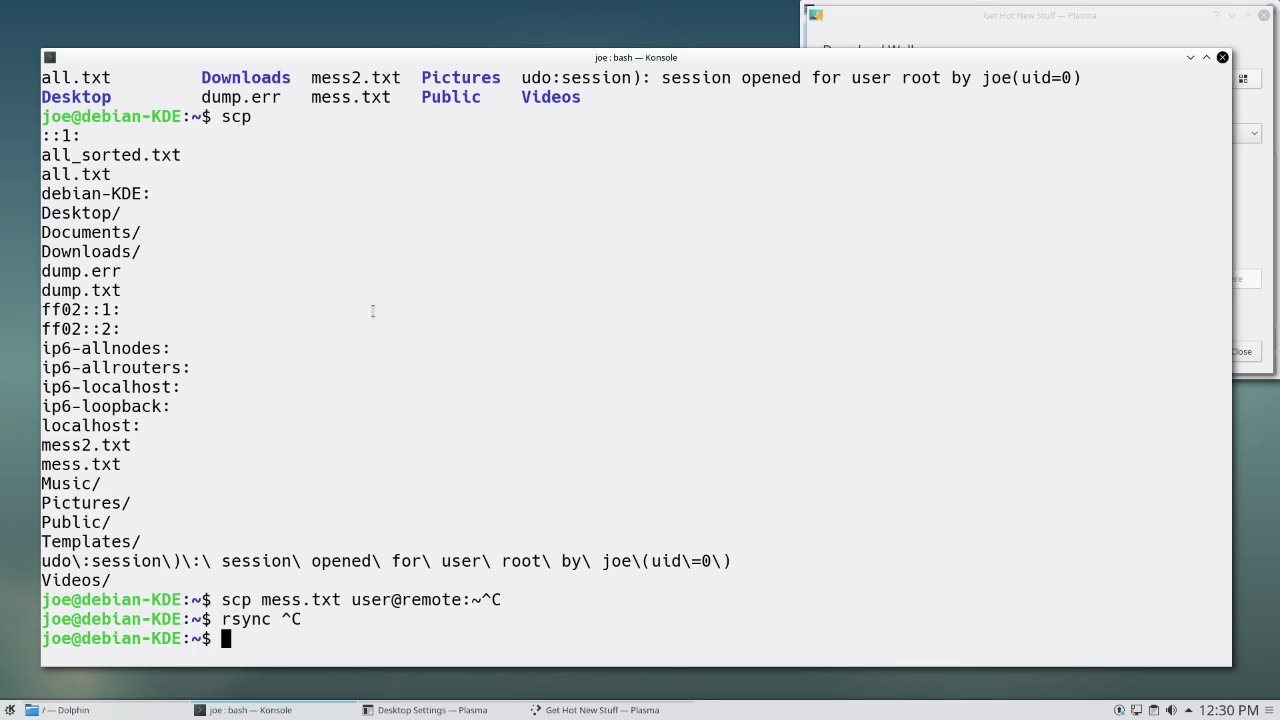
{"action": "type", "text": "tree"}
{"action": "key", "text": "Return"}
{"action": "type", "text": "sudo apt install r"}
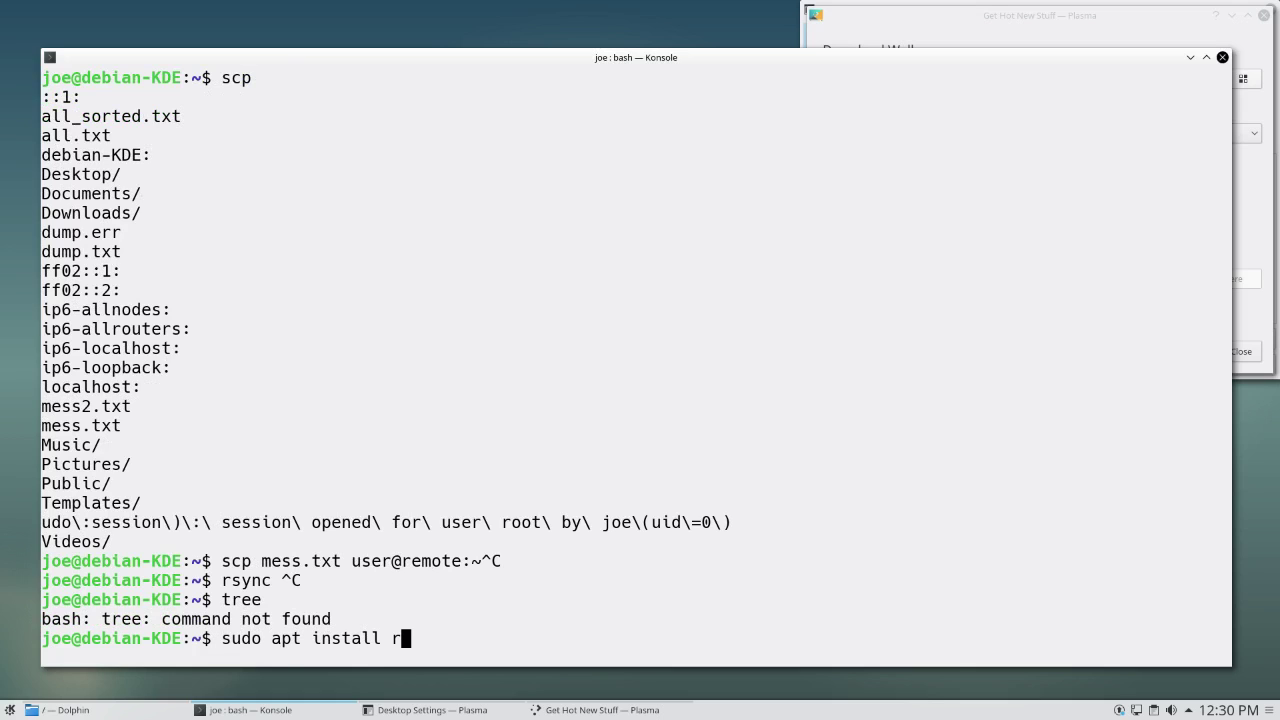
{"action": "key", "text": "BackSpace"}
{"action": "type", "text": "tree"}
{"action": "key", "text": "Return"}
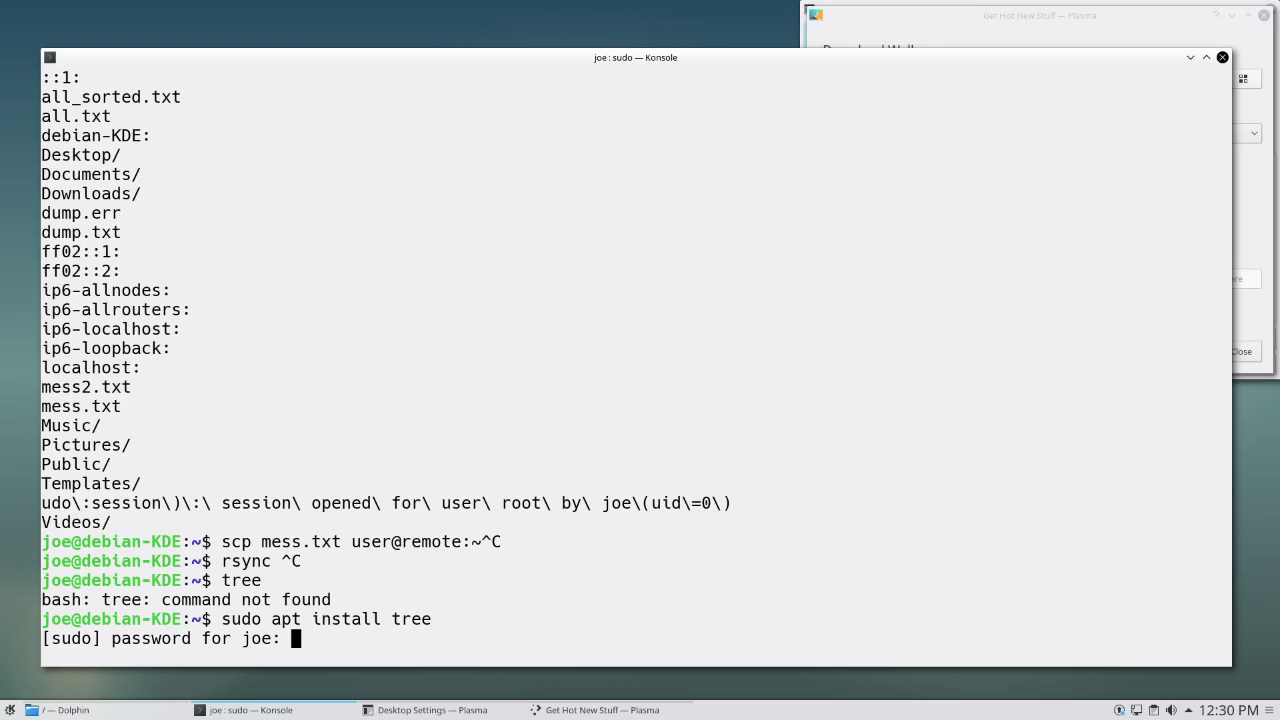
{"action": "key", "text": "Return"}
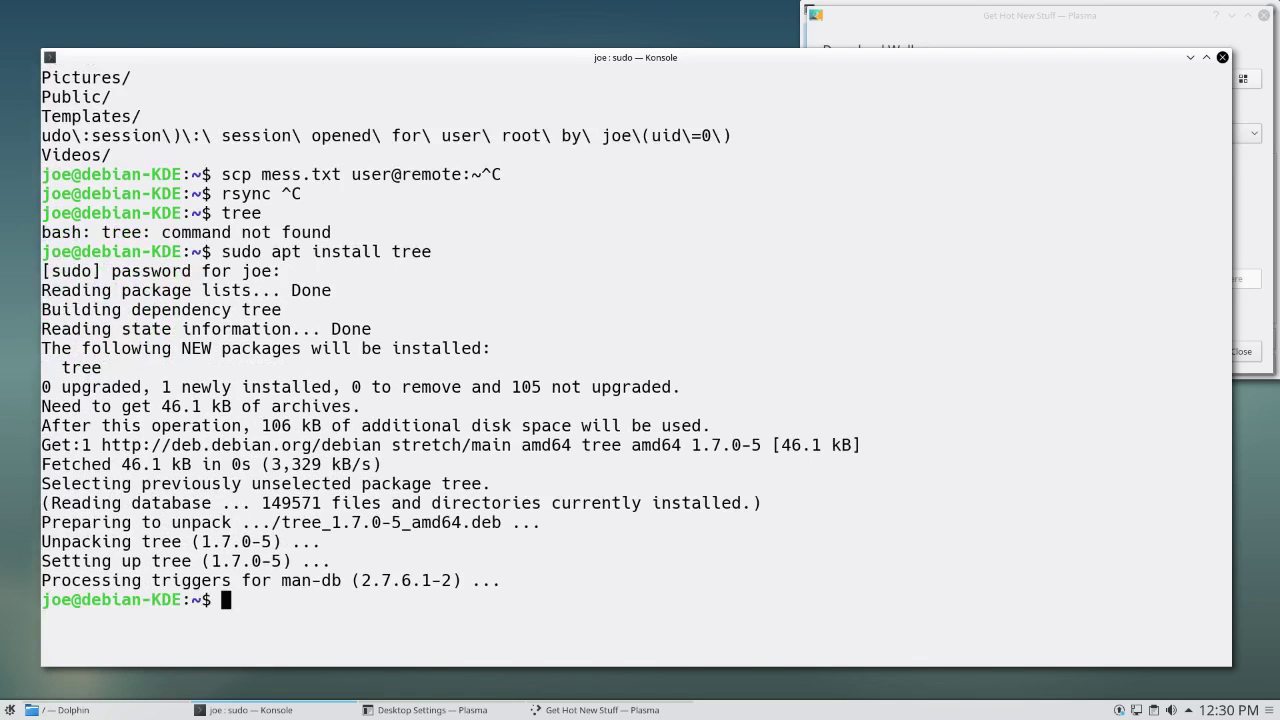
Run tree in the home folder, then cd / and run tree on the filesystem.
{"action": "type", "text": "tree"}
{"action": "key", "text": "Return"}
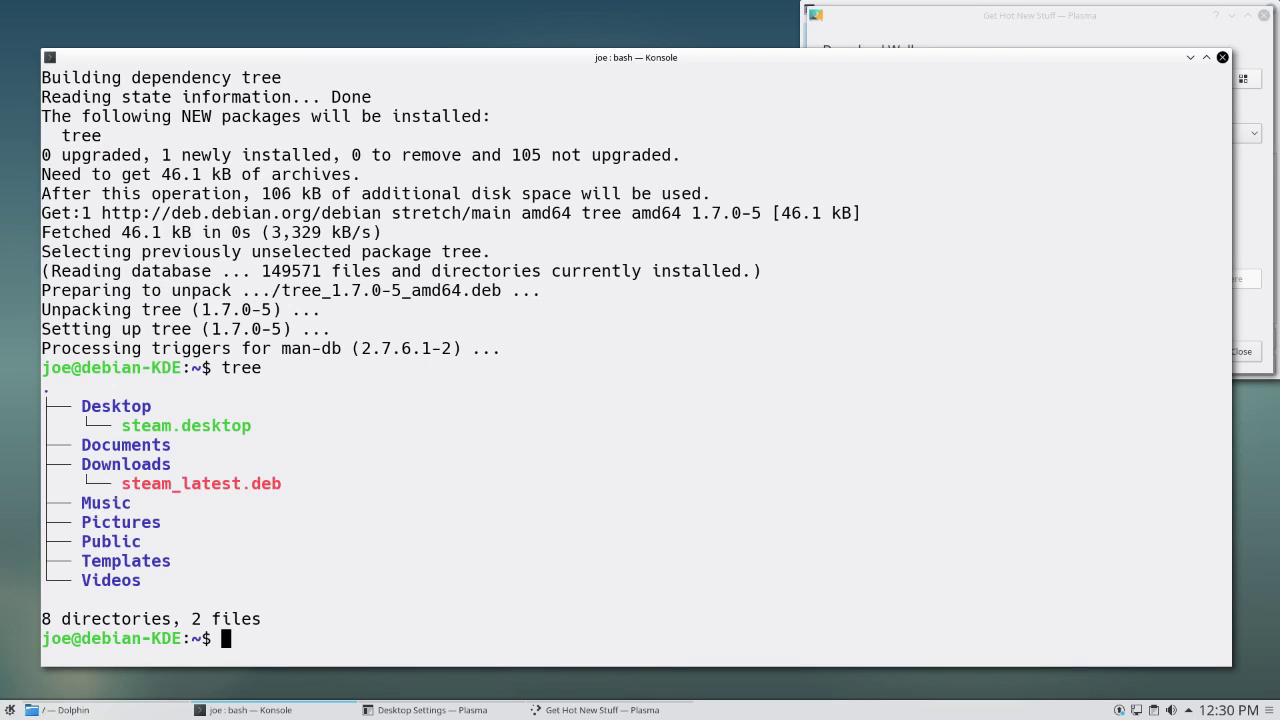
{"action": "type", "text": "cd /"}
{"action": "key", "text": "Return"}
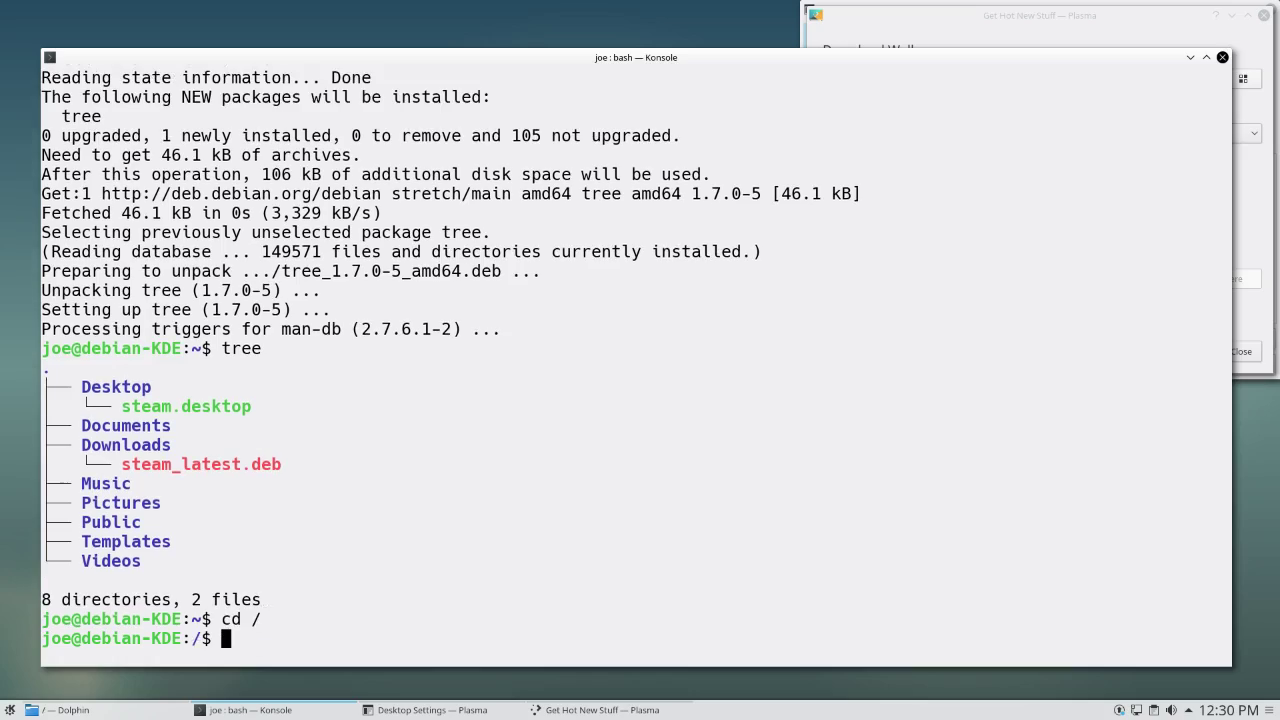
{"action": "type", "text": "tree"}
{"action": "key", "text": "Return"}
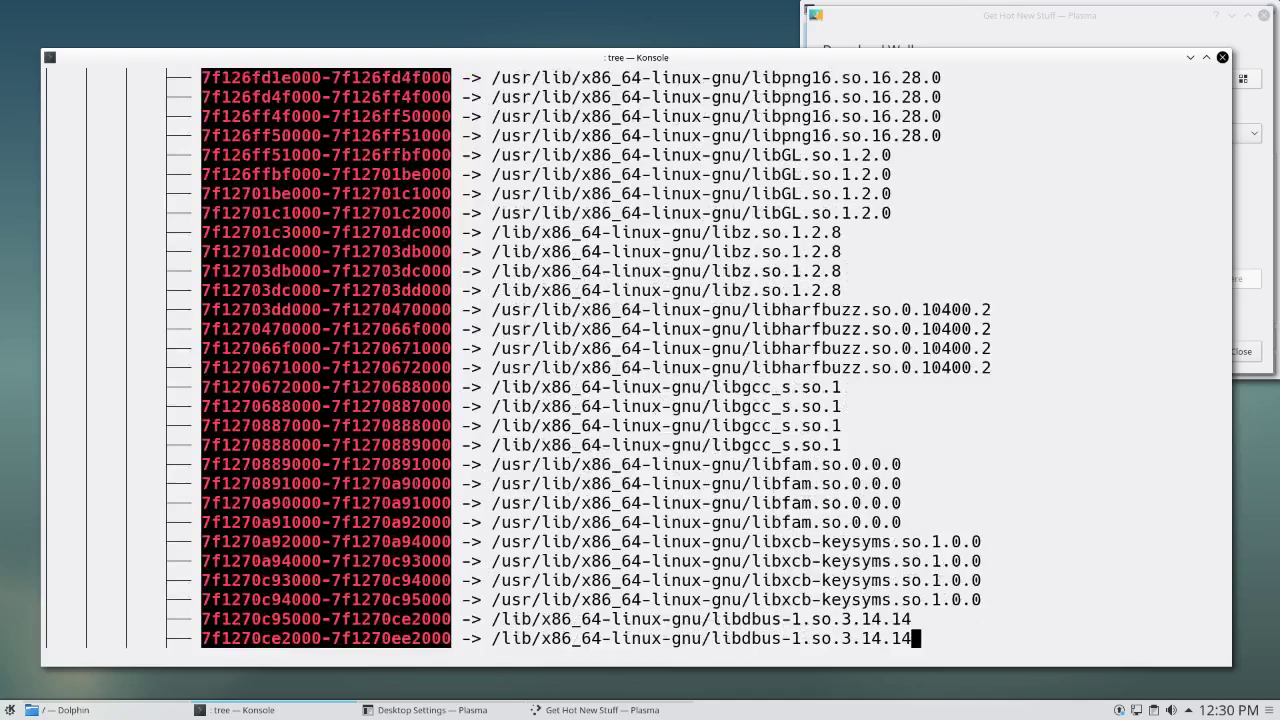
Stop the runaway tree listing and read the tree manual page's listing options.
{"action": "key", "text": "ctrl+c"}
{"action": "type", "text": "man trre"}
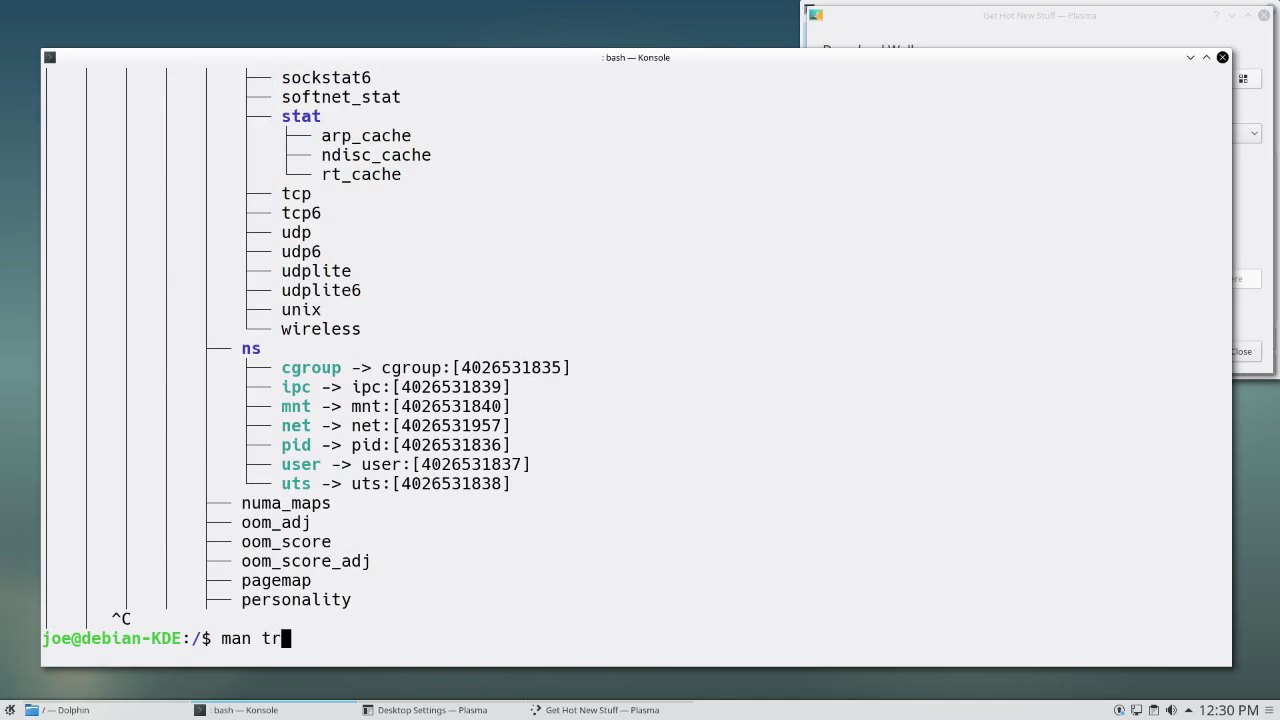
{"action": "key", "text": "BackSpace"}
{"action": "key", "text": "BackSpace"}
{"action": "type", "text": "ee"}
{"action": "key", "text": "Return"}
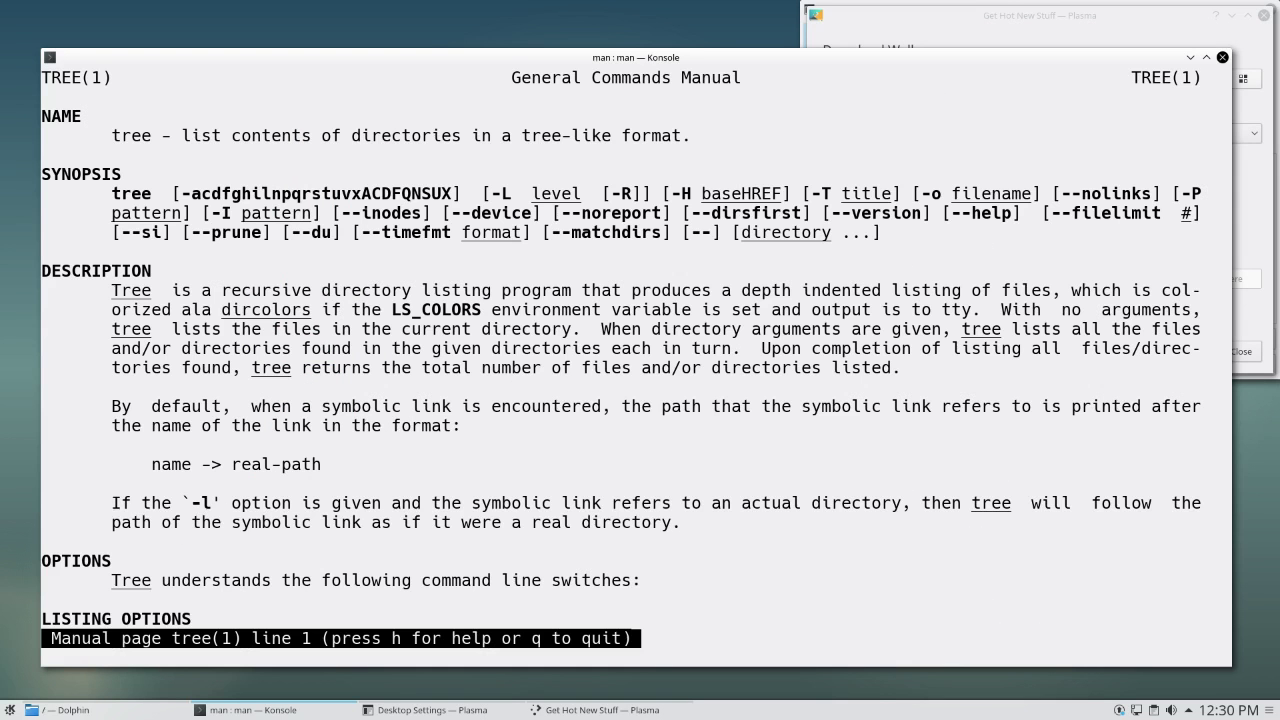
{"action": "key", "text": "Down"}
{"action": "key", "text": "Down"}
{"action": "key", "text": "Down"}
{"action": "key", "text": "Down"}
{"action": "key", "text": "Down"}
{"action": "key", "text": "Down"}
{"action": "key", "text": "Down"}
{"action": "key", "text": "Down"}
{"action": "key", "text": "Down"}
{"action": "key", "text": "Down"}
{"action": "key", "text": "Down"}
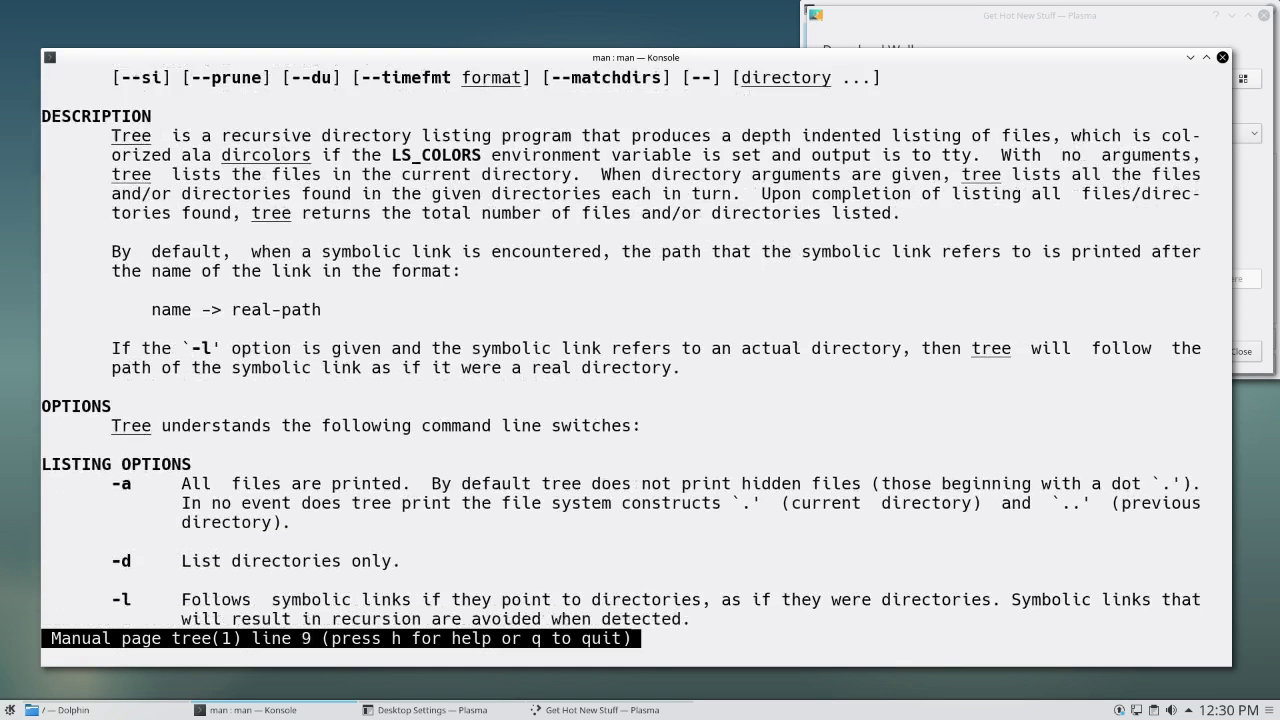
{"action": "key", "text": "Down"}
{"action": "key", "text": "Down"}
{"action": "key", "text": "Down"}
{"action": "key", "text": "Down"}
{"action": "key", "text": "Down"}
{"action": "key", "text": "Down"}
{"action": "key", "text": "Down"}
{"action": "key", "text": "Down"}
{"action": "key", "text": "Down"}
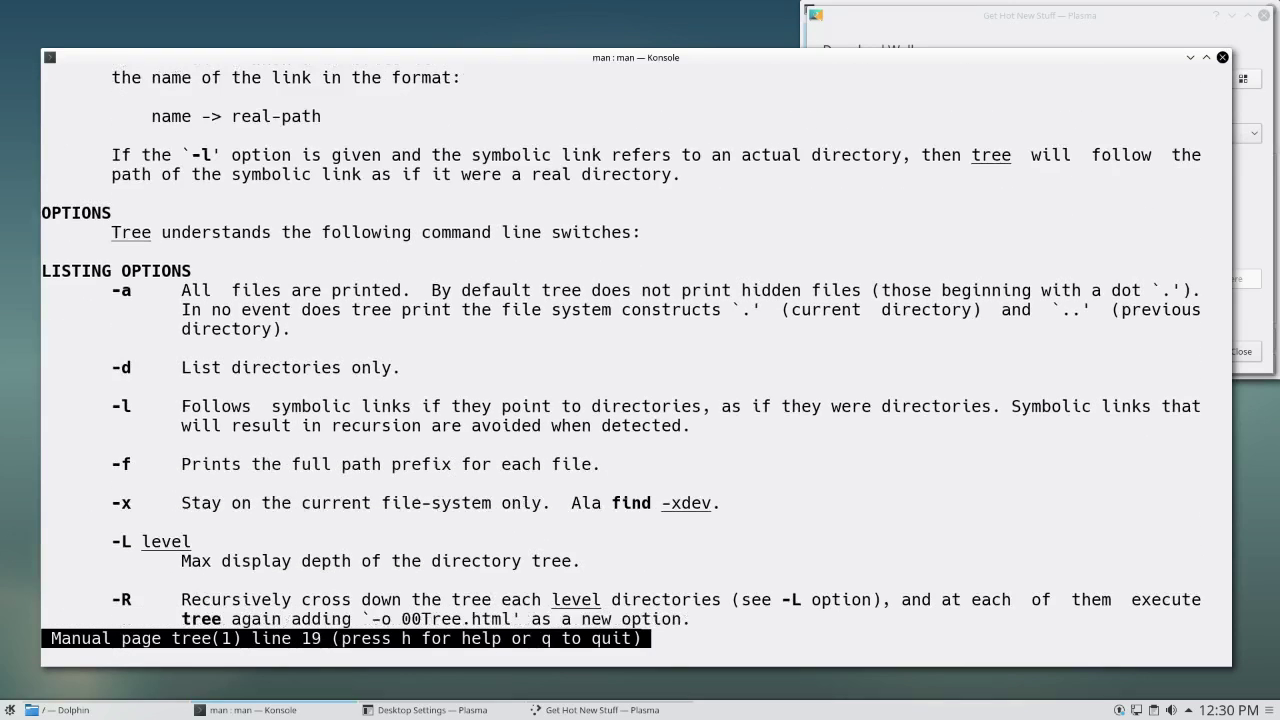
{"action": "key", "text": "Down"}
{"action": "key", "text": "Down"}
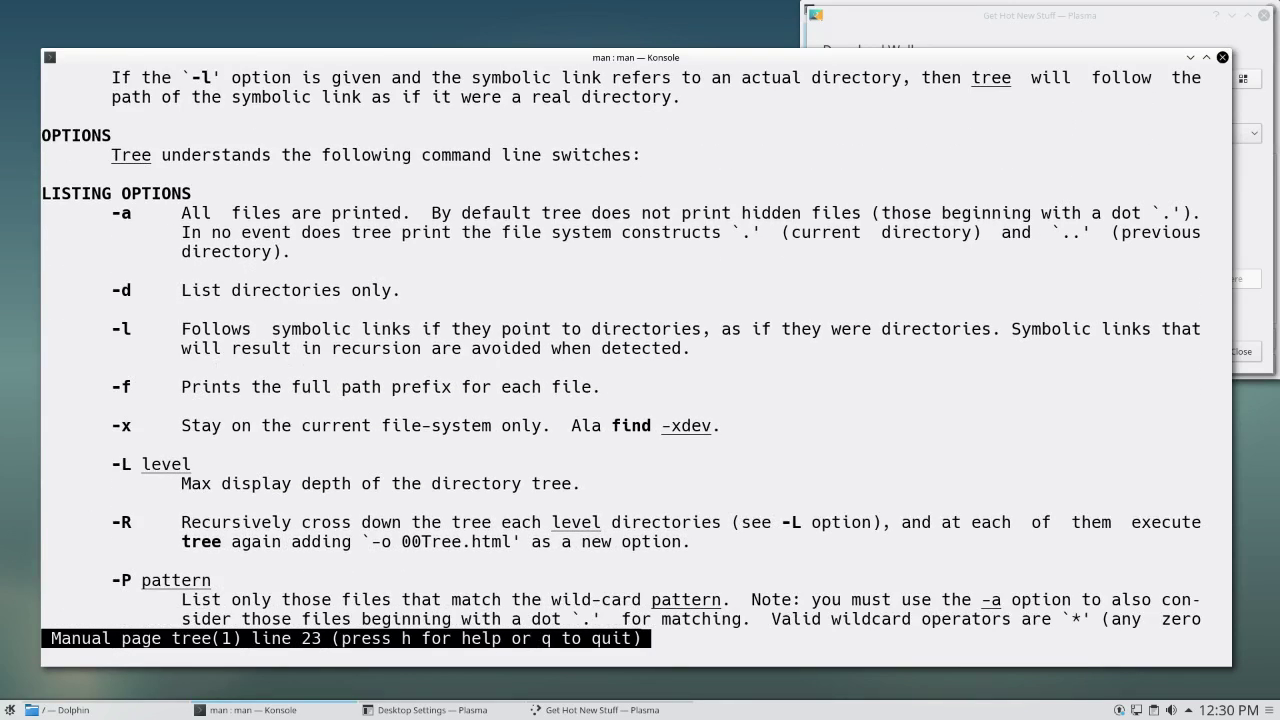
{"action": "key", "text": "Down"}
{"action": "key", "text": "Down"}
{"action": "key", "text": "Down"}
{"action": "key", "text": "Down"}
{"action": "key", "text": "Down"}
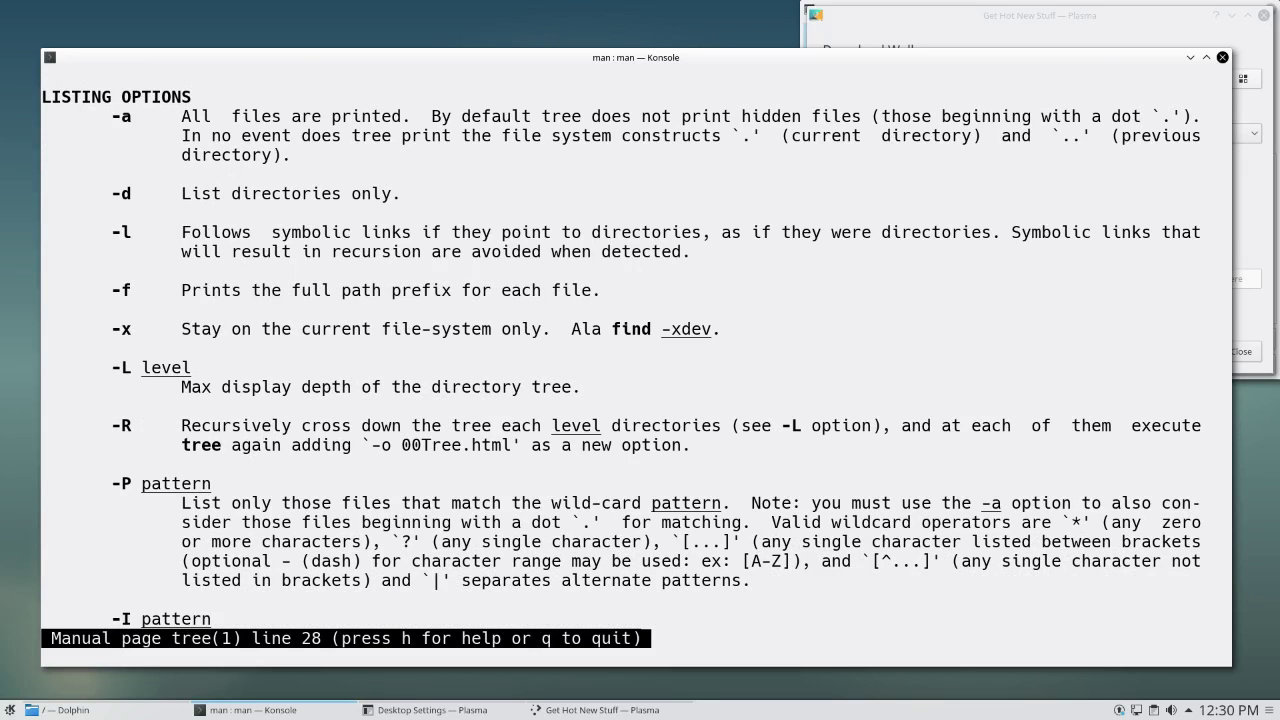
{"action": "key", "text": "q"}
Rerun tree on / limited to depth 3, then to depth 2.
{"action": "key", "text": "Up"}
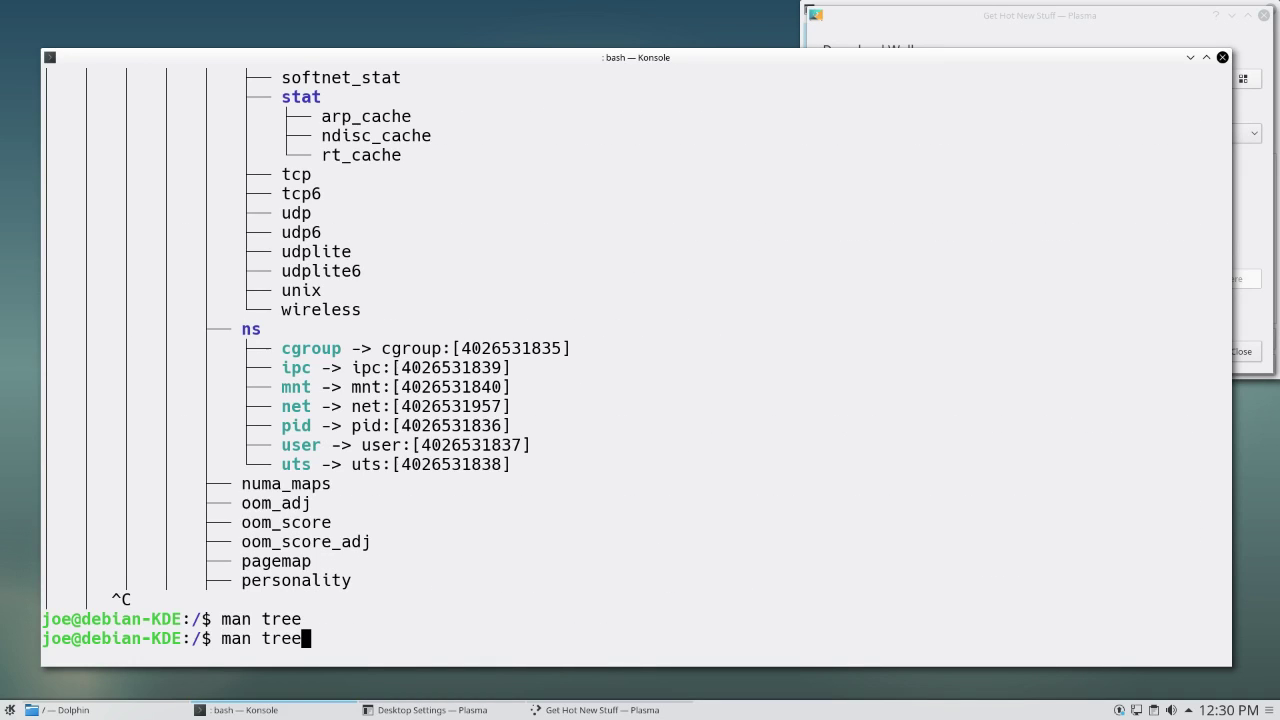
{"action": "key", "text": "Up"}
{"action": "type", "text": "-L 3"}
{"action": "key", "text": "Return"}
{"action": "key", "text": "Up"}
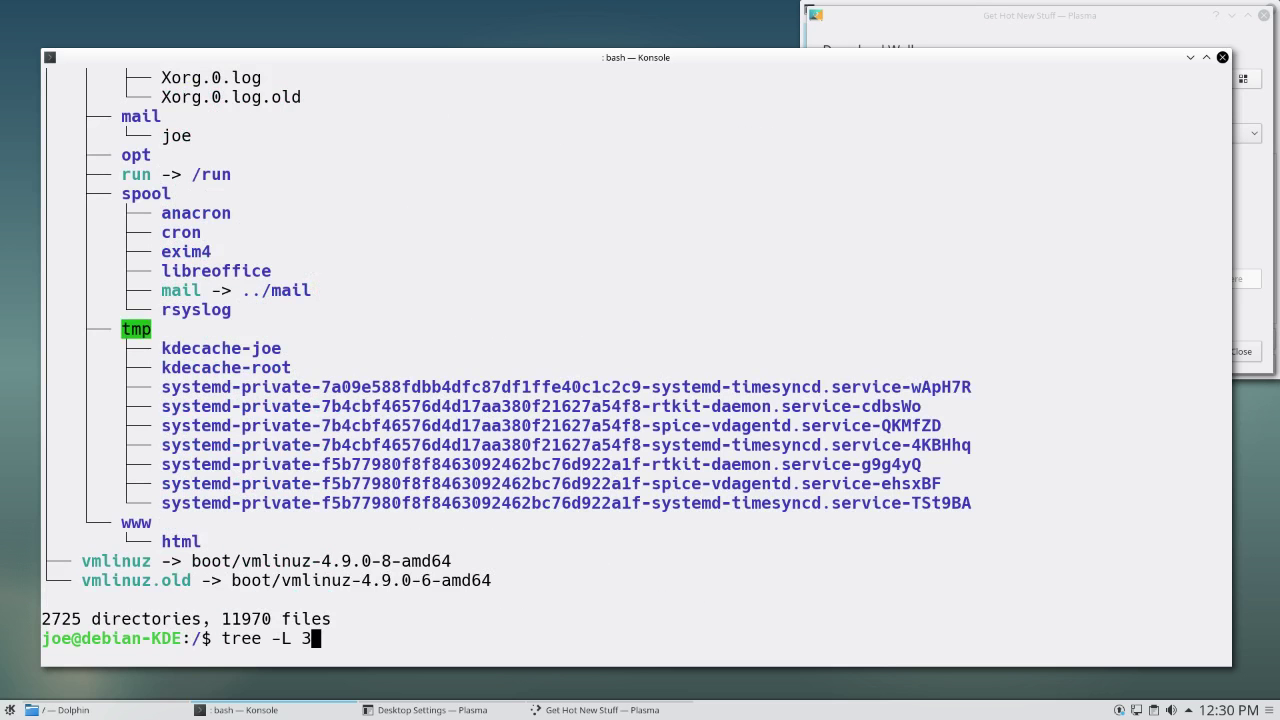
{"action": "key", "text": "BackSpace"}
{"action": "type", "text": "2"}
{"action": "key", "text": "Return"}
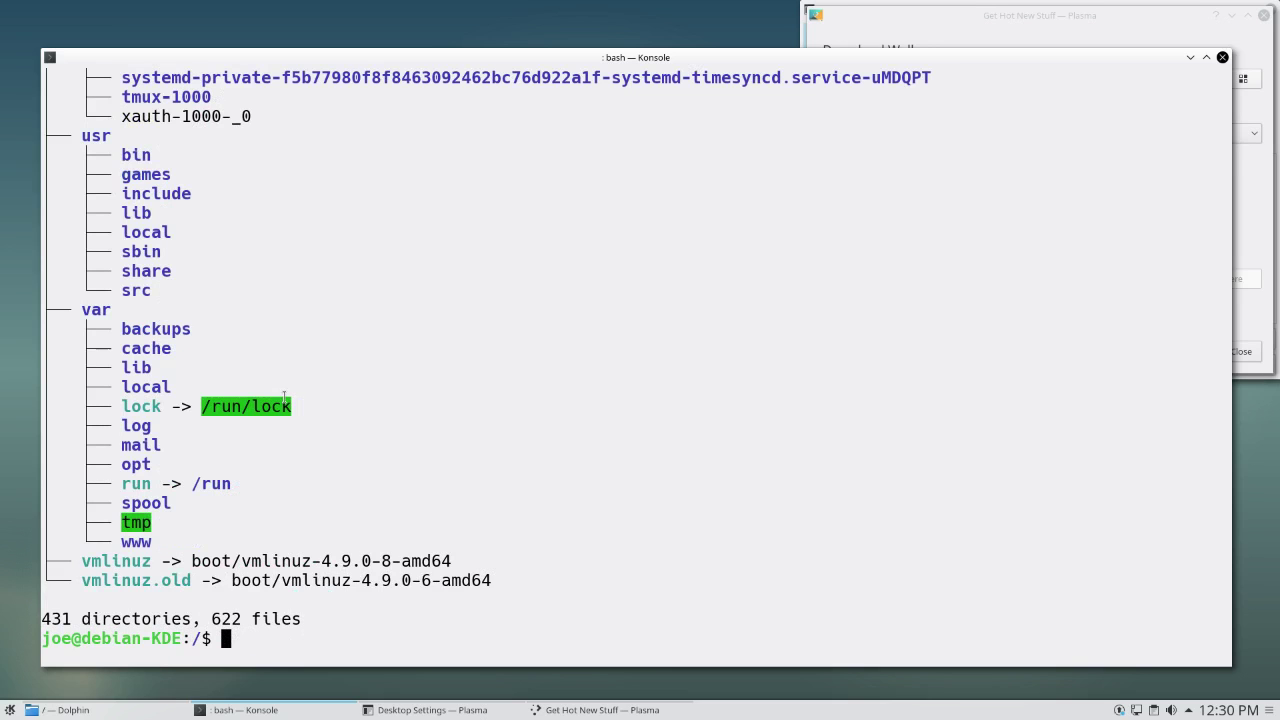
Scroll back through the output, then run tree -L 1 for top-level entries only.
{"action": "scroll", "coordinate": [284, 398], "scroll_direction": "up", "scroll_amount": 20}
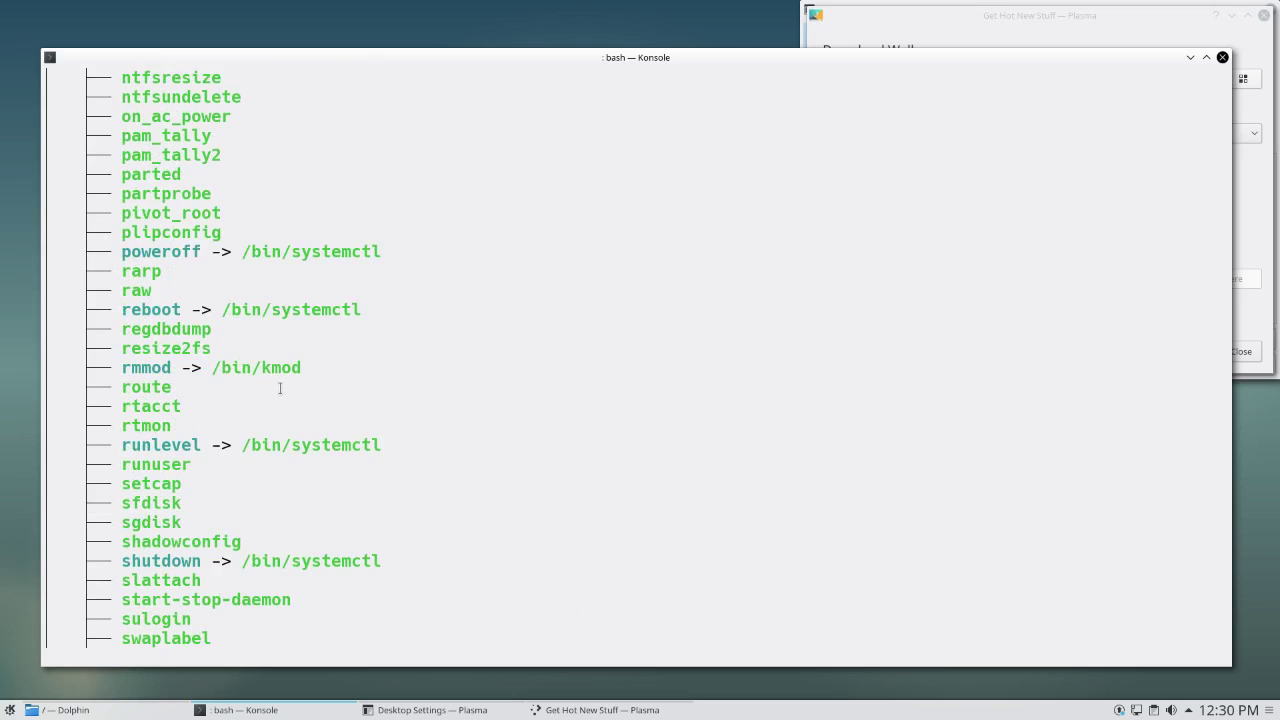
{"action": "scroll", "coordinate": [280, 388], "scroll_direction": "up", "scroll_amount": 20}
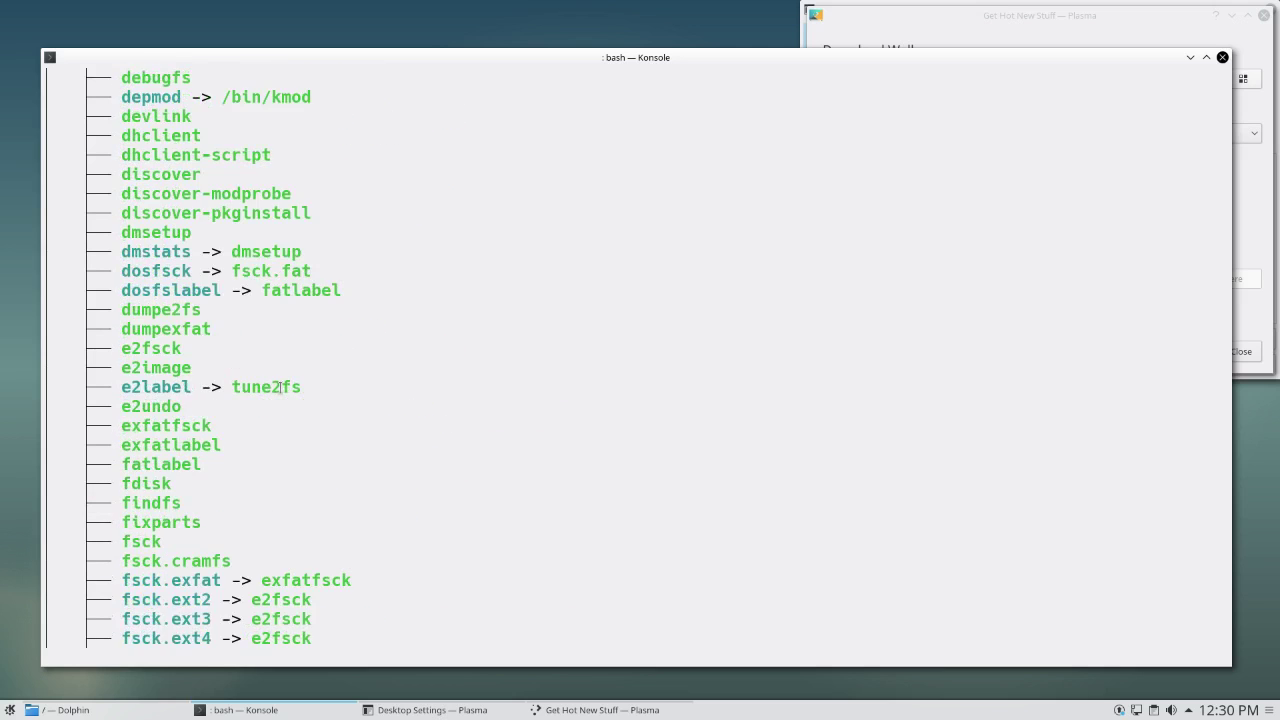
{"action": "scroll", "coordinate": [280, 388], "scroll_direction": "up", "scroll_amount": 16}
{"action": "key", "text": "Up"}
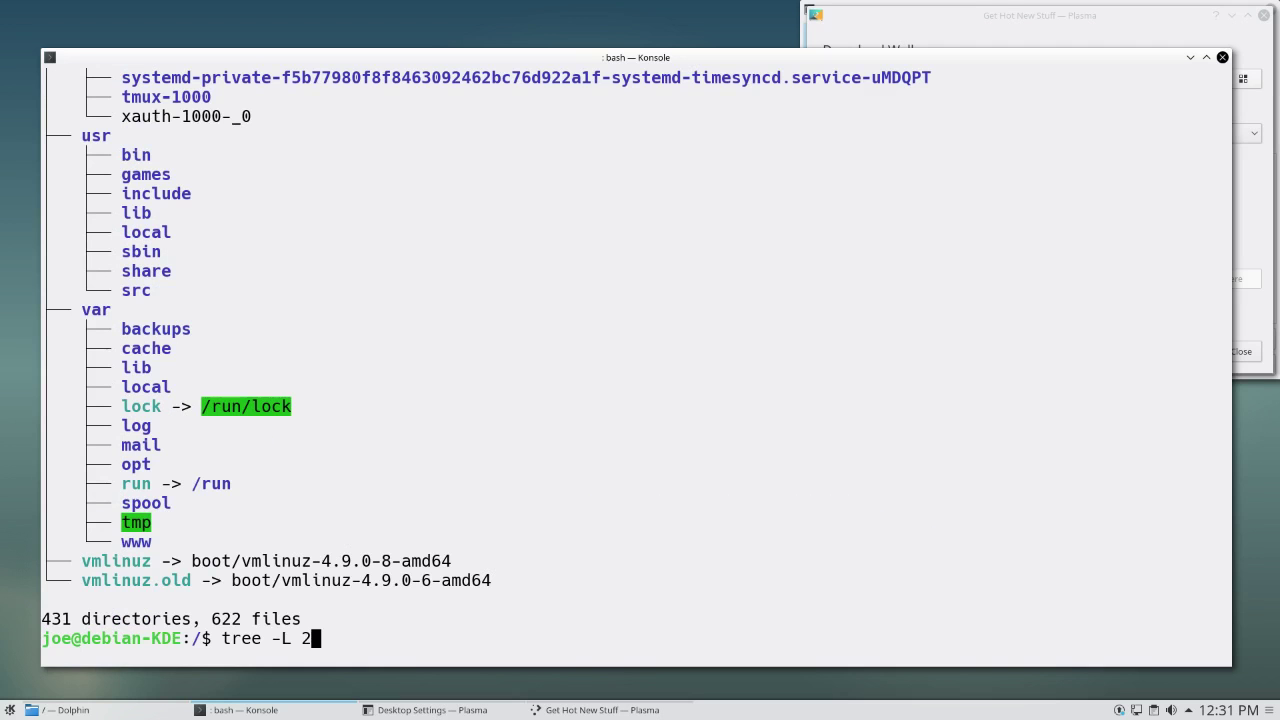
{"action": "key", "text": "BackSpace"}
{"action": "type", "text": "1"}
{"action": "key", "text": "Return"}
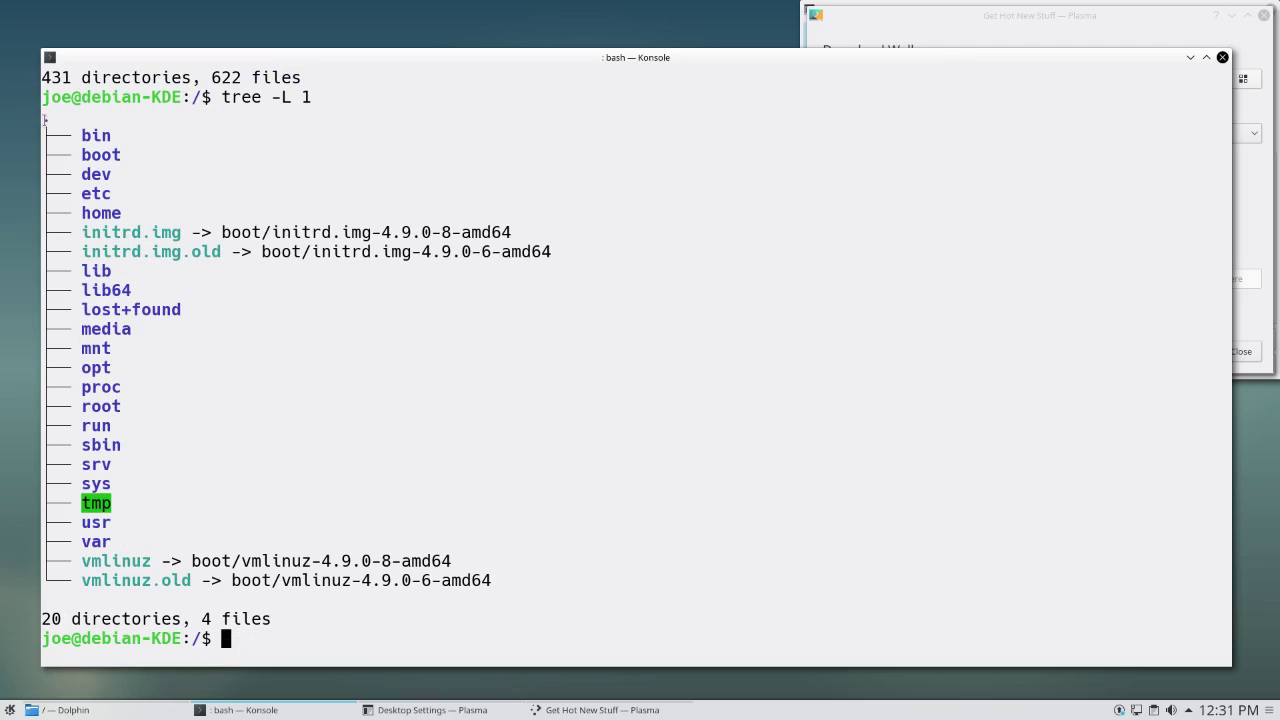
Select the root dot line at the top of the terminal's tree listing.
{"action": "left_click_drag", "start_coordinate": [44, 119], "coordinate": [37, 117]}
{"action": "left_click", "coordinate": [61, 122]}
{"action": "left_click_drag", "start_coordinate": [47, 118], "coordinate": [44, 116]}
{"action": "left_click", "coordinate": [845, 122]}
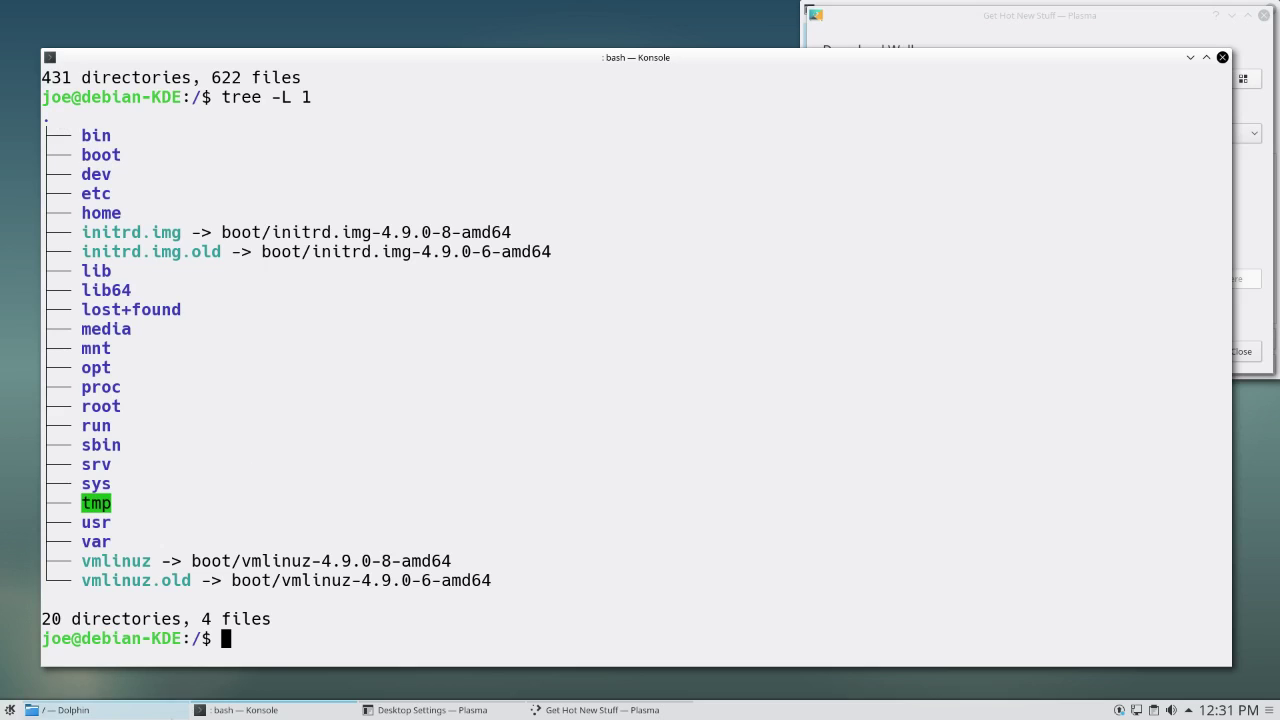
Move the Dolphin window down-right off the listing and select its boot folder.
{"action": "left_click", "coordinate": [65, 710]}
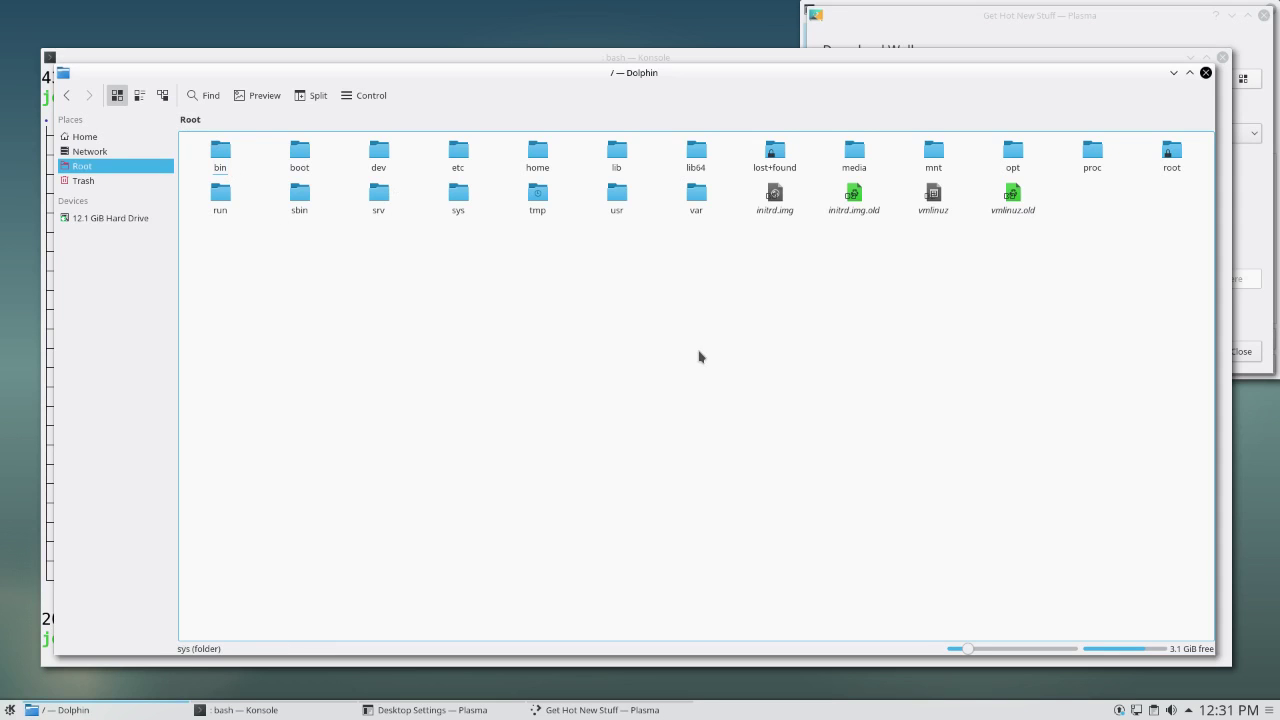
{"action": "left_click_drag", "start_coordinate": [394, 80], "coordinate": [547, 213]}
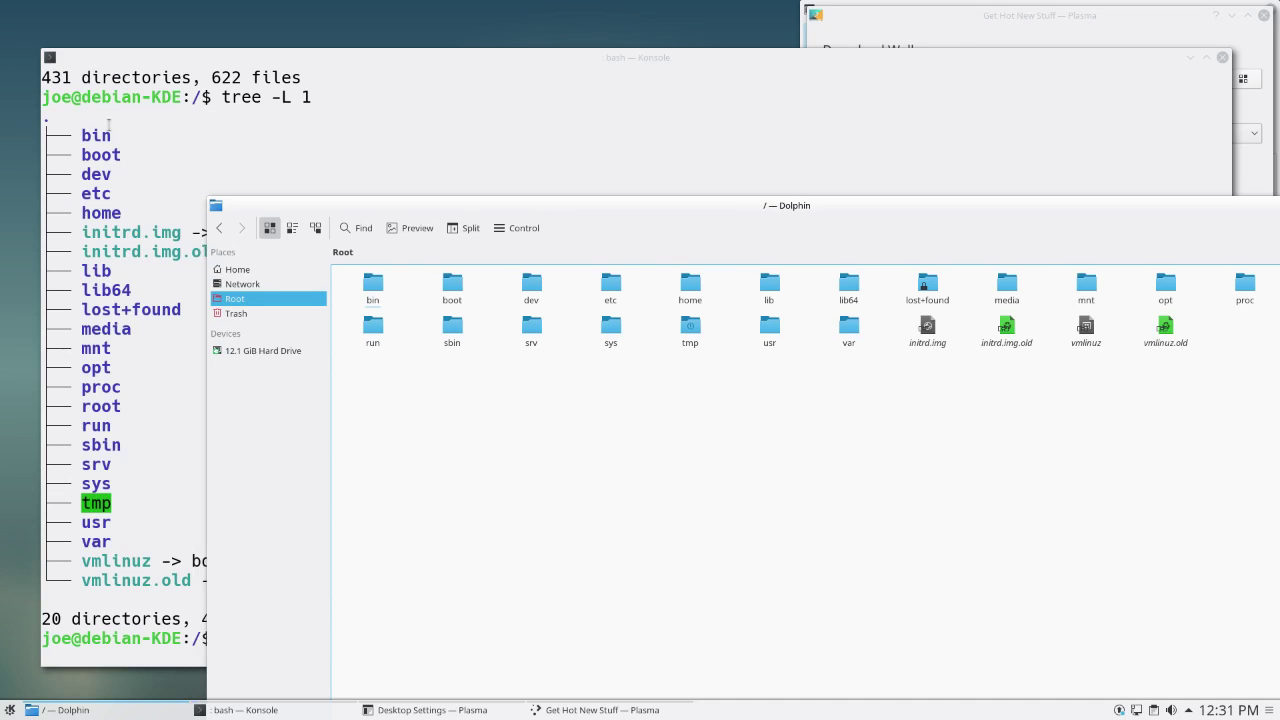
{"action": "left_click", "coordinate": [55, 116]}
{"action": "left_click_drag", "start_coordinate": [55, 116], "coordinate": [46, 117]}
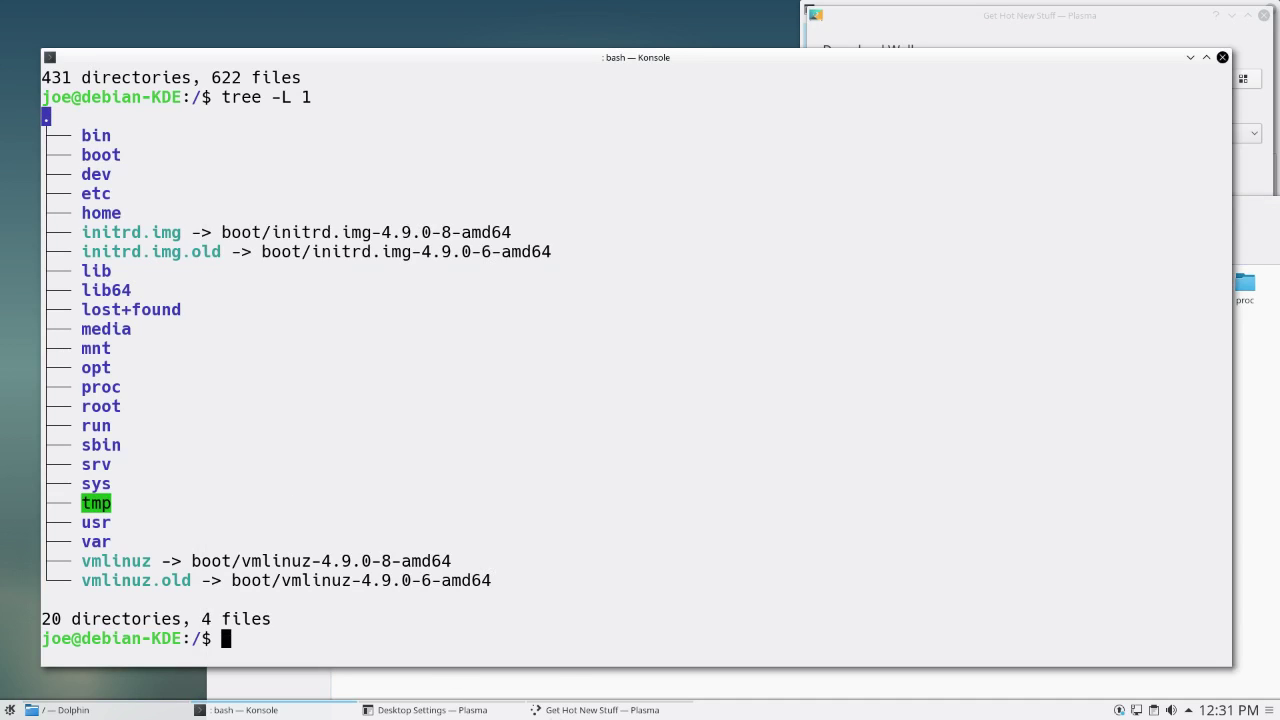
{"action": "left_click", "coordinate": [571, 684]}
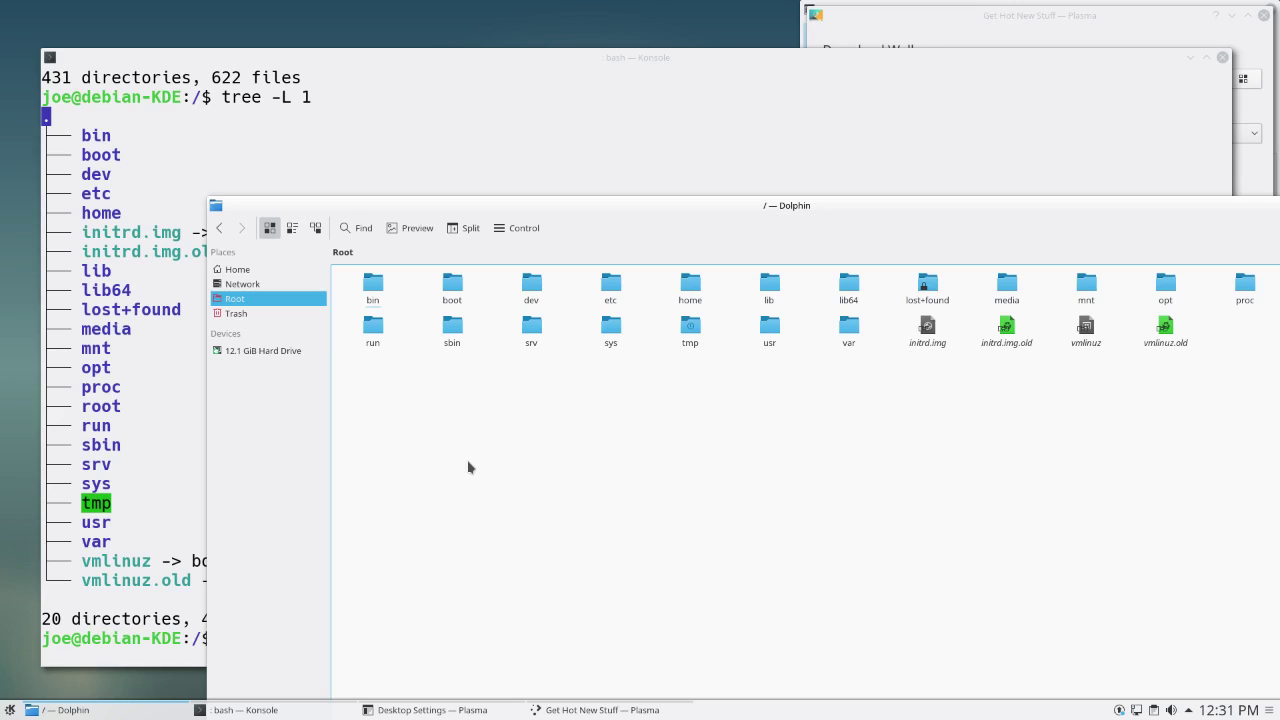
{"action": "left_click", "coordinate": [445, 292]}
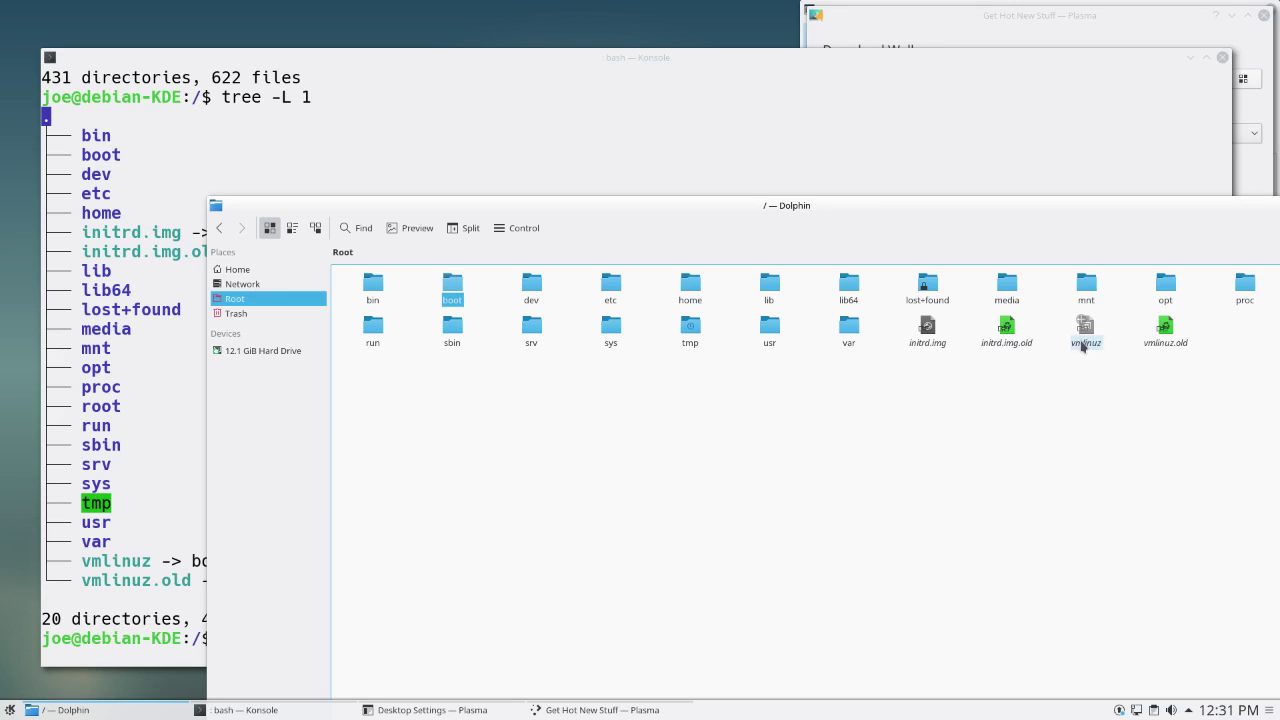
{"action": "double_click", "coordinate": [927, 328]}
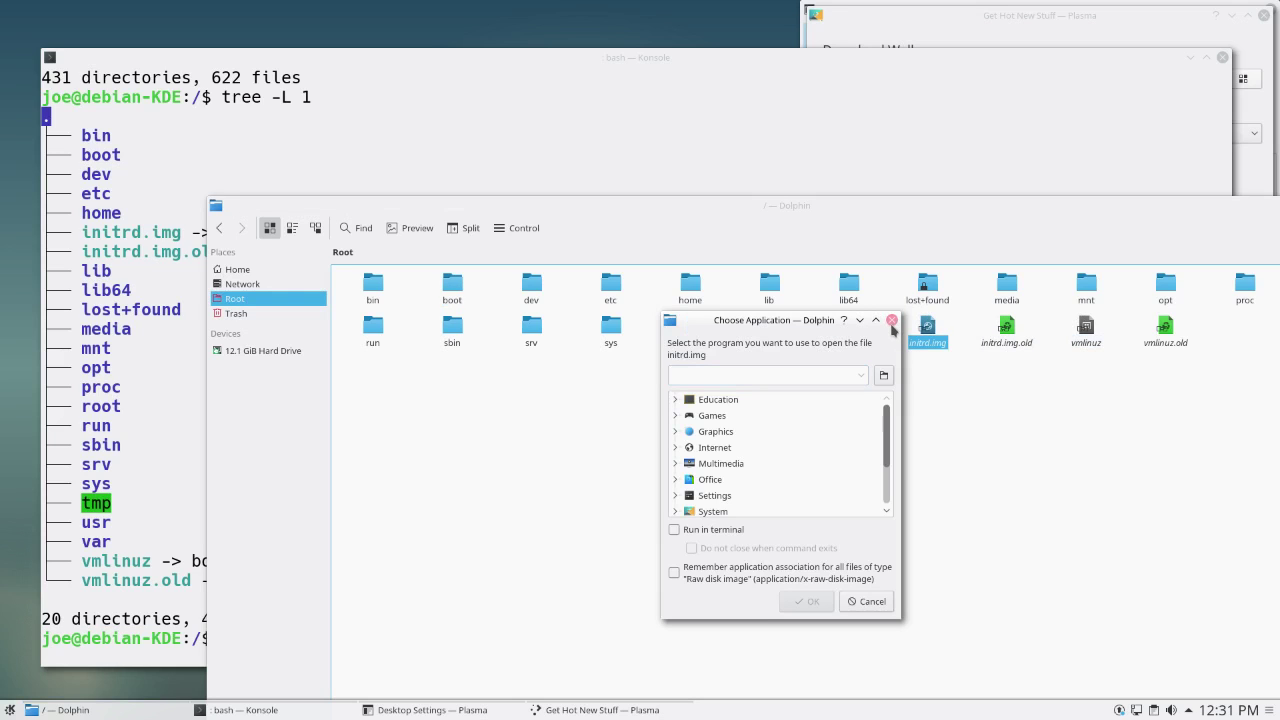
{"action": "left_click", "coordinate": [892, 320]}
{"action": "left_click", "coordinate": [450, 297]}
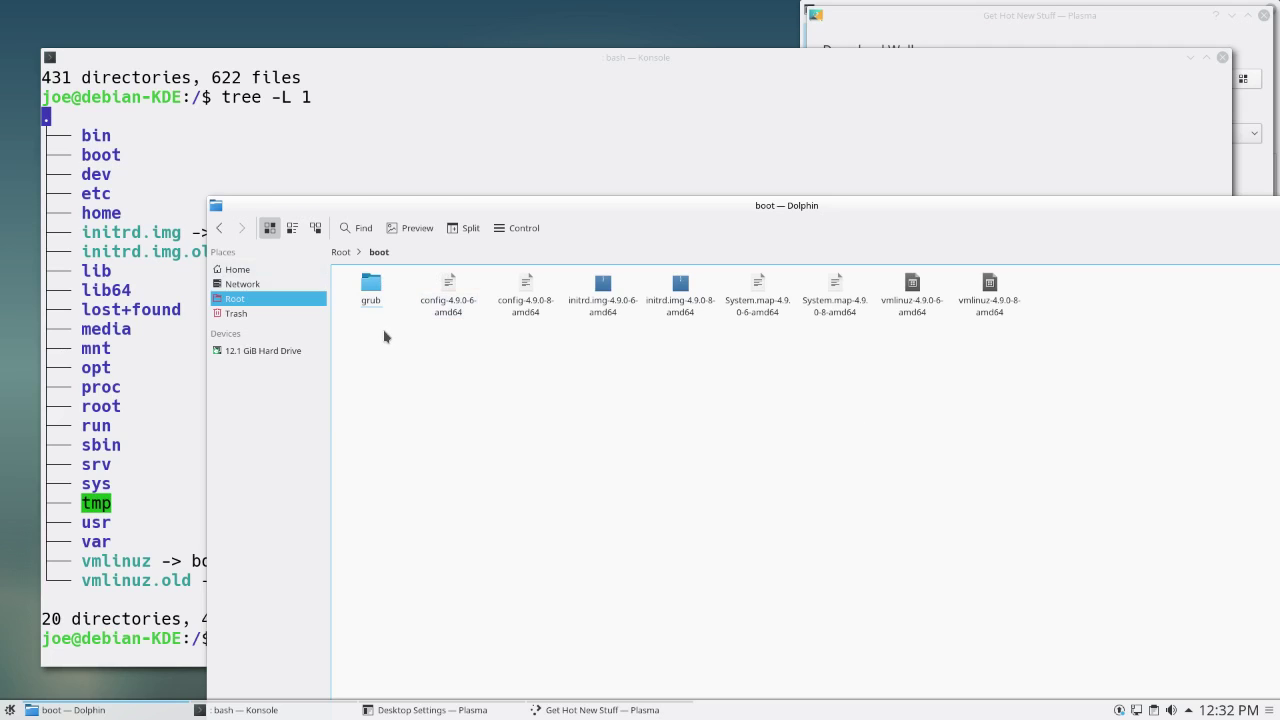
{"action": "left_click", "coordinate": [341, 252]}
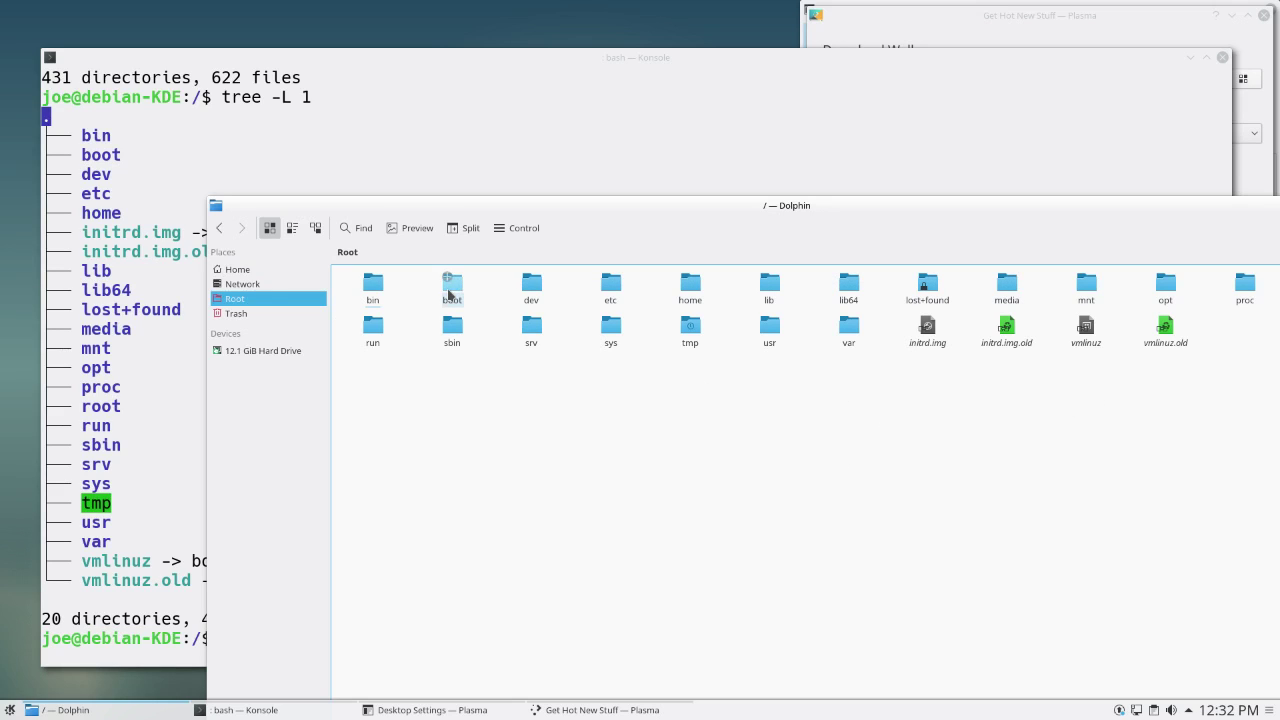
{"action": "left_click", "coordinate": [386, 298]}
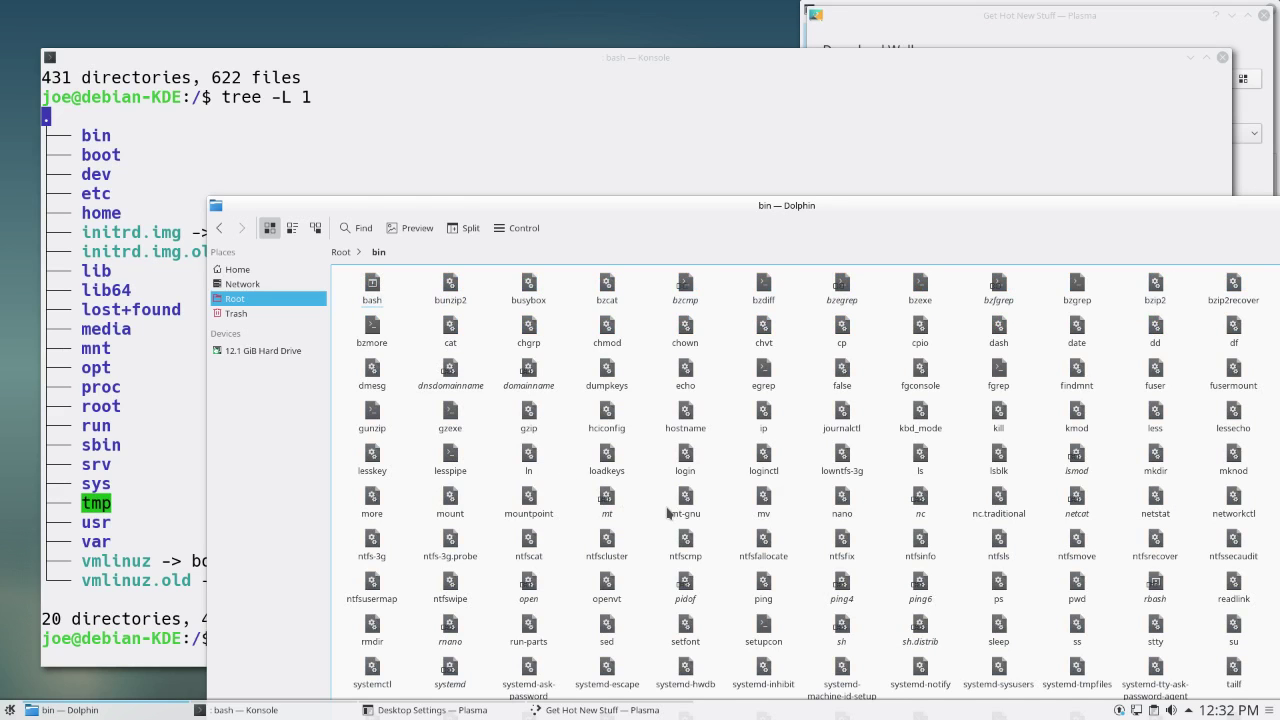
{"action": "scroll", "coordinate": [668, 512], "scroll_direction": "down", "scroll_amount": 1}
{"action": "scroll", "coordinate": [668, 503], "scroll_direction": "up", "scroll_amount": 1}
{"action": "scroll", "coordinate": [668, 503], "scroll_direction": "down", "scroll_amount": 1}
{"action": "left_click_drag", "start_coordinate": [664, 208], "coordinate": [633, 104]}
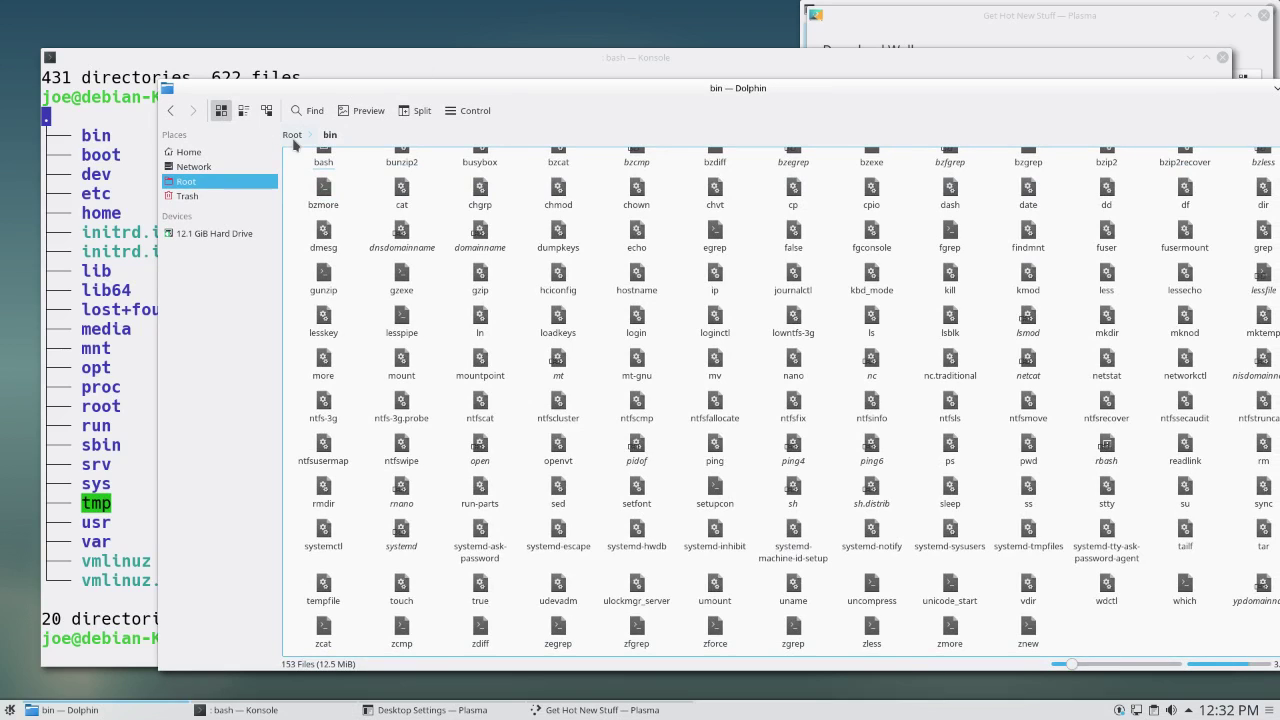
{"action": "left_click", "coordinate": [295, 136]}
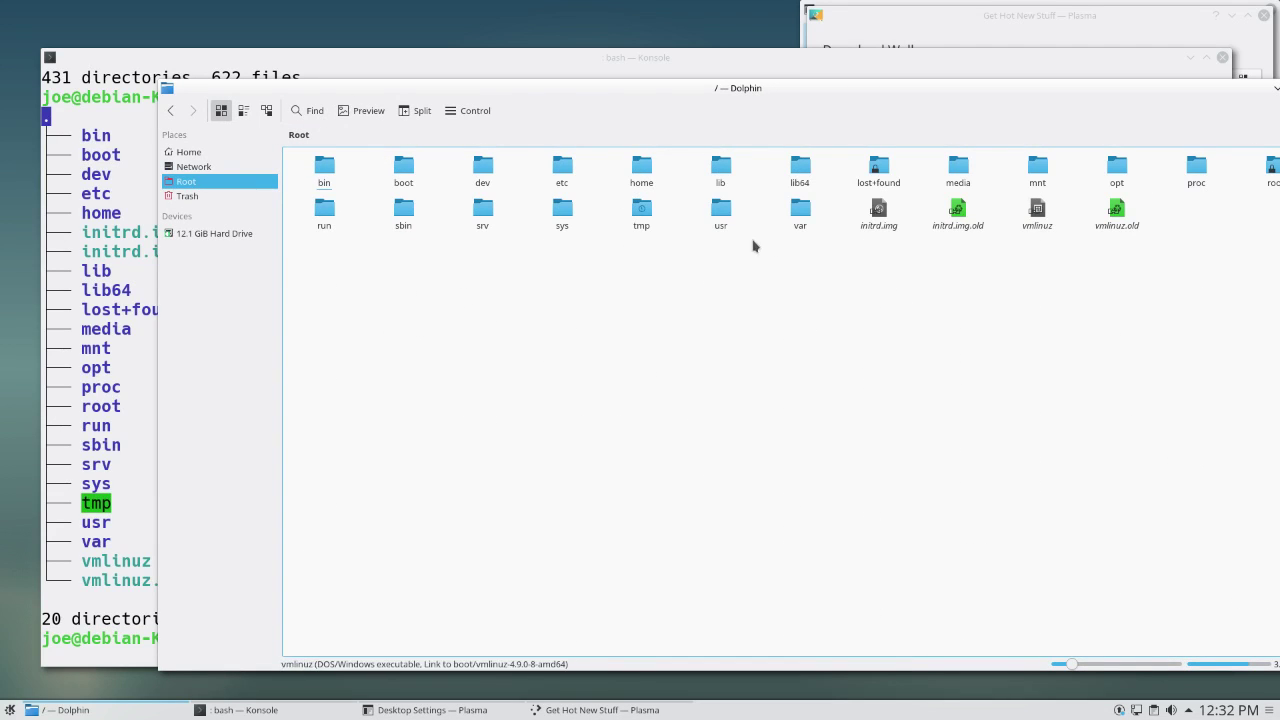
{"action": "left_click", "coordinate": [721, 210]}
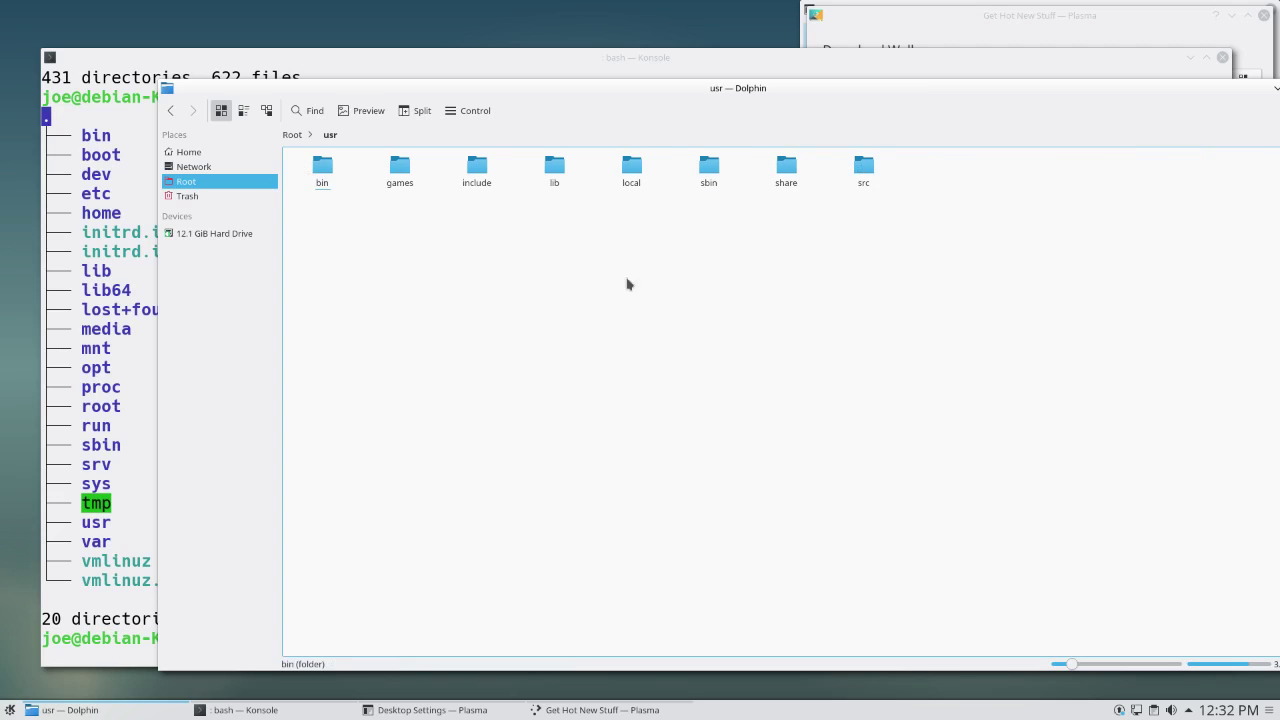
{"action": "left_click", "coordinate": [296, 136]}
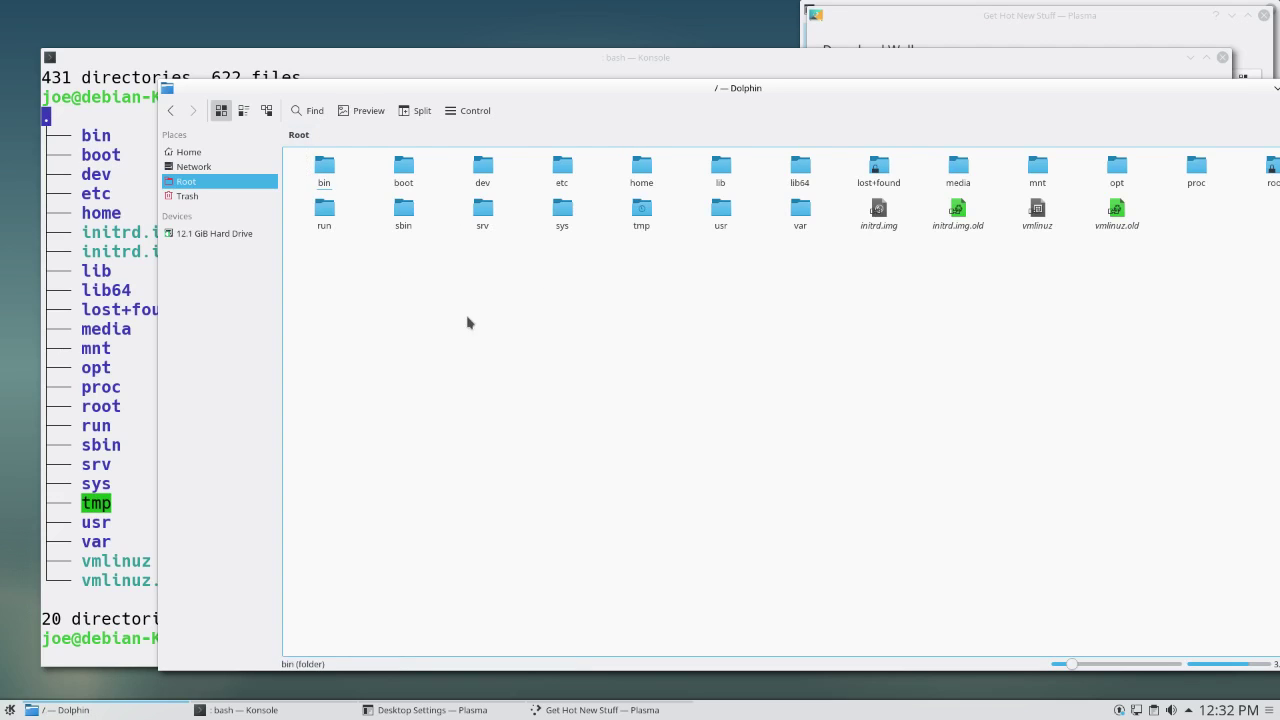
{"action": "left_click_drag", "start_coordinate": [742, 88], "coordinate": [702, 84]}
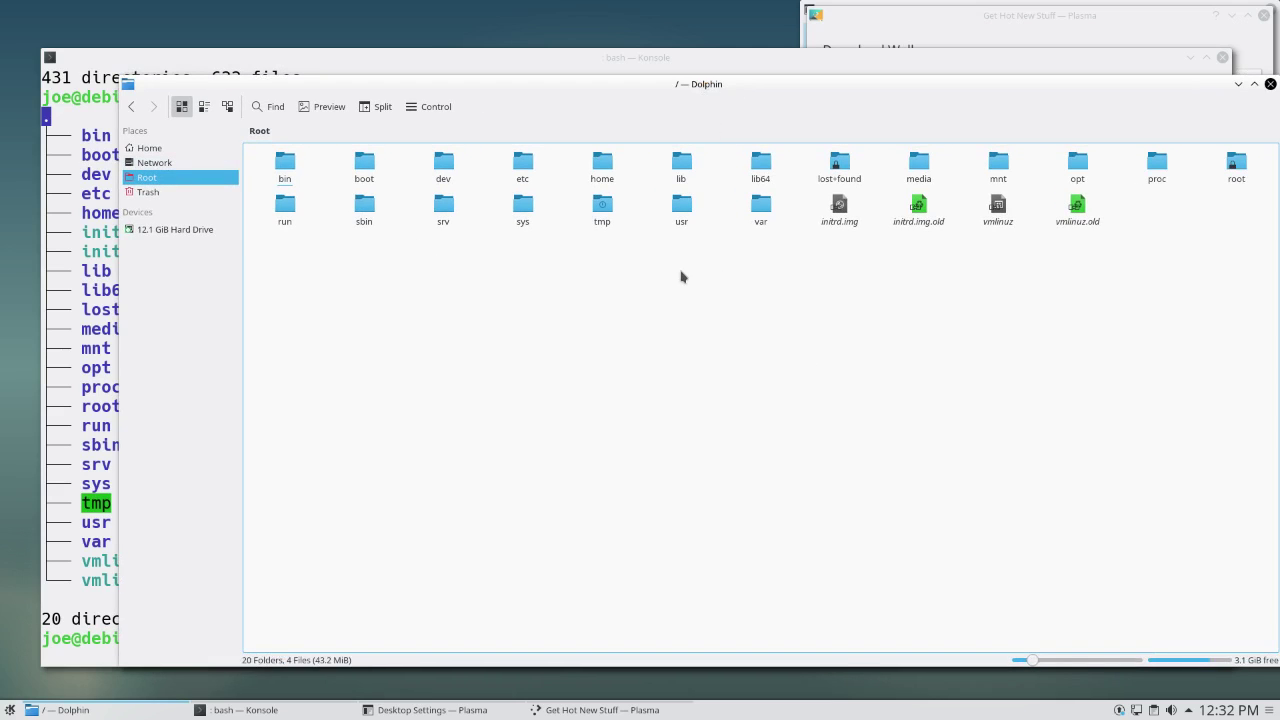
{"action": "left_click", "coordinate": [285, 168]}
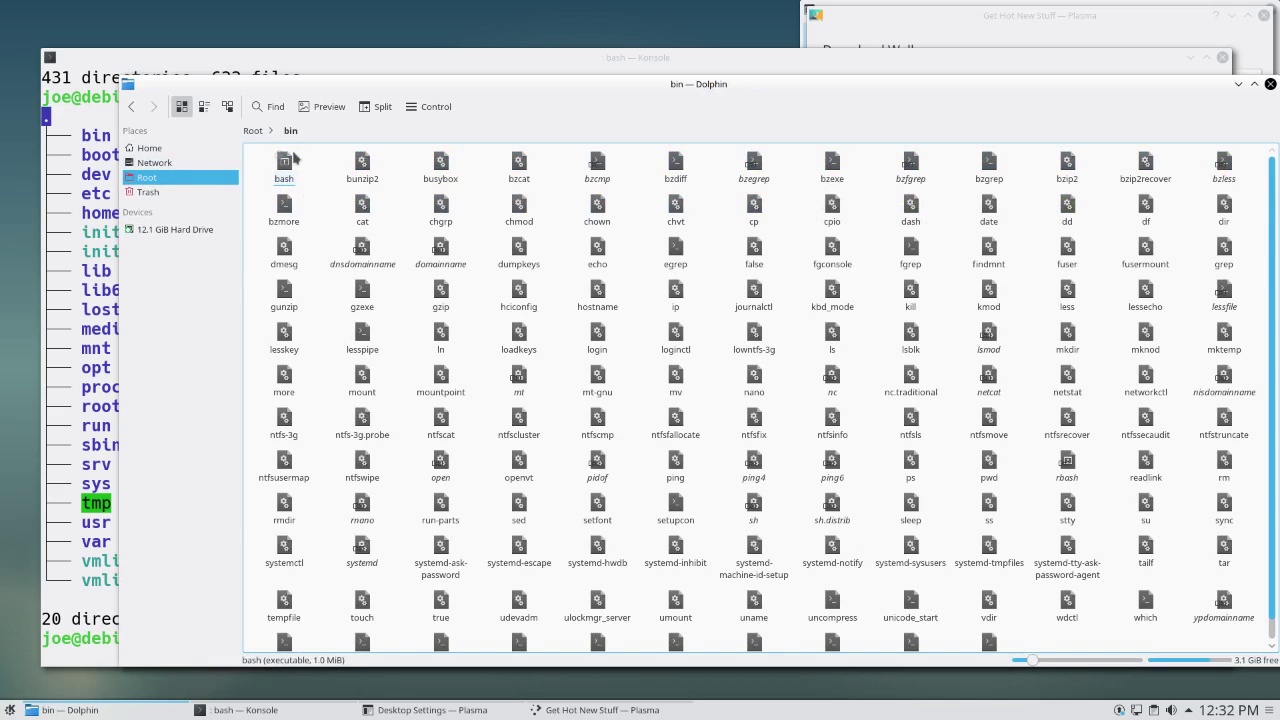
{"action": "left_click", "coordinate": [253, 131]}
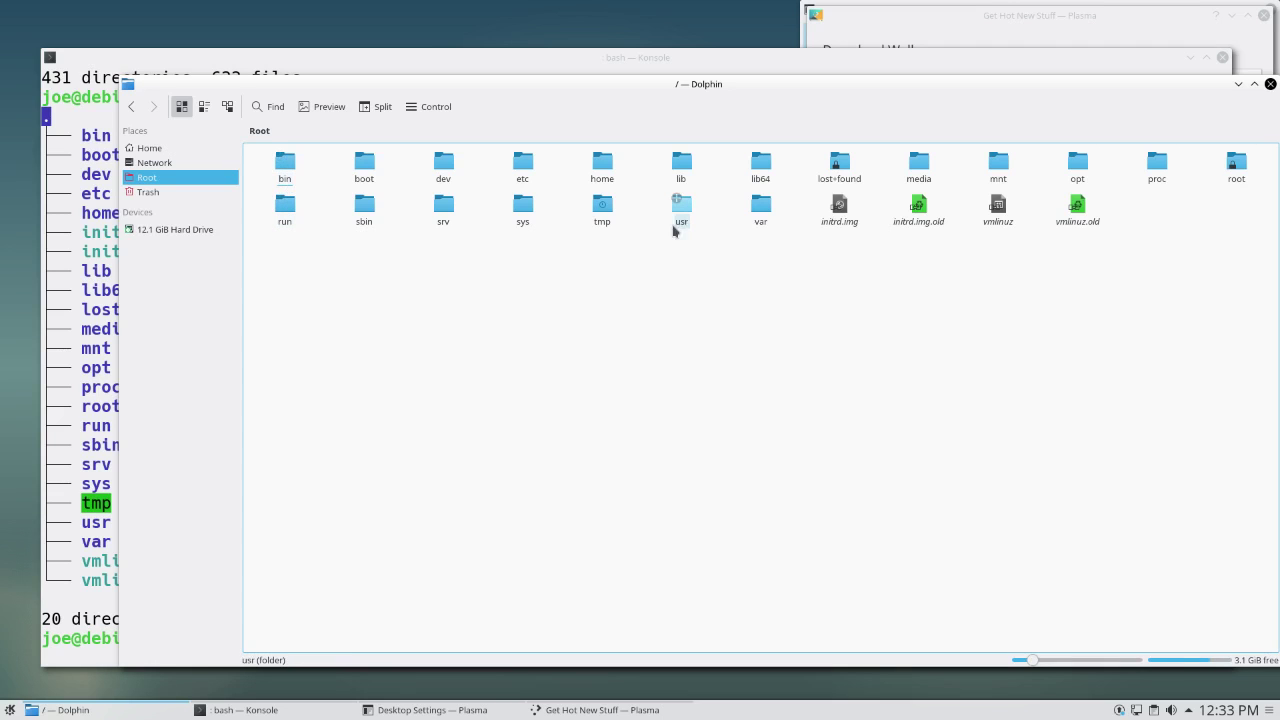
Open and scroll through bin, go back up to Root, then open lib.
{"action": "left_click", "coordinate": [286, 170]}
{"action": "scroll", "coordinate": [624, 465], "scroll_direction": "down", "scroll_amount": 1}
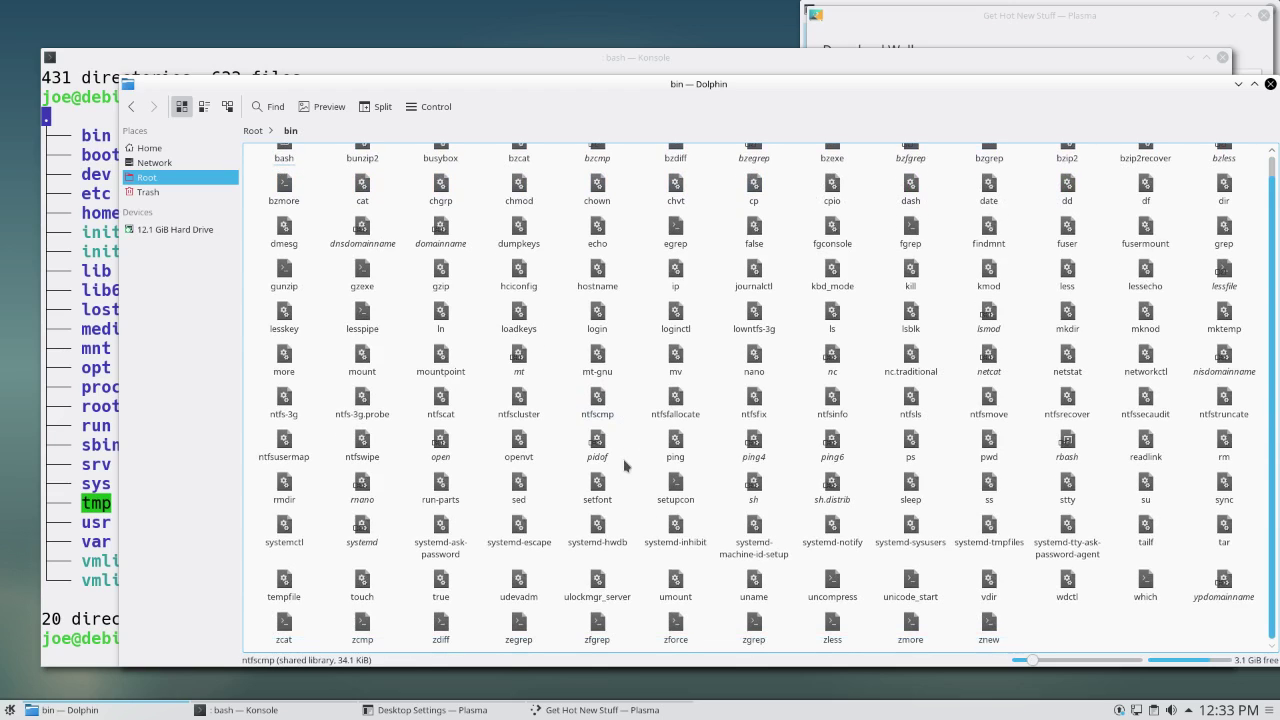
{"action": "scroll", "coordinate": [630, 463], "scroll_direction": "up", "scroll_amount": 1}
{"action": "key", "text": "BackSpace"}
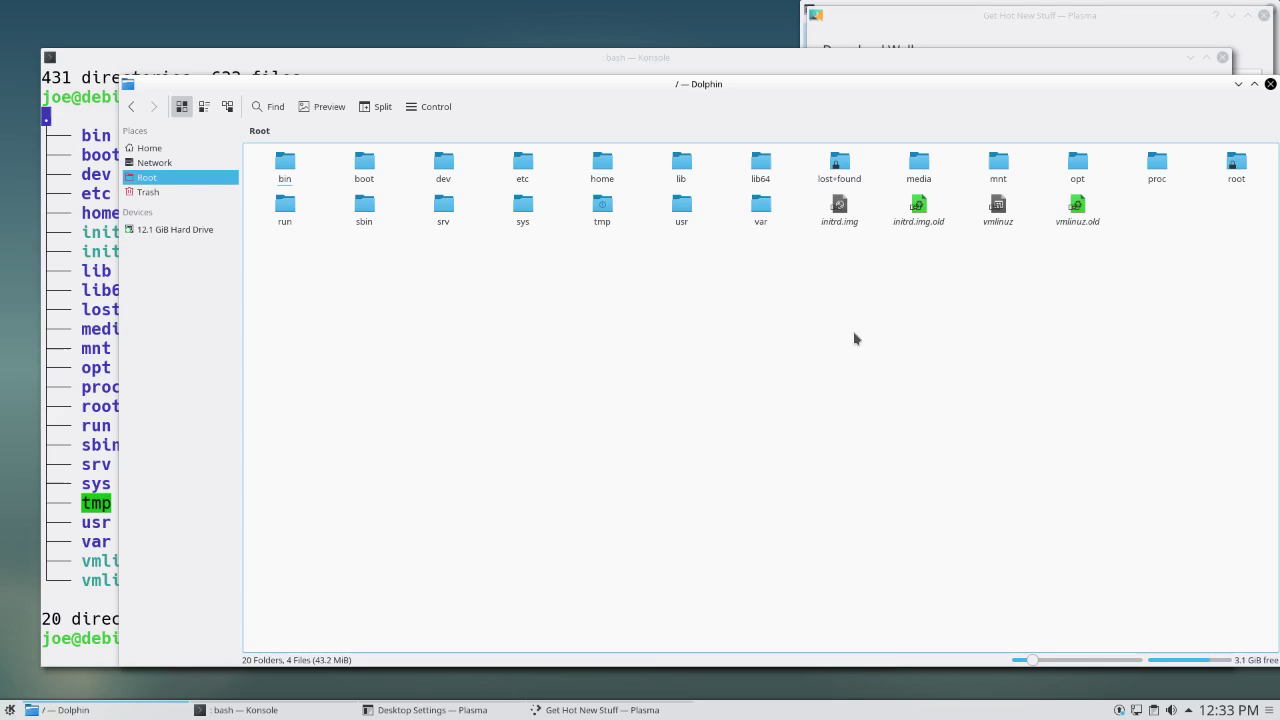
{"action": "left_click", "coordinate": [680, 164]}
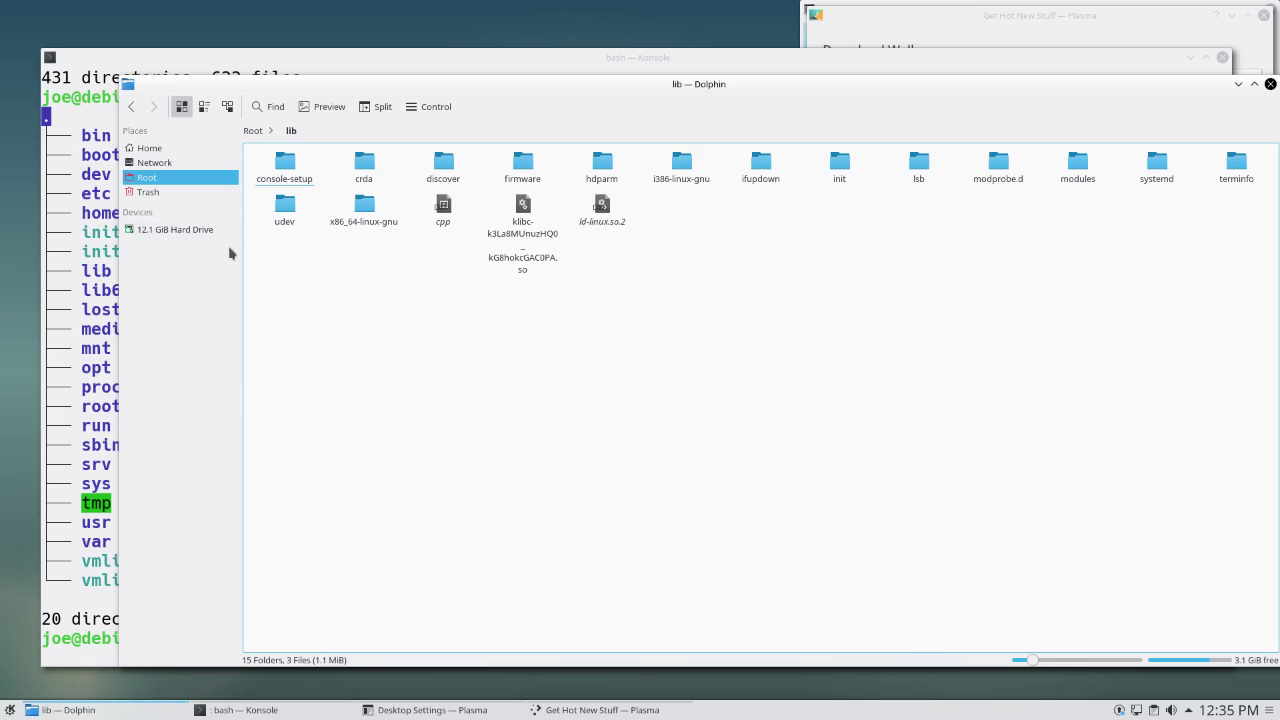
Go back to Root, peek into lib64 and home, then open the etc folder.
{"action": "left_click", "coordinate": [137, 116]}
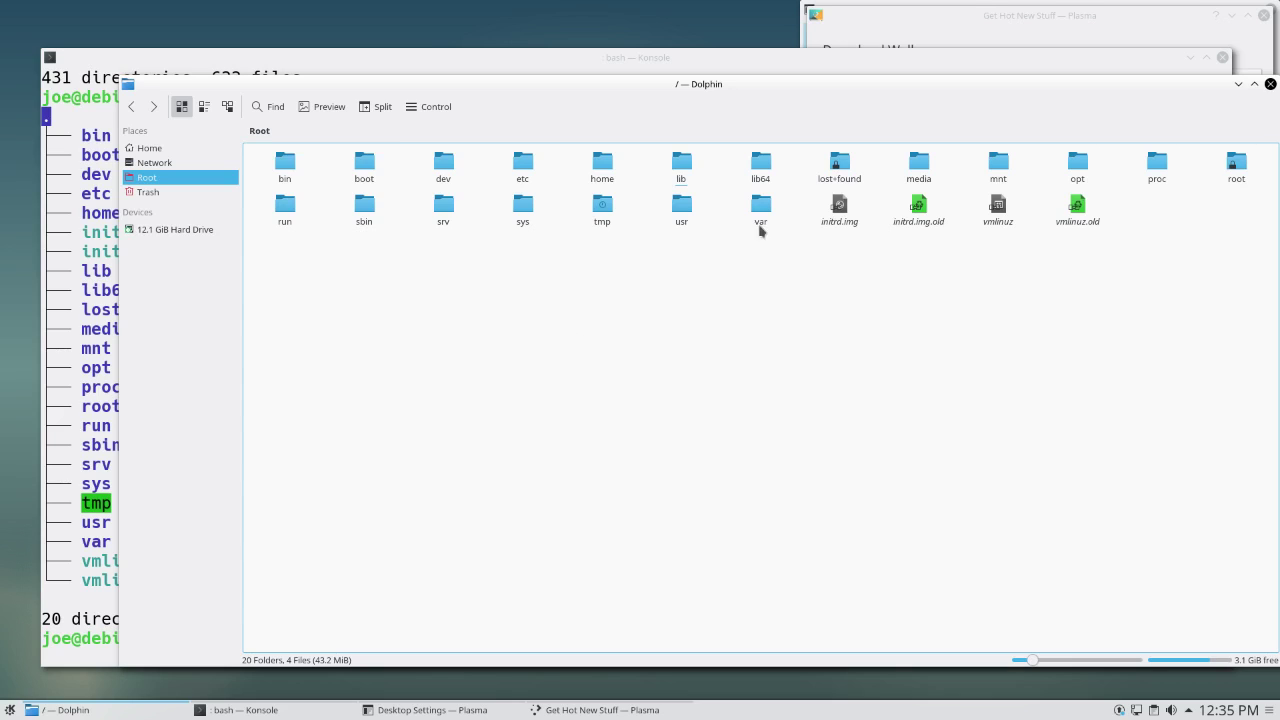
{"action": "left_click", "coordinate": [757, 183]}
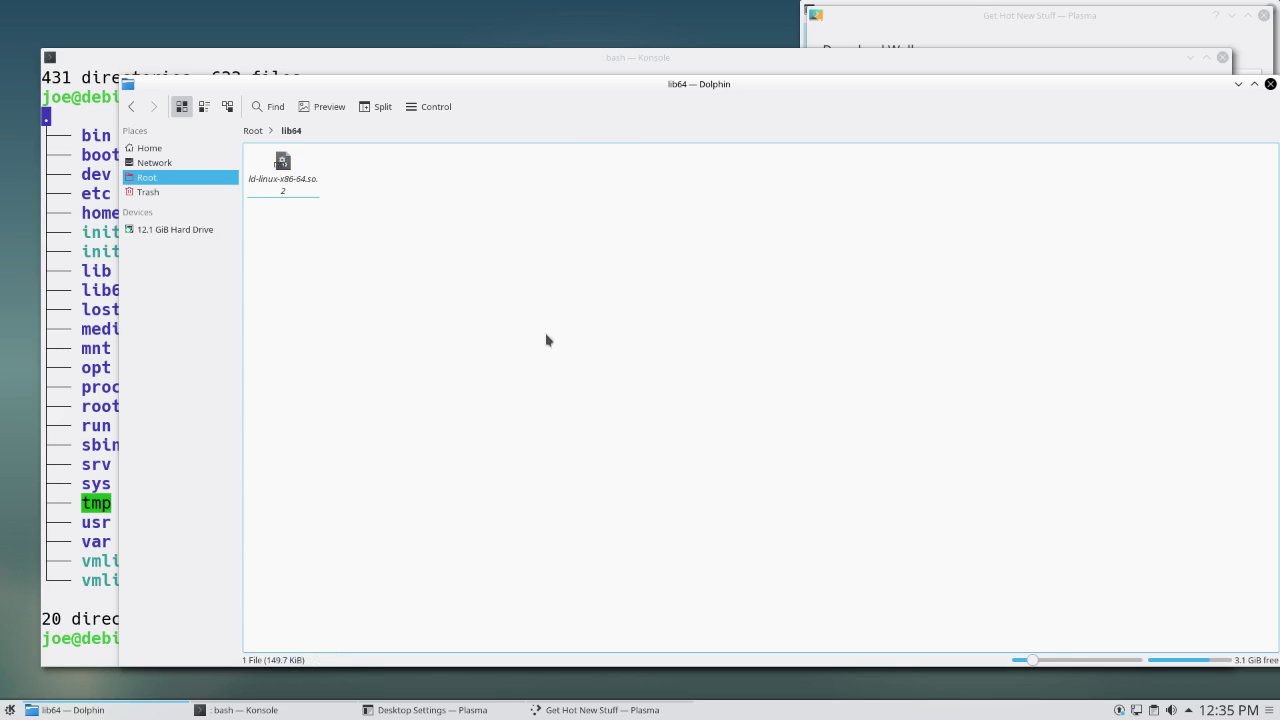
{"action": "left_click", "coordinate": [253, 131]}
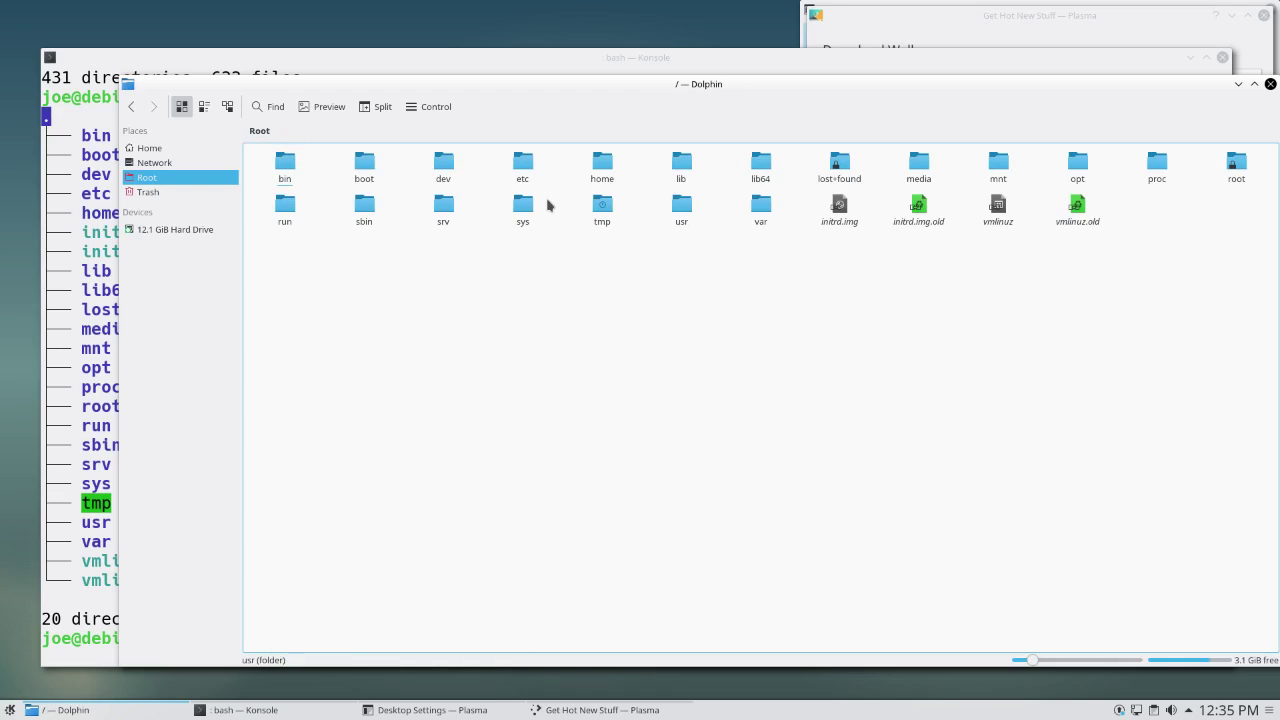
{"action": "left_click", "coordinate": [605, 172]}
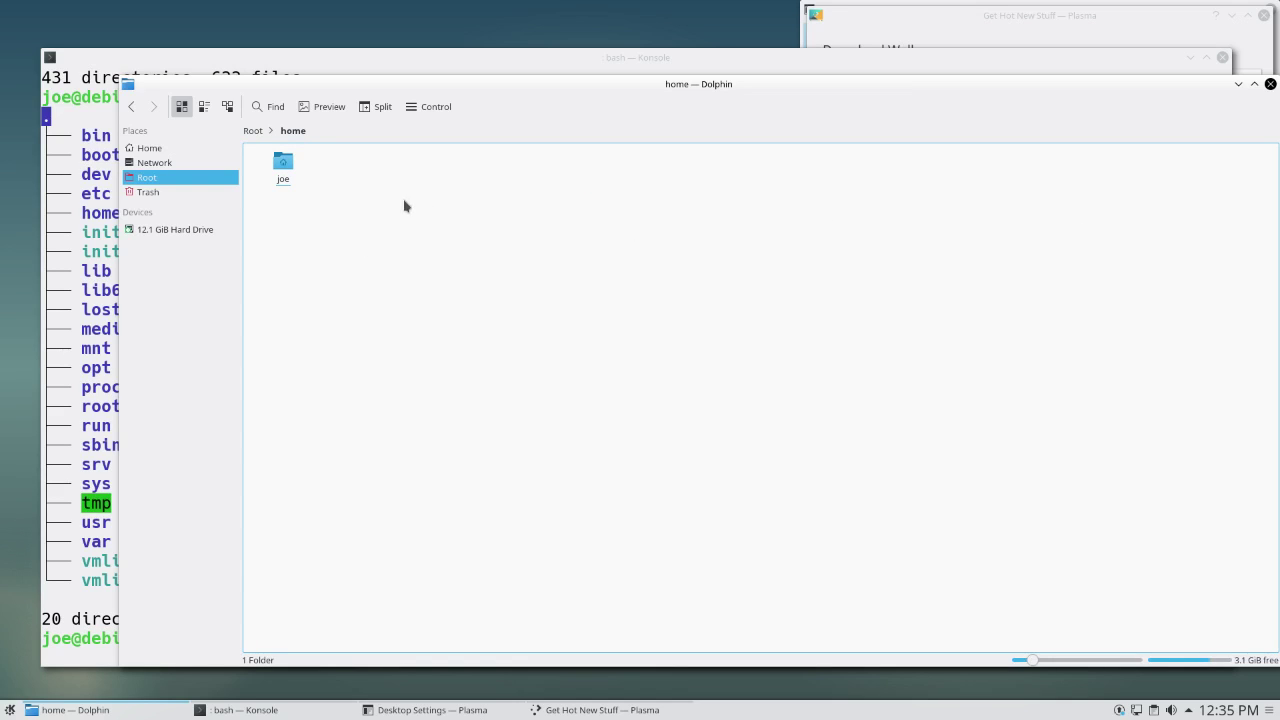
{"action": "left_click", "coordinate": [250, 132]}
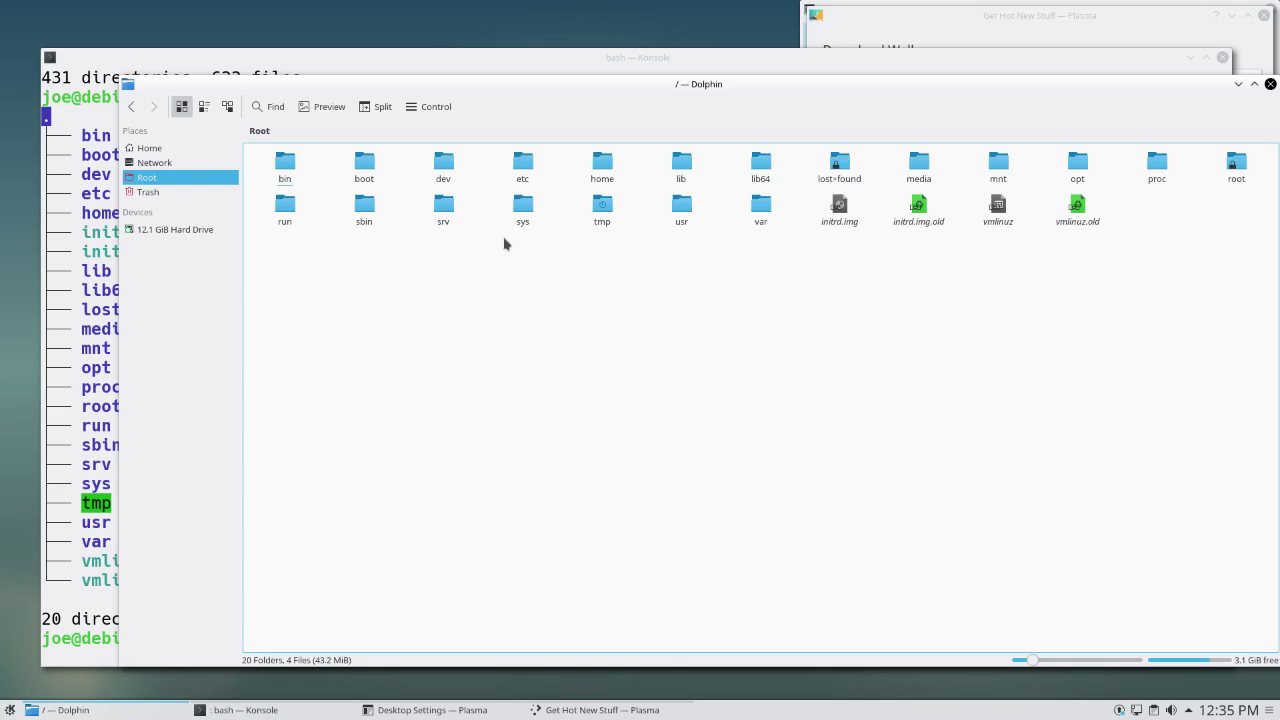
{"action": "left_click", "coordinate": [522, 172]}
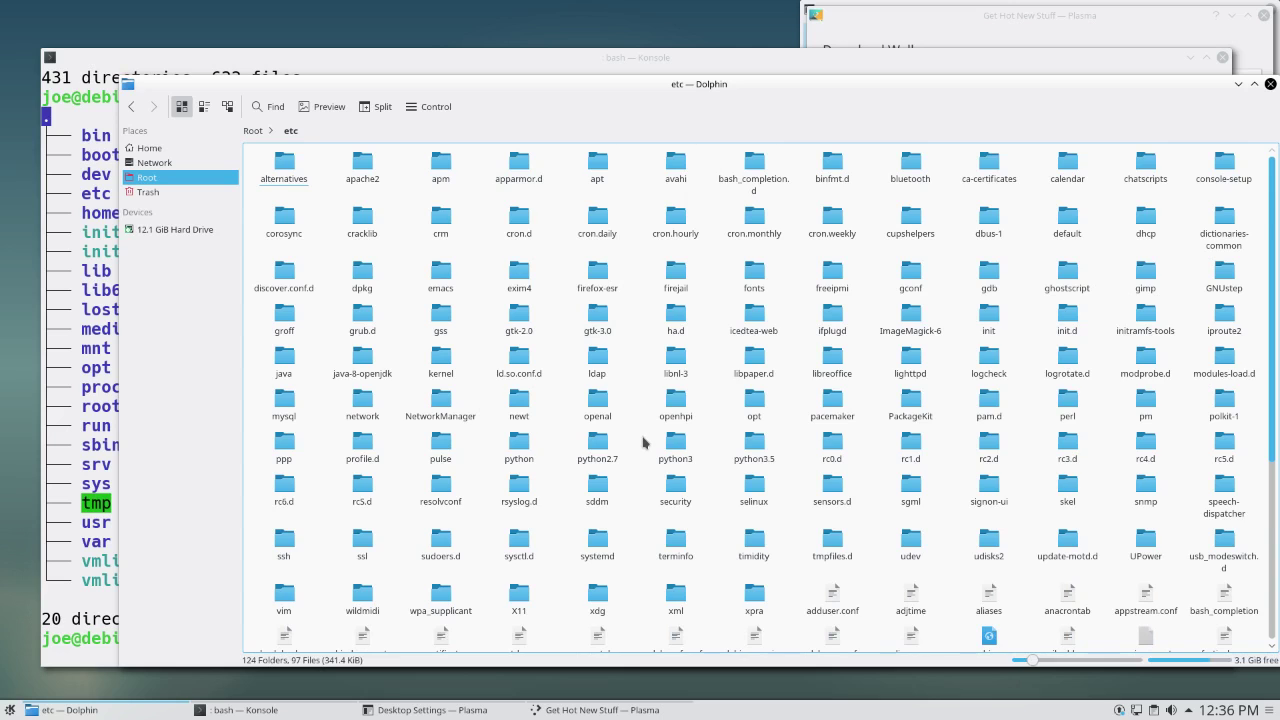
{"action": "scroll", "coordinate": [646, 440], "scroll_direction": "down", "scroll_amount": 5}
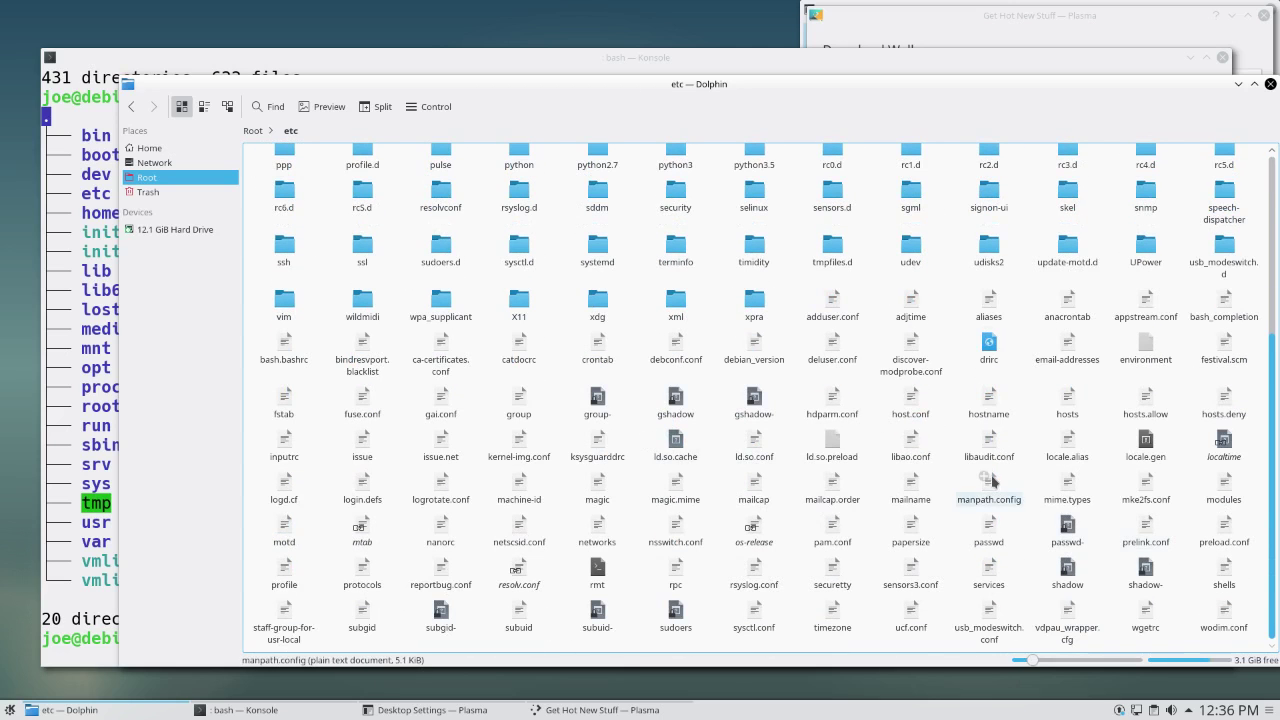
{"action": "scroll", "coordinate": [990, 490], "scroll_direction": "up", "scroll_amount": 5}
{"action": "scroll", "coordinate": [992, 482], "scroll_direction": "down", "scroll_amount": 5}
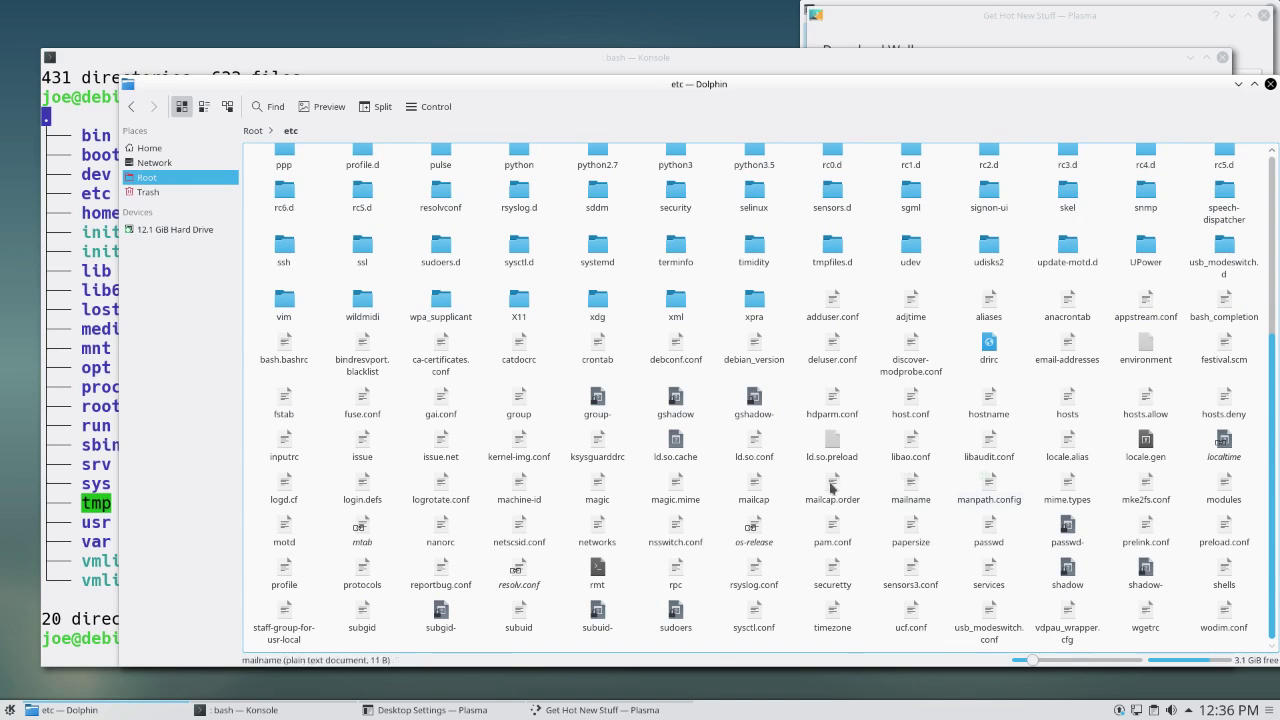
{"action": "scroll", "coordinate": [790, 500], "scroll_direction": "up", "scroll_amount": 5}
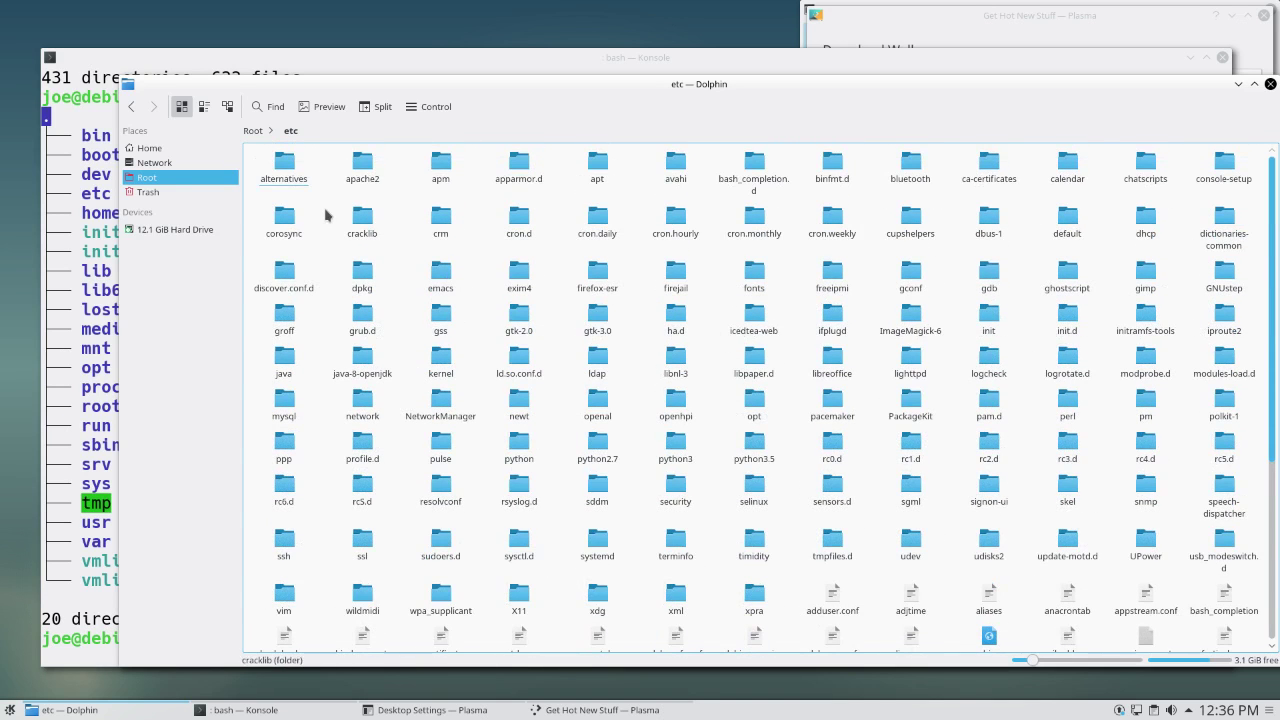
{"action": "scroll", "coordinate": [880, 440], "scroll_direction": "down", "scroll_amount": 3}
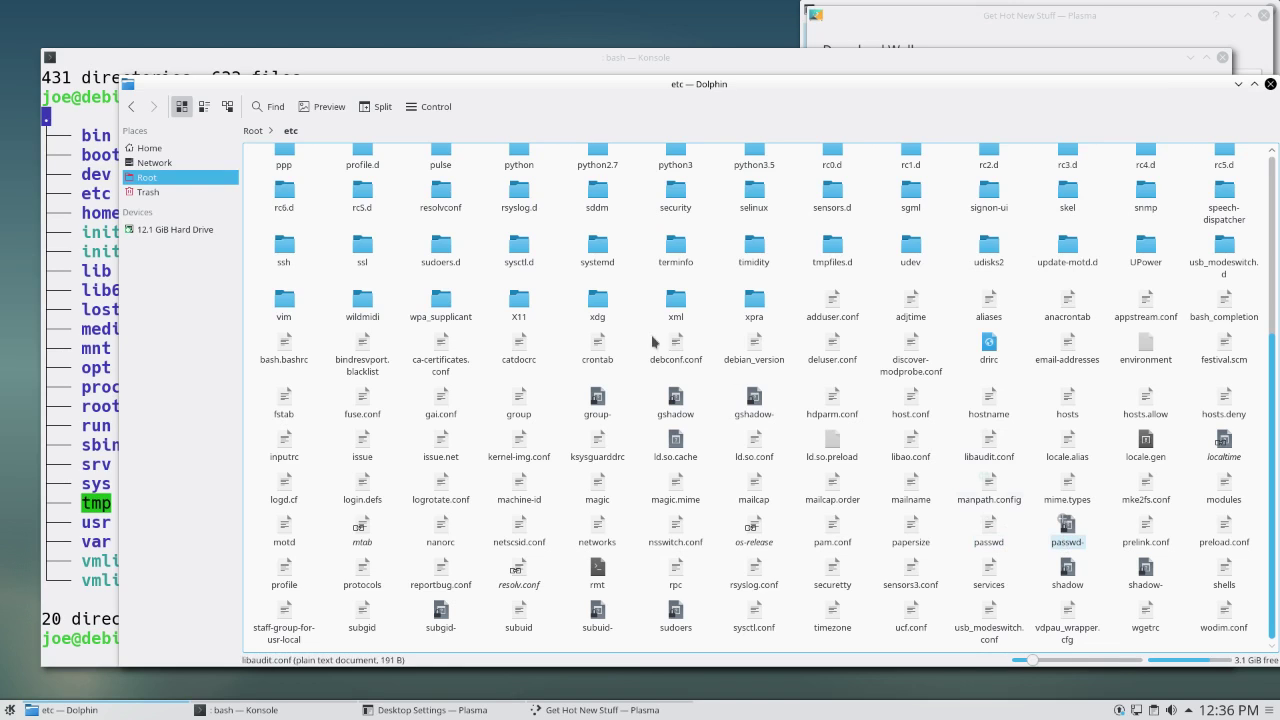
Print /etc/passwd in Konsole with cat /etc/passwd and scroll through the output.
{"action": "left_click", "coordinate": [82, 318]}
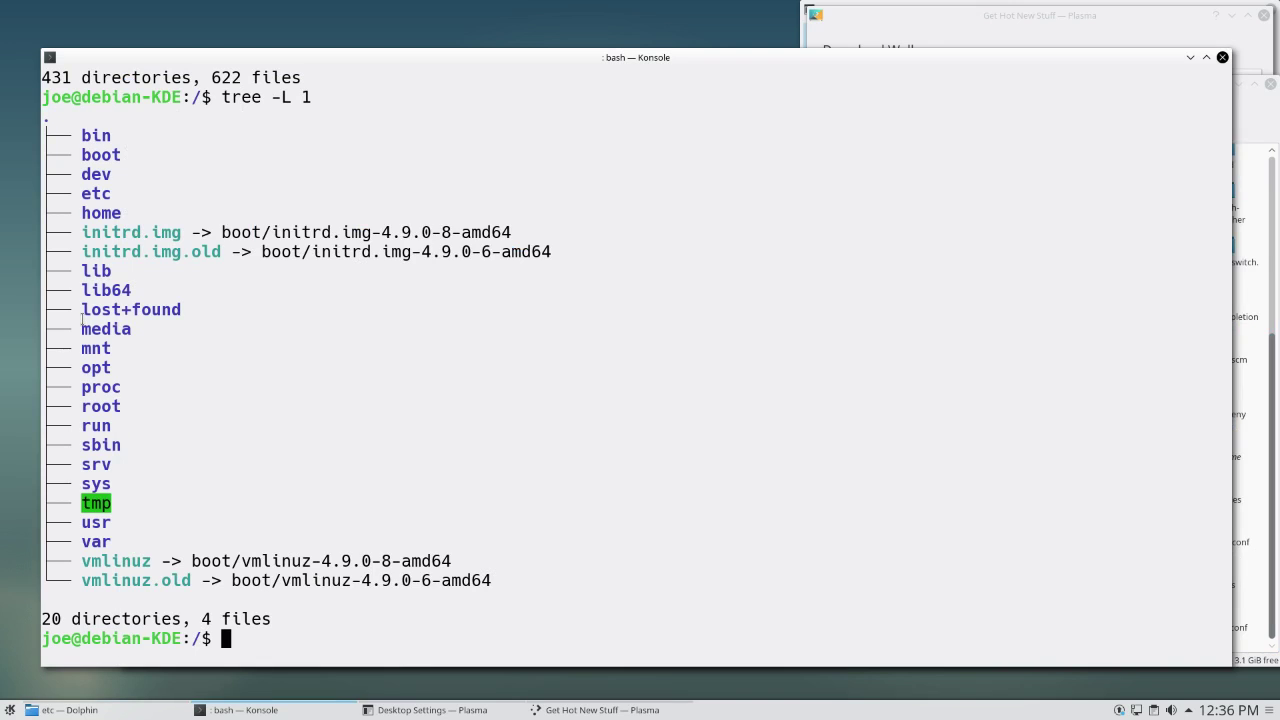
{"action": "type", "text": "cat /etc/passwd"}
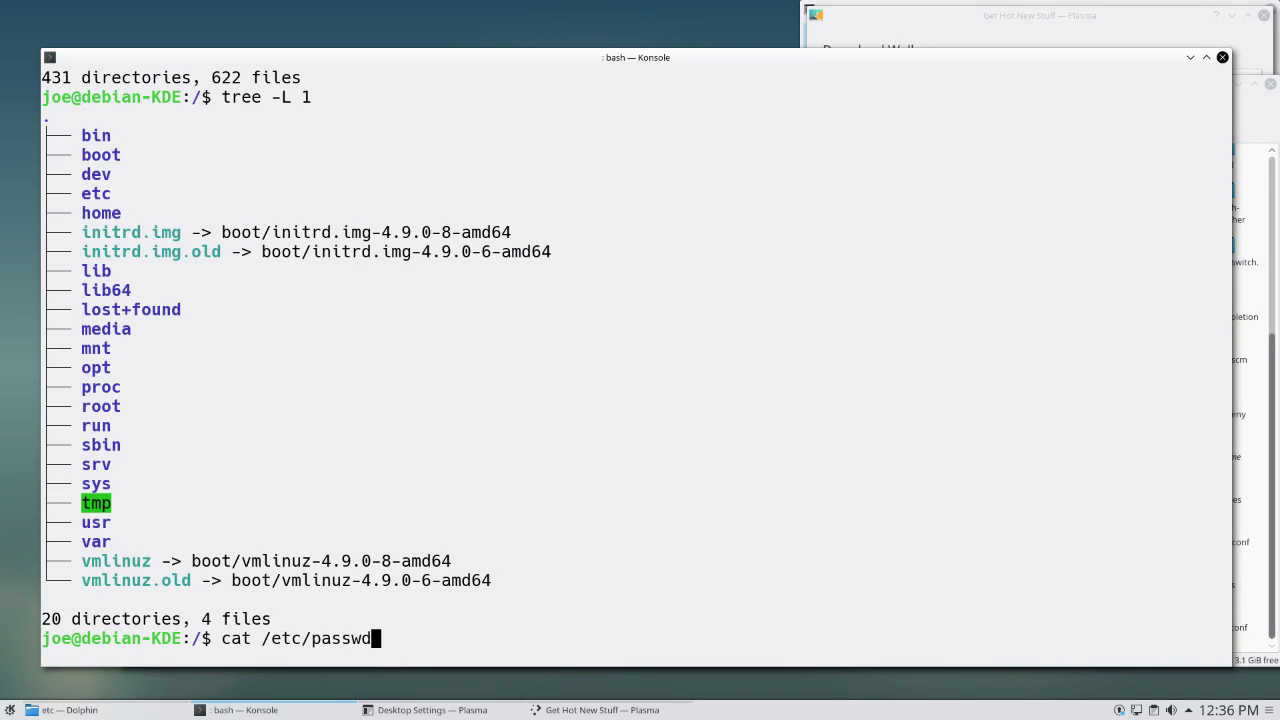
{"action": "key", "text": "Return"}
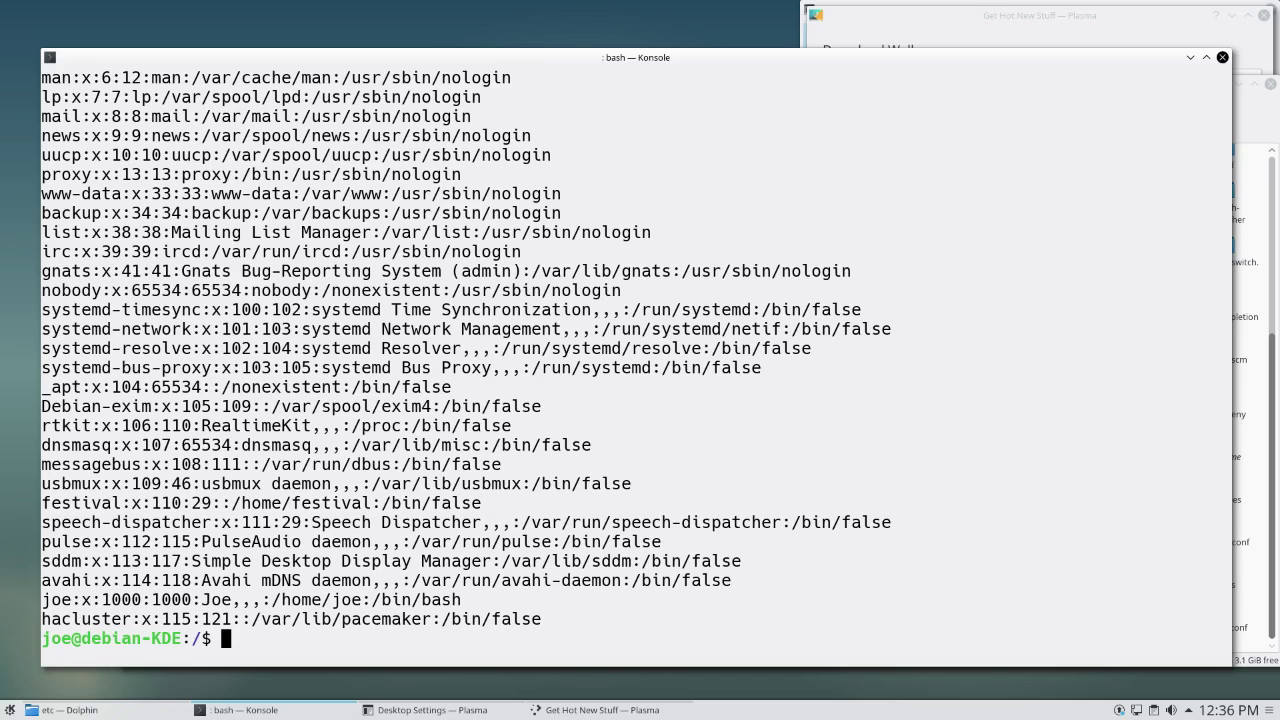
{"action": "scroll", "coordinate": [530, 590], "scroll_direction": "up", "scroll_amount": 6}
{"action": "scroll", "coordinate": [477, 581], "scroll_direction": "down", "scroll_amount": 3}
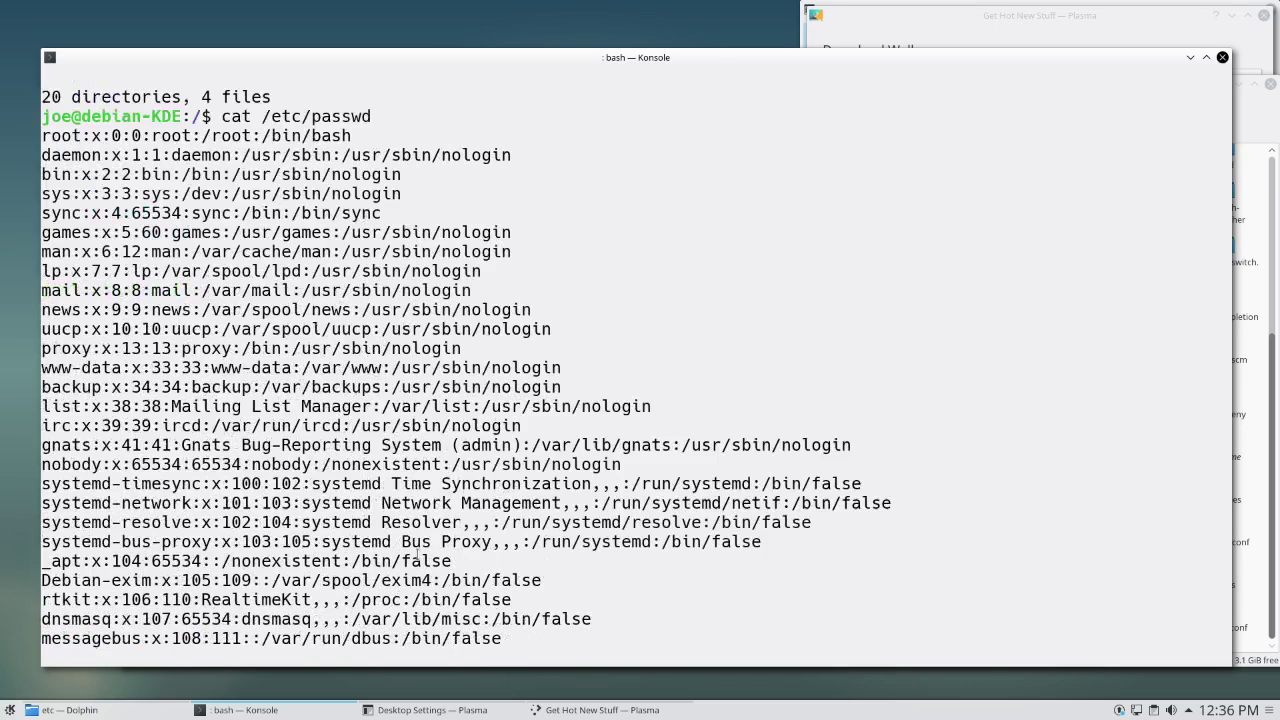
{"action": "scroll", "coordinate": [417, 555], "scroll_direction": "down", "scroll_amount": 3}
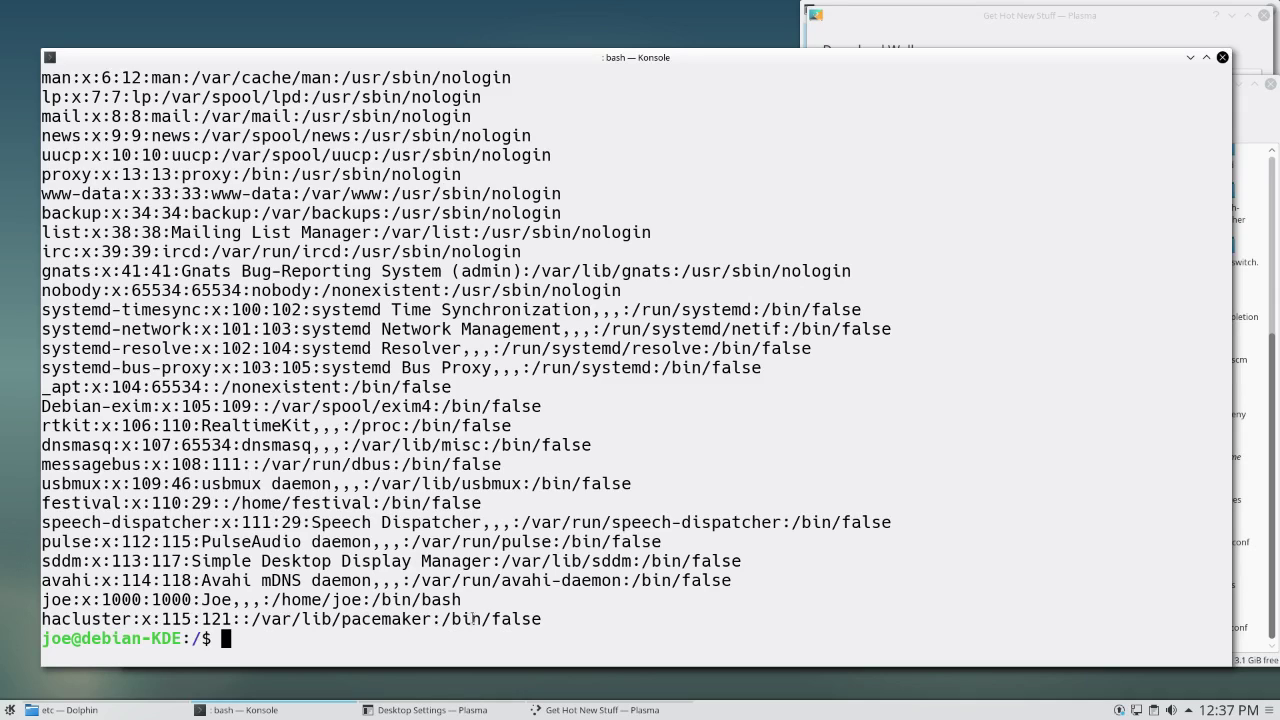
Highlight the regular user's entry line, then its user name, clearing each selection afterwards.
{"action": "left_click_drag", "start_coordinate": [462, 599], "coordinate": [65, 598]}
{"action": "scroll", "coordinate": [160, 280], "scroll_direction": "up", "scroll_amount": 4}
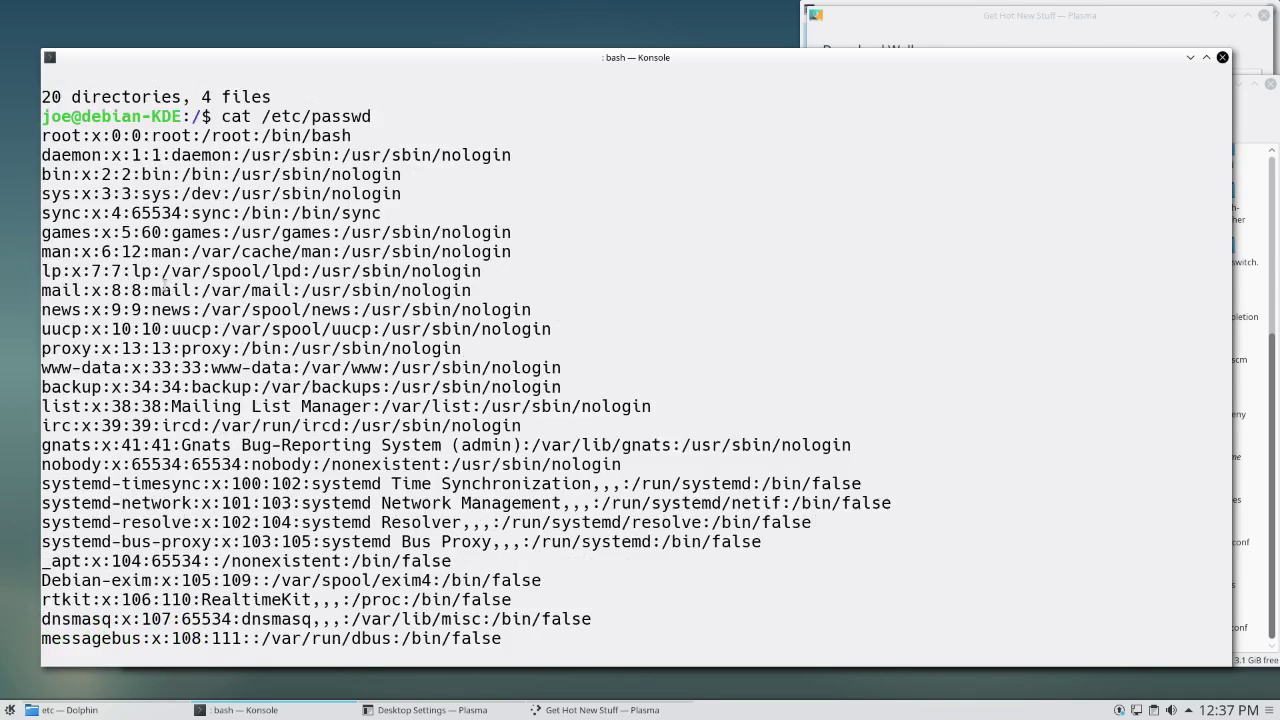
{"action": "scroll", "coordinate": [150, 445], "scroll_direction": "down", "scroll_amount": 4}
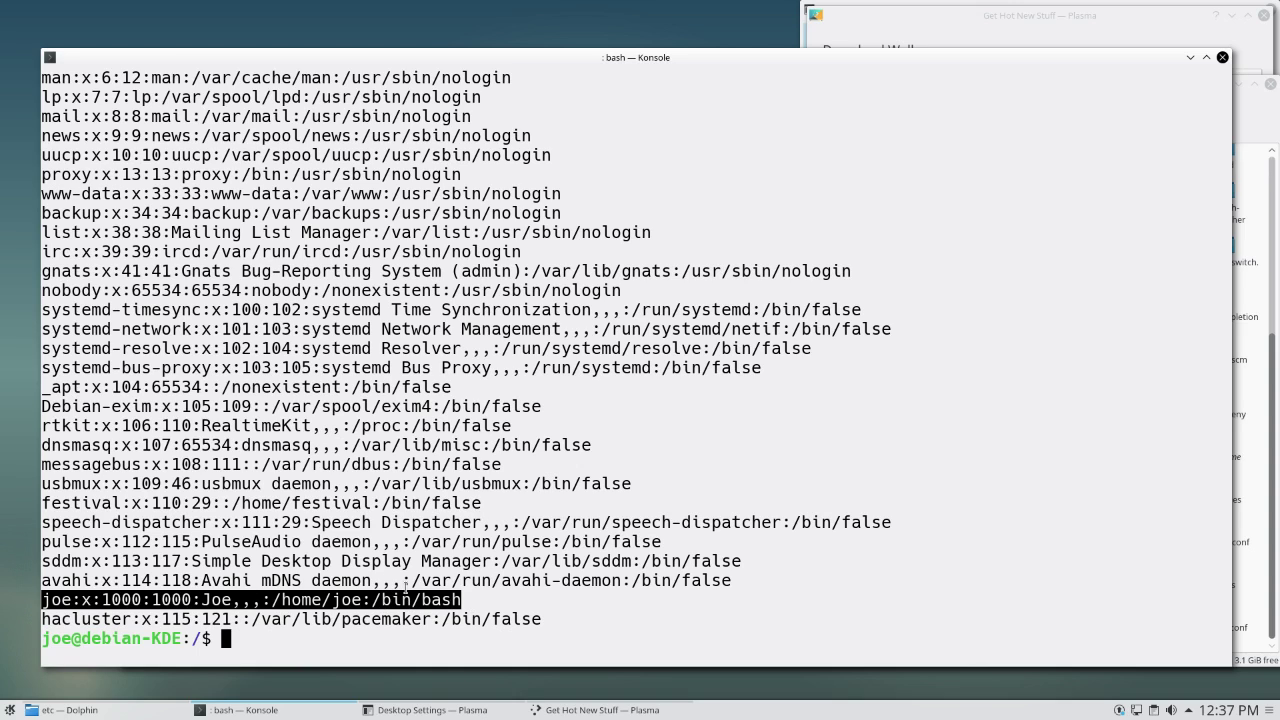
{"action": "left_click", "coordinate": [156, 599]}
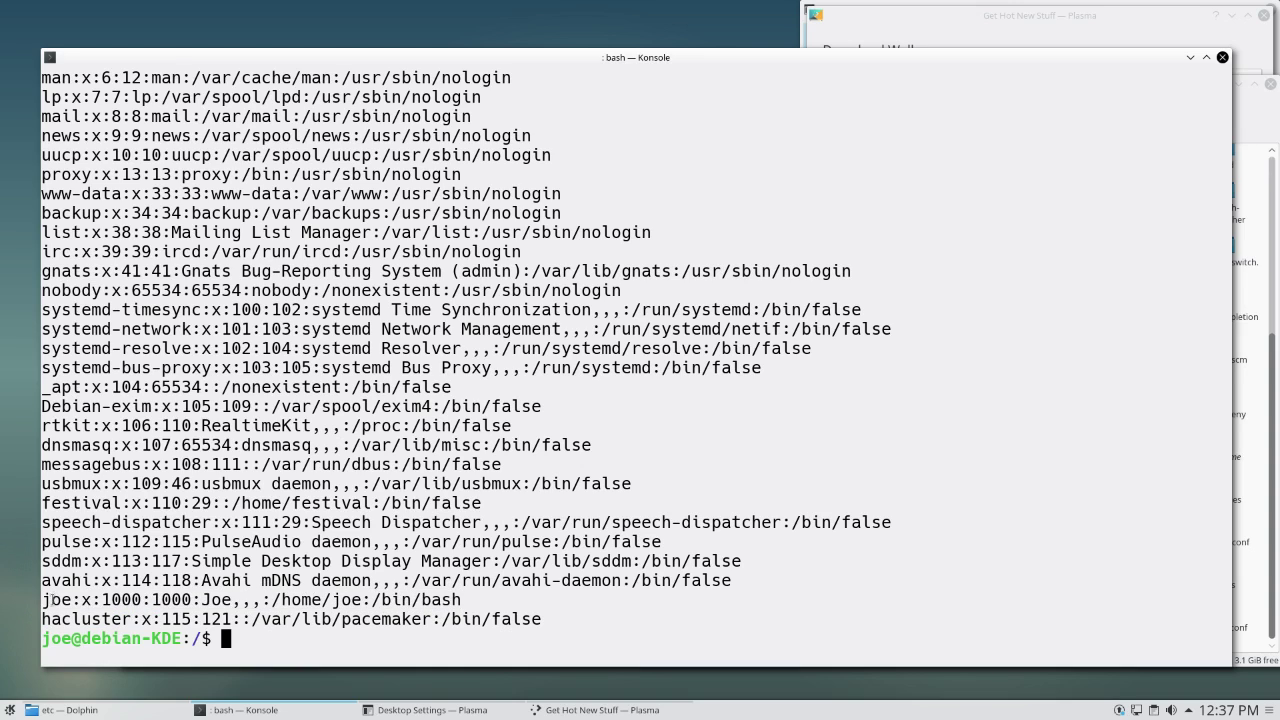
{"action": "left_click_drag", "start_coordinate": [46, 599], "coordinate": [492, 600]}
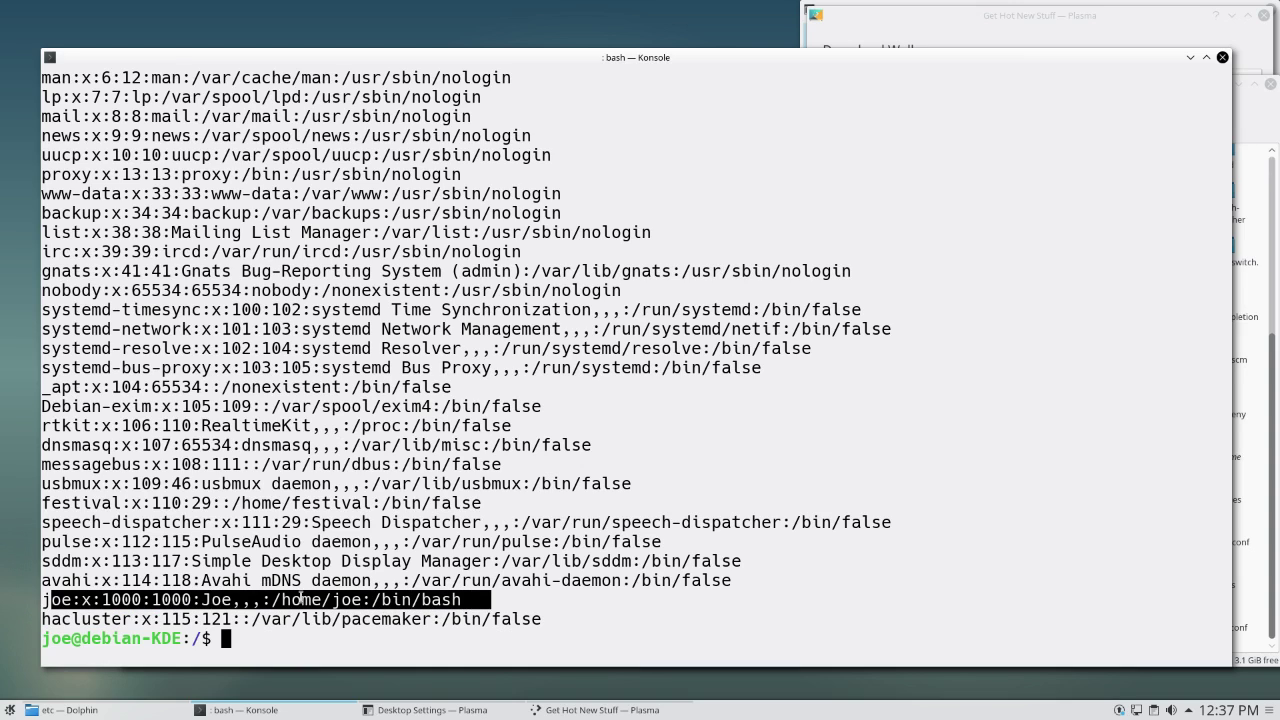
{"action": "left_click", "coordinate": [118, 620]}
{"action": "left_click_drag", "start_coordinate": [42, 600], "coordinate": [191, 600]}
{"action": "left_click", "coordinate": [81, 601]}
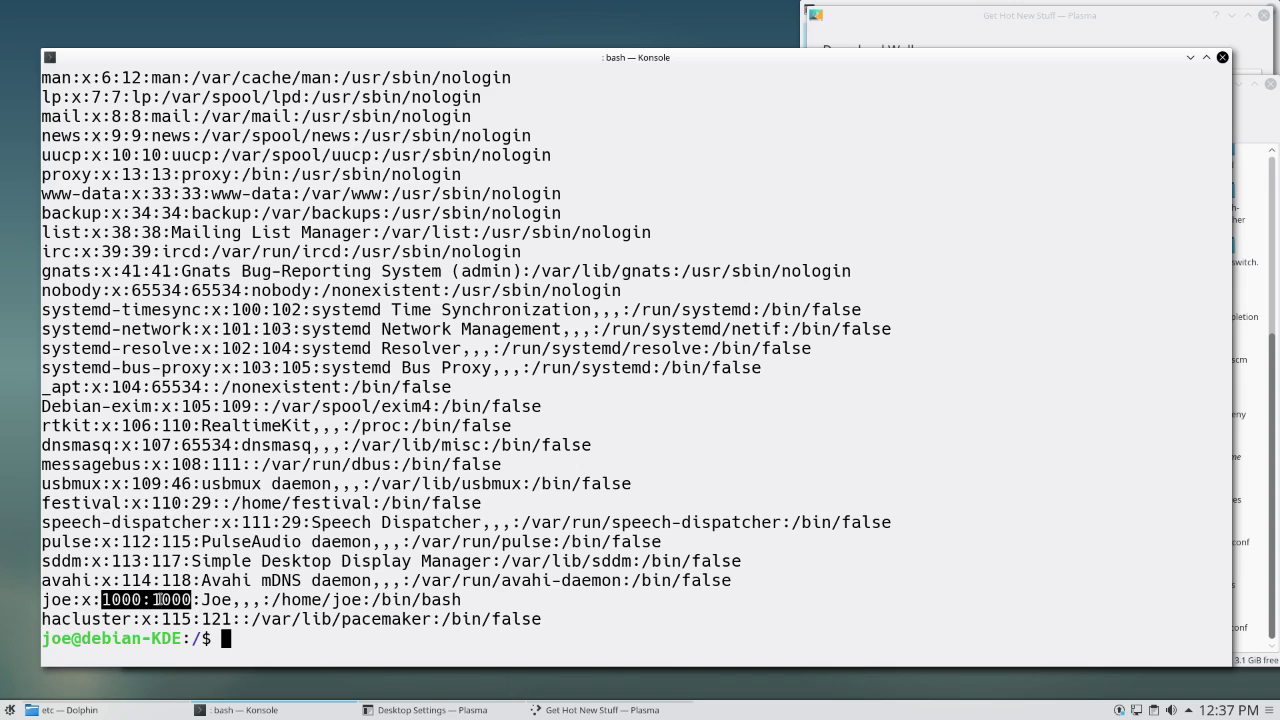
{"action": "left_click", "coordinate": [165, 600]}
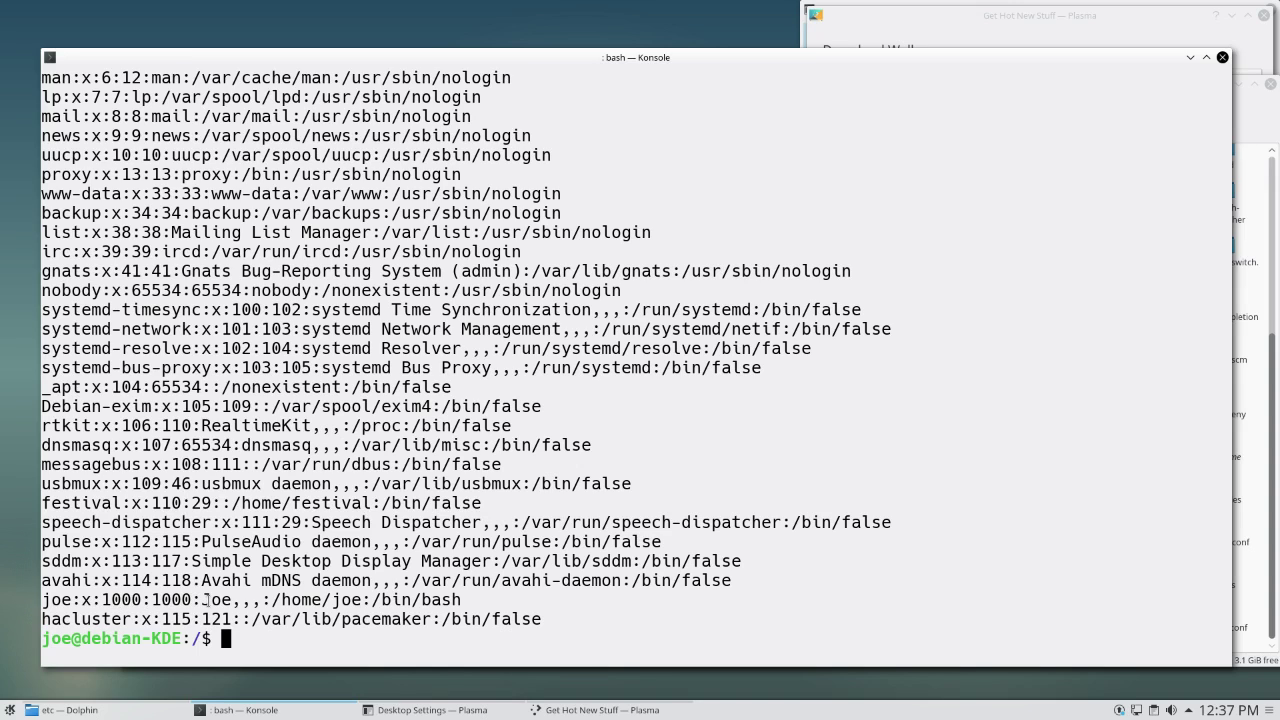
Highlight the full-name and home-directory fields in the user's /etc/passwd entry, then deselect.
{"action": "left_click_drag", "start_coordinate": [210, 599], "coordinate": [228, 599]}
{"action": "double_click", "coordinate": [220, 599]}
{"action": "left_click_drag", "start_coordinate": [272, 599], "coordinate": [470, 599]}
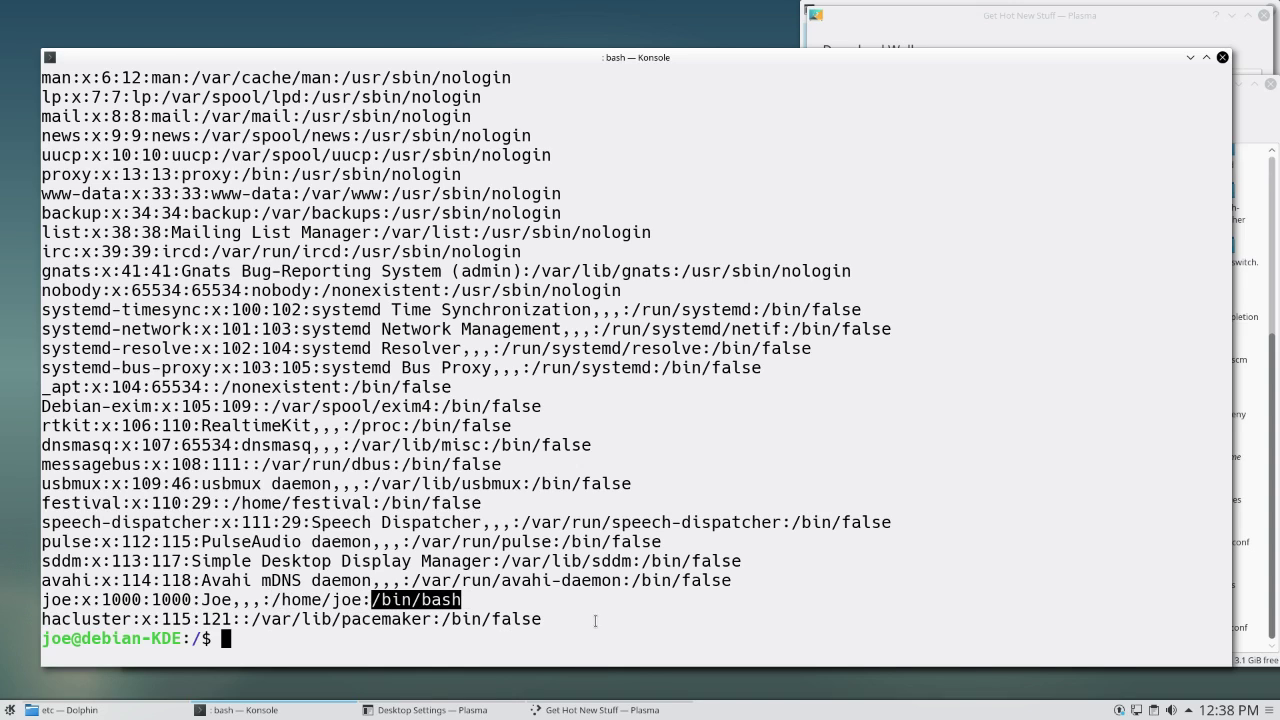
{"action": "left_click", "coordinate": [600, 619]}
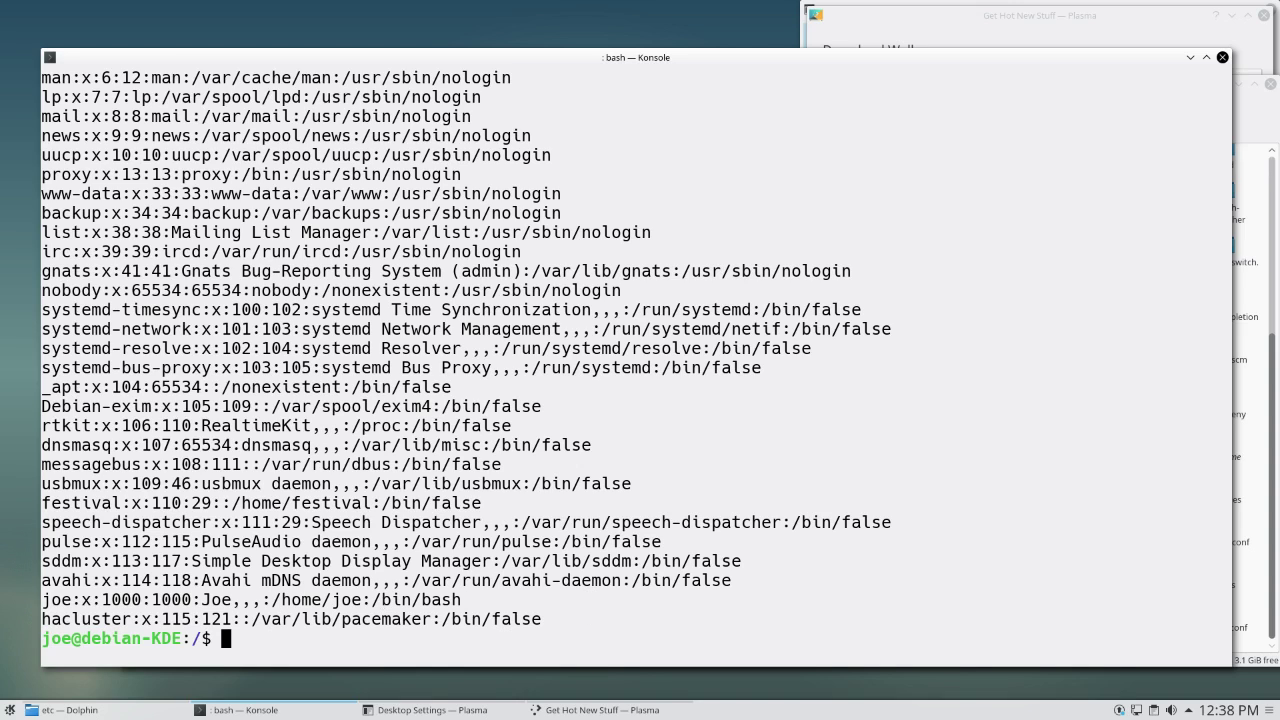
Run cat /etc/shadow, get Permission denied, and recall it with the cursor at the line start.
{"action": "key", "text": "Up"}
{"action": "key", "text": "BackSpace"}
{"action": "key", "text": "BackSpace"}
{"action": "key", "text": "BackSpace"}
{"action": "key", "text": "BackSpace"}
{"action": "key", "text": "BackSpace"}
{"action": "key", "text": "BackSpace"}
{"action": "key", "text": "BackSpace"}
{"action": "type", "text": "/shadow"}
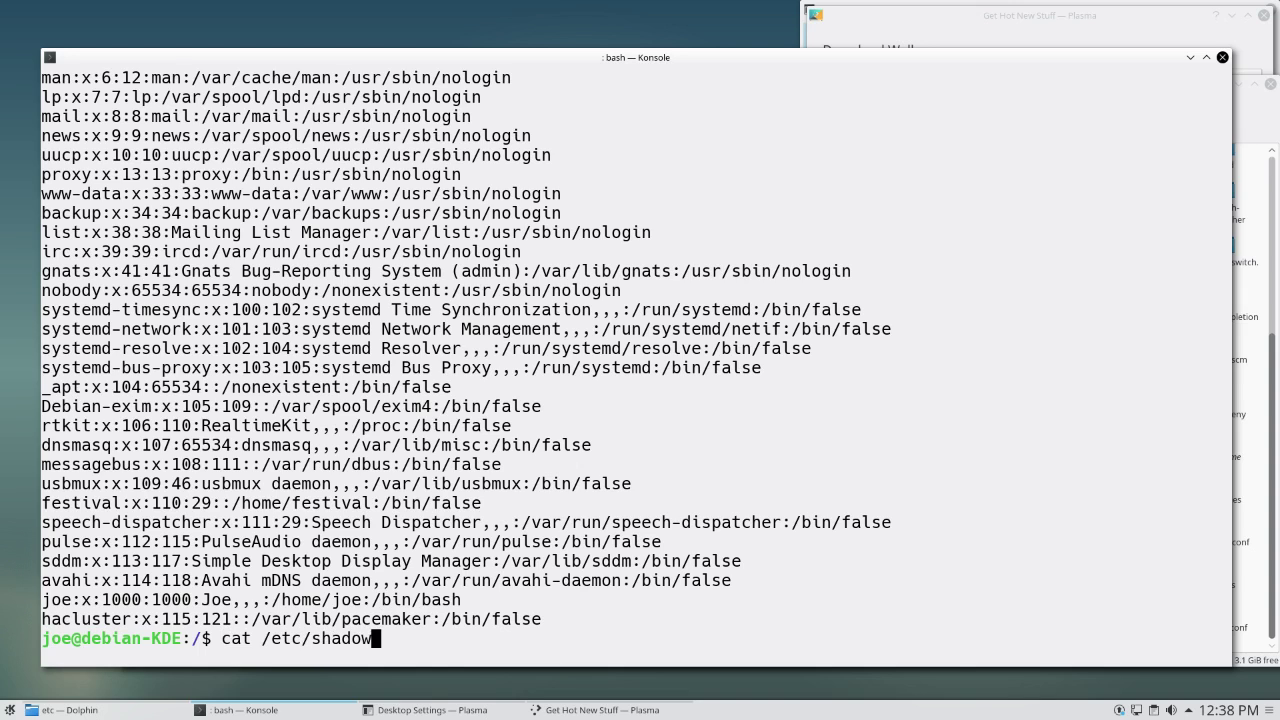
{"action": "key", "text": "Return"}
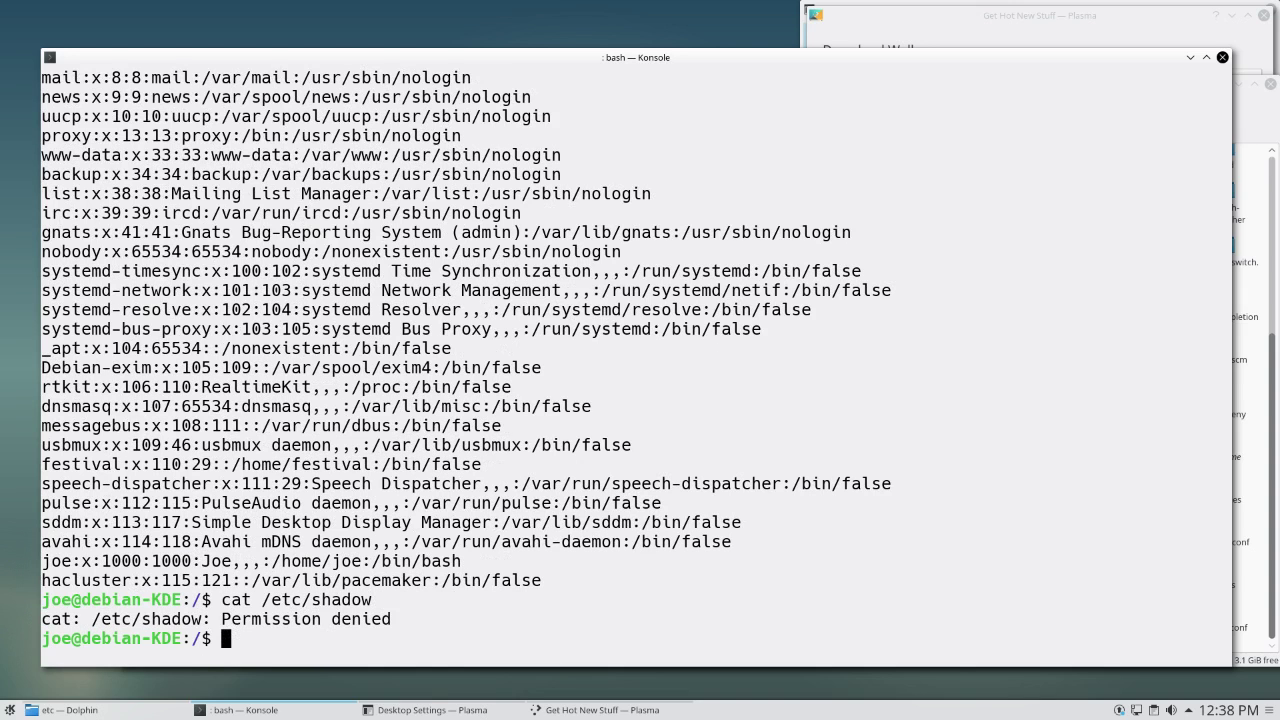
{"action": "key", "text": "Up"}
{"action": "key", "text": "ctrl+a"}
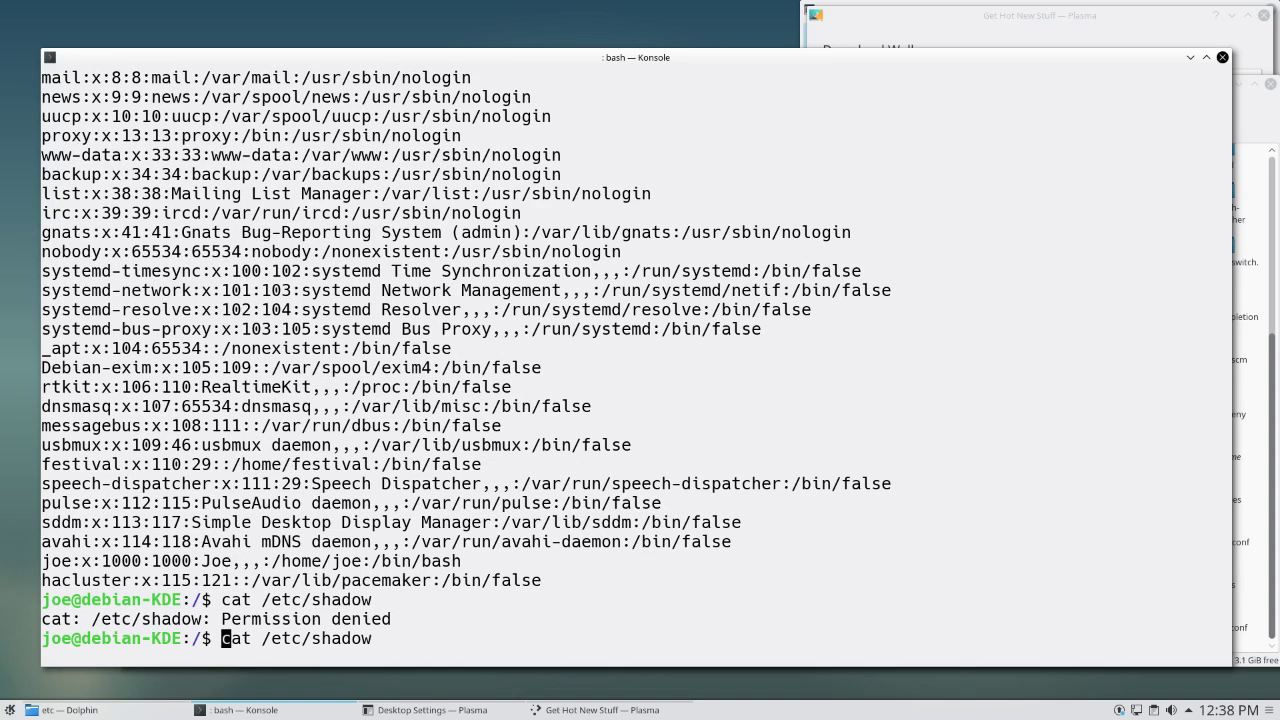
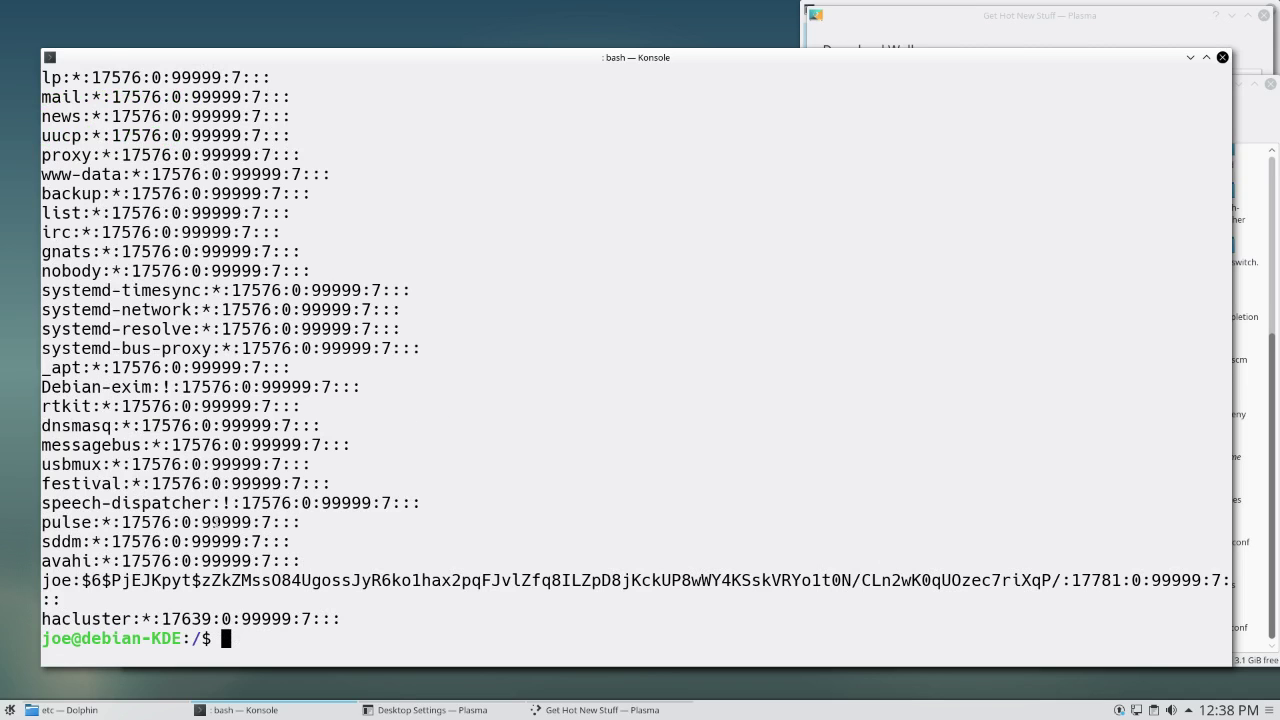
{"action": "scroll", "coordinate": [213, 521], "scroll_direction": "up", "scroll_amount": 4}
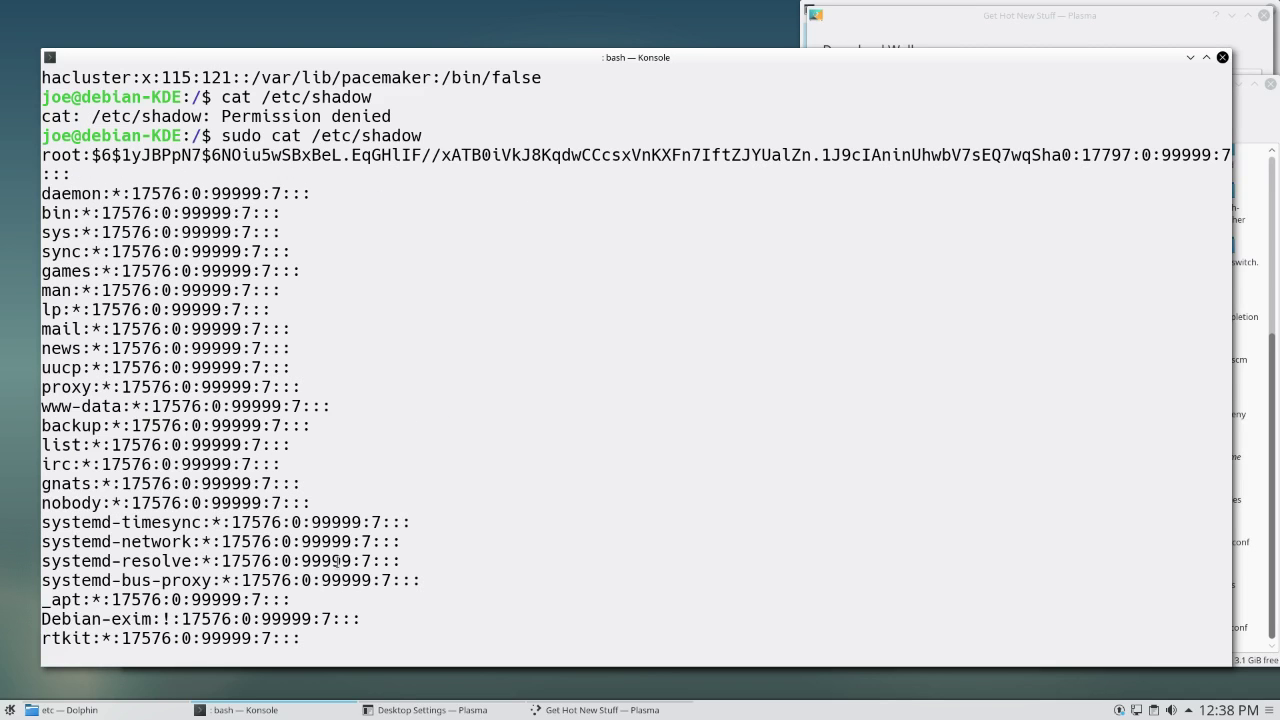
{"action": "scroll", "coordinate": [336, 560], "scroll_direction": "down", "scroll_amount": 4}
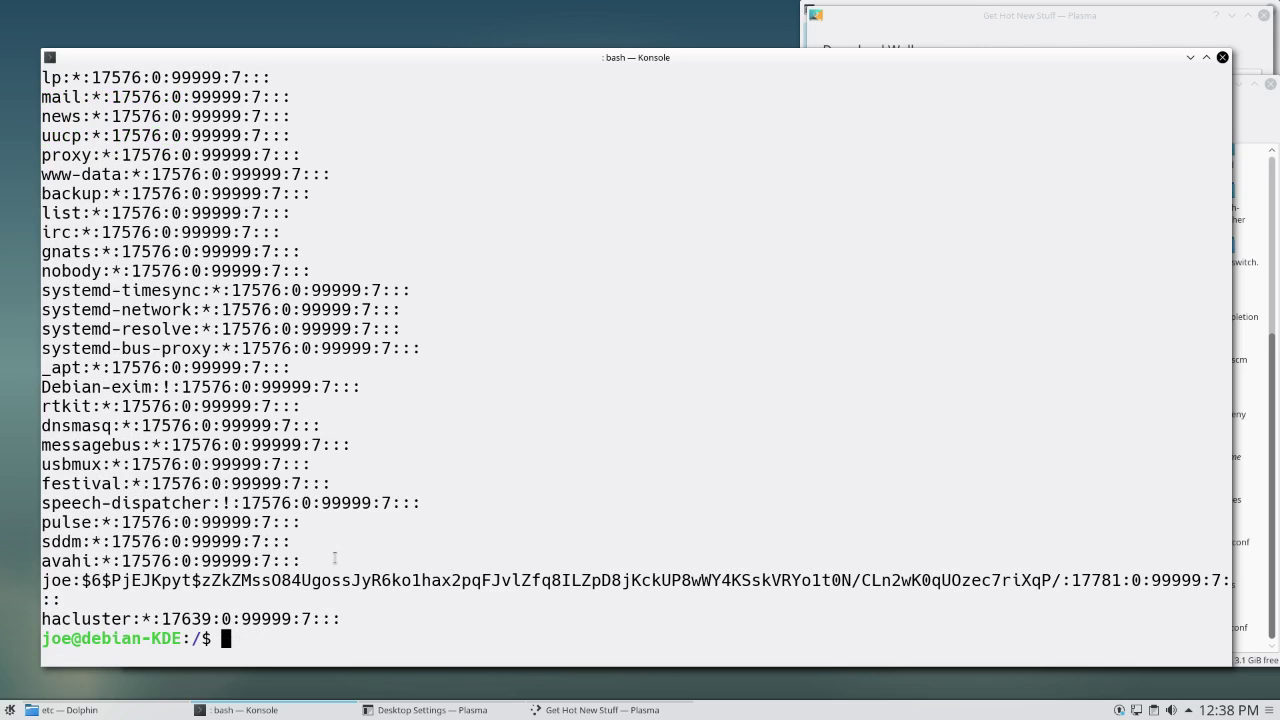
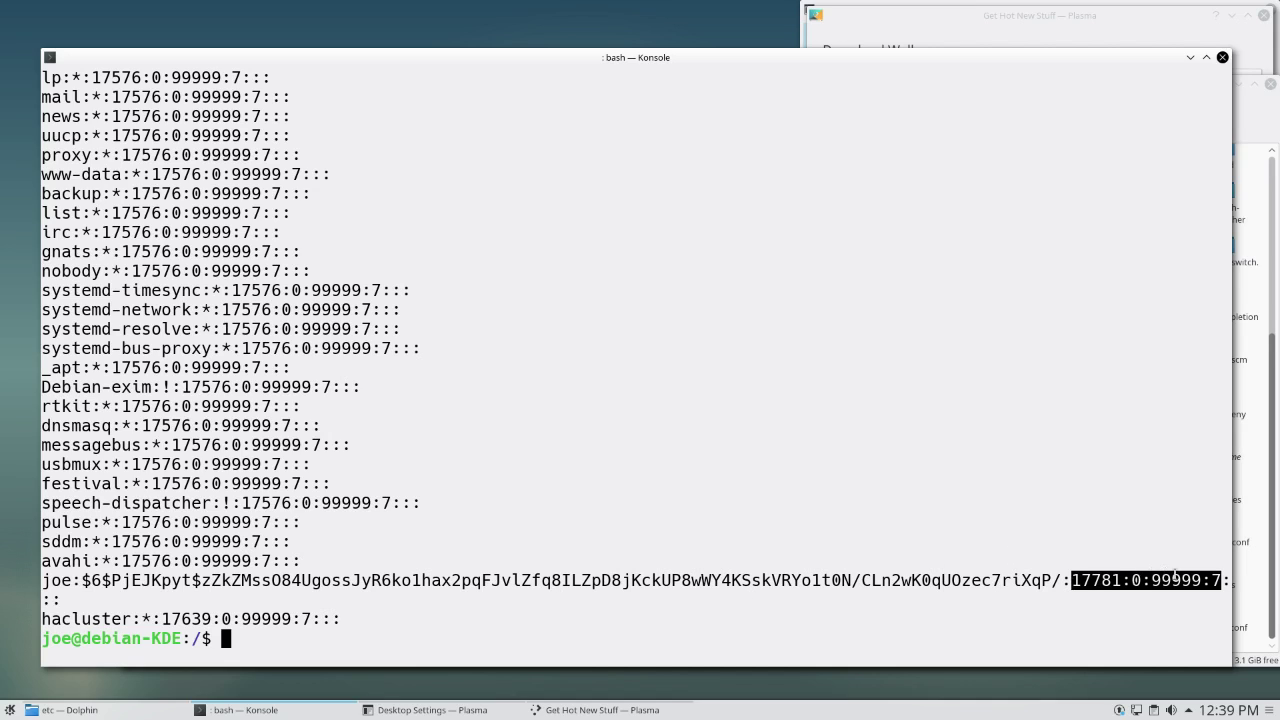
Clear the text selection in the Konsole shadow listing and bring the 'etc — Dolphin' window forward.
{"action": "left_click", "coordinate": [967, 534]}
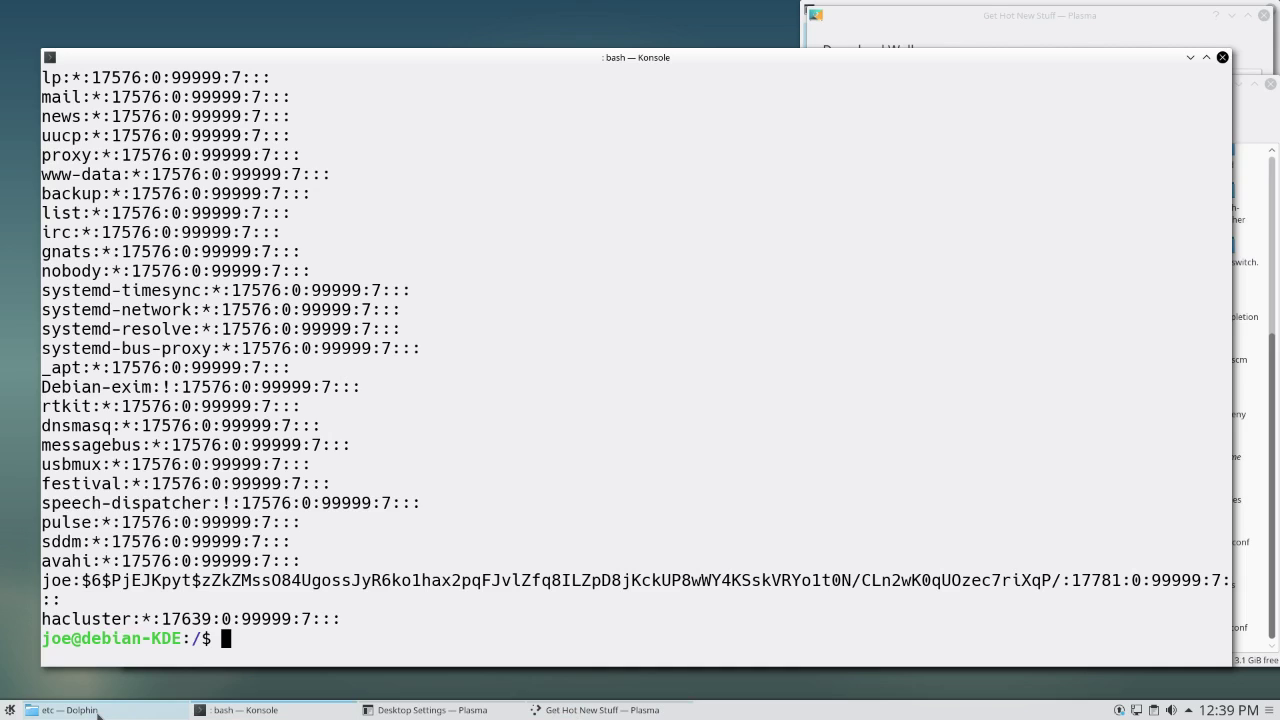
{"action": "left_click", "coordinate": [98, 711]}
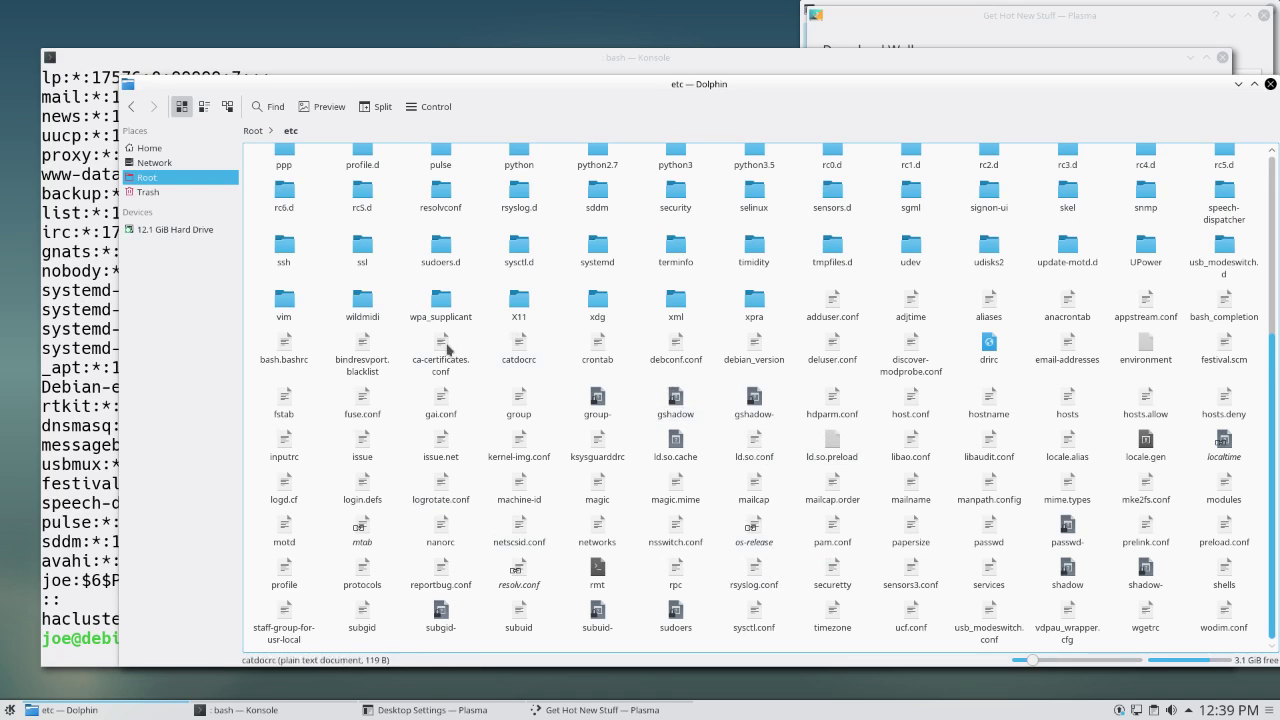
{"action": "left_click", "coordinate": [9, 710]}
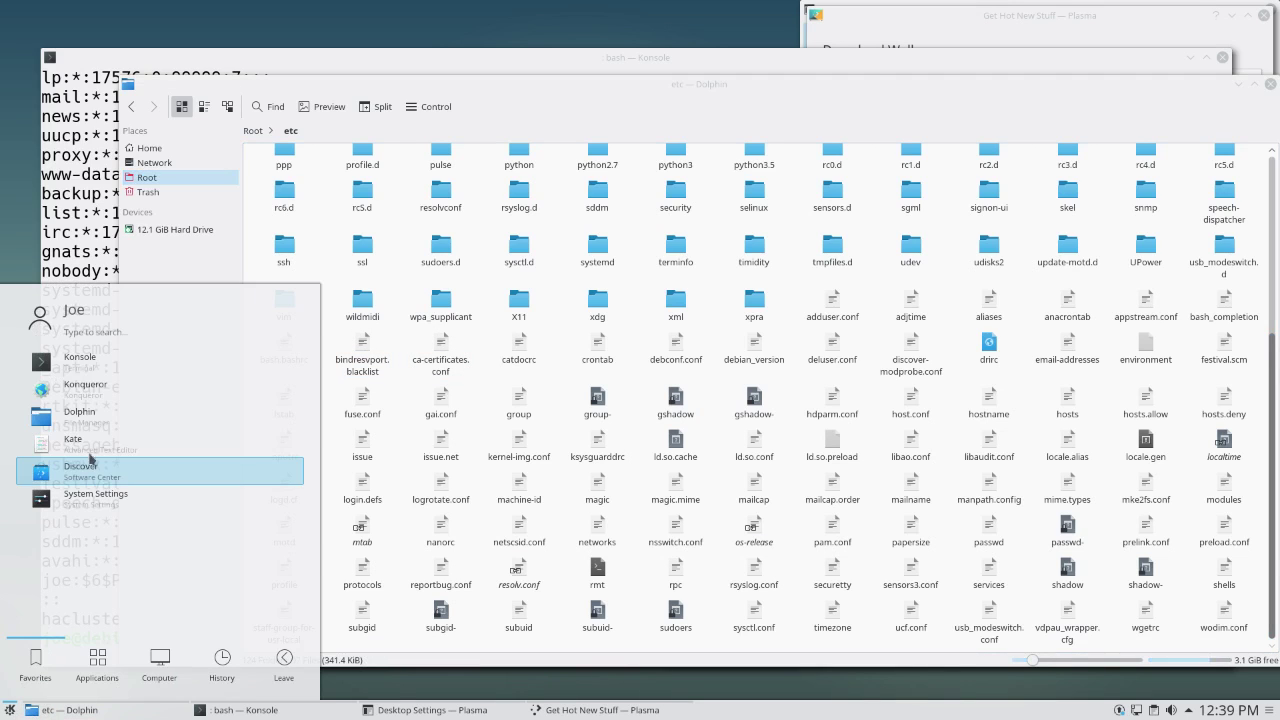
{"action": "left_click", "coordinate": [125, 507]}
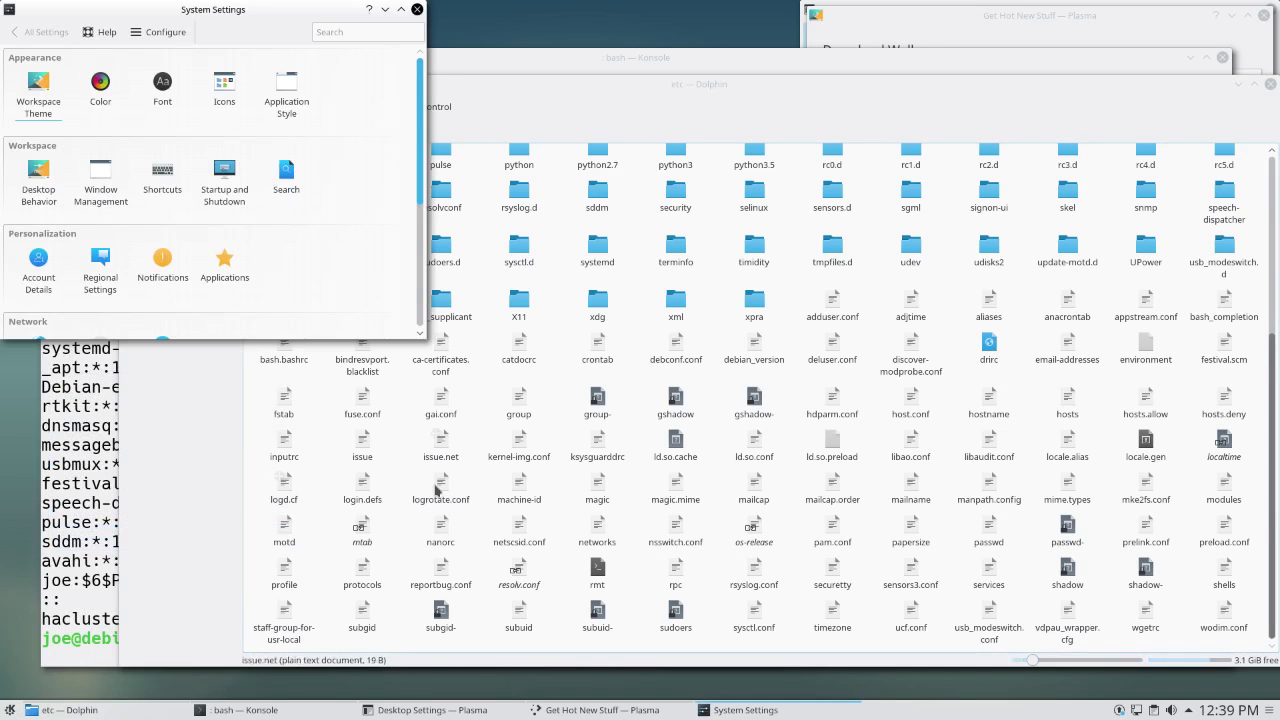
{"action": "scroll", "coordinate": [328, 246], "scroll_direction": "down", "scroll_amount": 5}
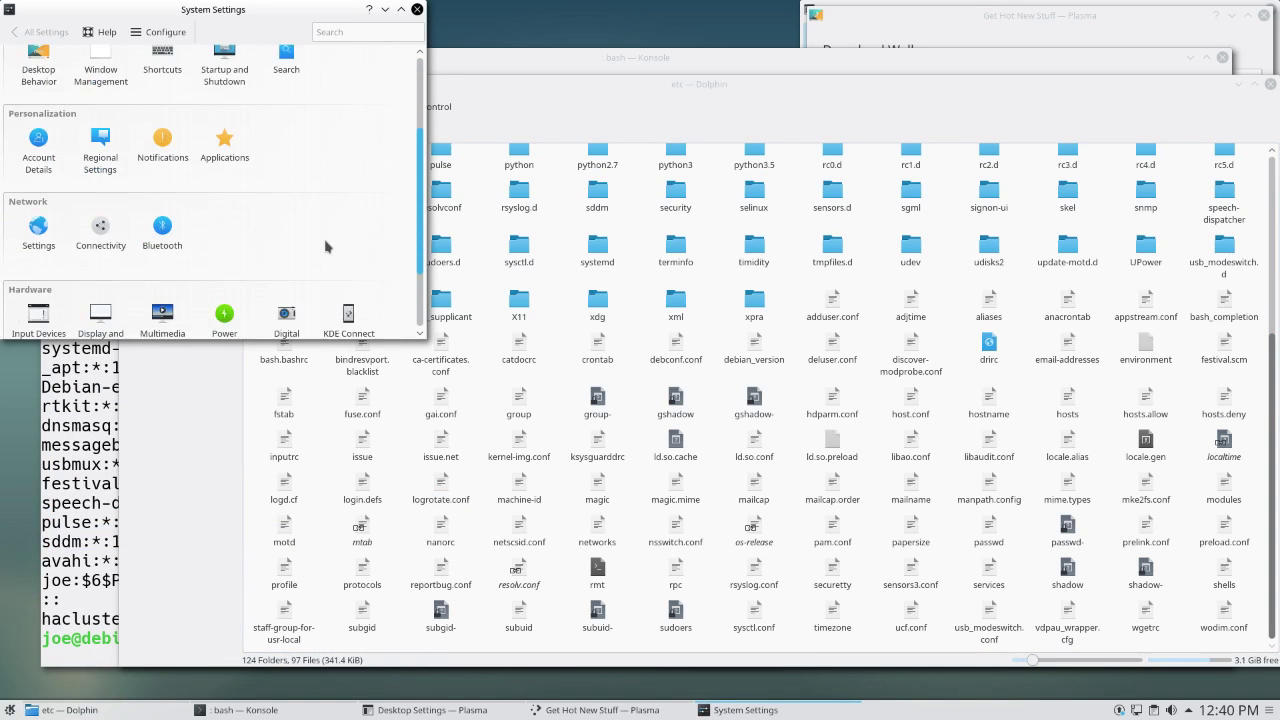
{"action": "scroll", "coordinate": [322, 277], "scroll_direction": "up", "scroll_amount": 2}
{"action": "scroll", "coordinate": [165, 250], "scroll_direction": "up", "scroll_amount": 1}
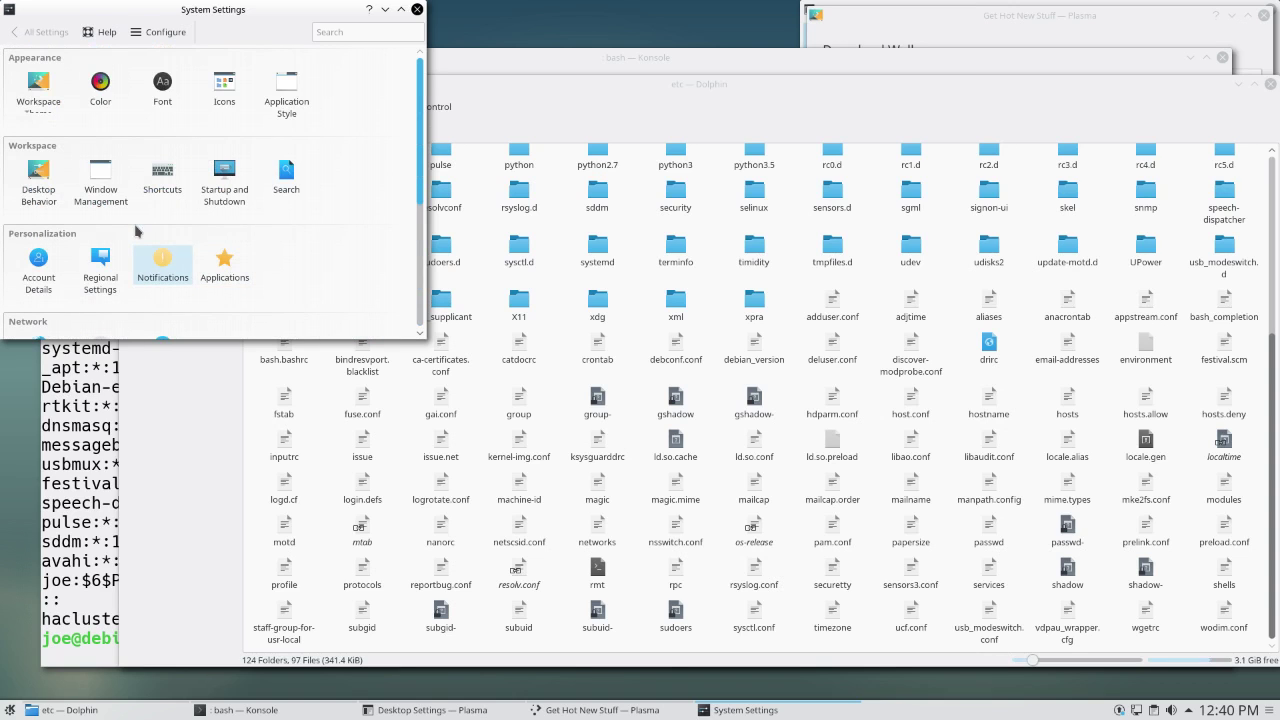
{"action": "scroll", "coordinate": [289, 283], "scroll_direction": "down", "scroll_amount": 3}
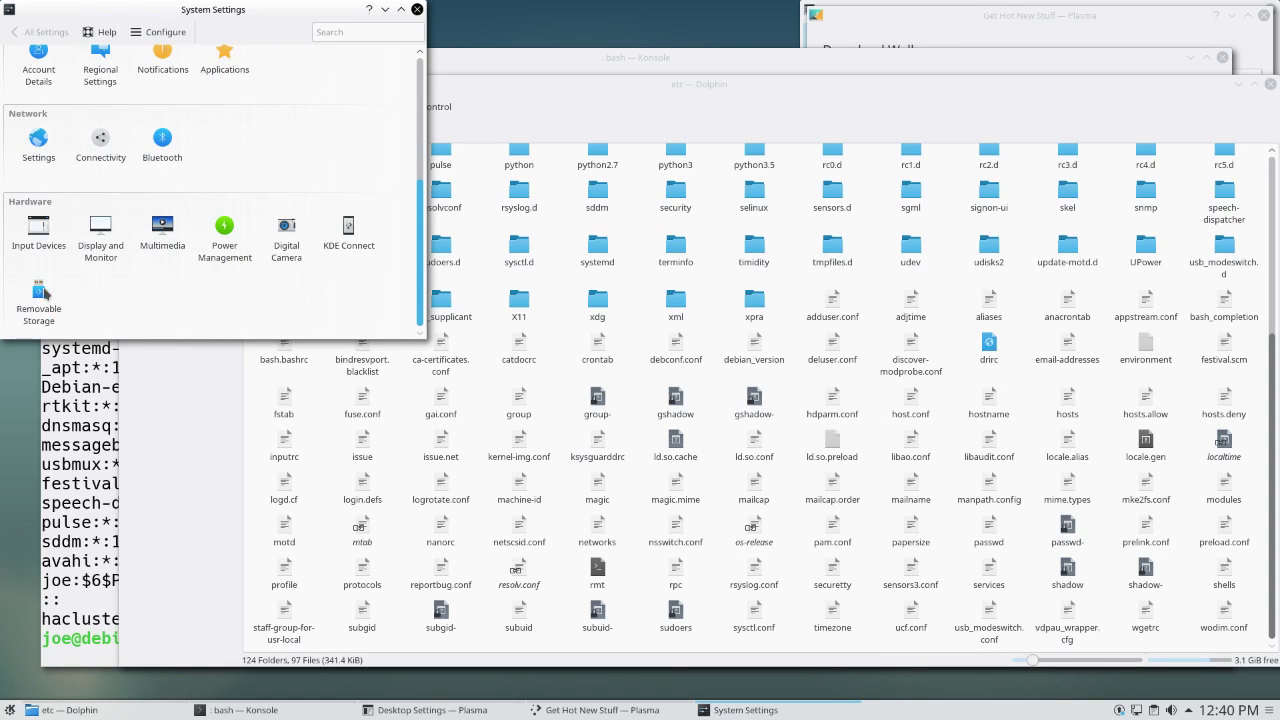
{"action": "scroll", "coordinate": [105, 287], "scroll_direction": "up", "scroll_amount": 1}
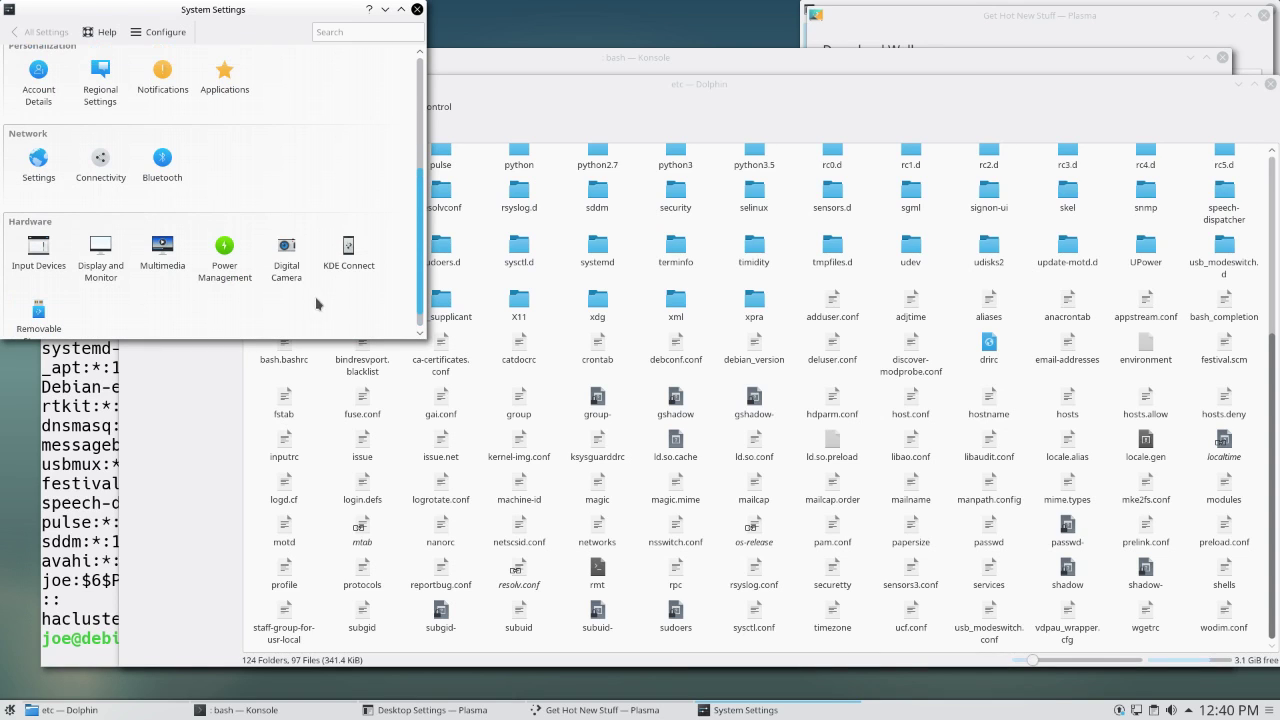
{"action": "scroll", "coordinate": [318, 303], "scroll_direction": "up", "scroll_amount": 1}
{"action": "scroll", "coordinate": [320, 300], "scroll_direction": "up", "scroll_amount": 3}
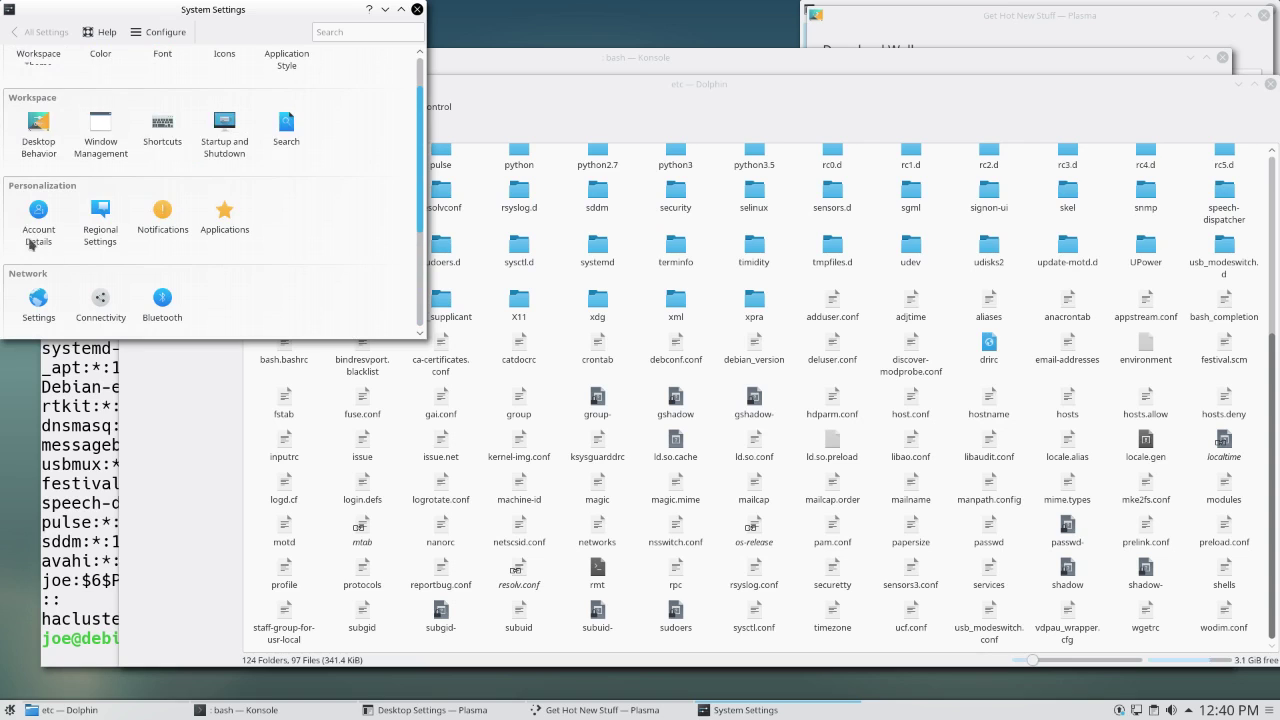
{"action": "left_click", "coordinate": [36, 228]}
{"action": "left_click", "coordinate": [46, 120]}
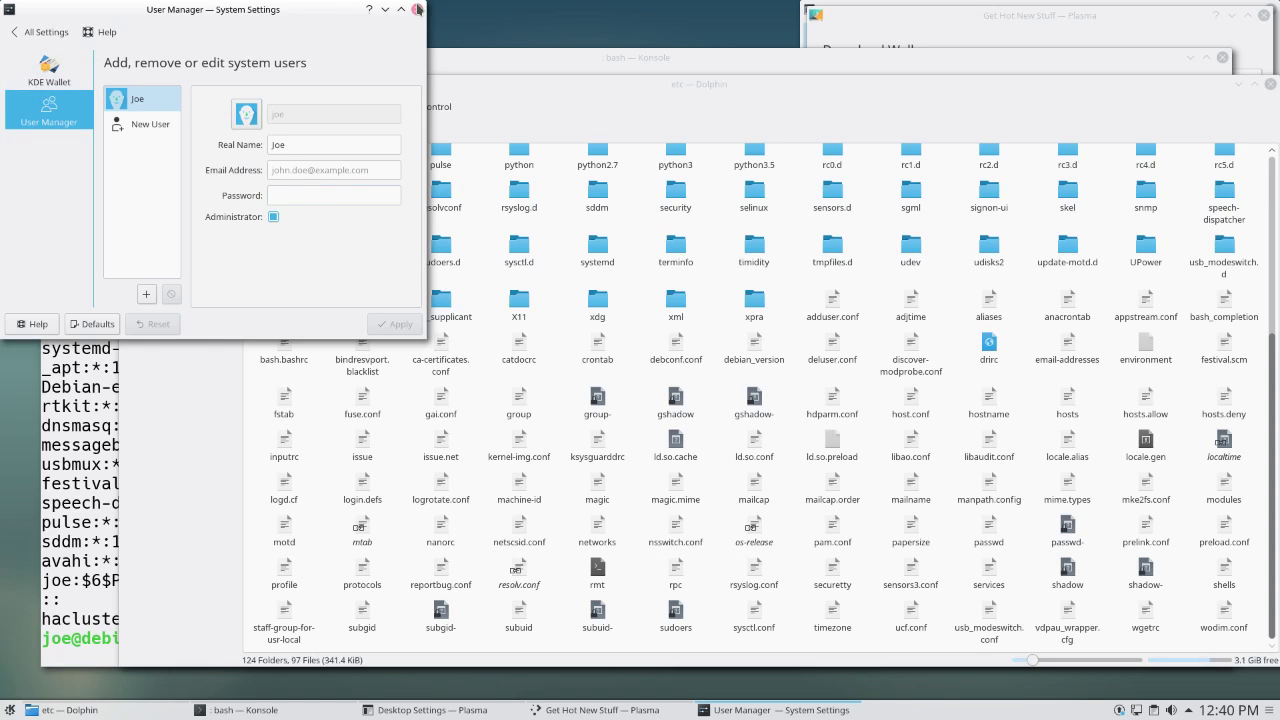
{"action": "left_click", "coordinate": [417, 9]}
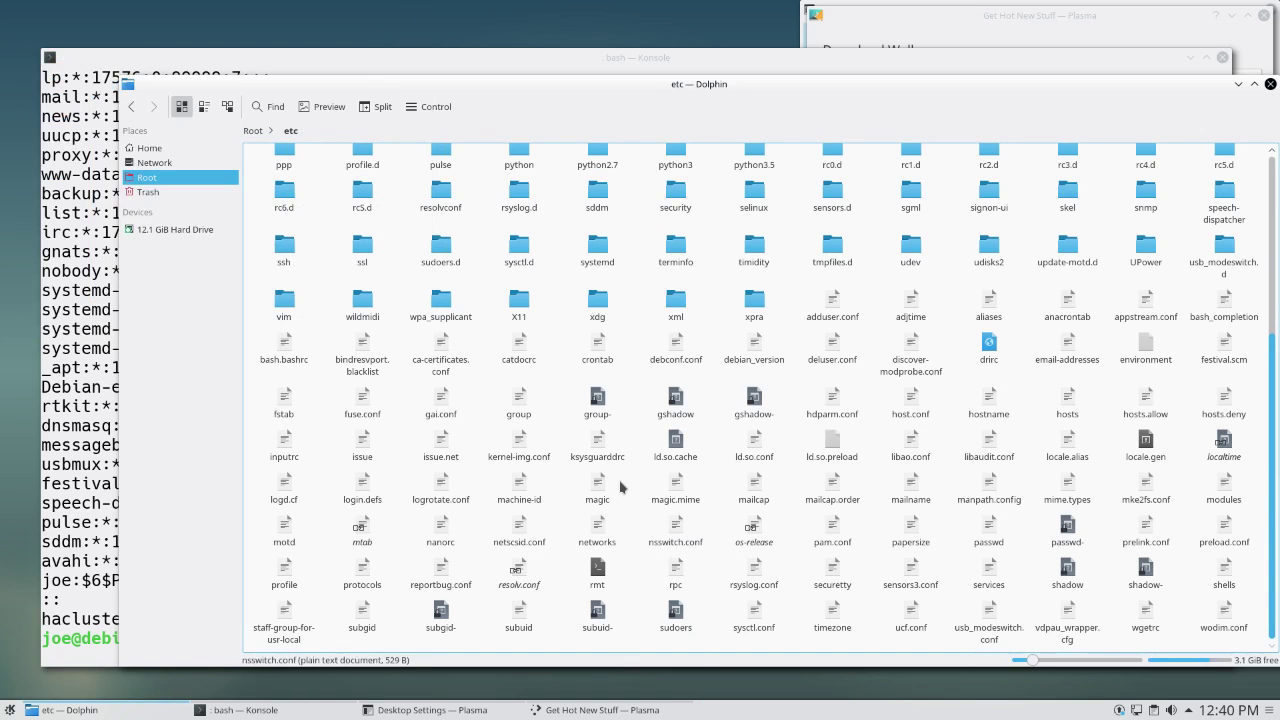
Go up from the etc folder to root and open the dev folder.
{"action": "scroll", "coordinate": [783, 441], "scroll_direction": "up", "scroll_amount": 3}
{"action": "scroll", "coordinate": [846, 523], "scroll_direction": "down", "scroll_amount": 1}
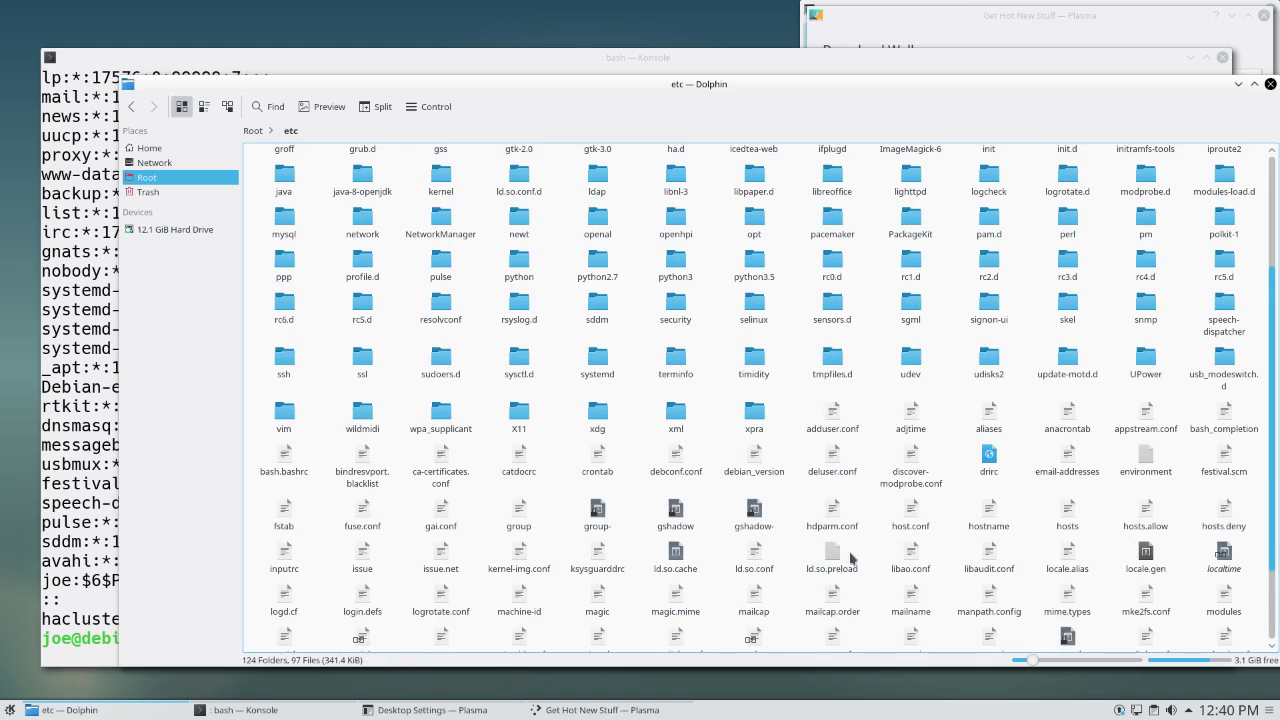
{"action": "scroll", "coordinate": [672, 470], "scroll_direction": "down", "scroll_amount": 3}
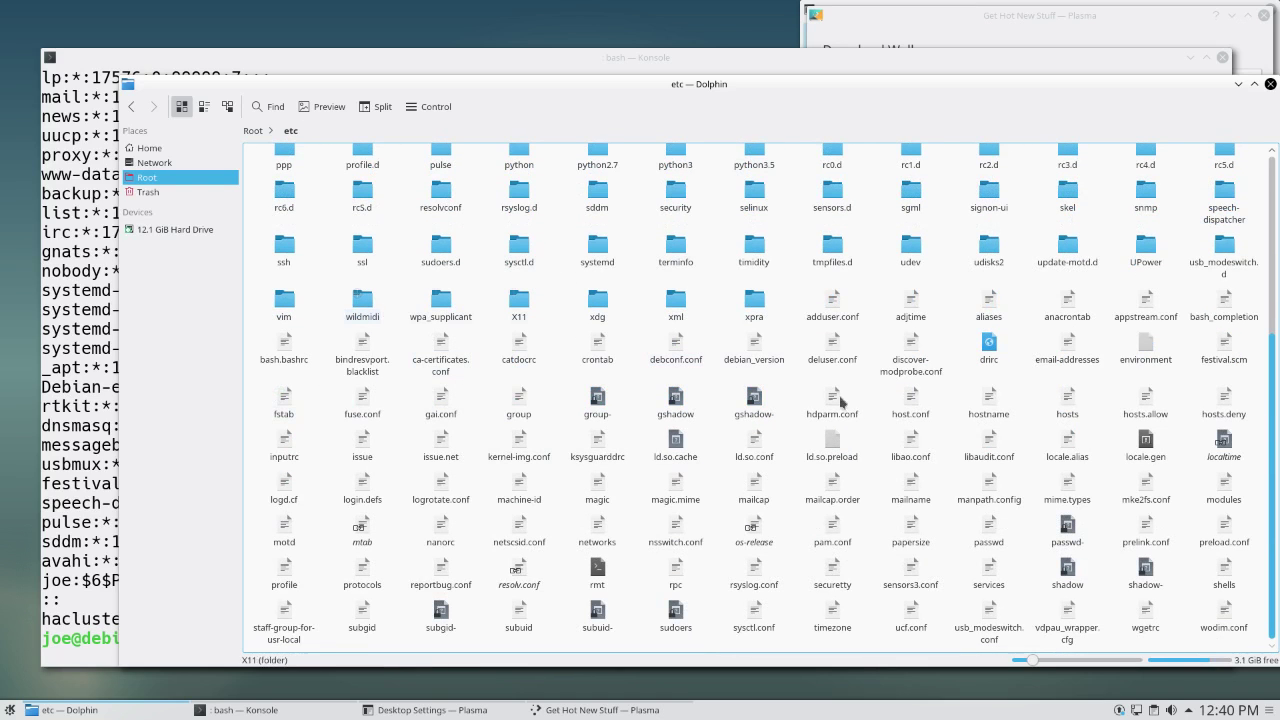
{"action": "left_click", "coordinate": [258, 133]}
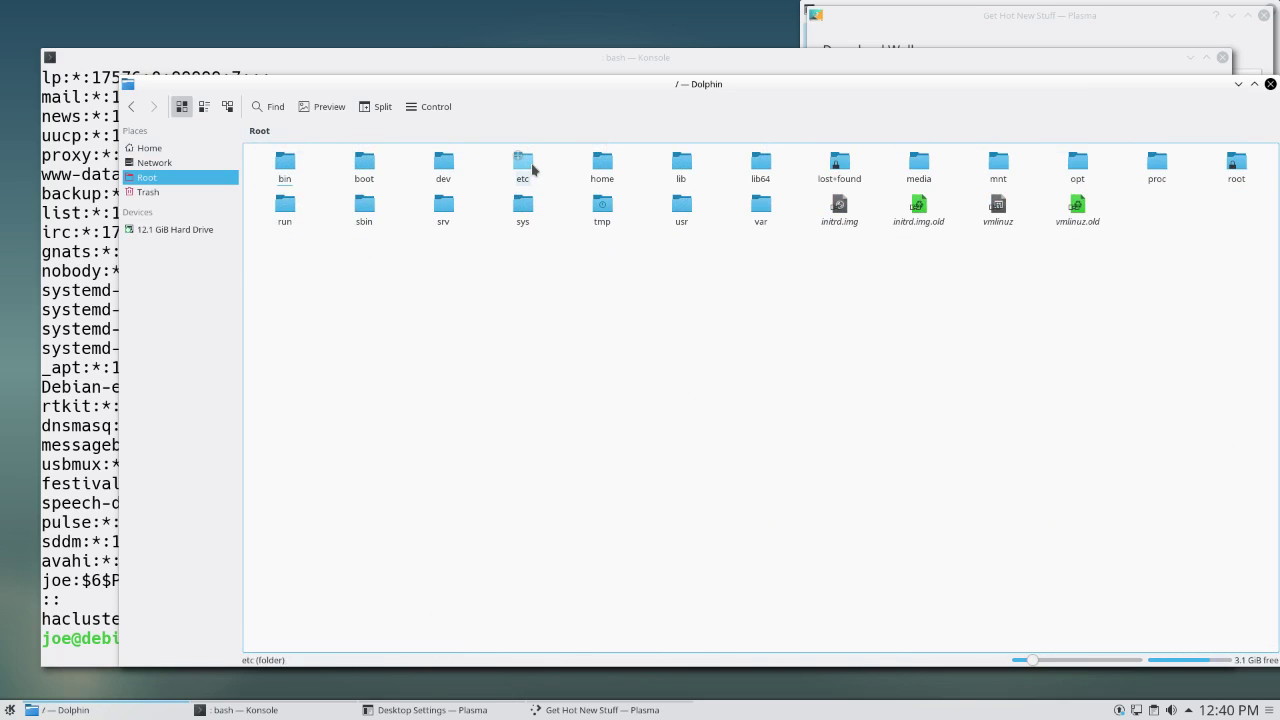
{"action": "left_click", "coordinate": [443, 163]}
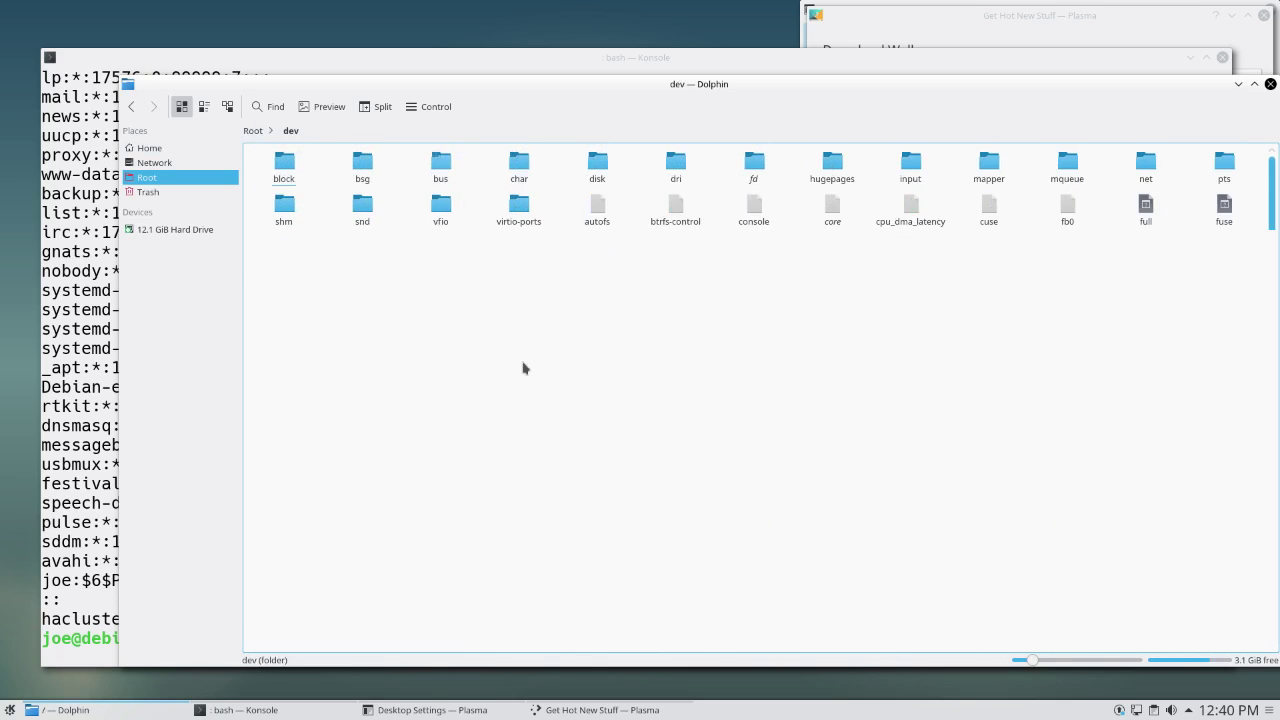
Look inside the pts subfolder of /dev, then return to the dev listing.
{"action": "scroll", "coordinate": [612, 406], "scroll_direction": "down", "scroll_amount": 1}
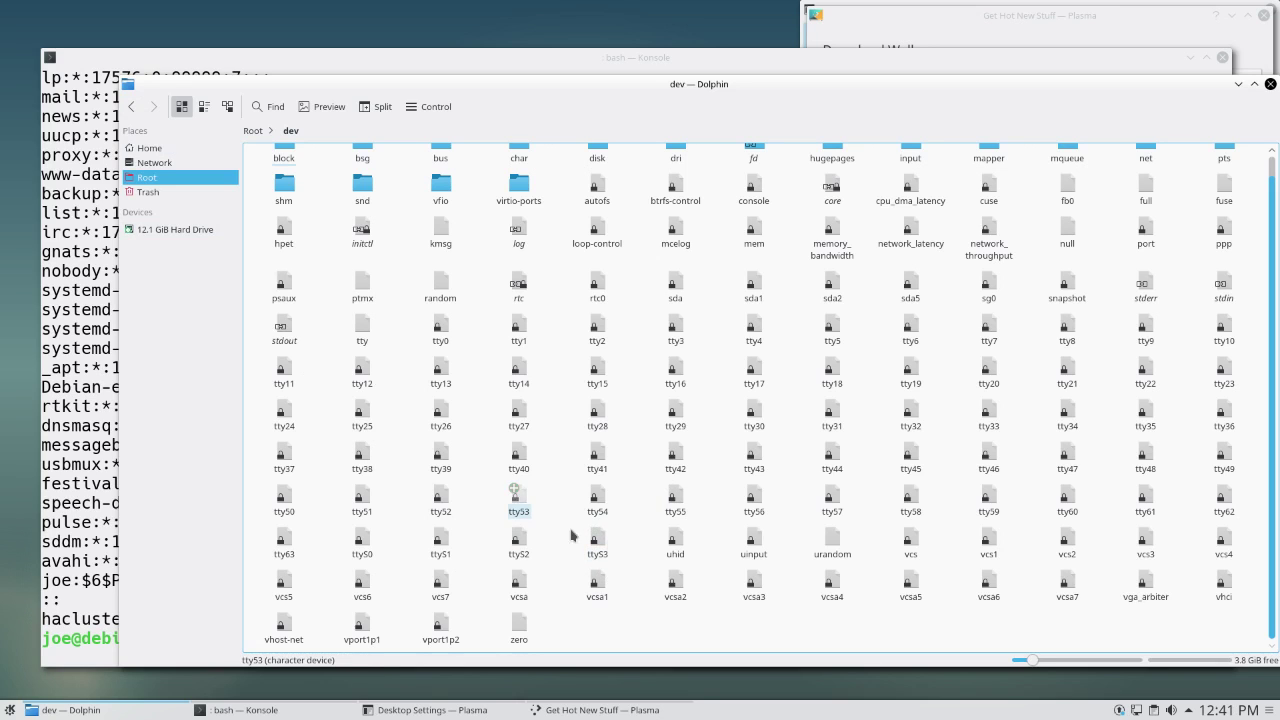
{"action": "scroll", "coordinate": [567, 371], "scroll_direction": "up", "scroll_amount": 1}
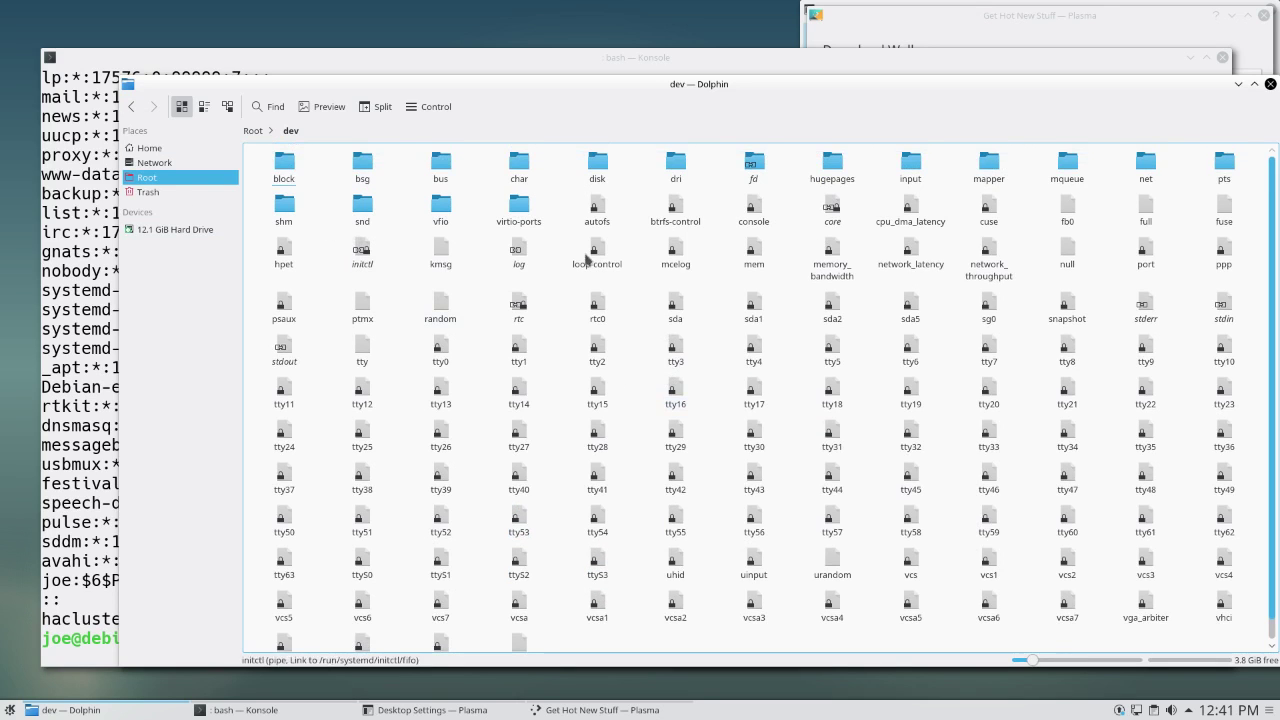
{"action": "left_click", "coordinate": [1224, 165]}
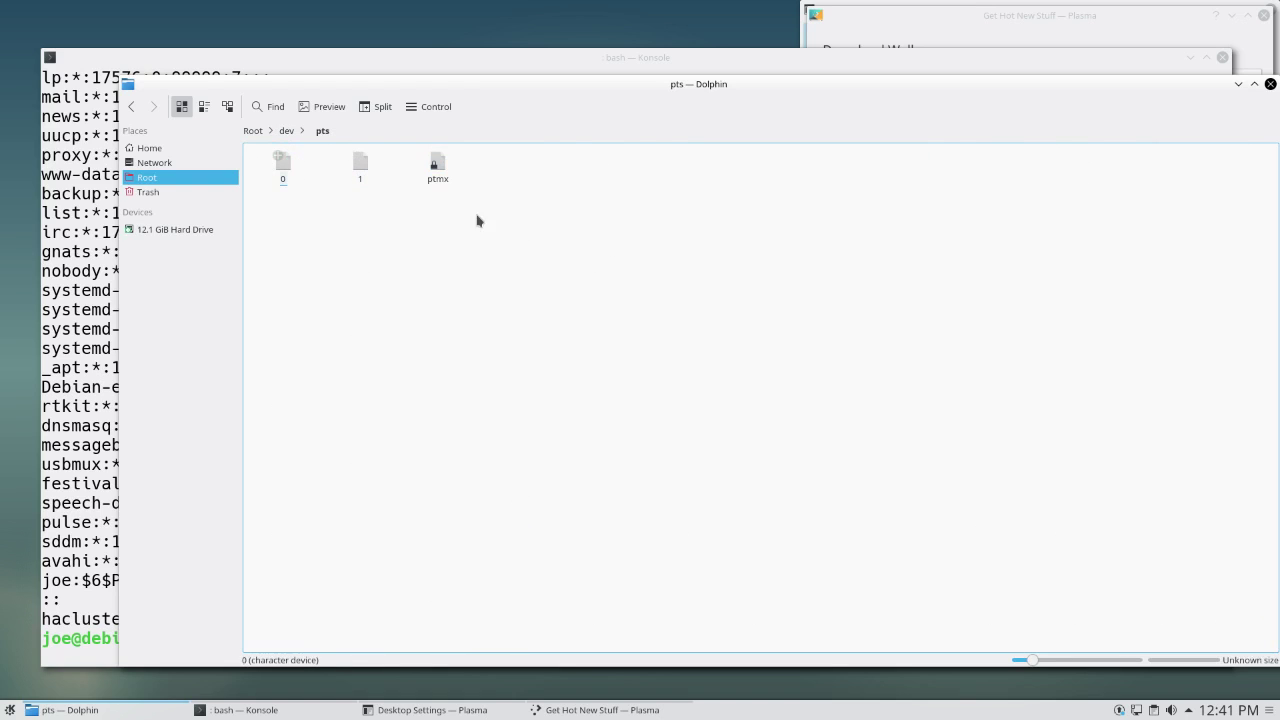
{"action": "key", "text": "alt+Left"}
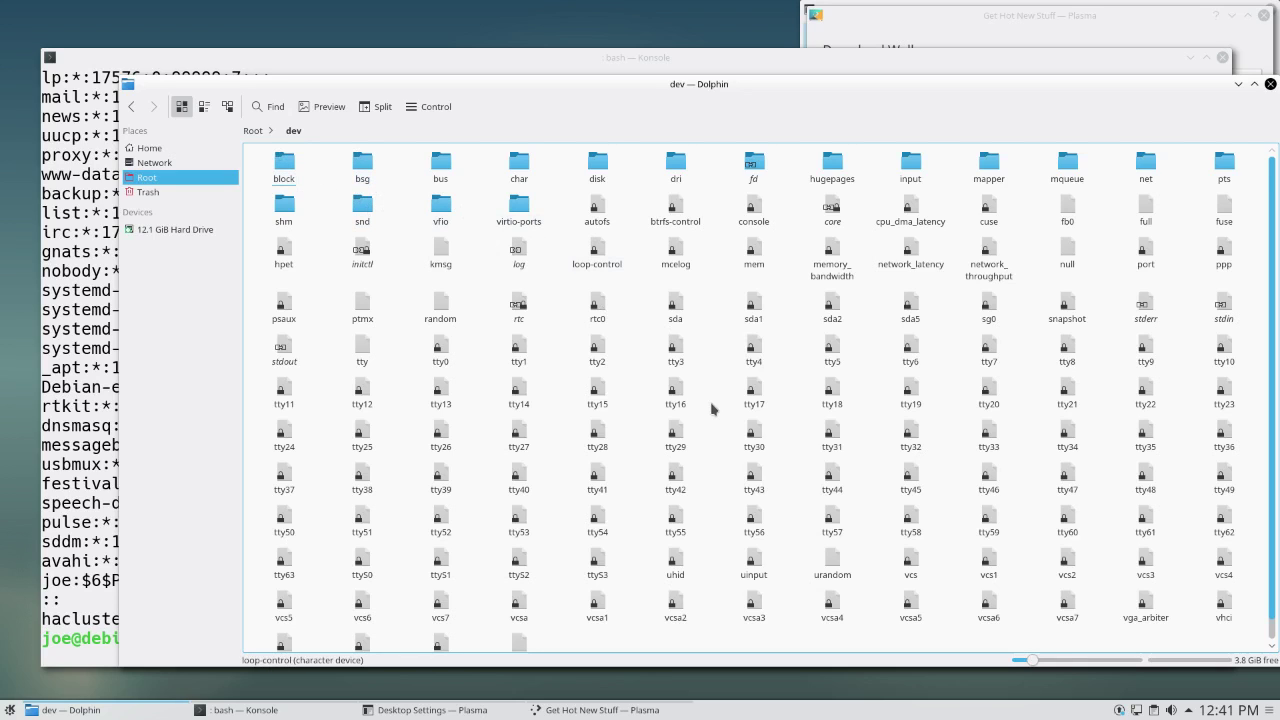
Try opening the urandom device file, cancel the application chooser, then go up to root.
{"action": "scroll", "coordinate": [717, 405], "scroll_direction": "down", "scroll_amount": 1}
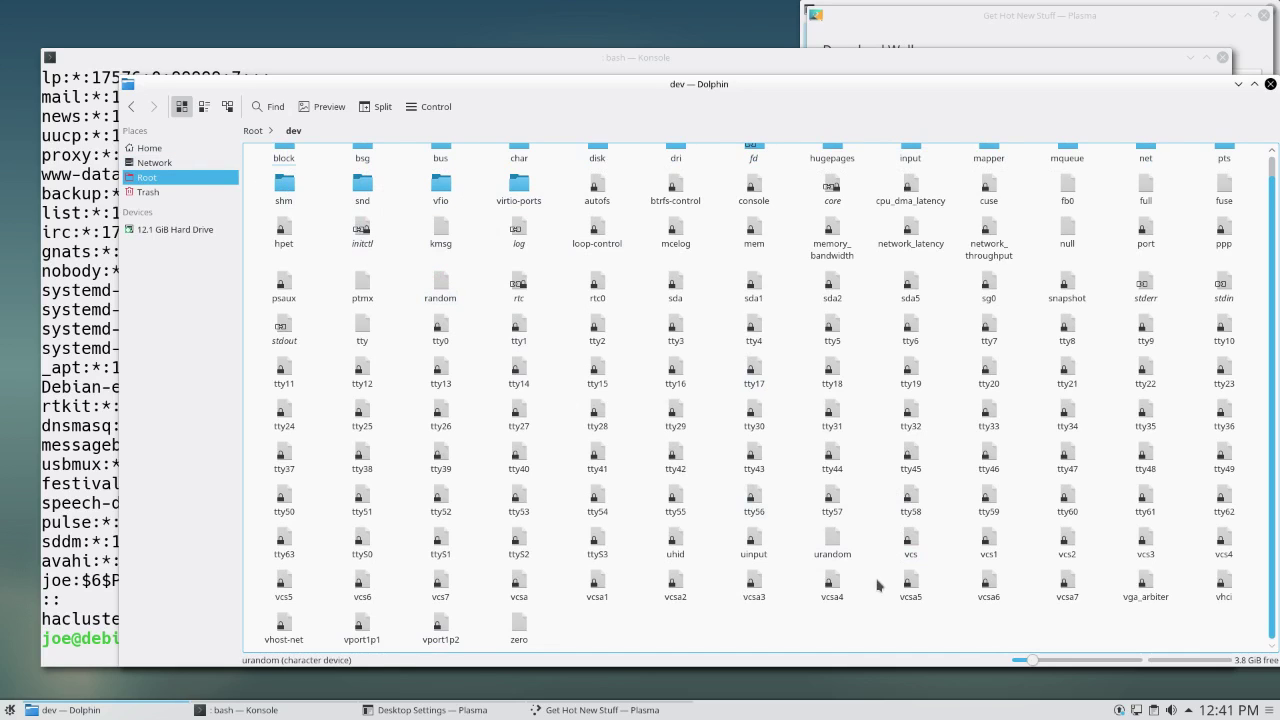
{"action": "double_click", "coordinate": [820, 553]}
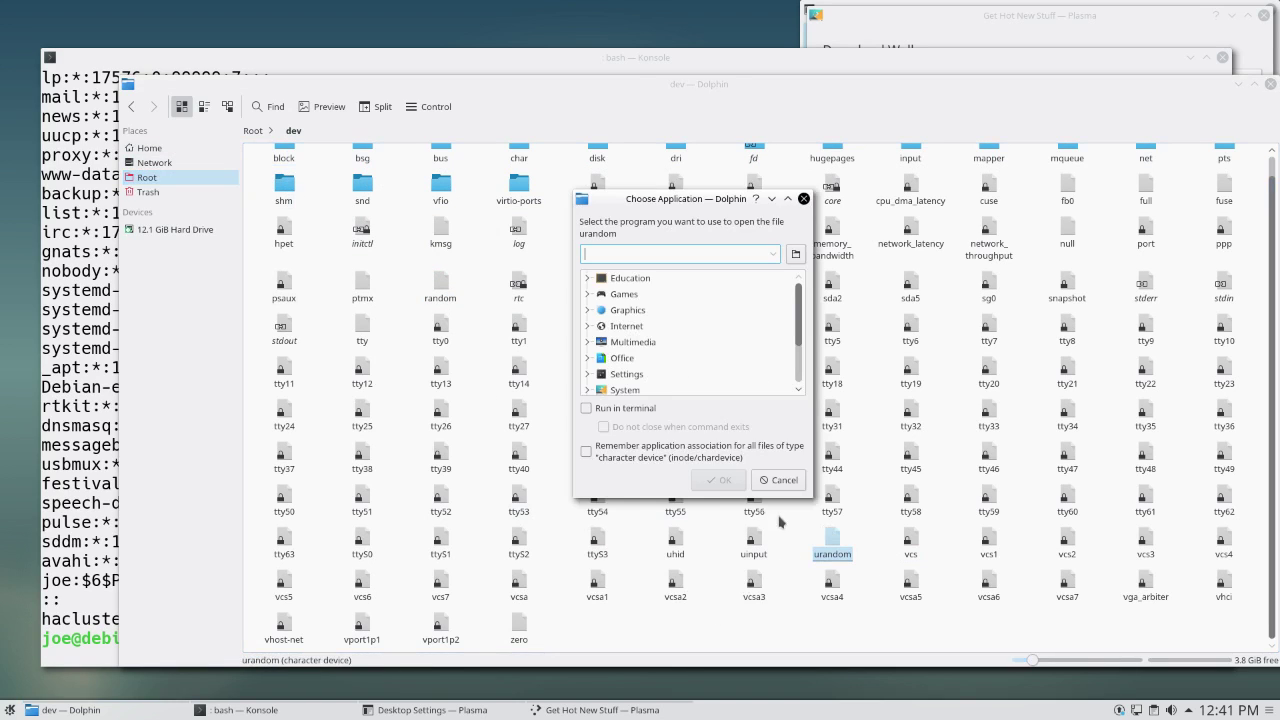
{"action": "left_click", "coordinate": [782, 481]}
{"action": "scroll", "coordinate": [569, 428], "scroll_direction": "up", "scroll_amount": 1}
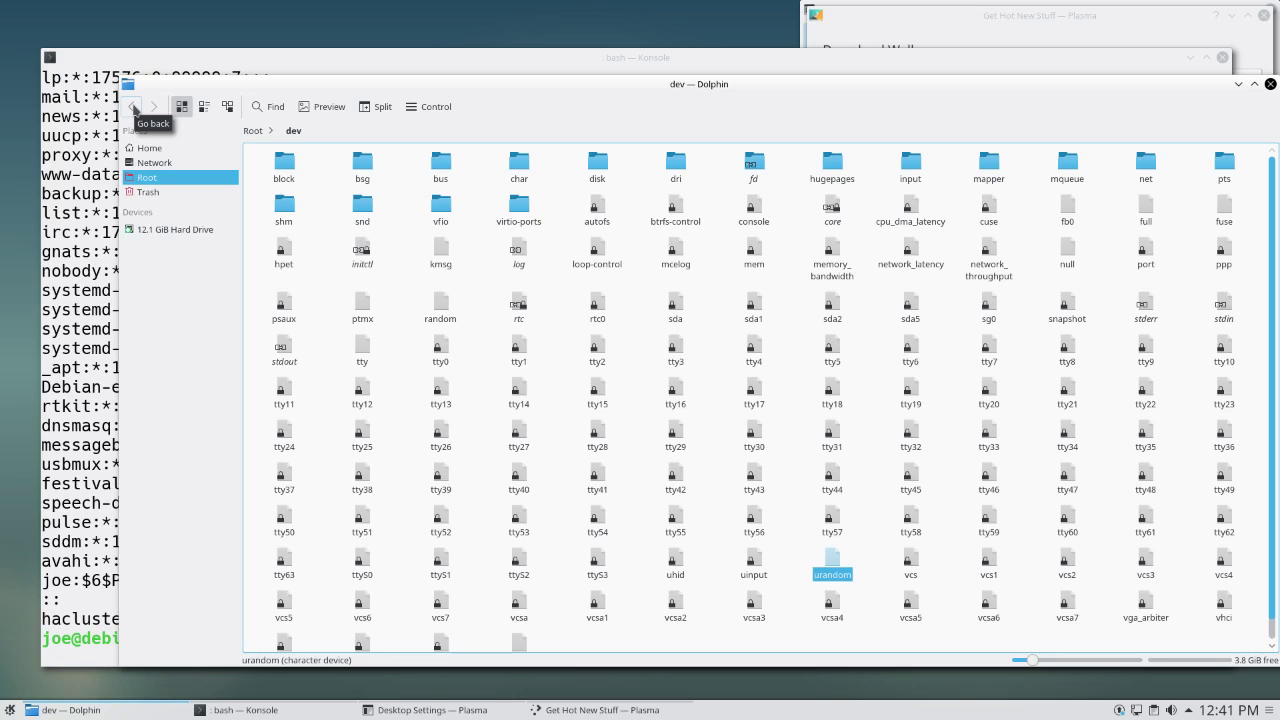
{"action": "left_click", "coordinate": [133, 107]}
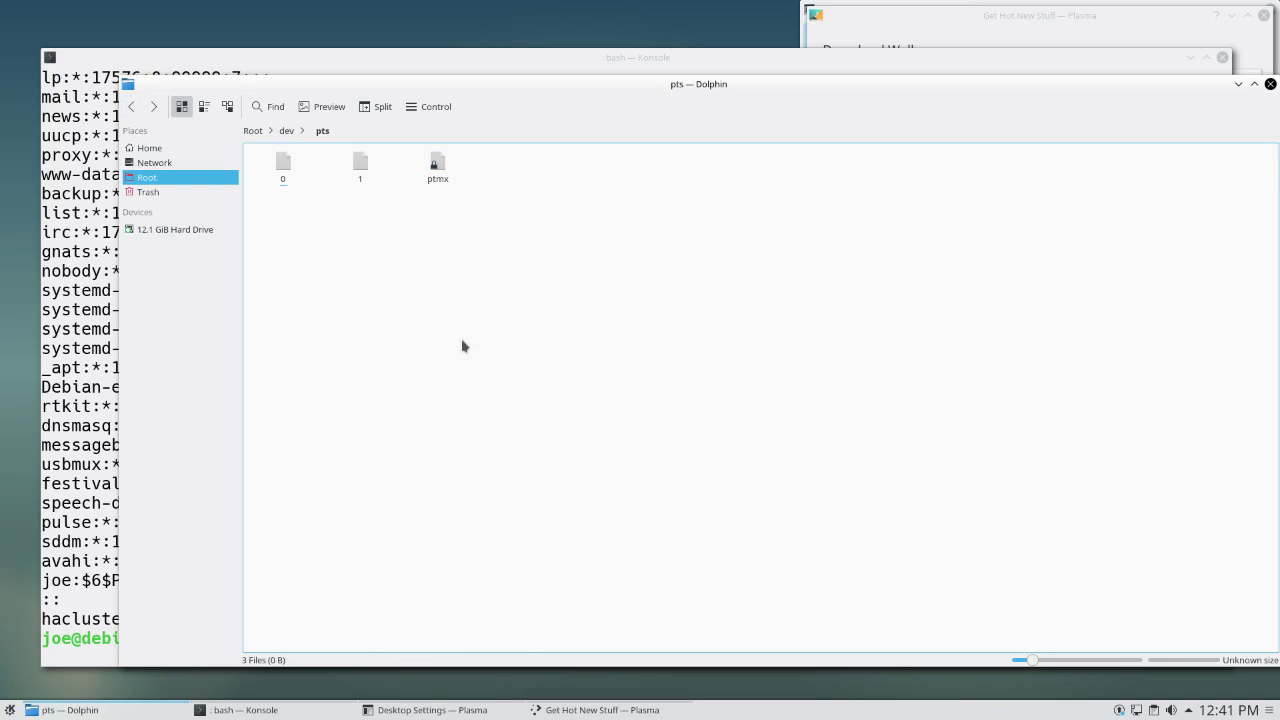
{"action": "left_click", "coordinate": [131, 107]}
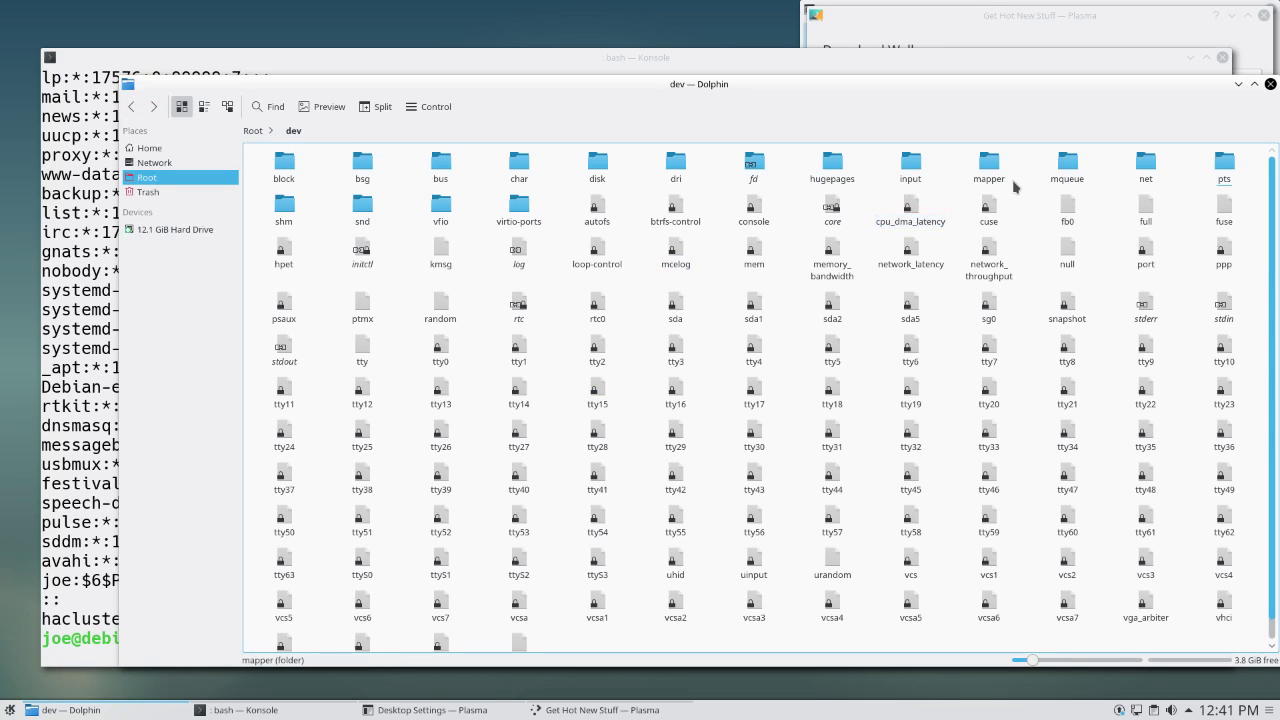
{"action": "left_click", "coordinate": [256, 131]}
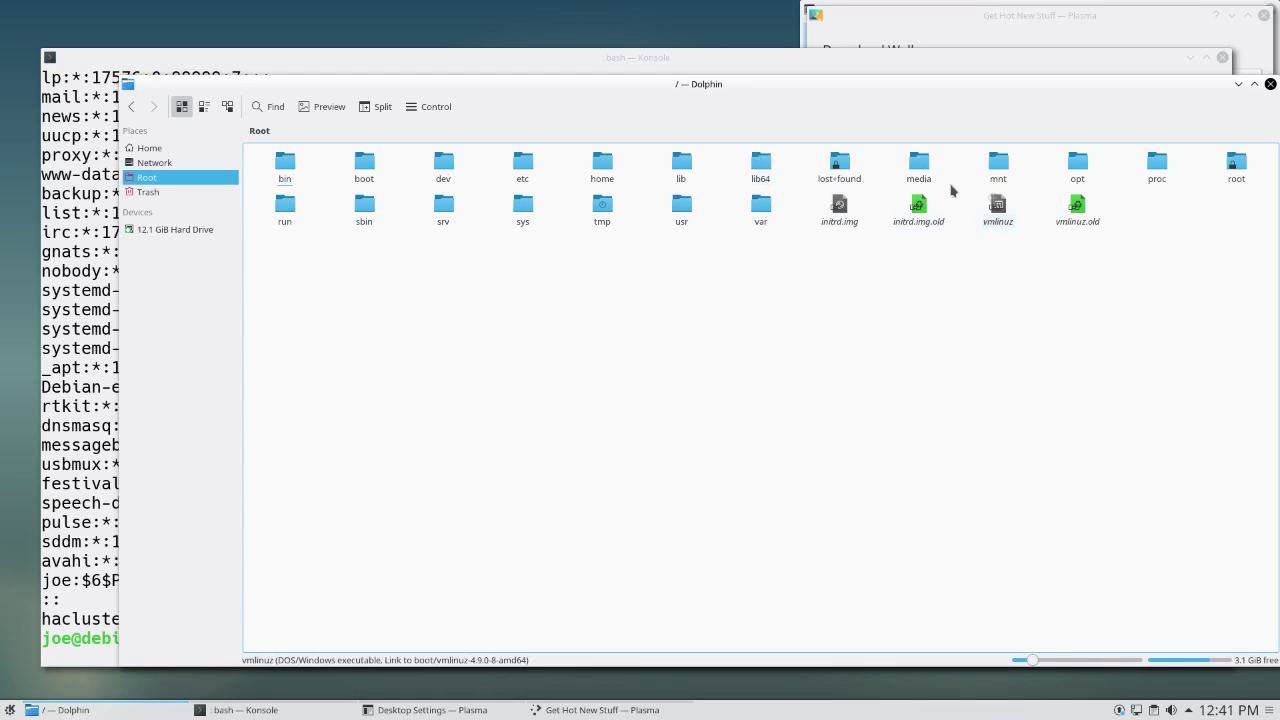
Peek into the media and mnt folders, returning to root after each.
{"action": "left_click", "coordinate": [918, 170]}
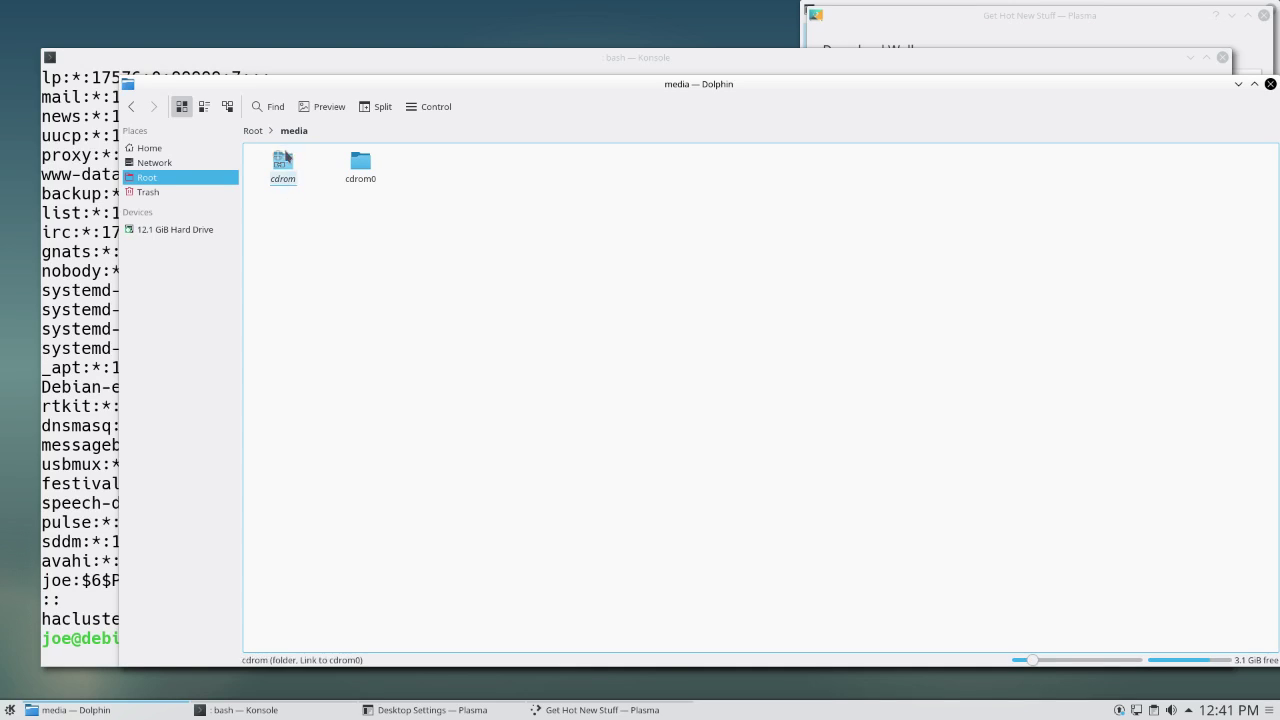
{"action": "left_click", "coordinate": [253, 131]}
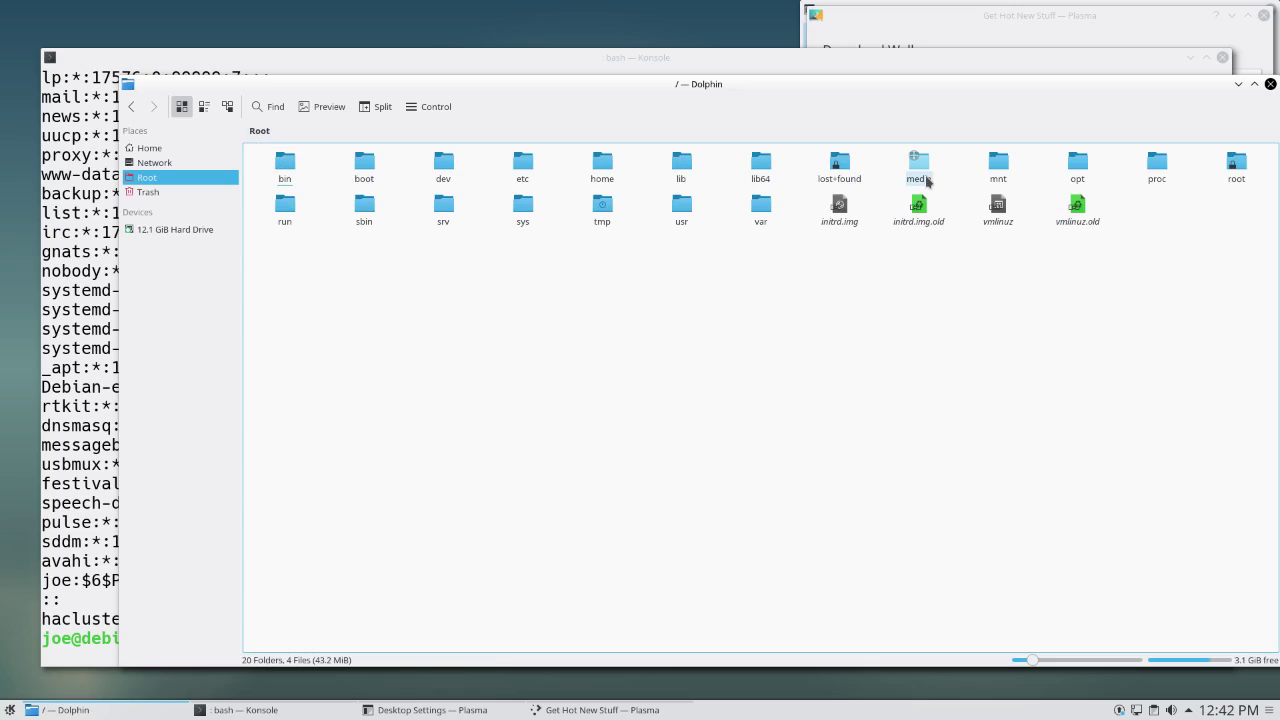
{"action": "left_click", "coordinate": [1000, 168]}
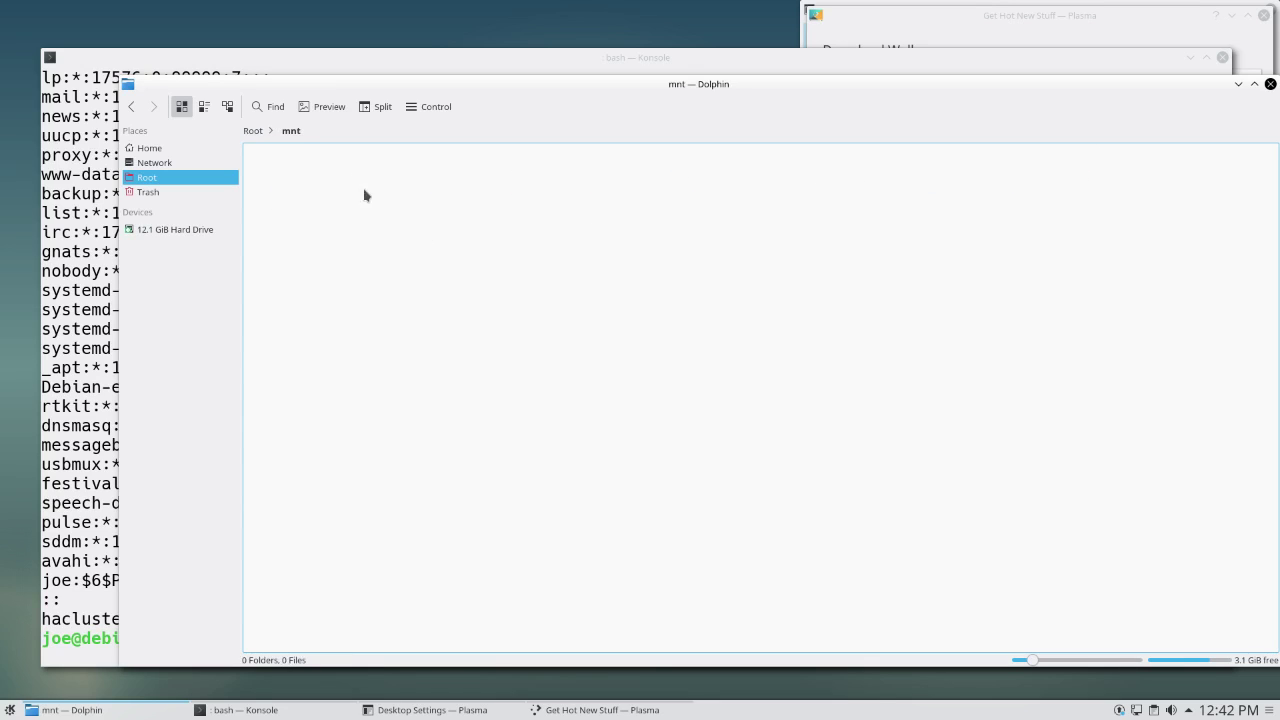
{"action": "left_click", "coordinate": [253, 131]}
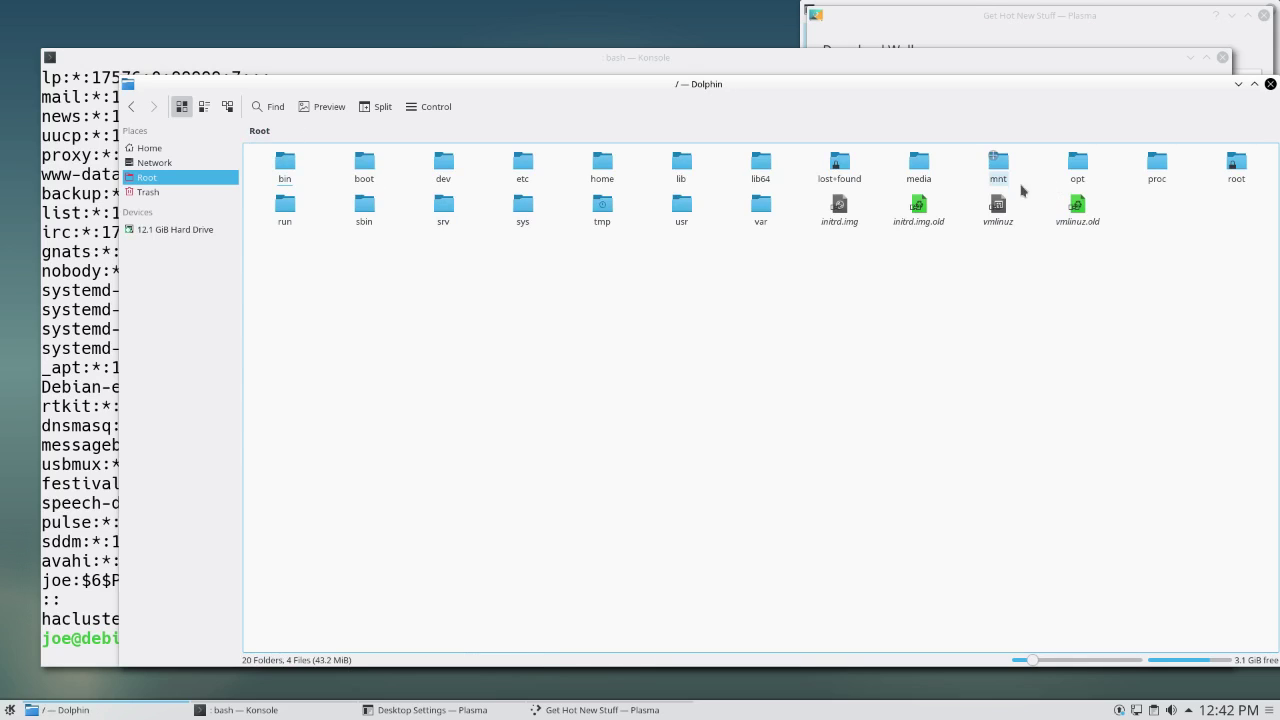
Open the opt folder and its firefox subfolder, then go back up to opt.
{"action": "left_click", "coordinate": [1078, 172]}
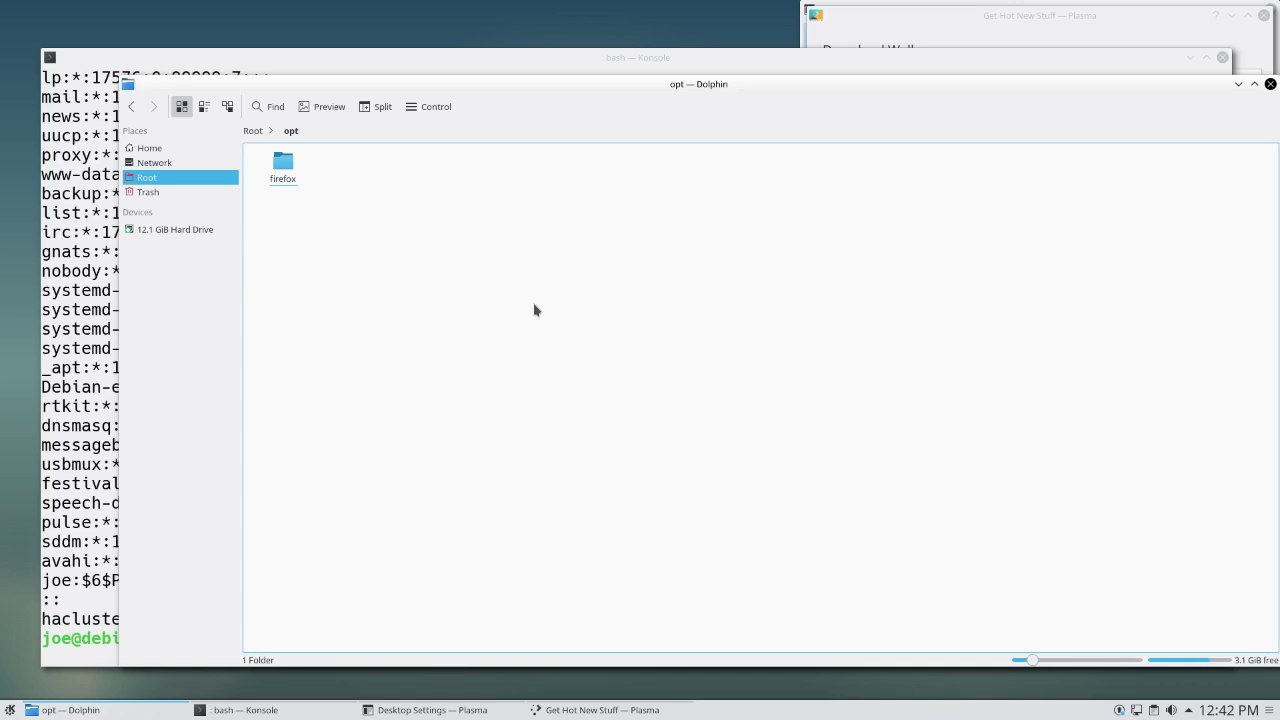
{"action": "double_click", "coordinate": [283, 165]}
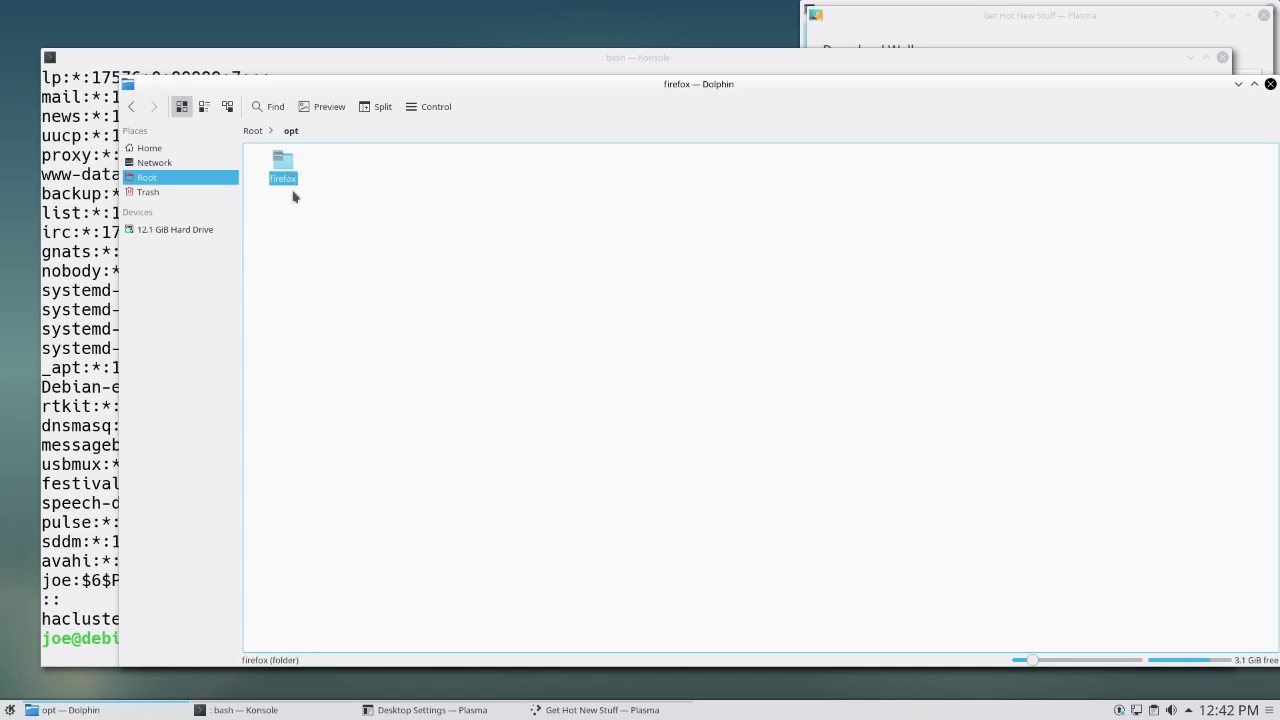
{"action": "left_click", "coordinate": [287, 130]}
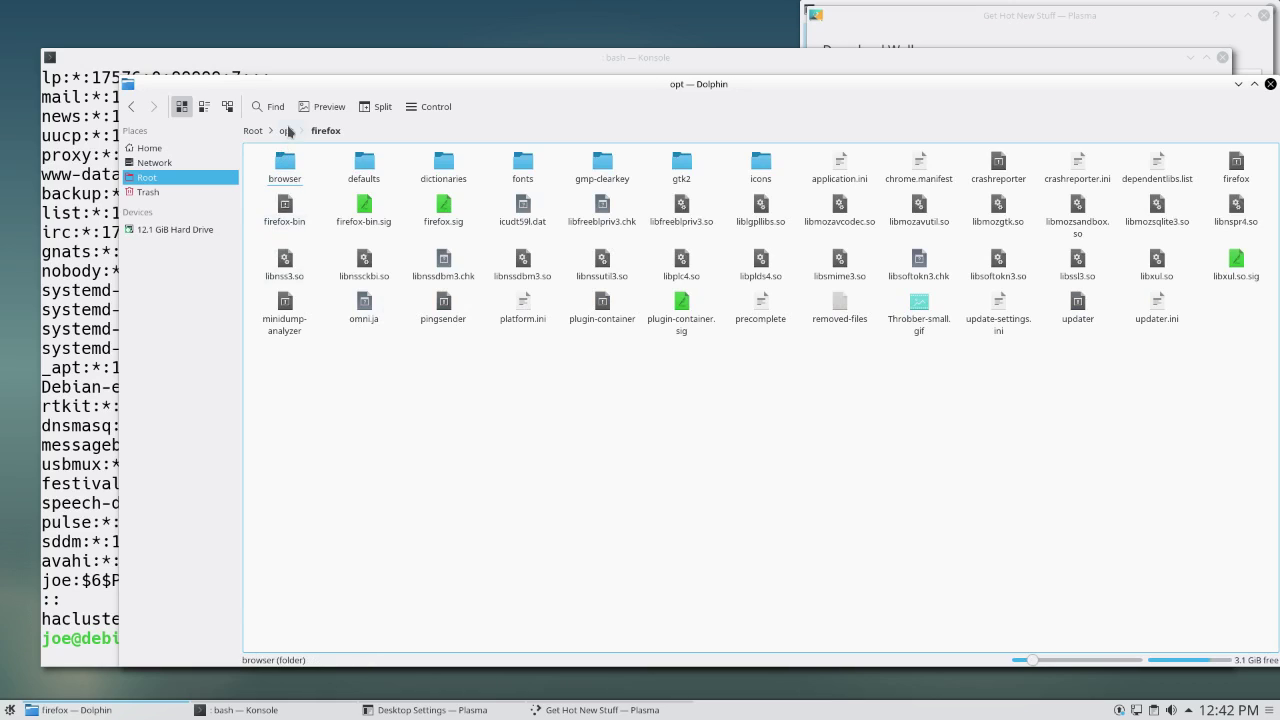
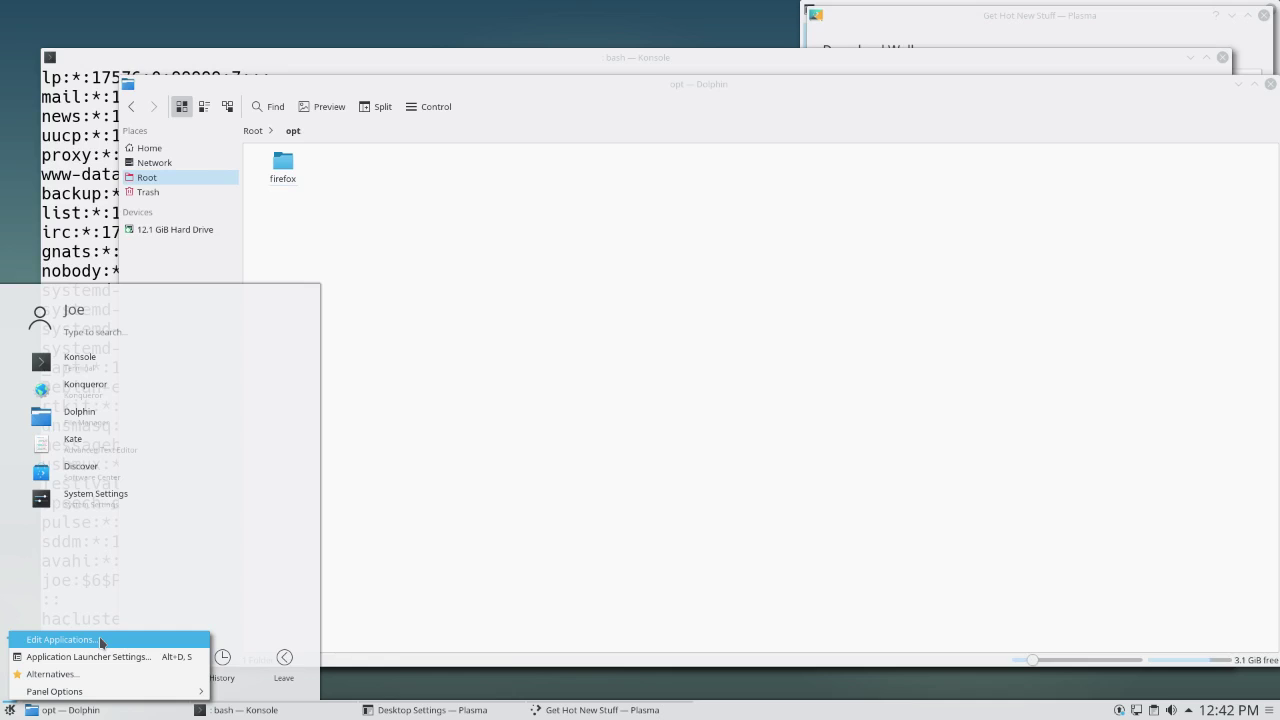
Create a new menu item named Firefox under the Internet category in KDE Menu Editor.
{"action": "left_click", "coordinate": [101, 640]}
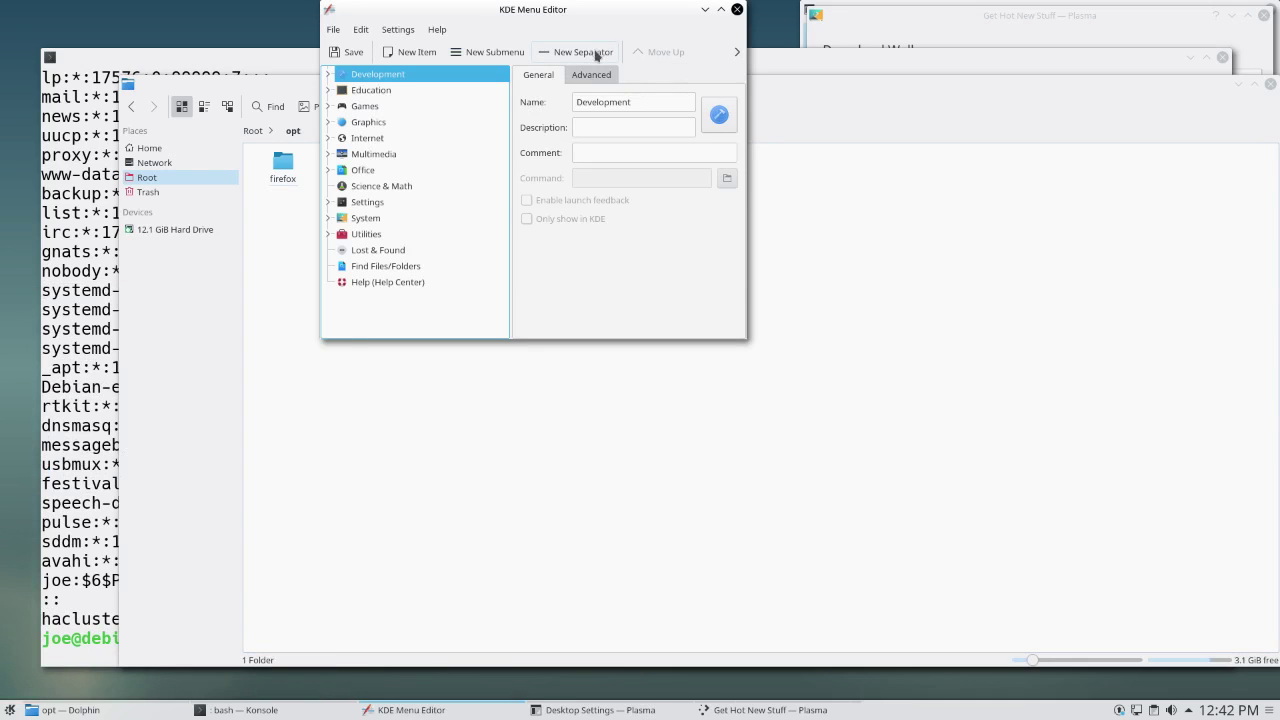
{"action": "left_click", "coordinate": [330, 139]}
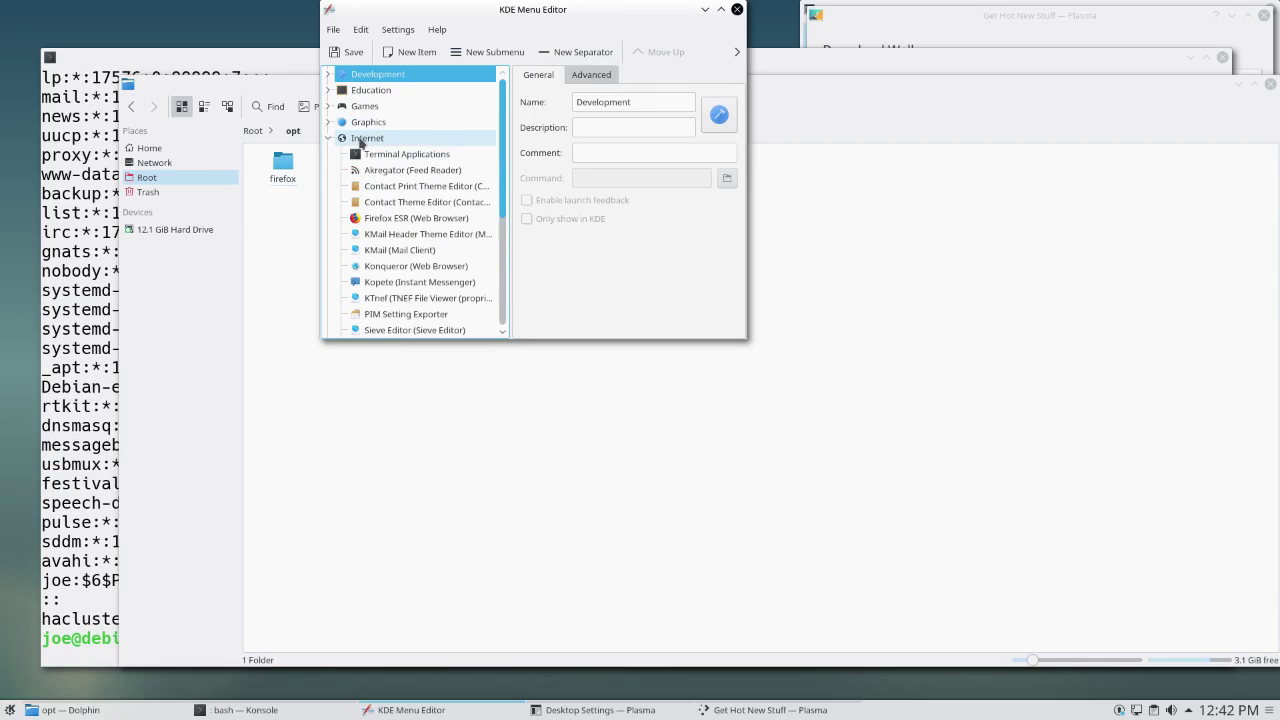
{"action": "right_click", "coordinate": [361, 143]}
{"action": "left_click", "coordinate": [390, 147]}
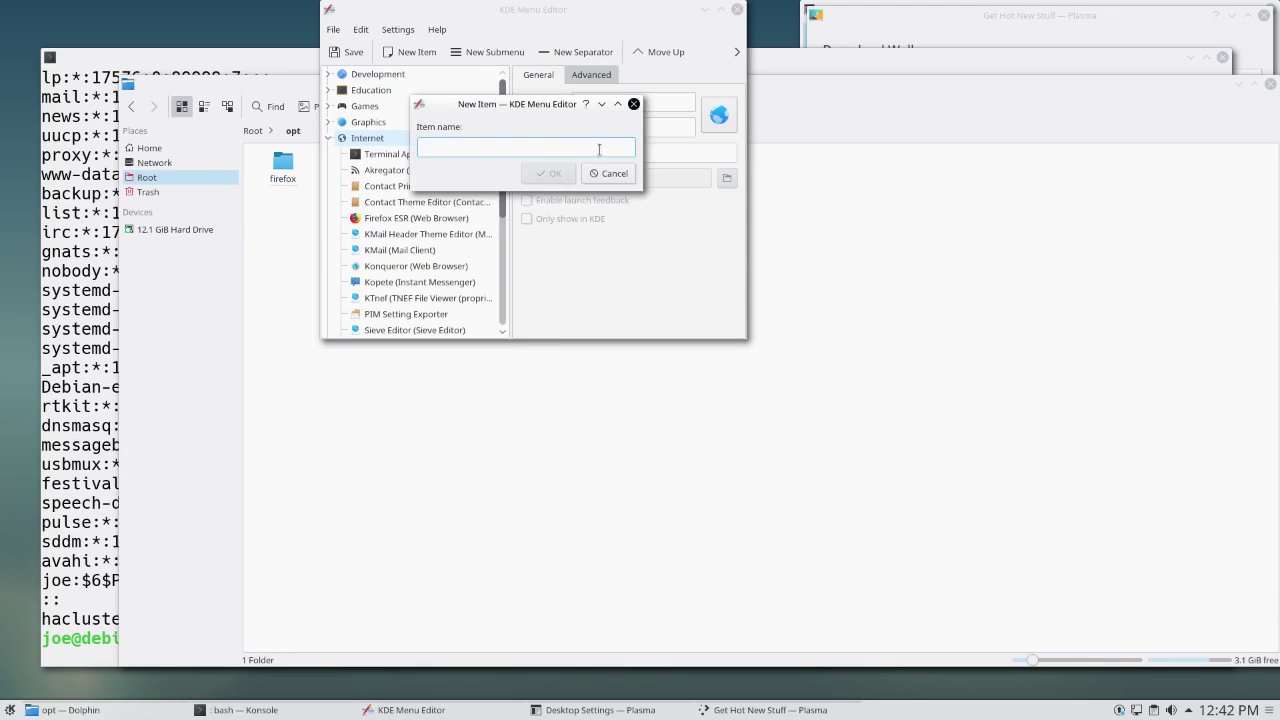
{"action": "type", "text": "Firefox"}
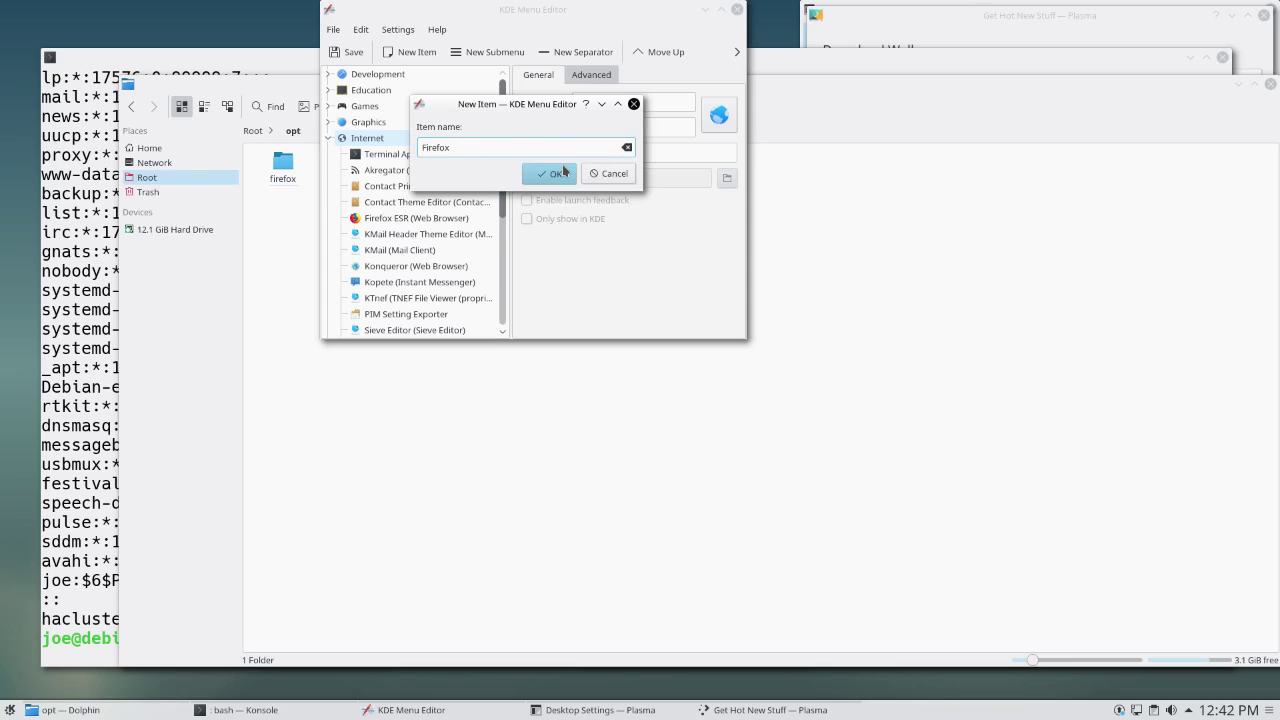
{"action": "left_click", "coordinate": [552, 173]}
Set the Firefox entry's launch command to /opt/firefox/firefox.
{"action": "left_click", "coordinate": [600, 172]}
{"action": "type", "text": "/"}
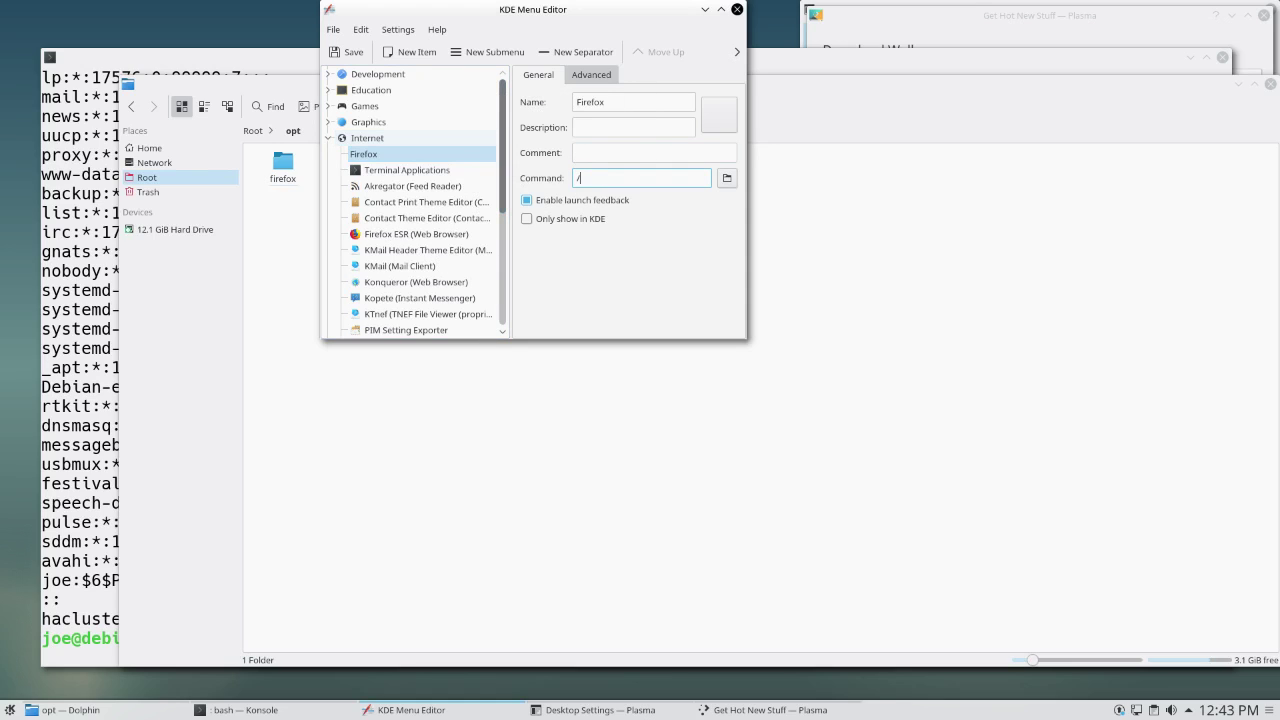
{"action": "type", "text": "opt/fir"}
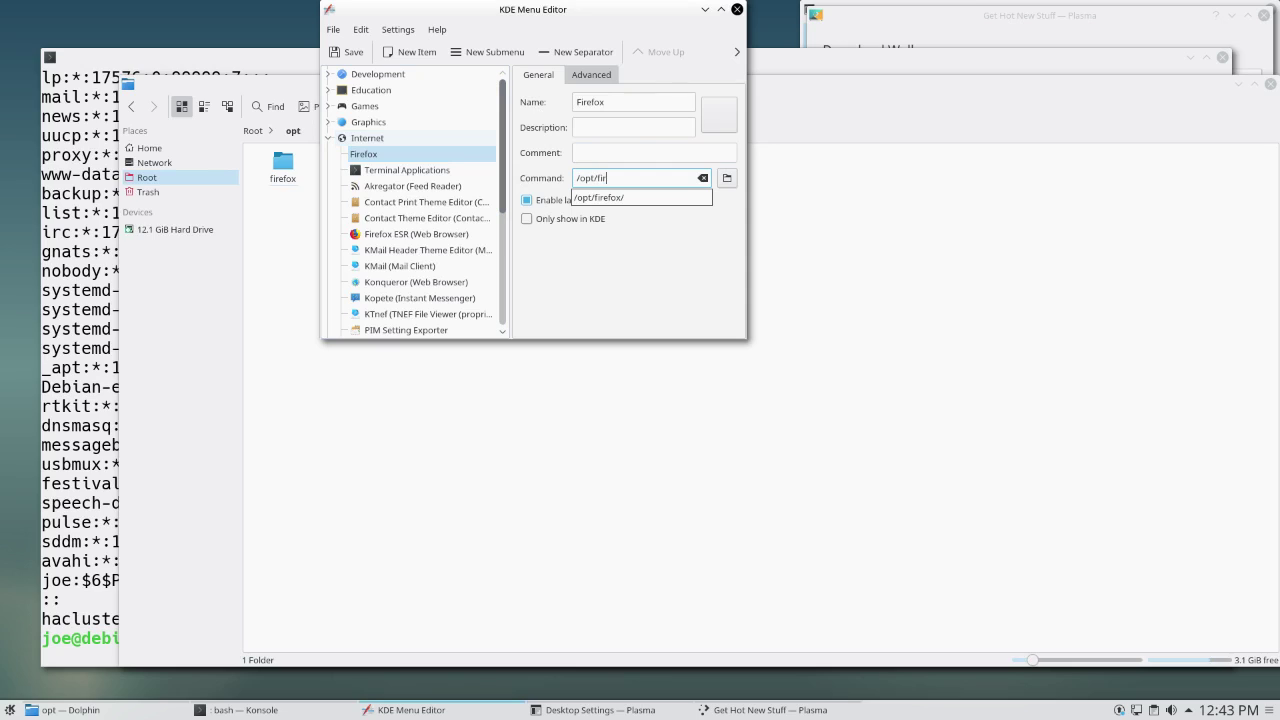
{"action": "type", "text": "efox/firefox"}
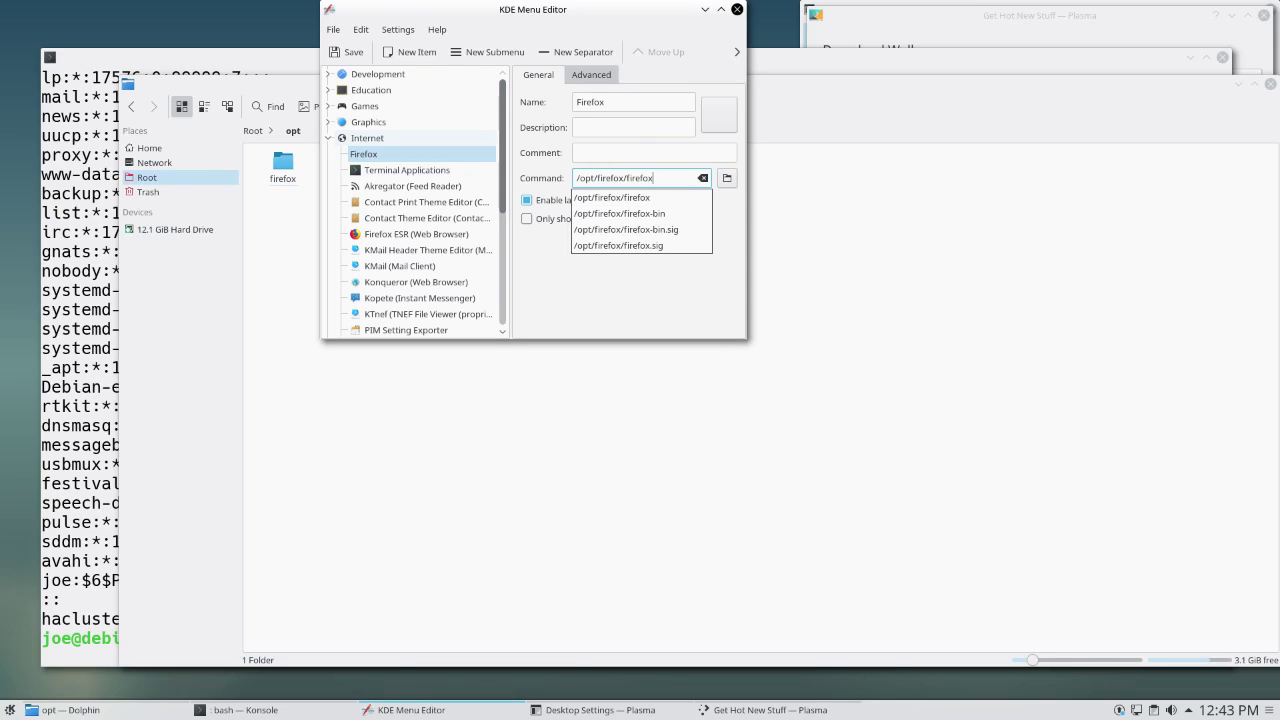
{"action": "key", "text": "Escape"}
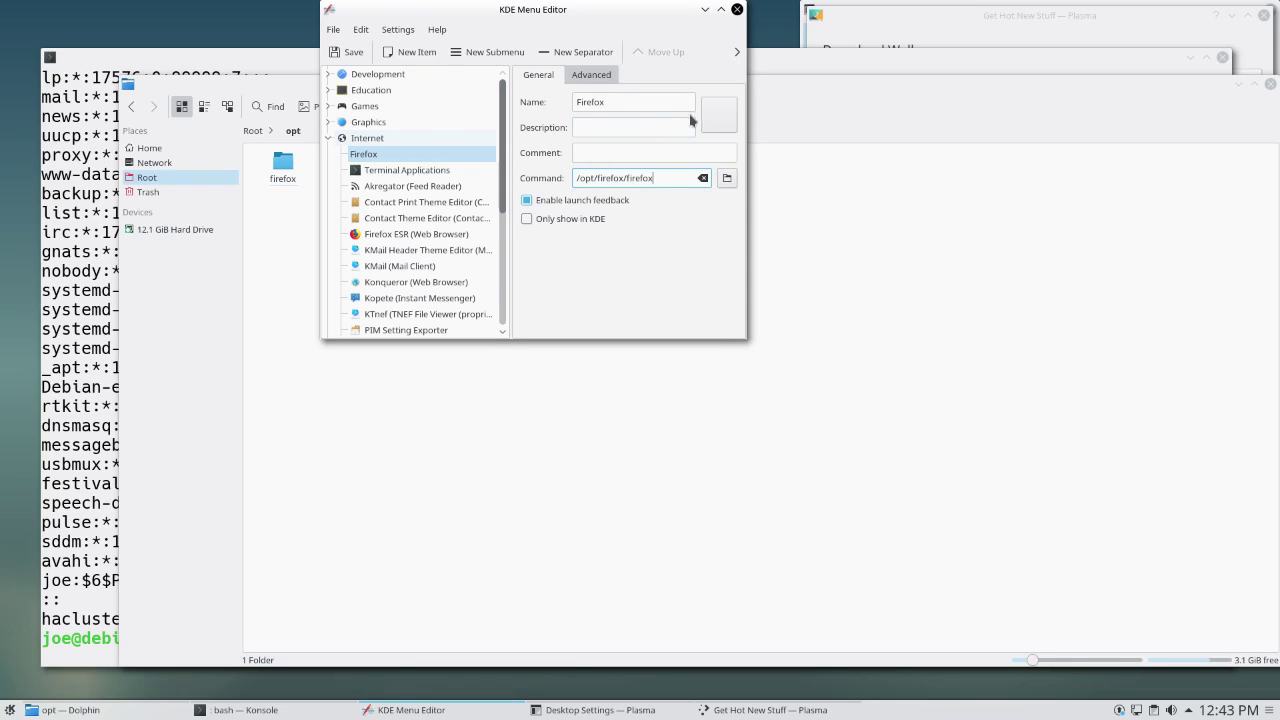
Set the Firefox entry's icon to /opt/firefox/browser/chrome/icons/default/default48.png and save the menu.
{"action": "left_click", "coordinate": [719, 115]}
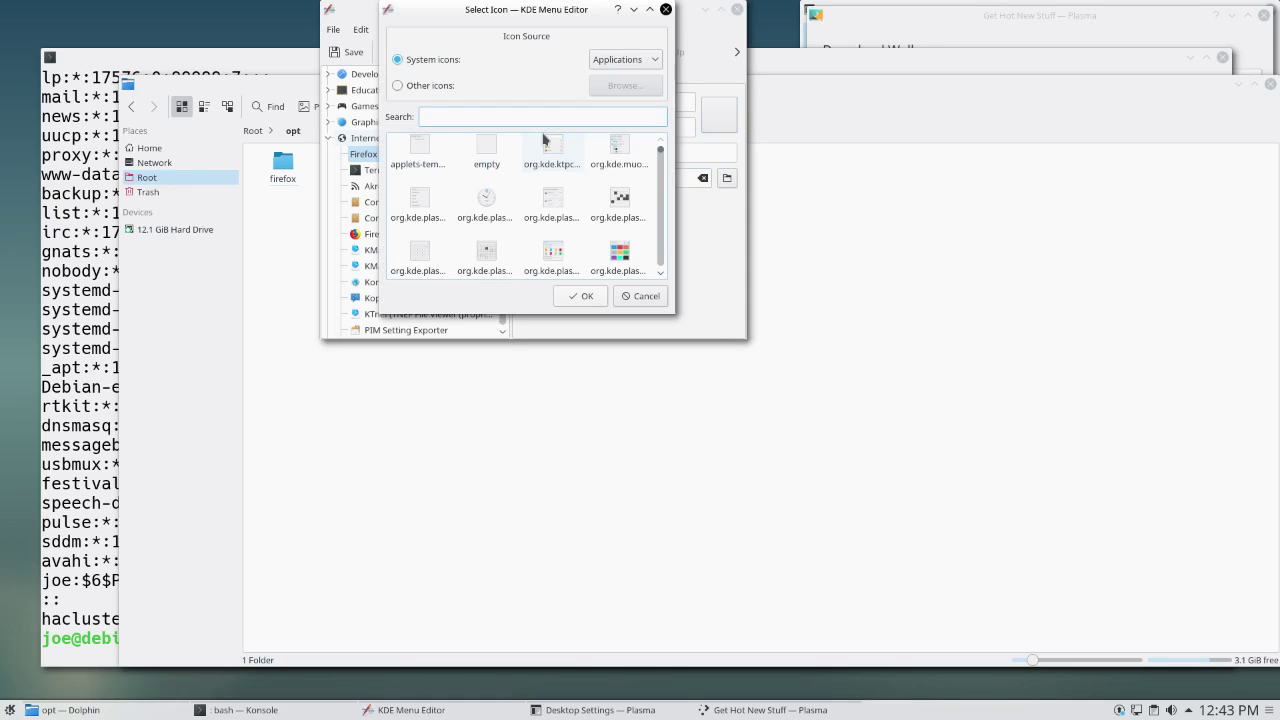
{"action": "left_click", "coordinate": [398, 85]}
{"action": "left_click", "coordinate": [612, 86]}
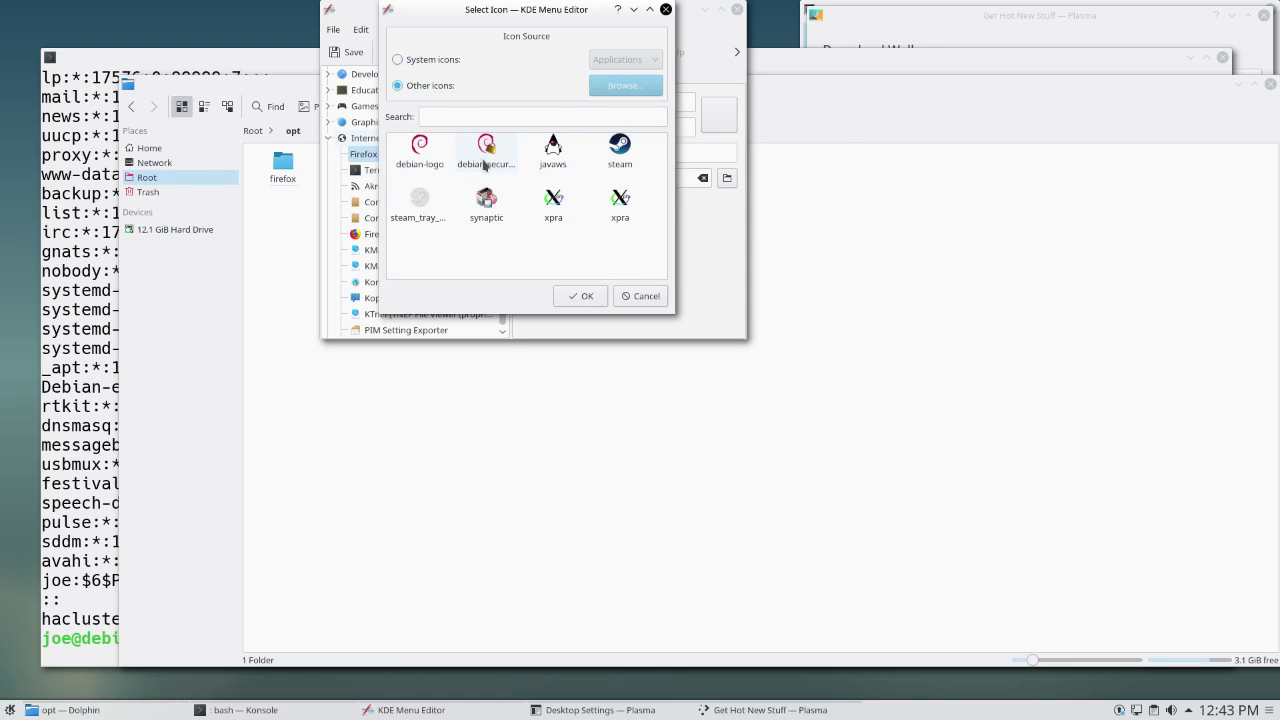
{"action": "left_click", "coordinate": [440, 236]}
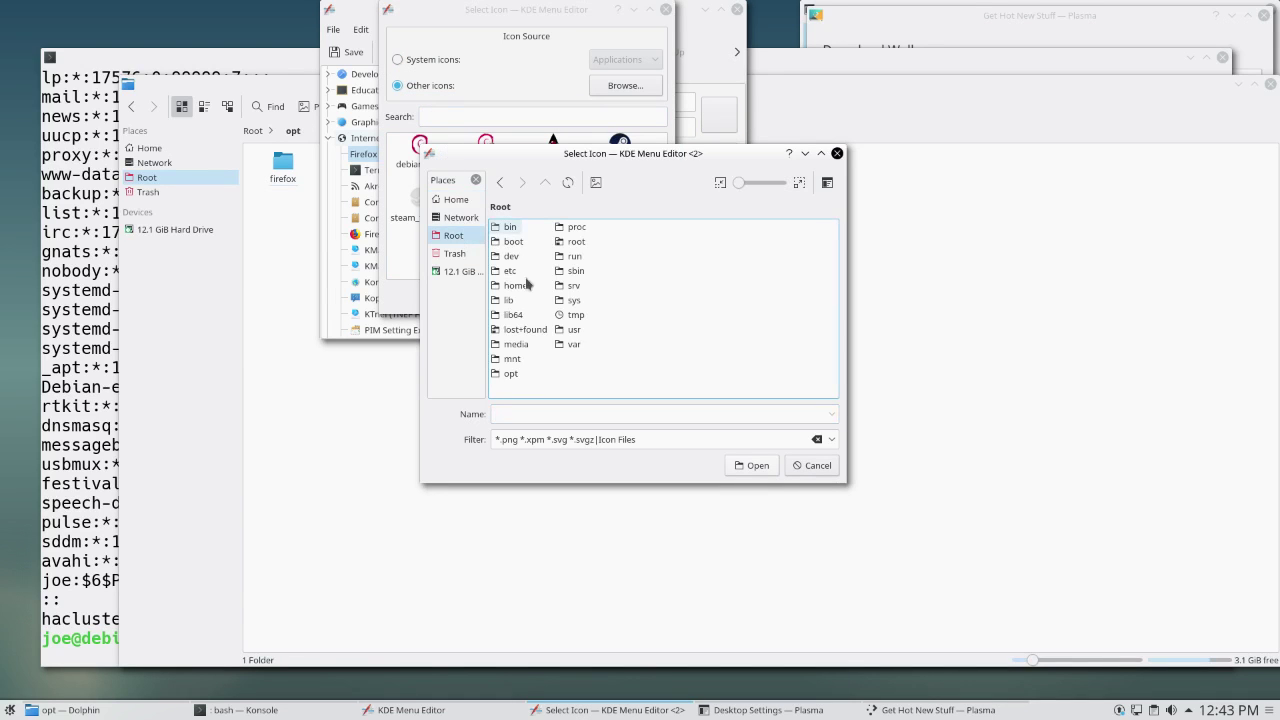
{"action": "left_click", "coordinate": [509, 376]}
{"action": "left_click", "coordinate": [519, 230]}
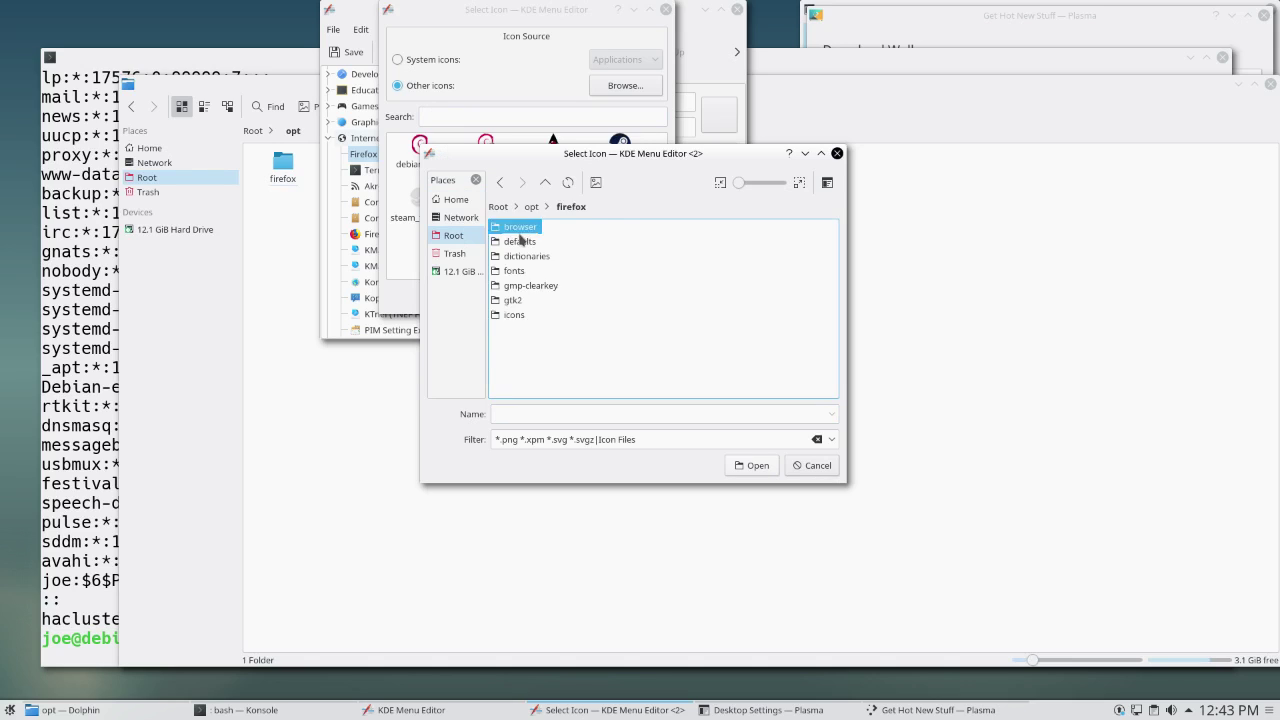
{"action": "left_click", "coordinate": [520, 230]}
{"action": "left_click", "coordinate": [520, 232]}
{"action": "left_click", "coordinate": [520, 233]}
{"action": "left_click", "coordinate": [519, 229]}
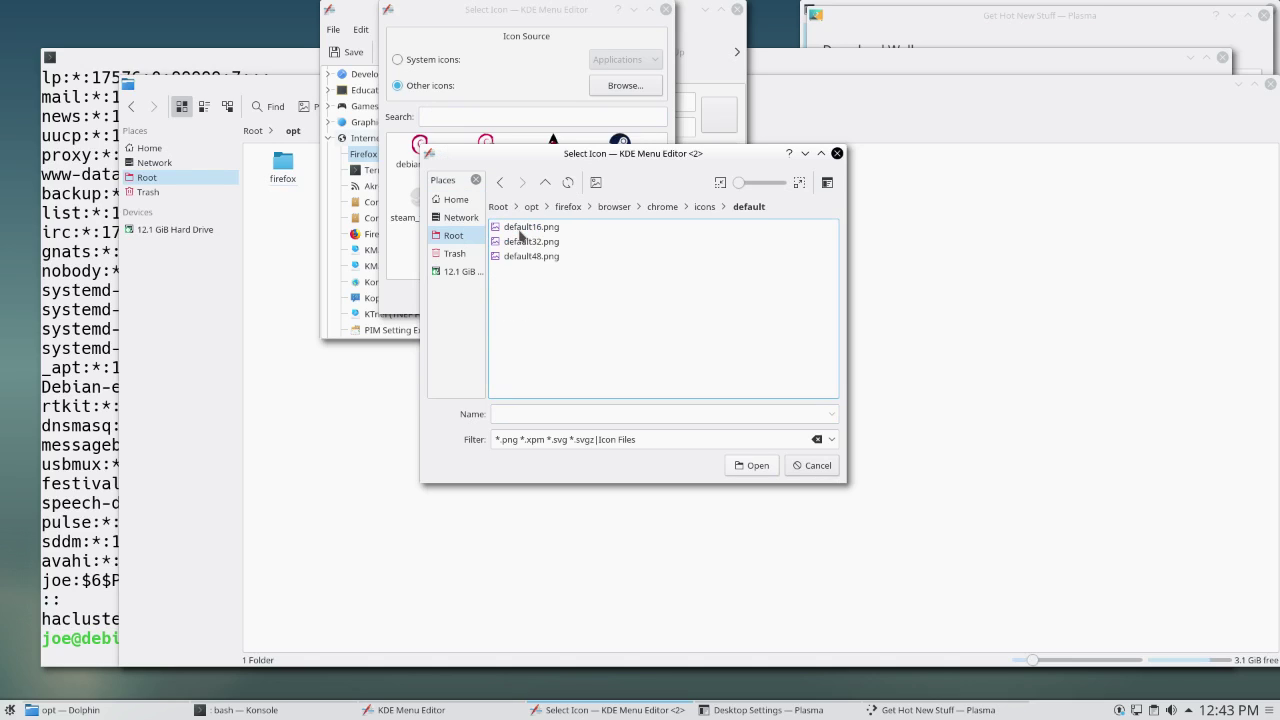
{"action": "left_click", "coordinate": [543, 257]}
{"action": "left_click", "coordinate": [774, 463]}
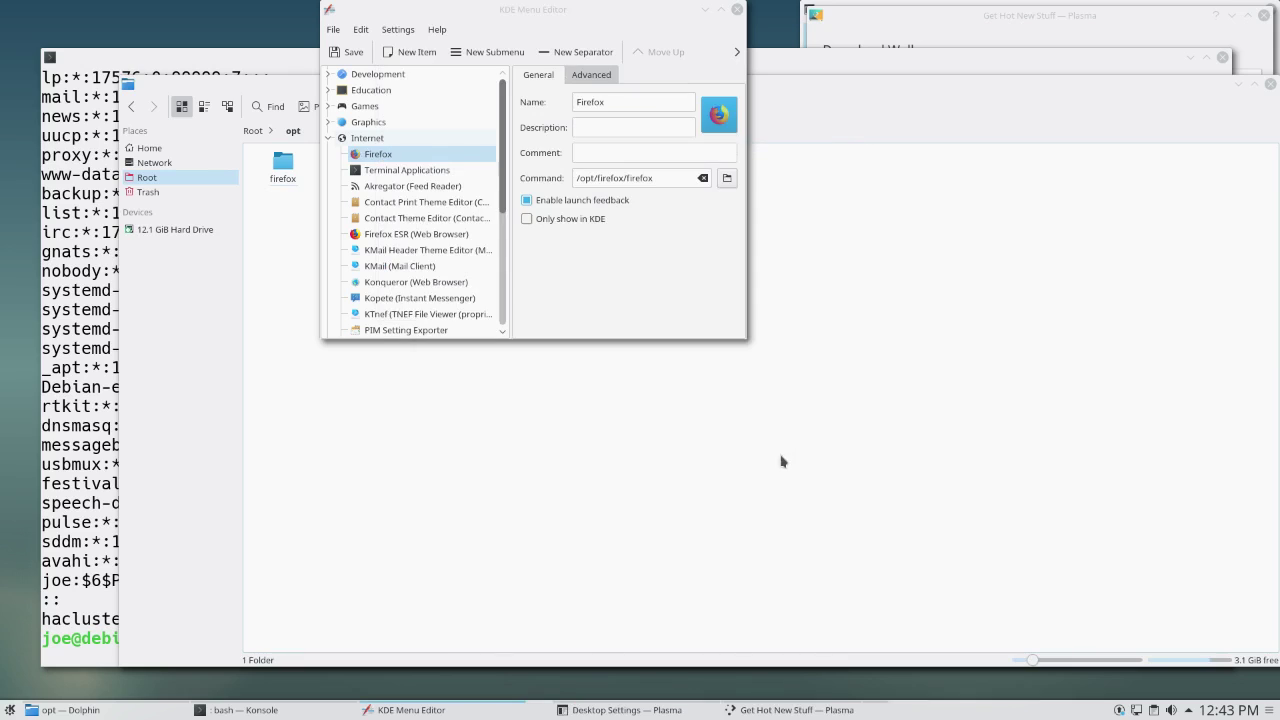
{"action": "left_click", "coordinate": [354, 53]}
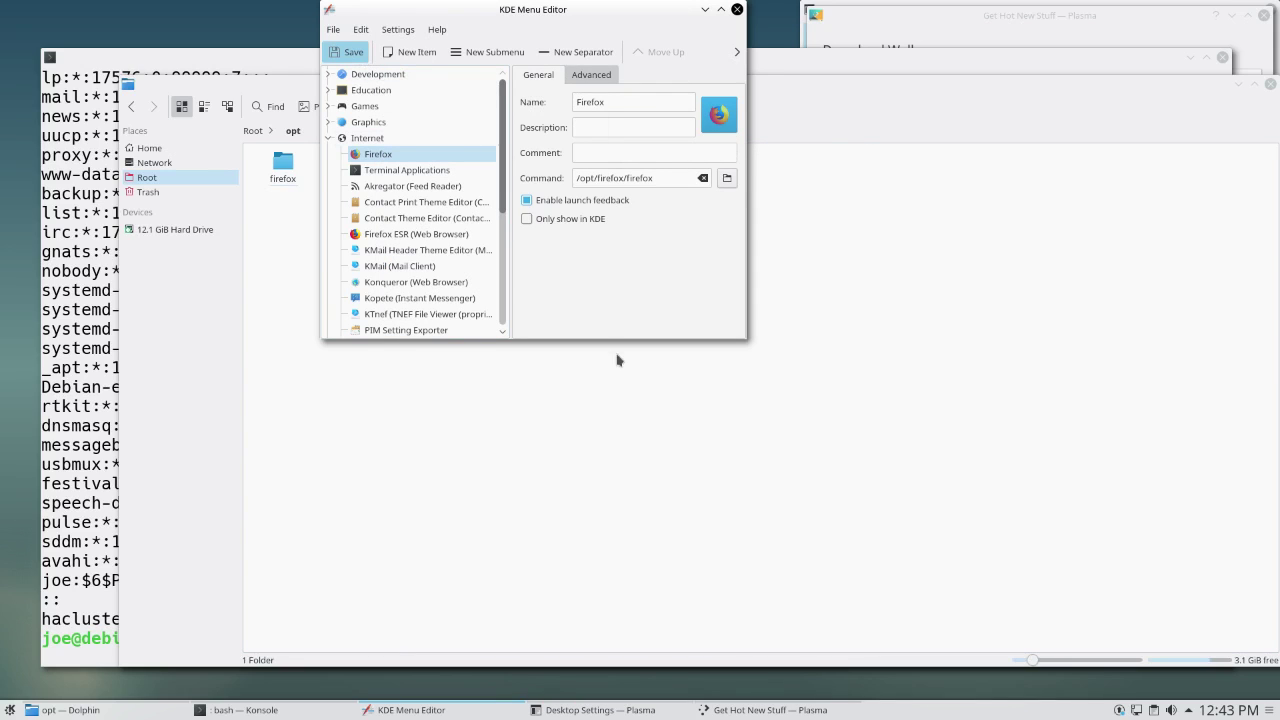
{"action": "left_click", "coordinate": [10, 711]}
{"action": "type", "text": "fireof"}
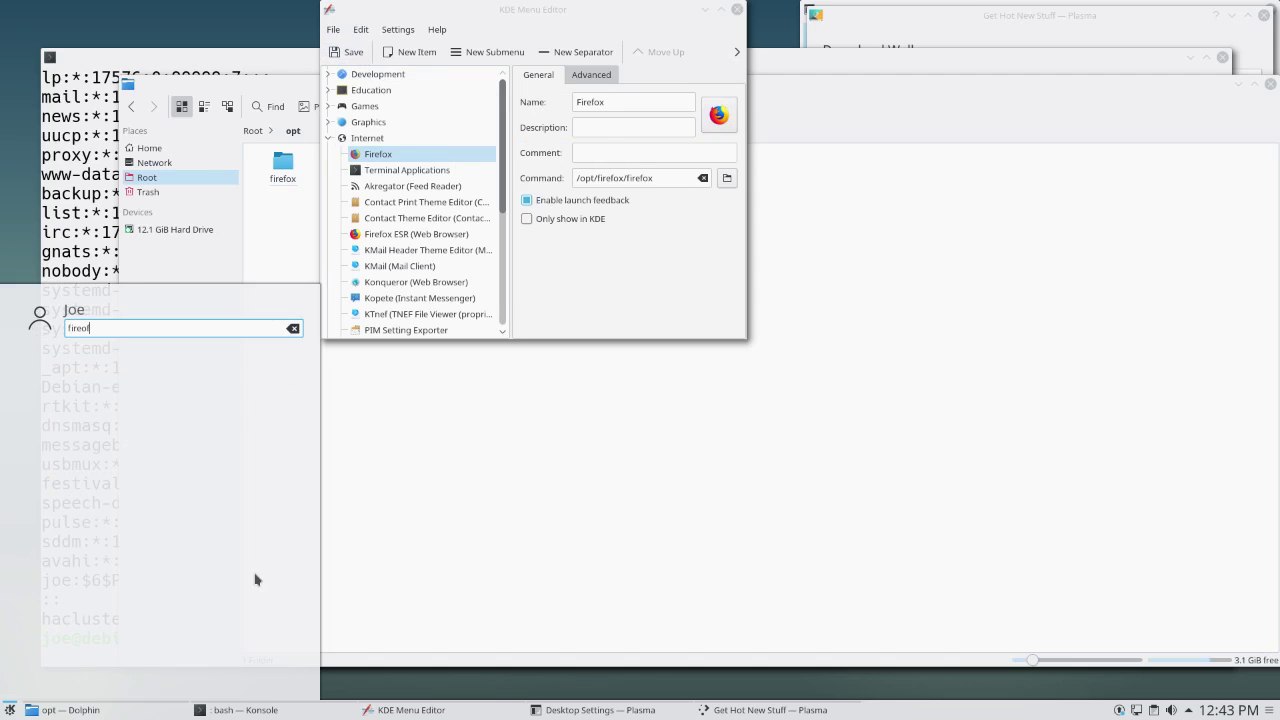
{"action": "key", "text": "BackSpace"}
{"action": "key", "text": "BackSpace"}
{"action": "type", "text": "f"}
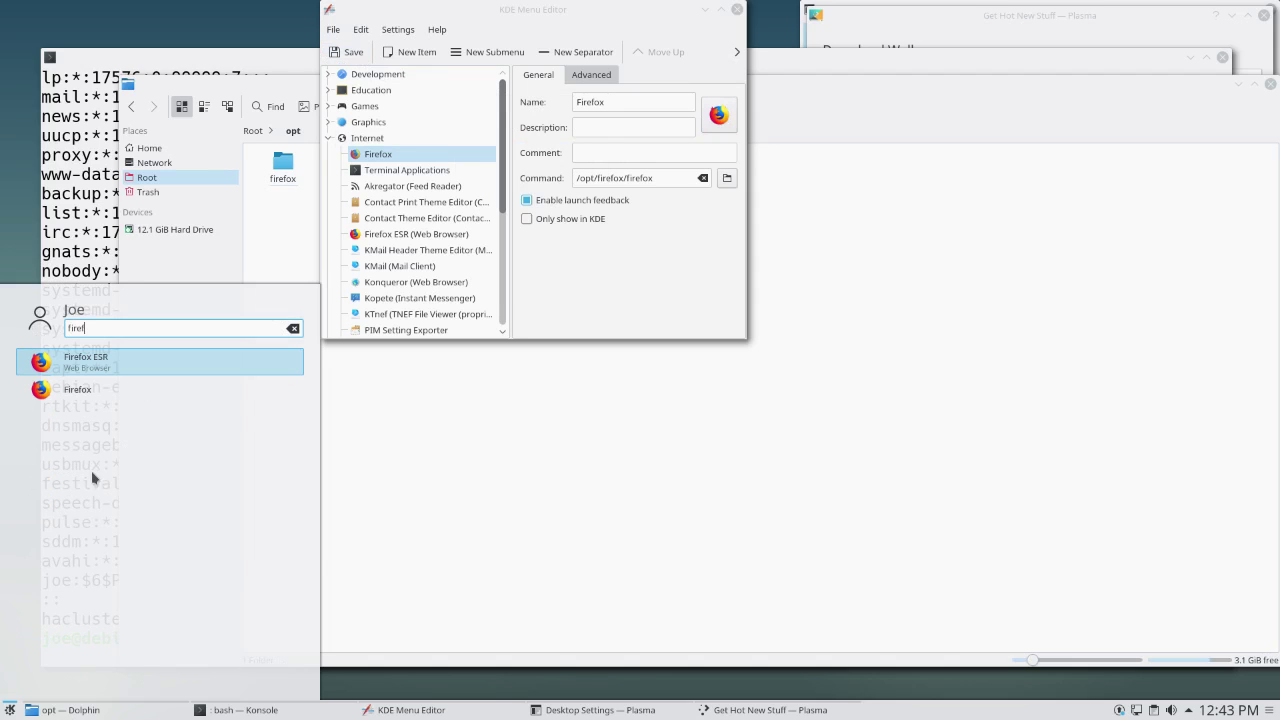
{"action": "left_click", "coordinate": [101, 394]}
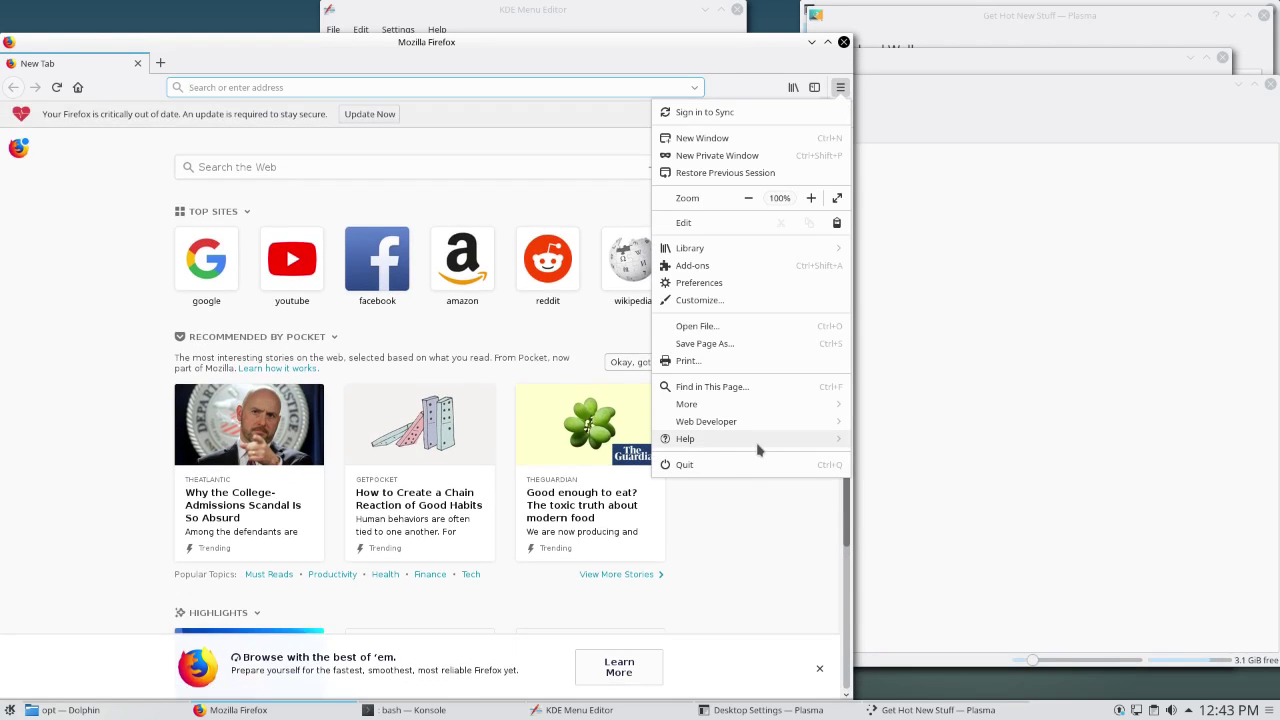
{"action": "left_click", "coordinate": [777, 445]}
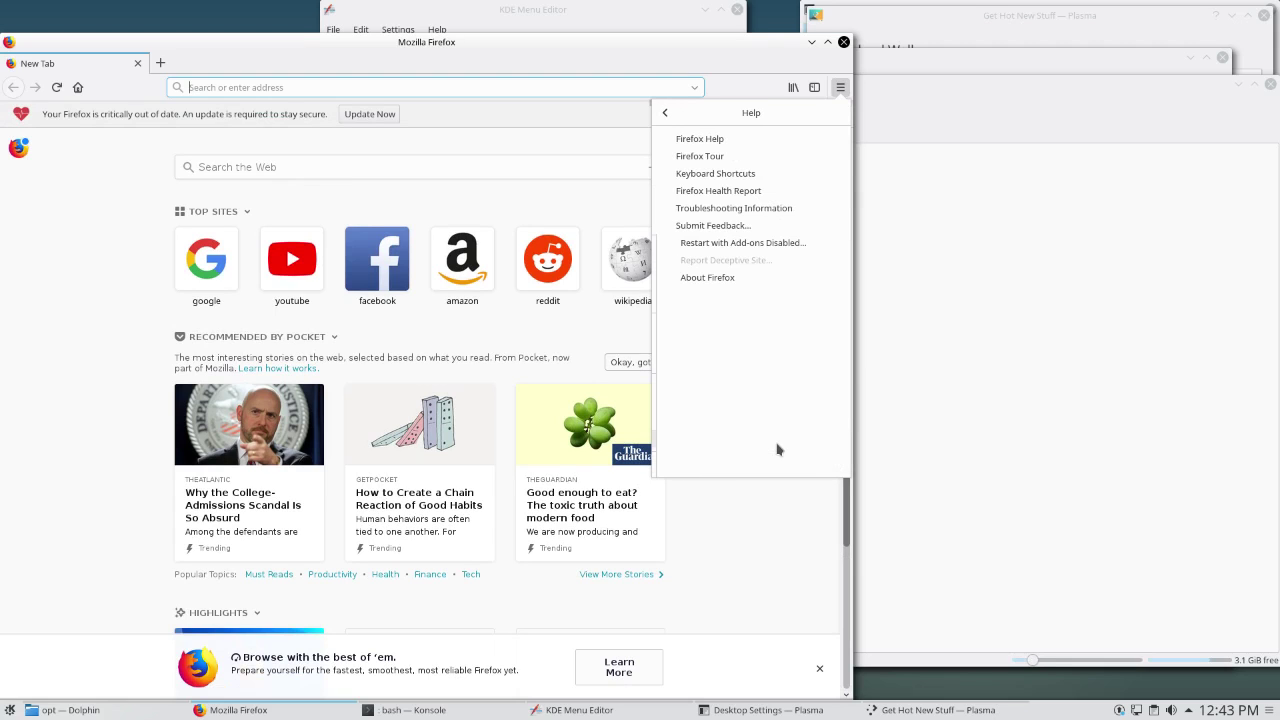
{"action": "left_click", "coordinate": [757, 279]}
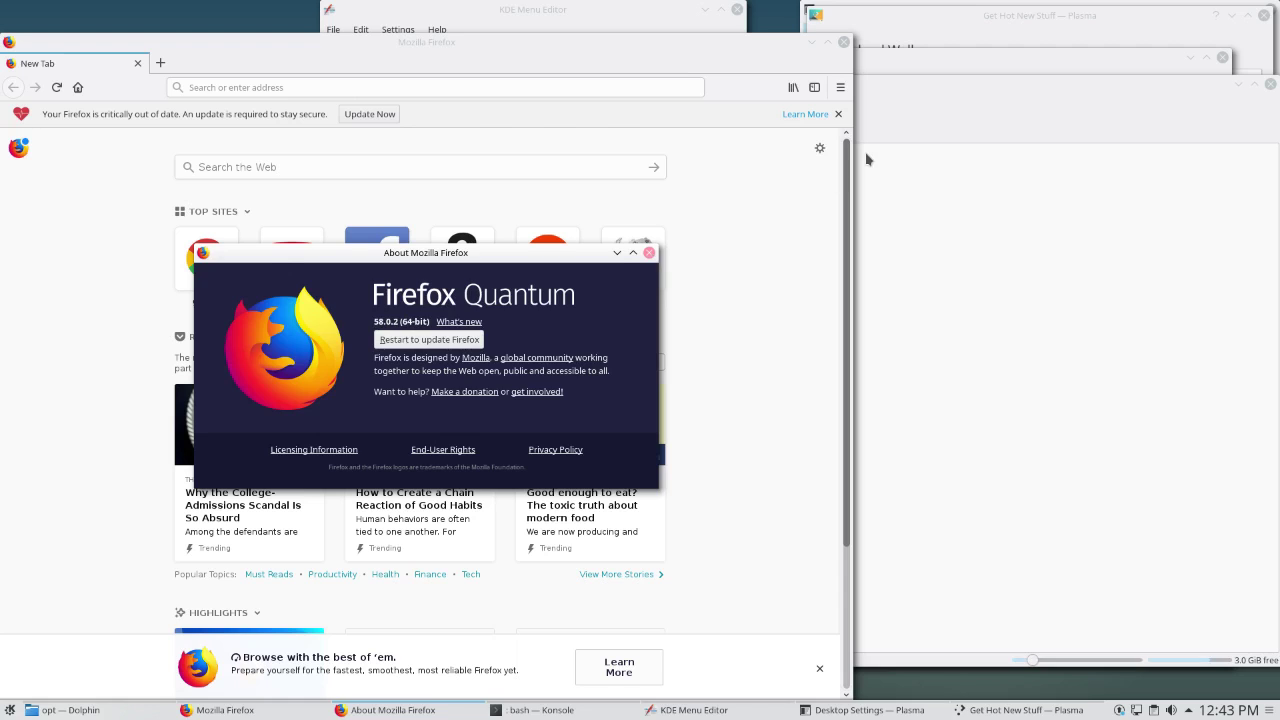
{"action": "key", "text": "Escape"}
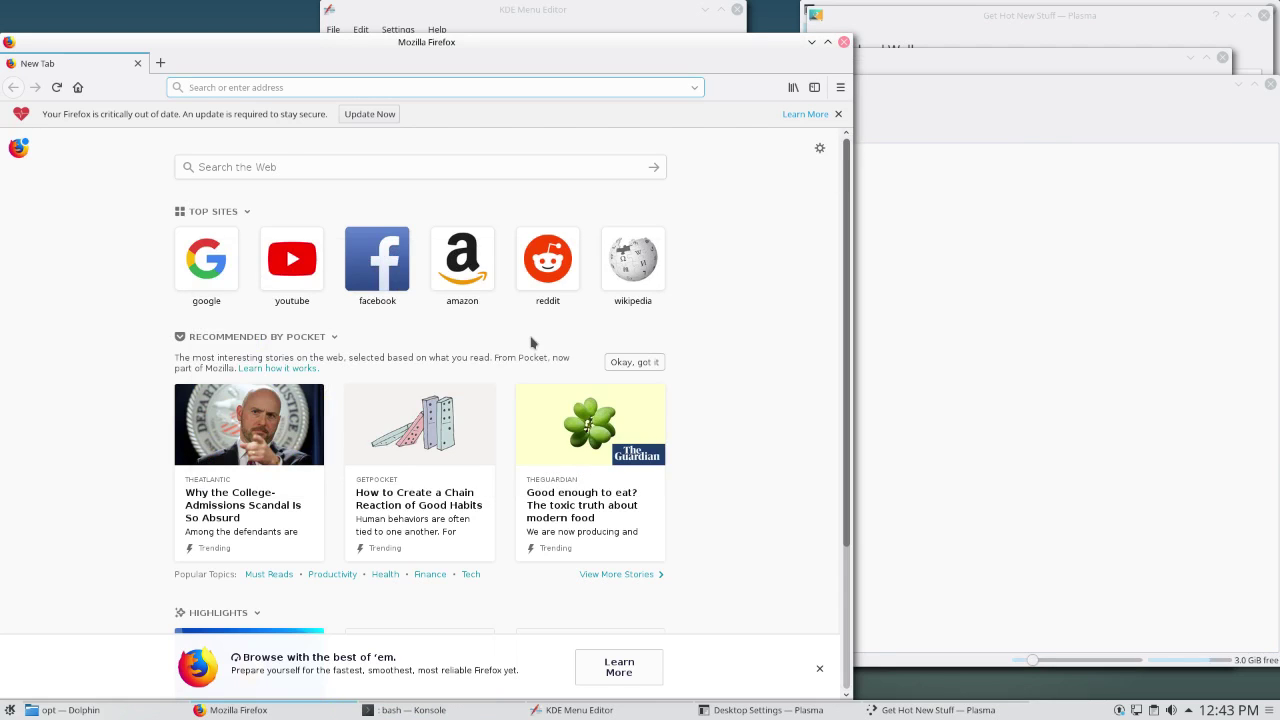
{"action": "key", "text": "ctrl+q"}
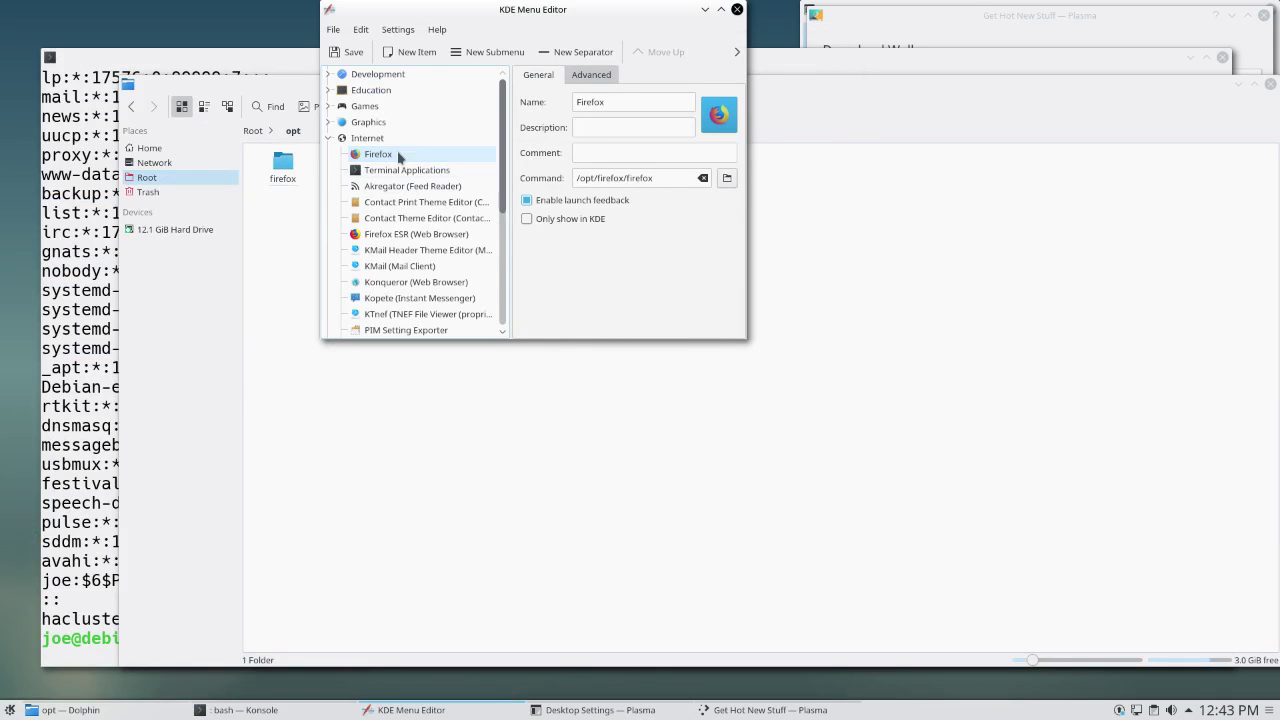
Delete the Firefox entry from Internet, save the menu, and close KDE Menu Editor.
{"action": "right_click", "coordinate": [398, 156]}
{"action": "left_click", "coordinate": [456, 280]}
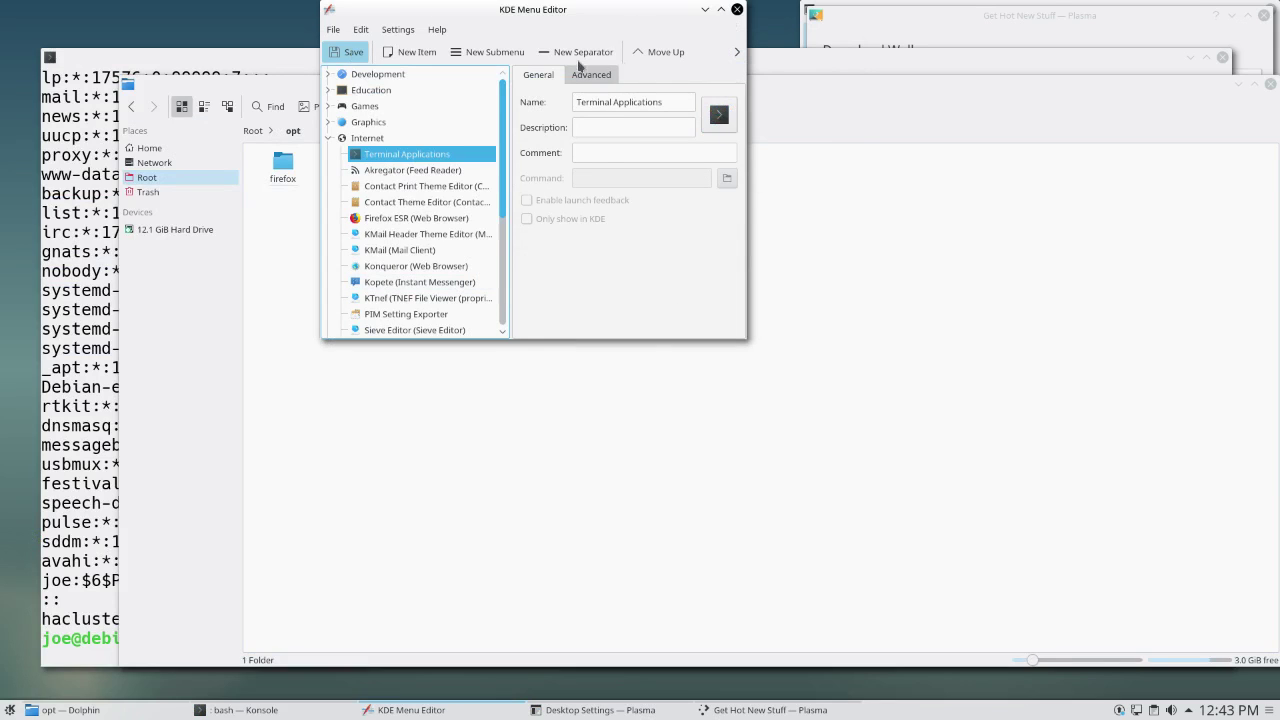
{"action": "left_click", "coordinate": [346, 52]}
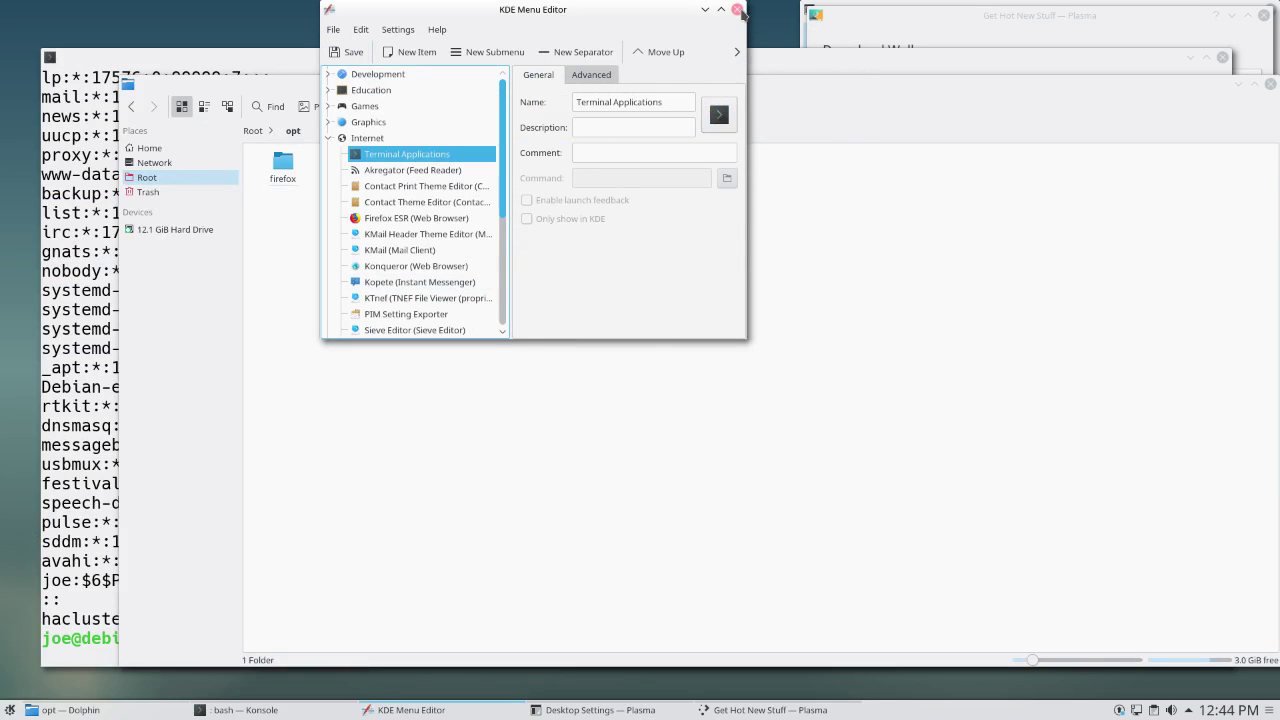
{"action": "left_click", "coordinate": [738, 10]}
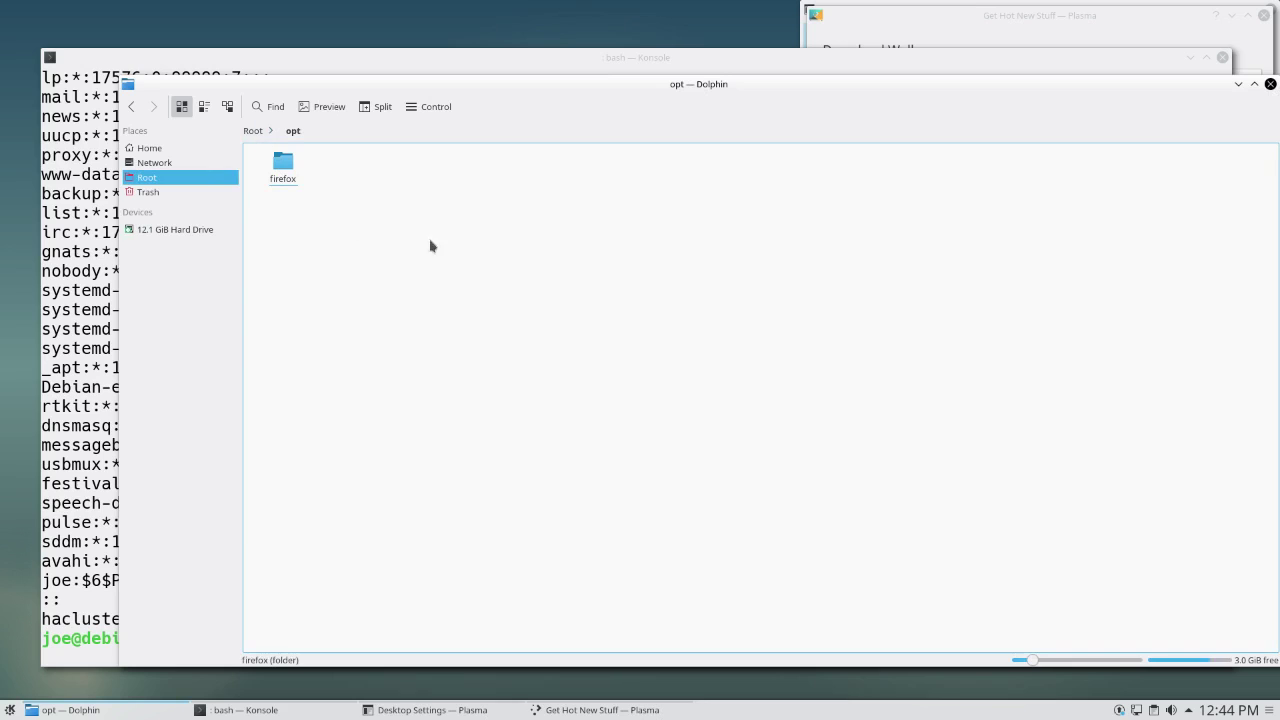
From the root, look through sbin and the empty srv folder, returning to root each time.
{"action": "left_click", "coordinate": [255, 132]}
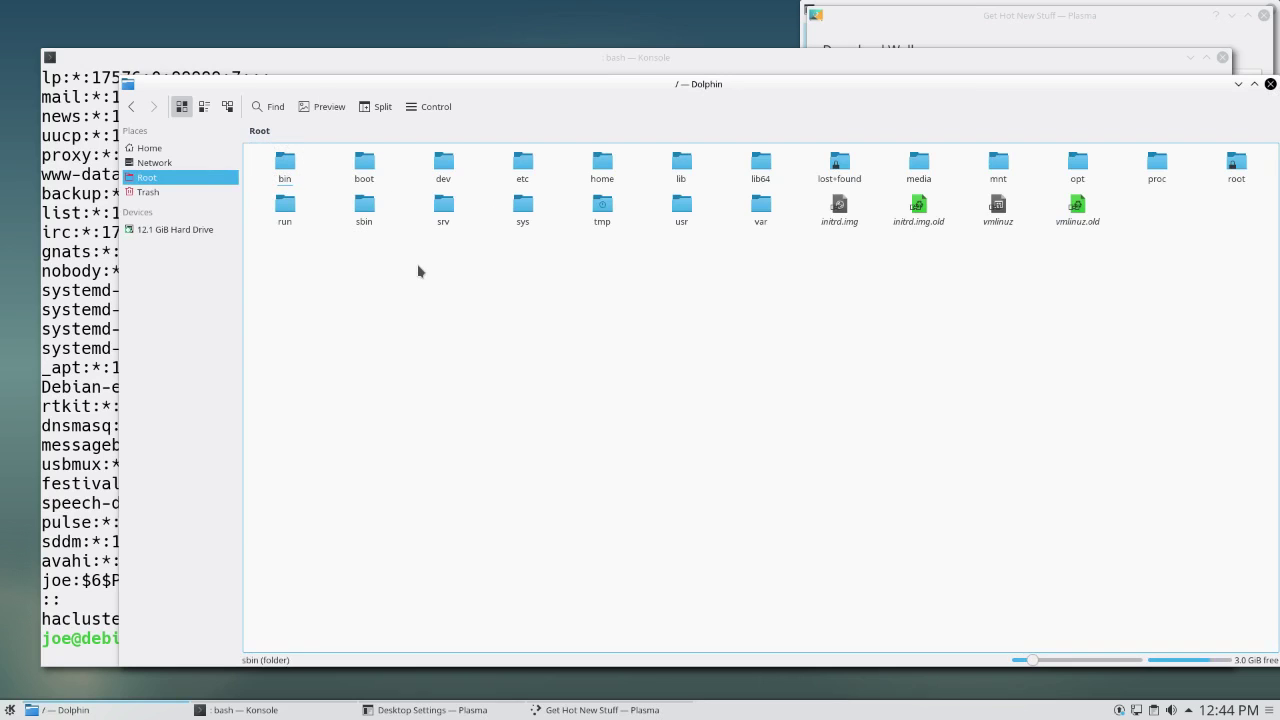
{"action": "left_click", "coordinate": [364, 210]}
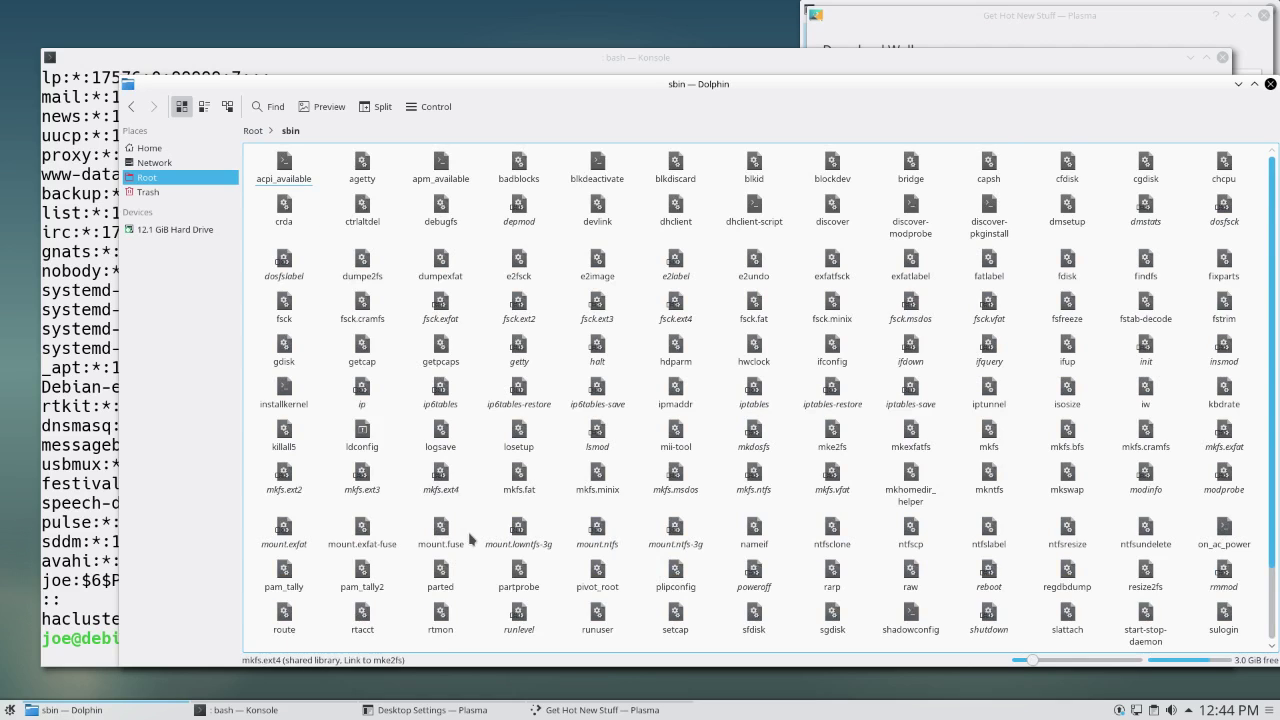
{"action": "scroll", "coordinate": [465, 530], "scroll_direction": "down", "scroll_amount": 2}
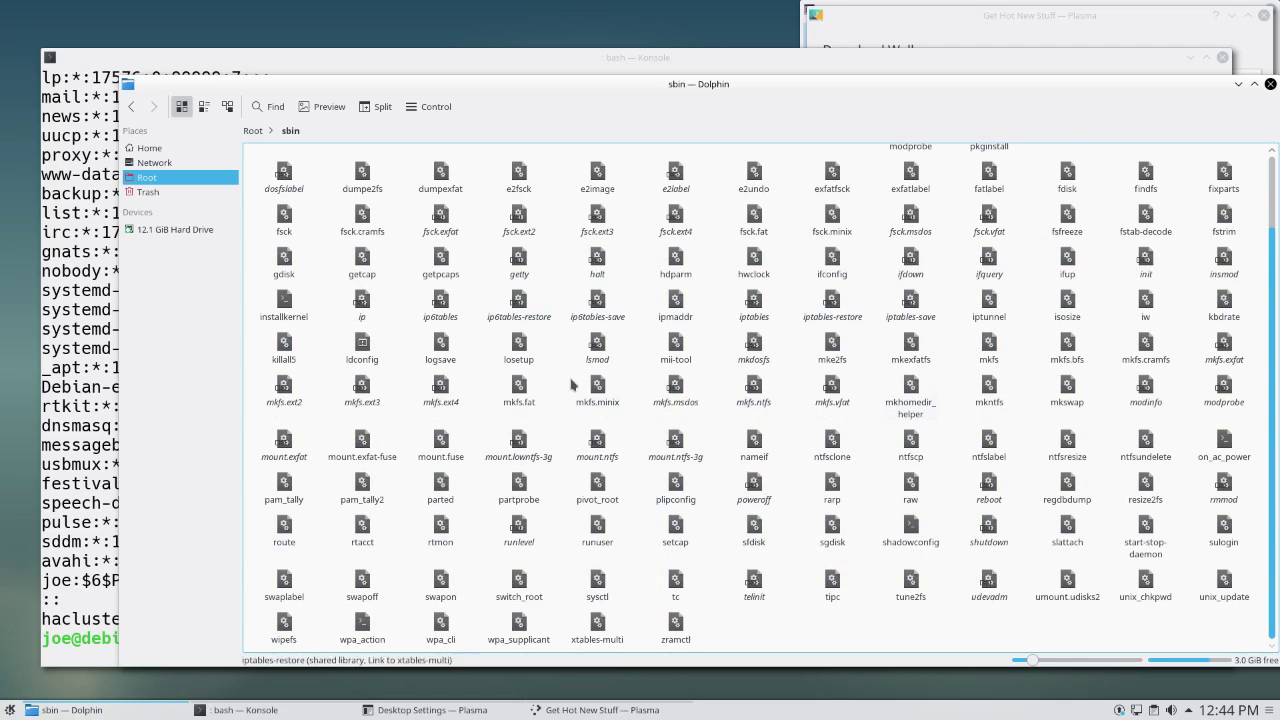
{"action": "left_click", "coordinate": [254, 131]}
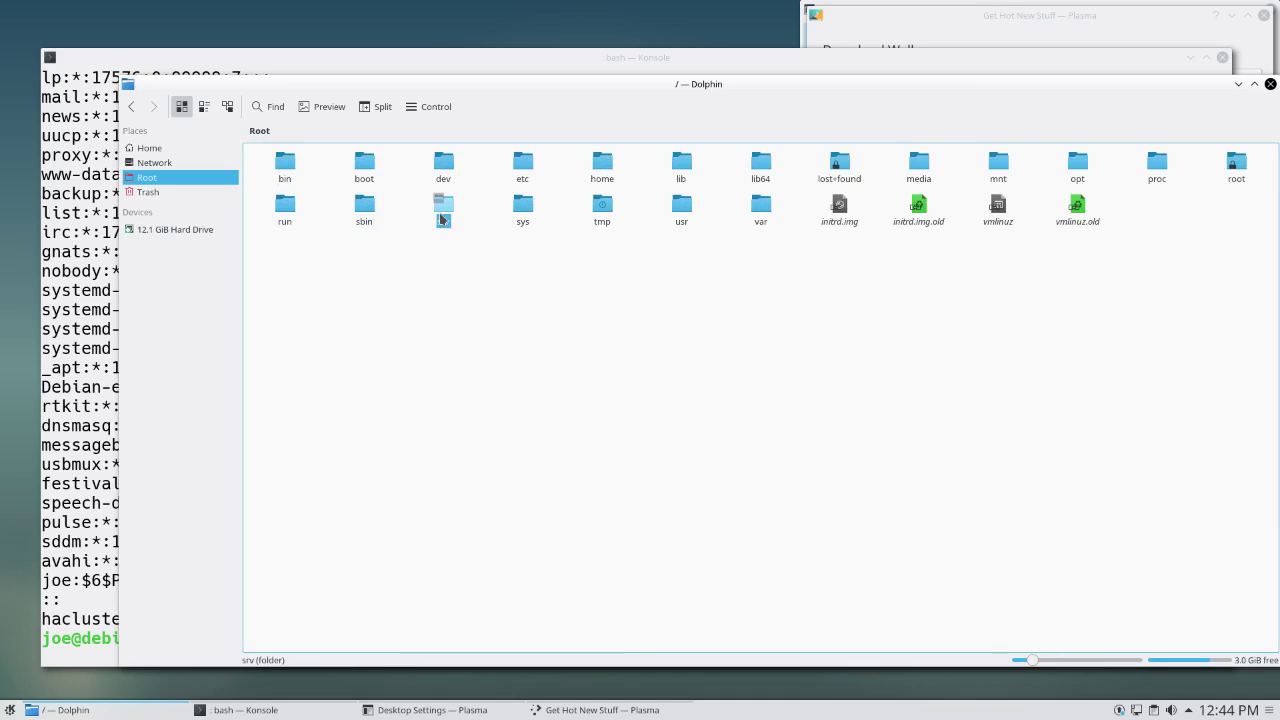
{"action": "left_click", "coordinate": [443, 208]}
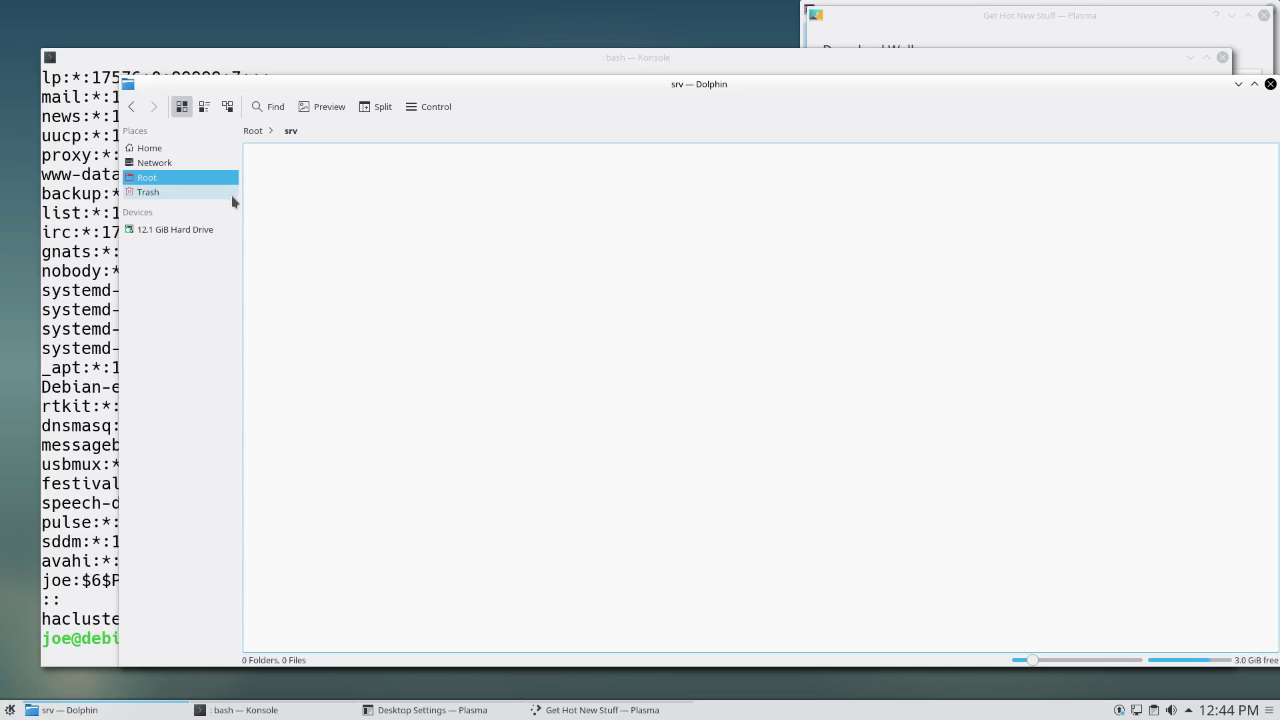
{"action": "left_click", "coordinate": [254, 131]}
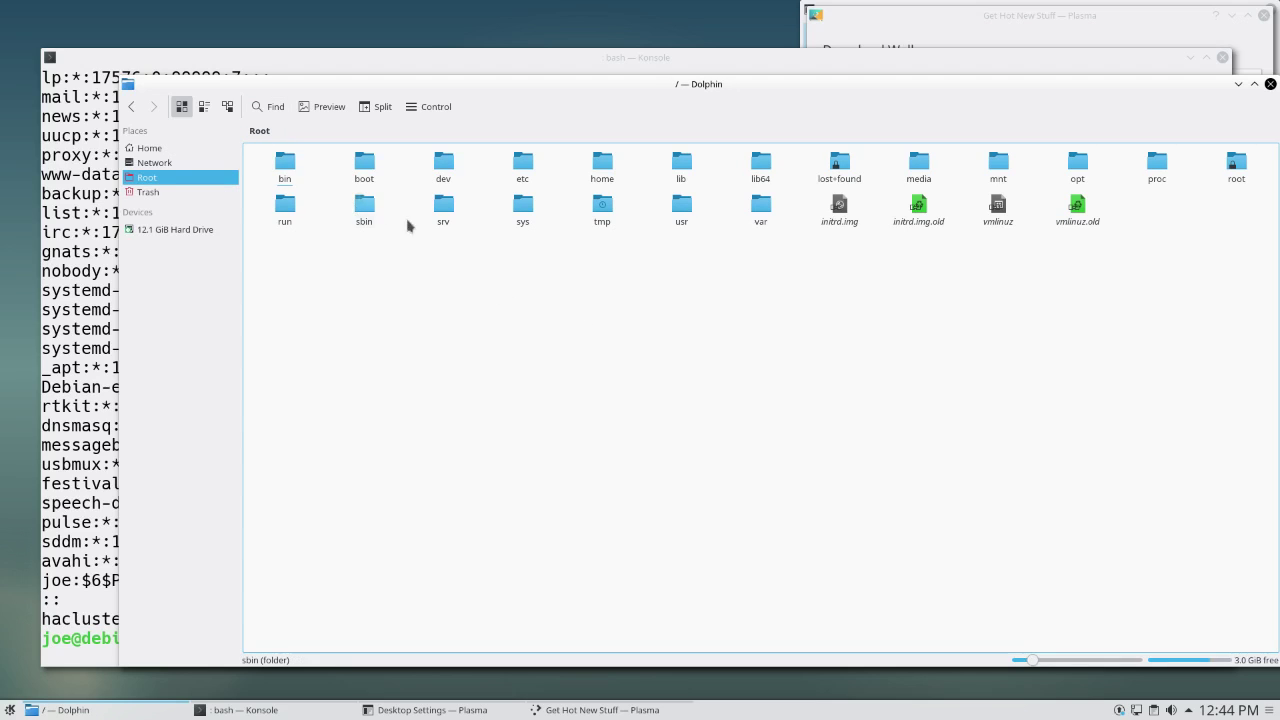
{"action": "left_click", "coordinate": [603, 210]}
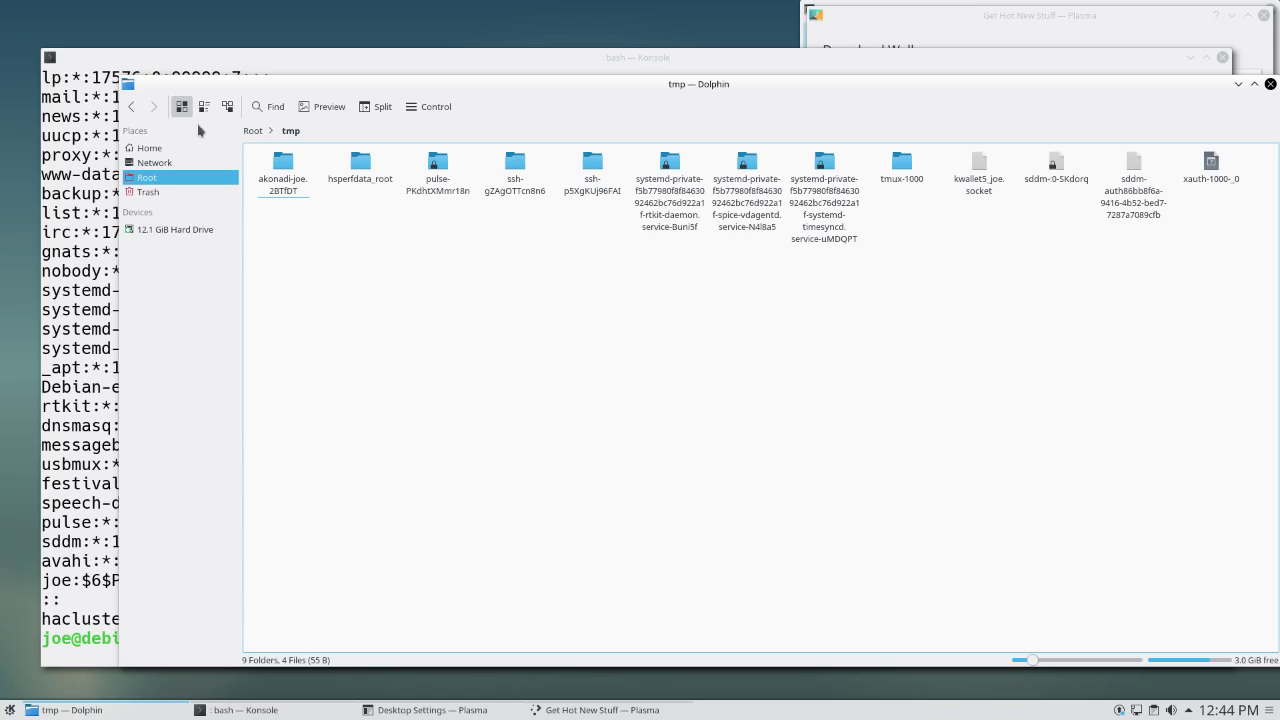
{"action": "left_click", "coordinate": [253, 131]}
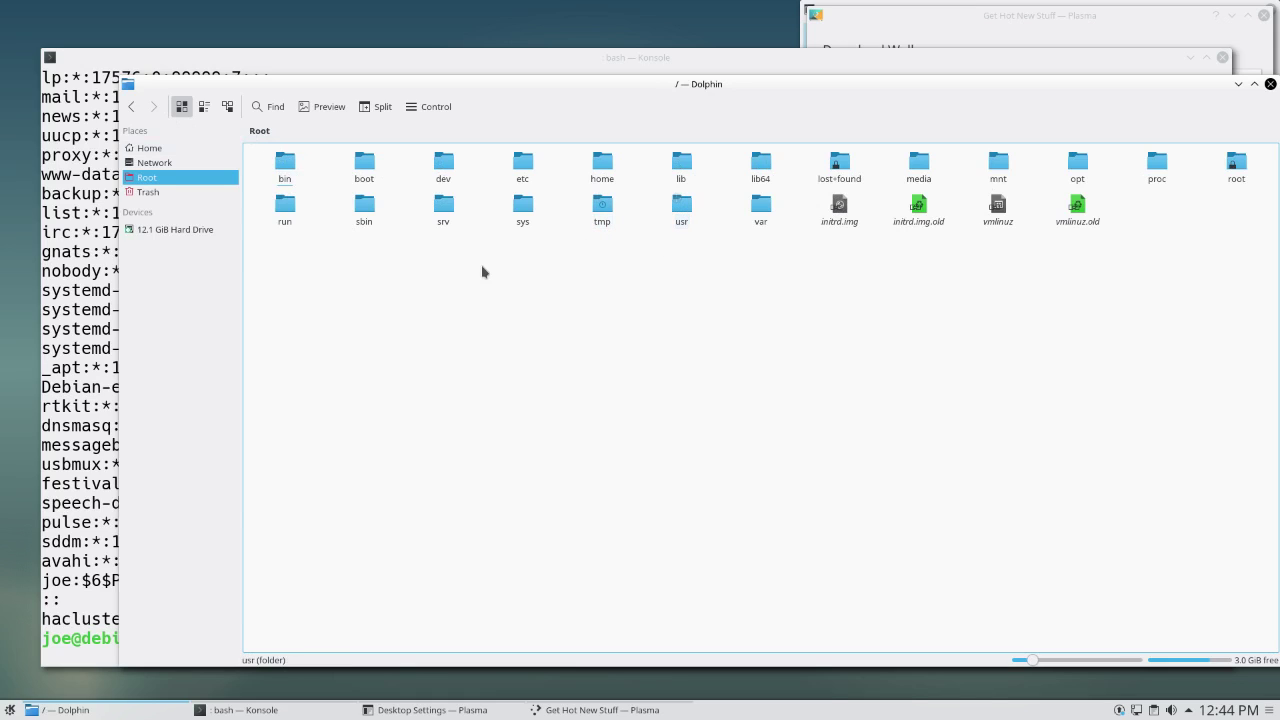
{"action": "left_click", "coordinate": [523, 208]}
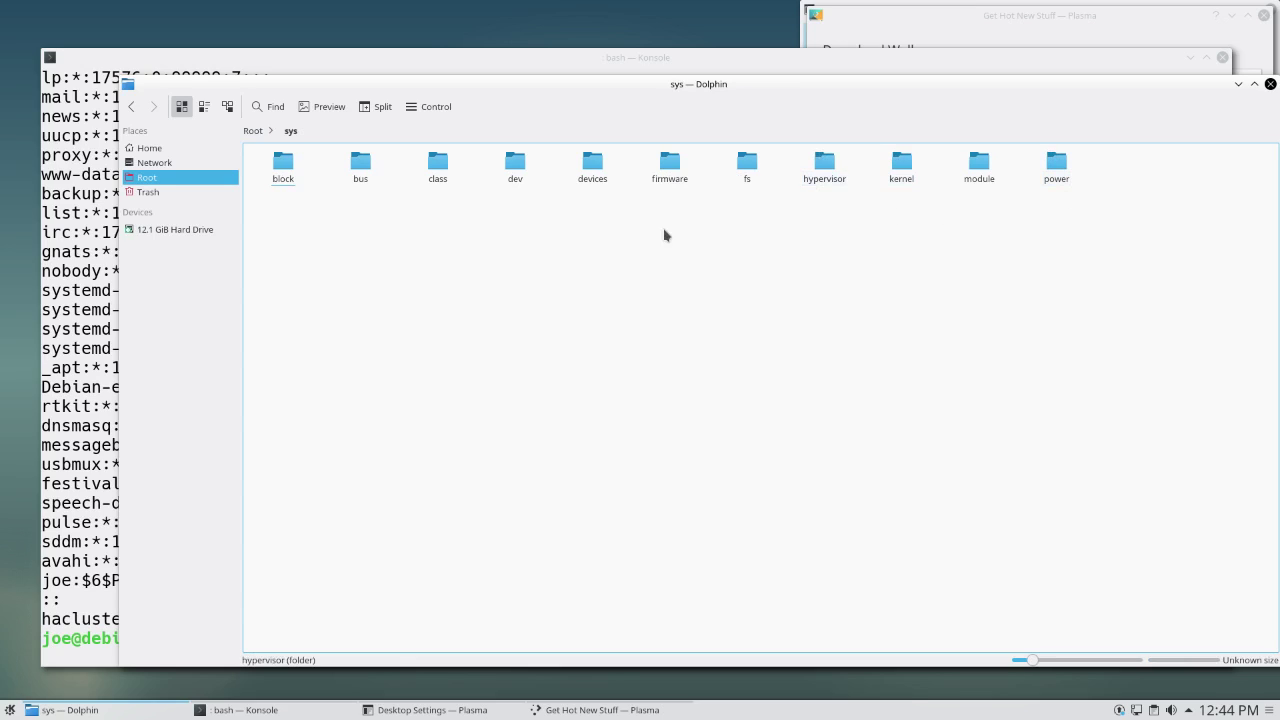
{"action": "left_click", "coordinate": [253, 131]}
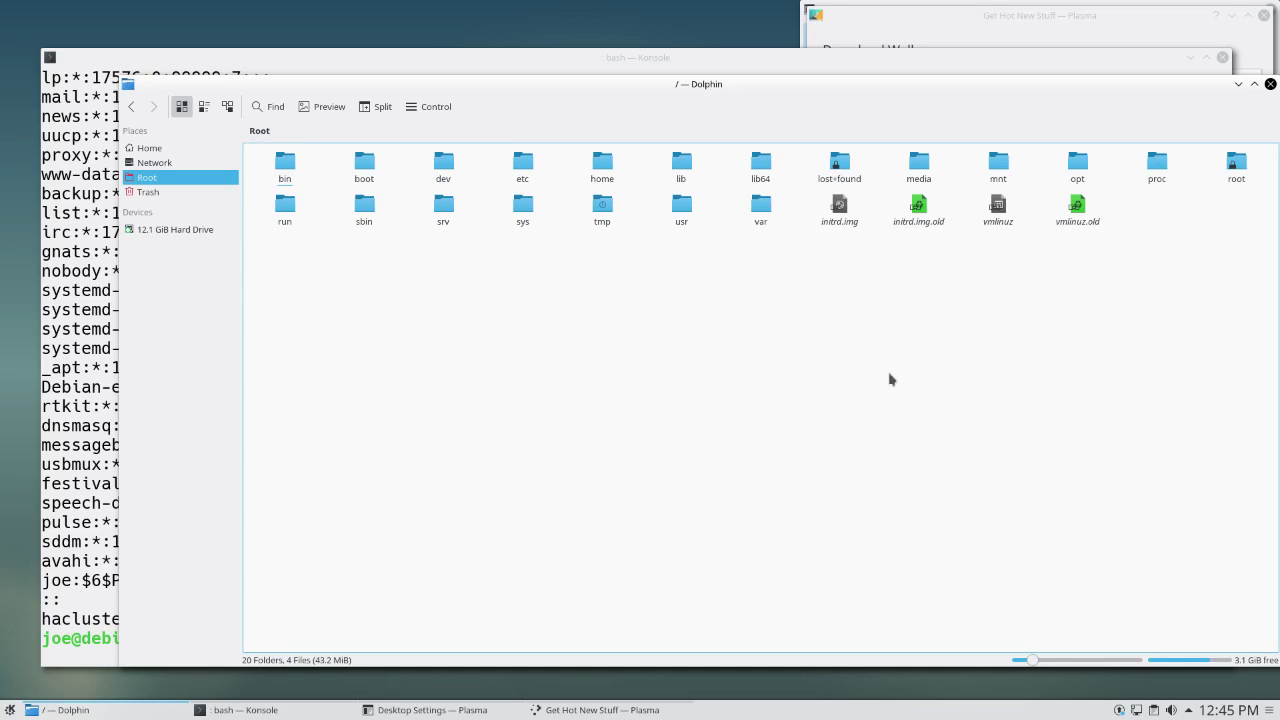
{"action": "left_click", "coordinate": [1160, 170]}
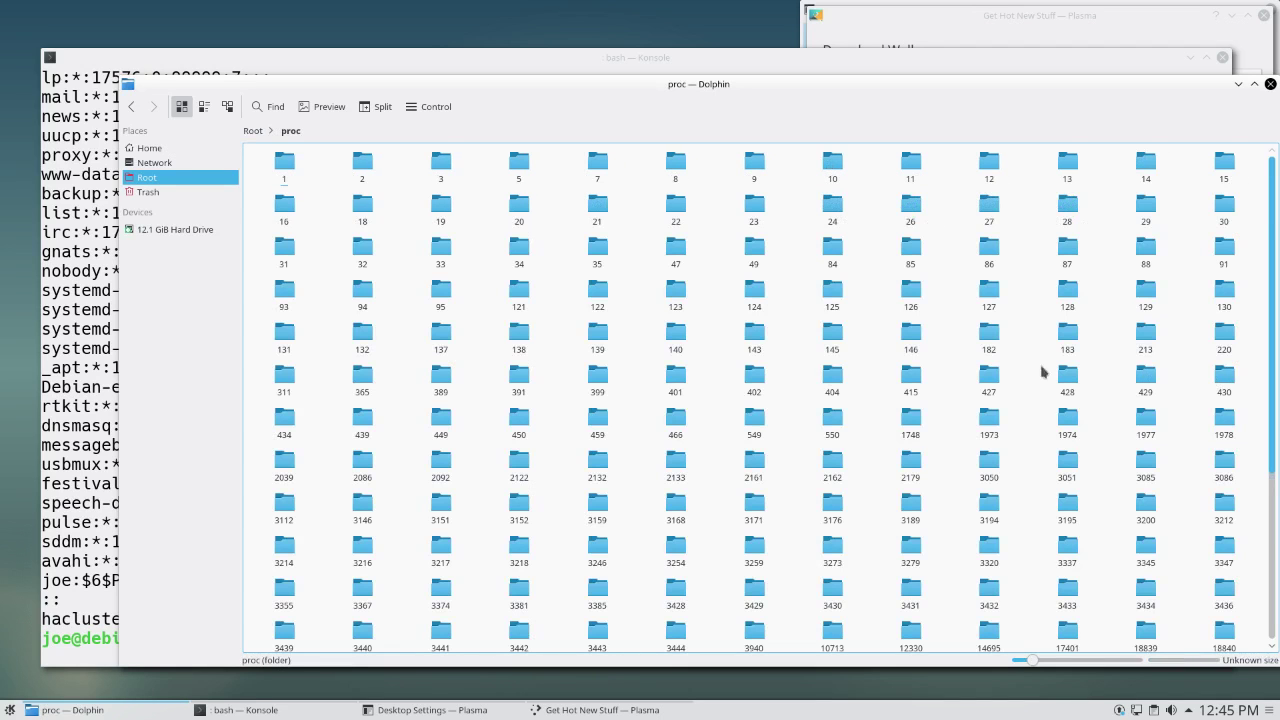
{"action": "scroll", "coordinate": [808, 423], "scroll_direction": "down", "scroll_amount": 2}
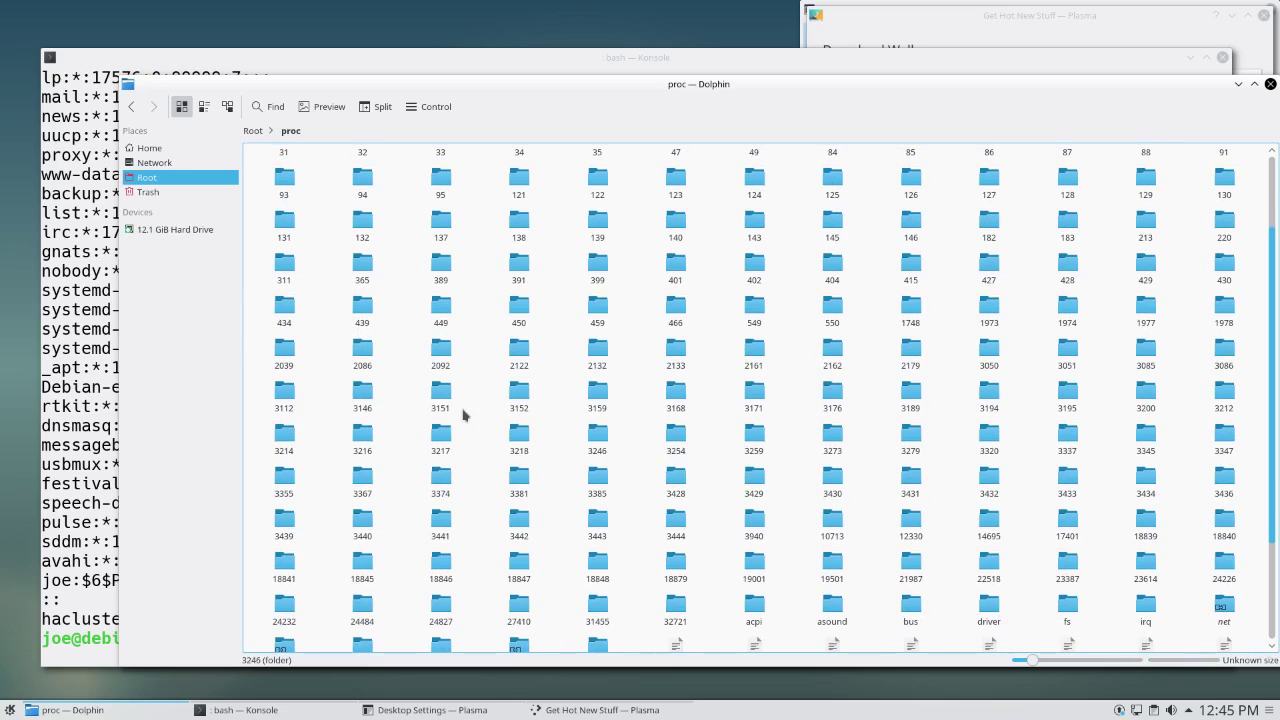
{"action": "scroll", "coordinate": [787, 468], "scroll_direction": "up", "scroll_amount": 2}
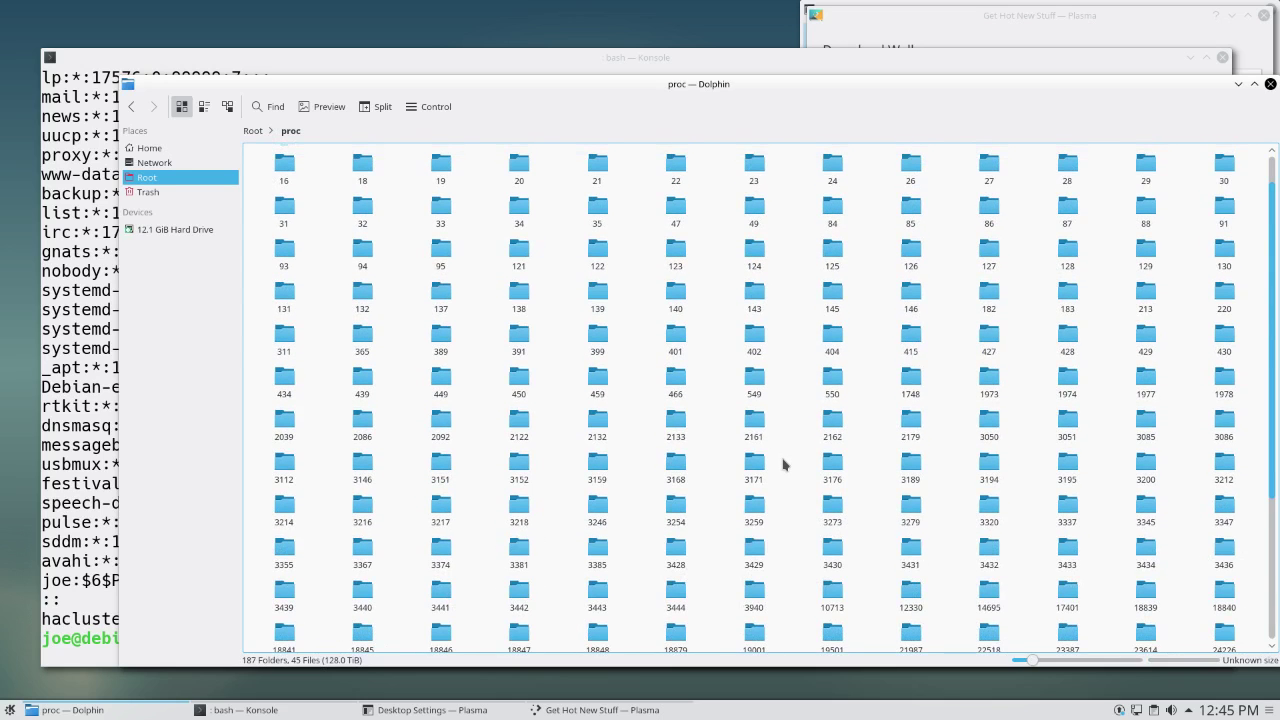
{"action": "scroll", "coordinate": [784, 464], "scroll_direction": "down", "scroll_amount": 4}
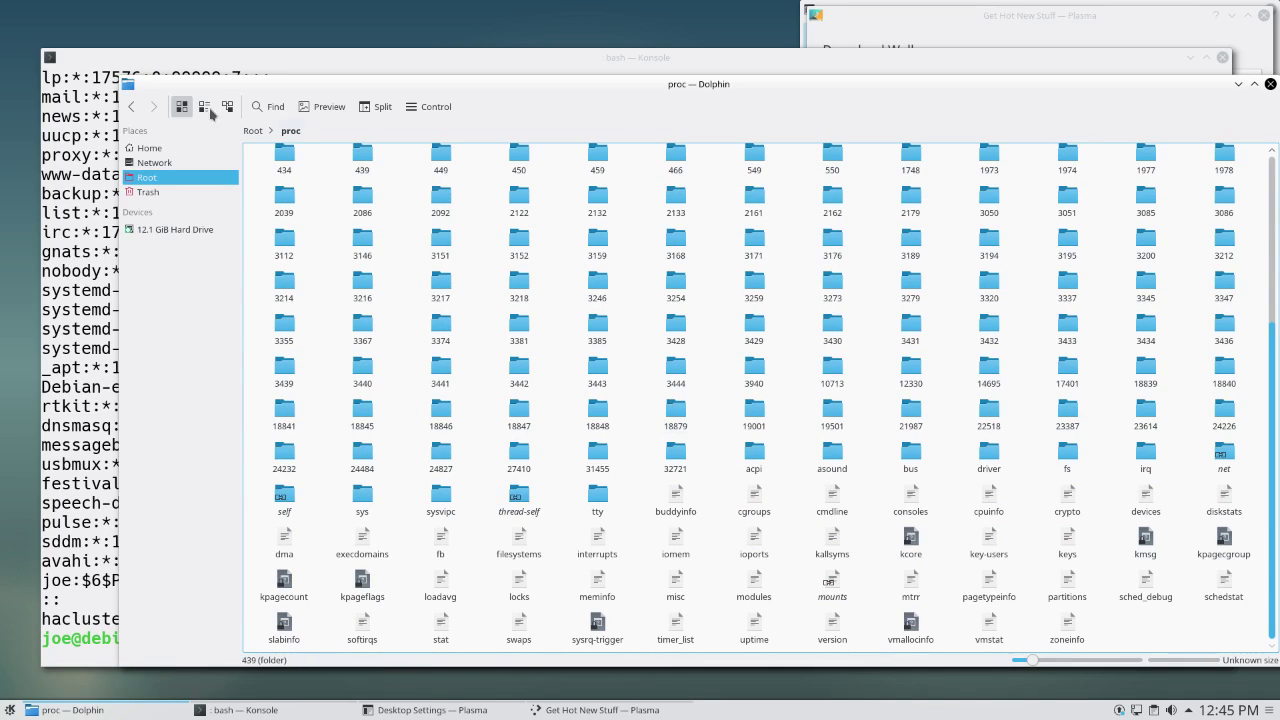
{"action": "left_click", "coordinate": [134, 110]}
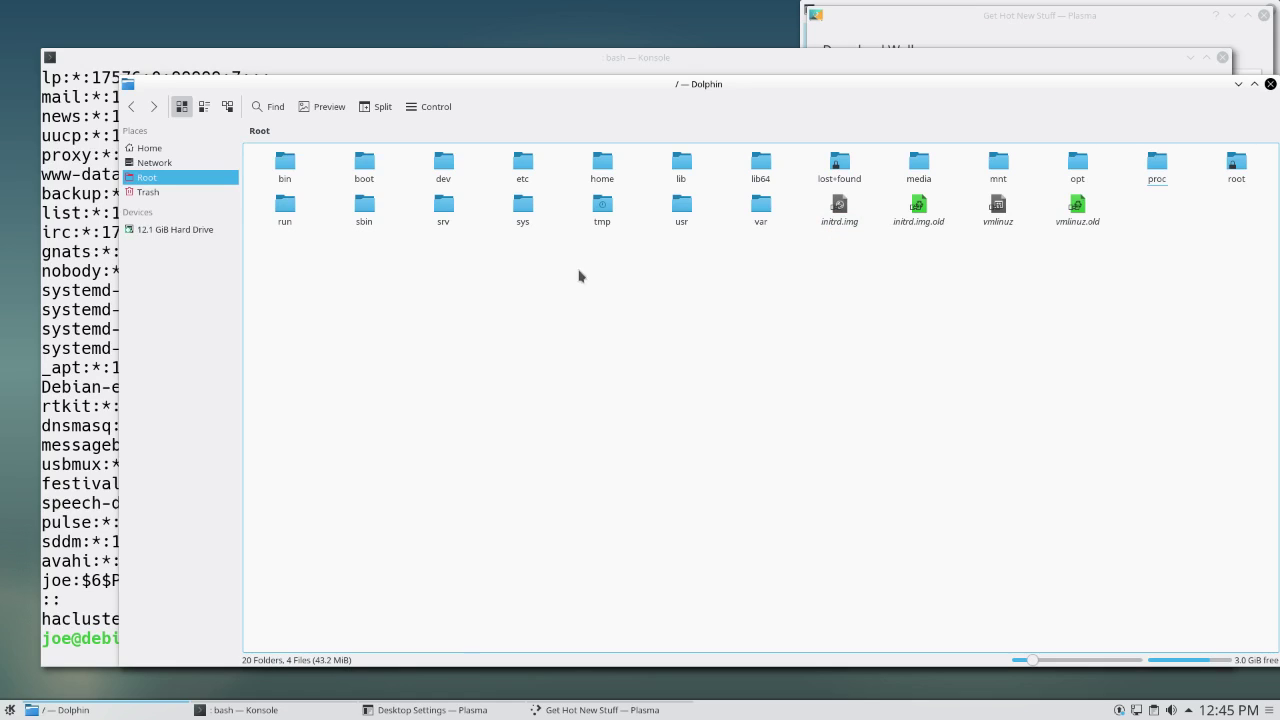
Open /usr, scroll through usr/bin's contents, then go back up to usr.
{"action": "left_click", "coordinate": [683, 212]}
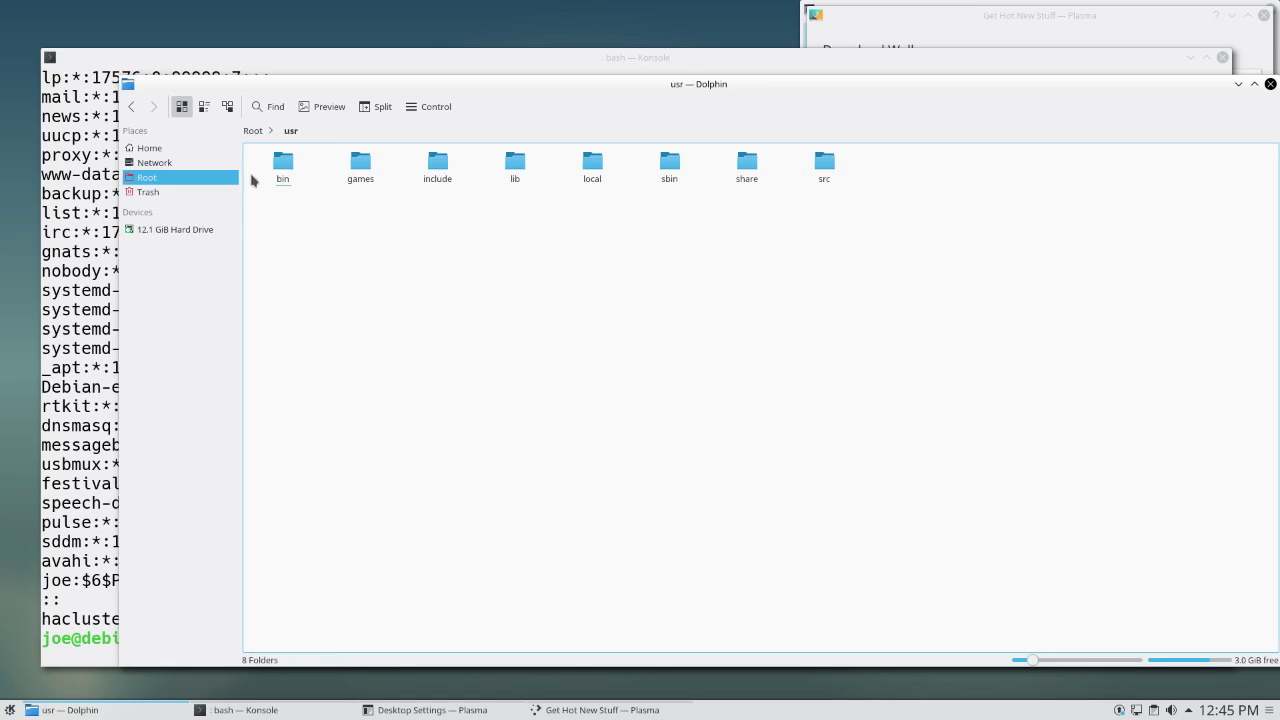
{"action": "left_click", "coordinate": [283, 166]}
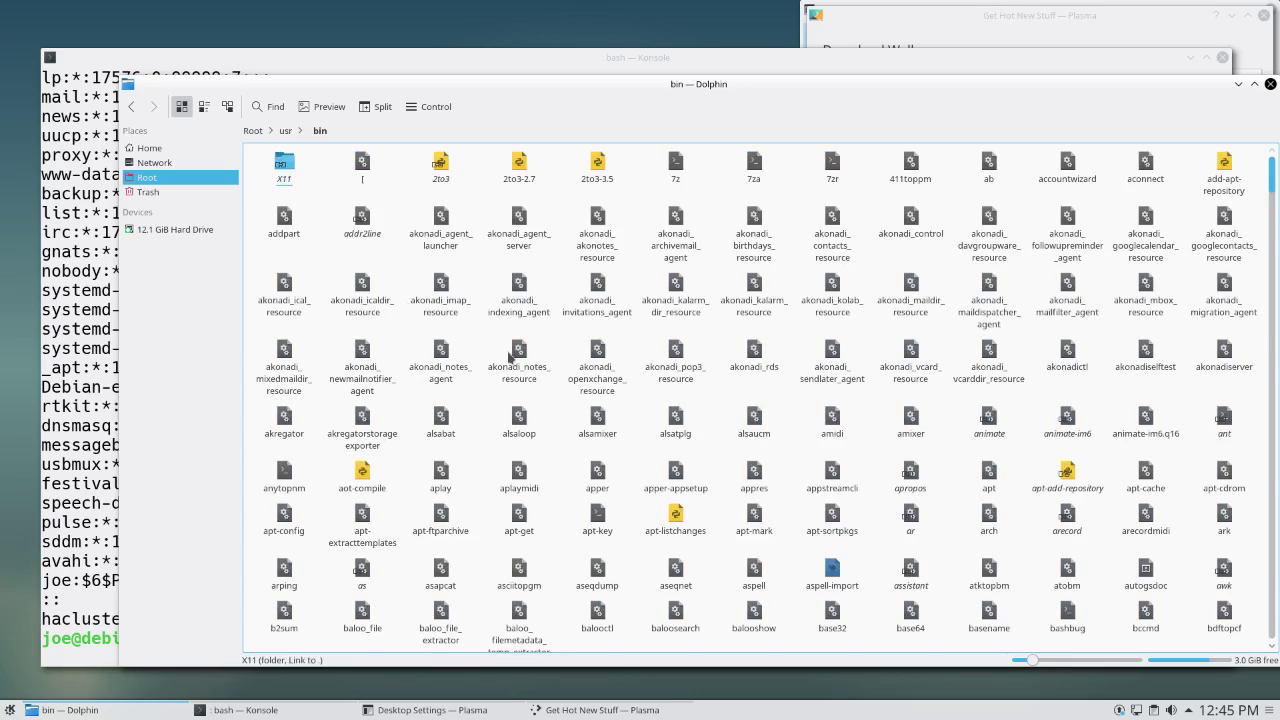
{"action": "scroll", "coordinate": [735, 470], "scroll_direction": "down", "scroll_amount": 10}
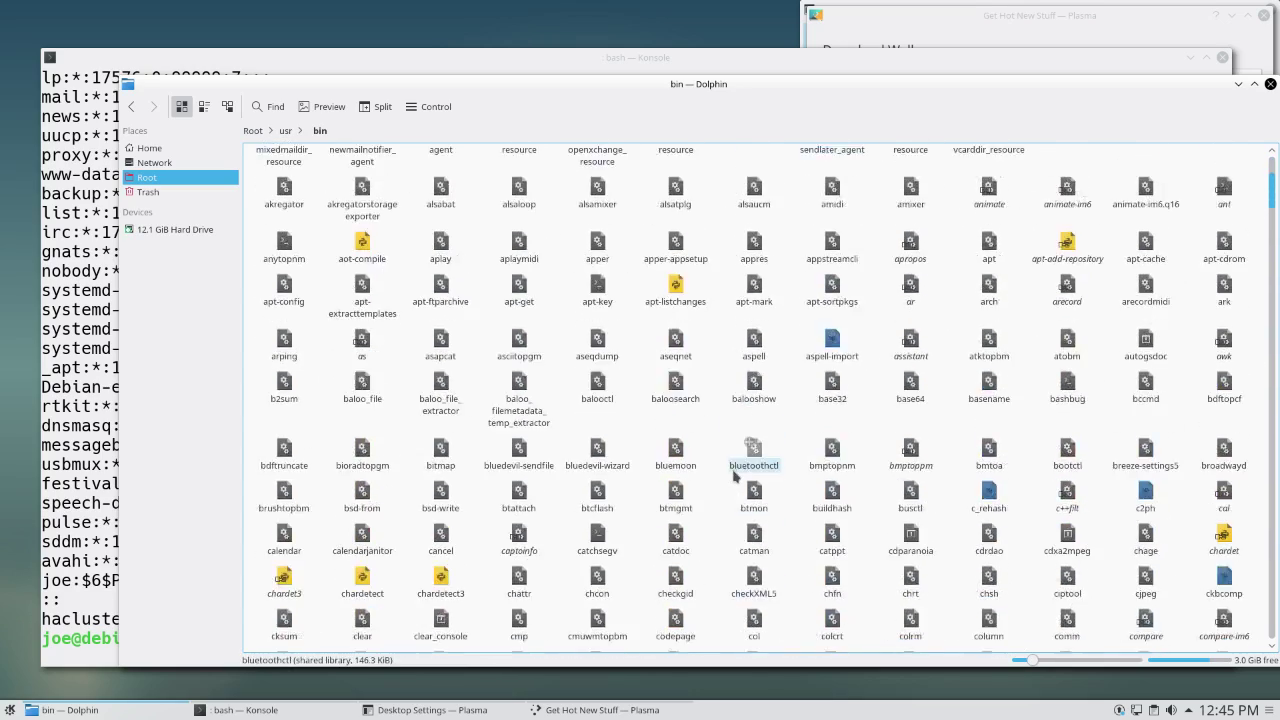
{"action": "scroll", "coordinate": [735, 470], "scroll_direction": "up", "scroll_amount": 10}
{"action": "scroll", "coordinate": [735, 467], "scroll_direction": "down", "scroll_amount": 2}
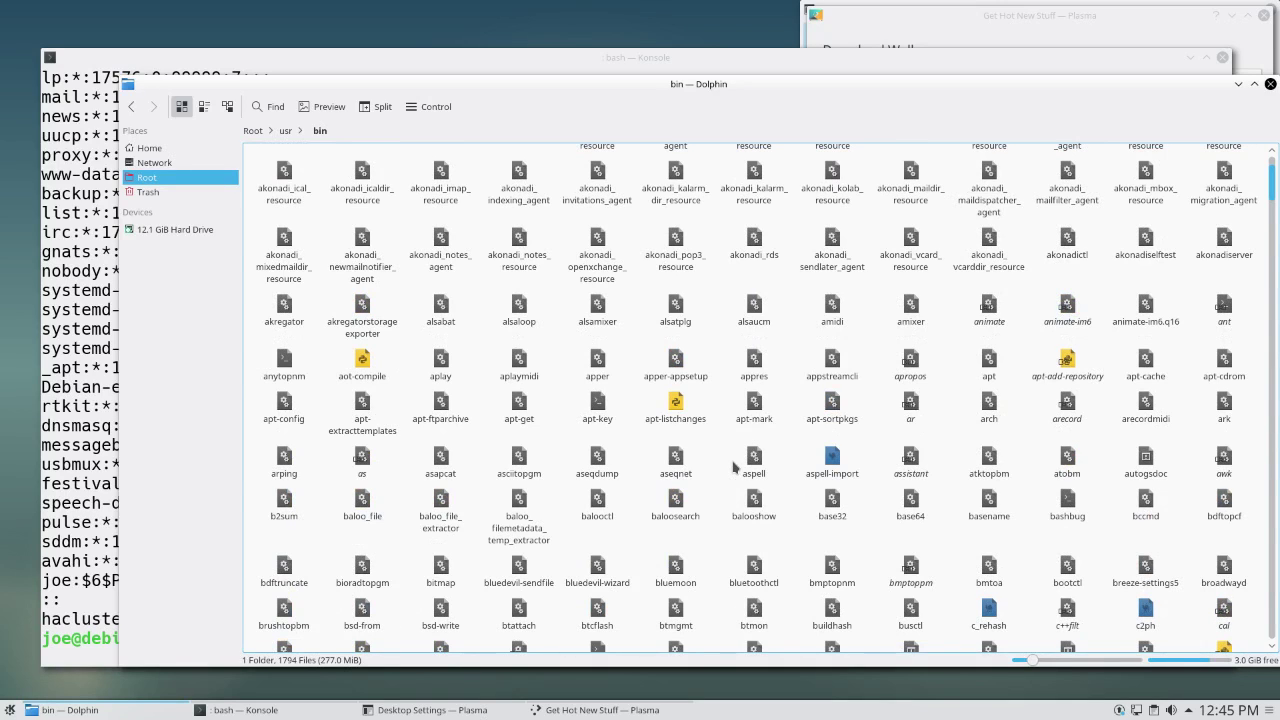
{"action": "scroll", "coordinate": [975, 460], "scroll_direction": "down", "scroll_amount": 15}
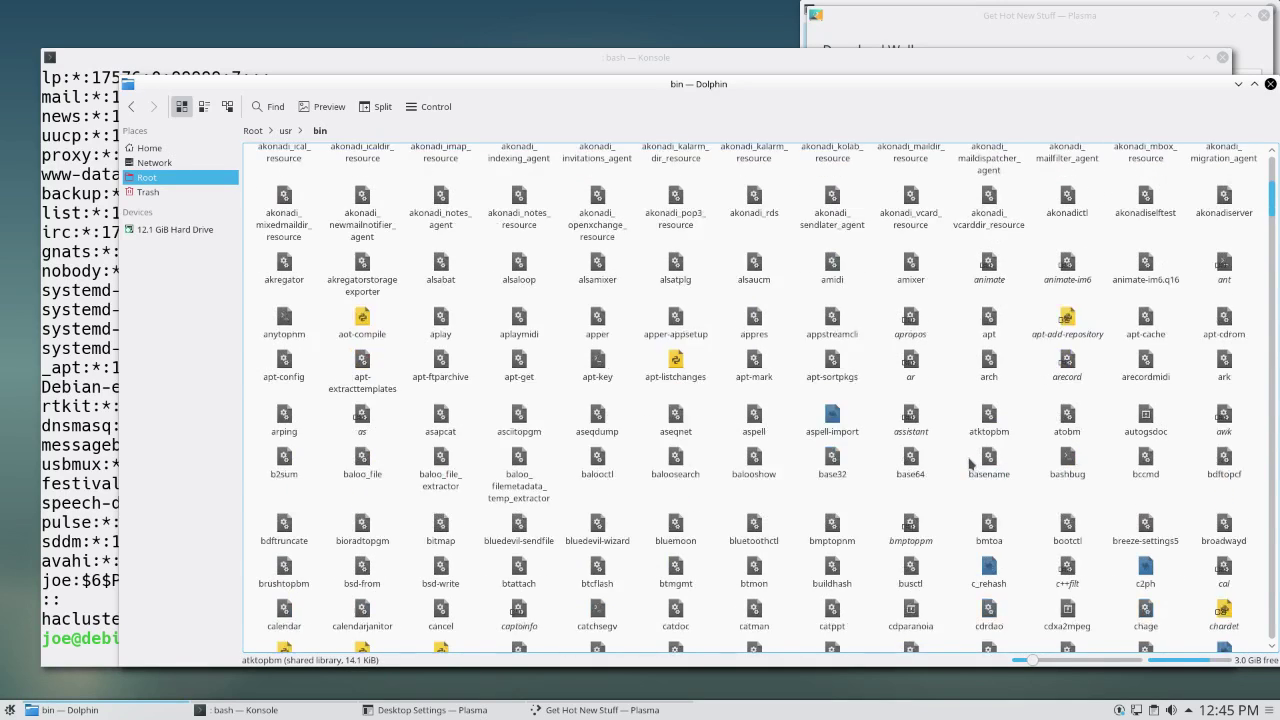
{"action": "key", "text": "BackSpace"}
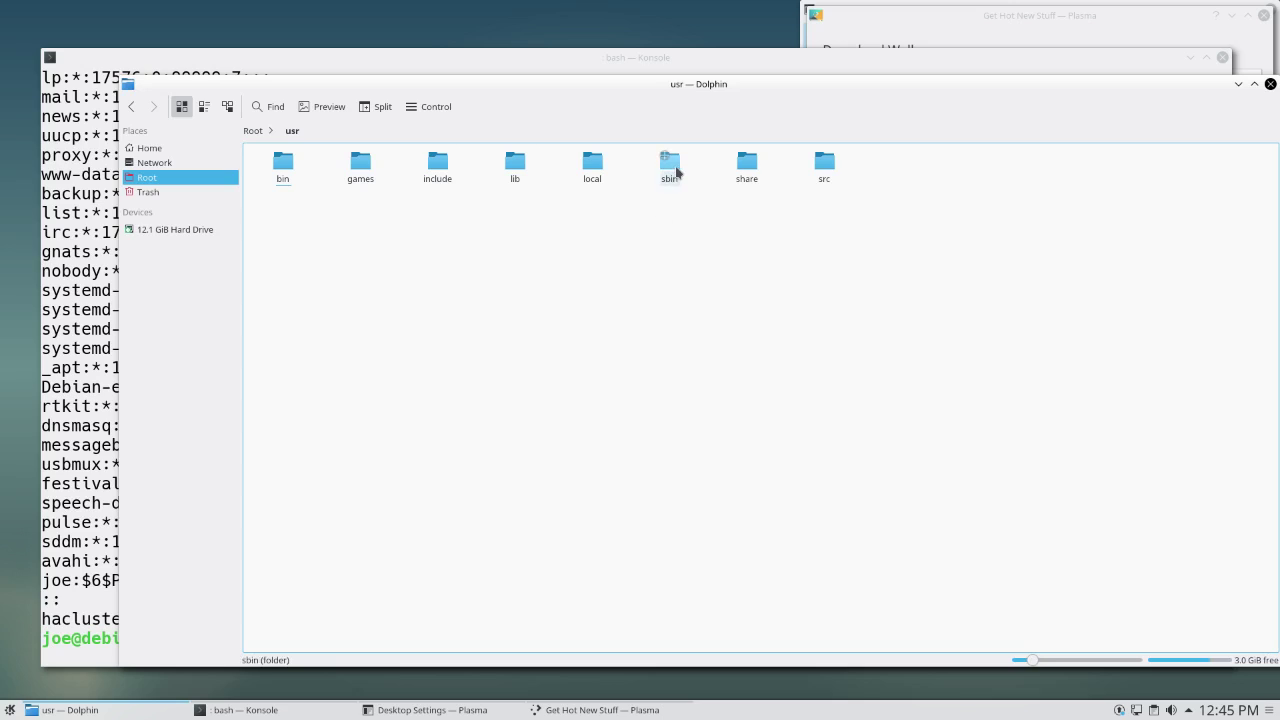
{"action": "left_click", "coordinate": [361, 170]}
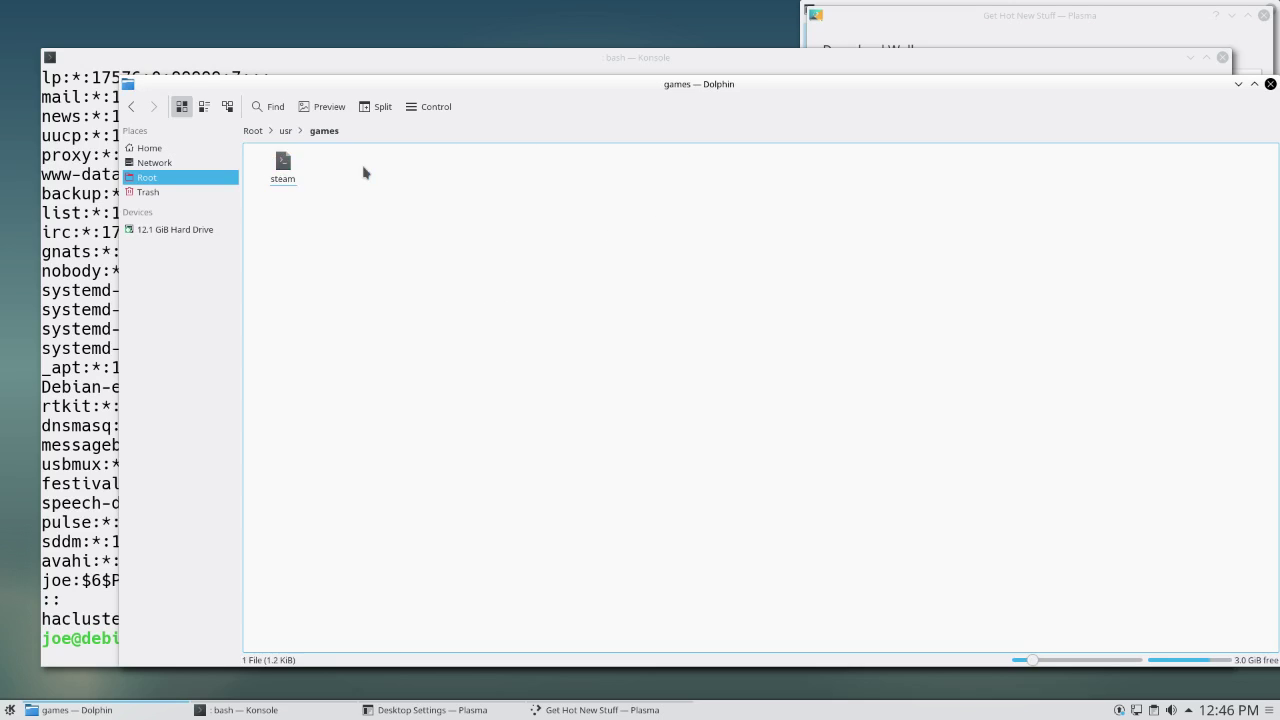
{"action": "left_click", "coordinate": [285, 131]}
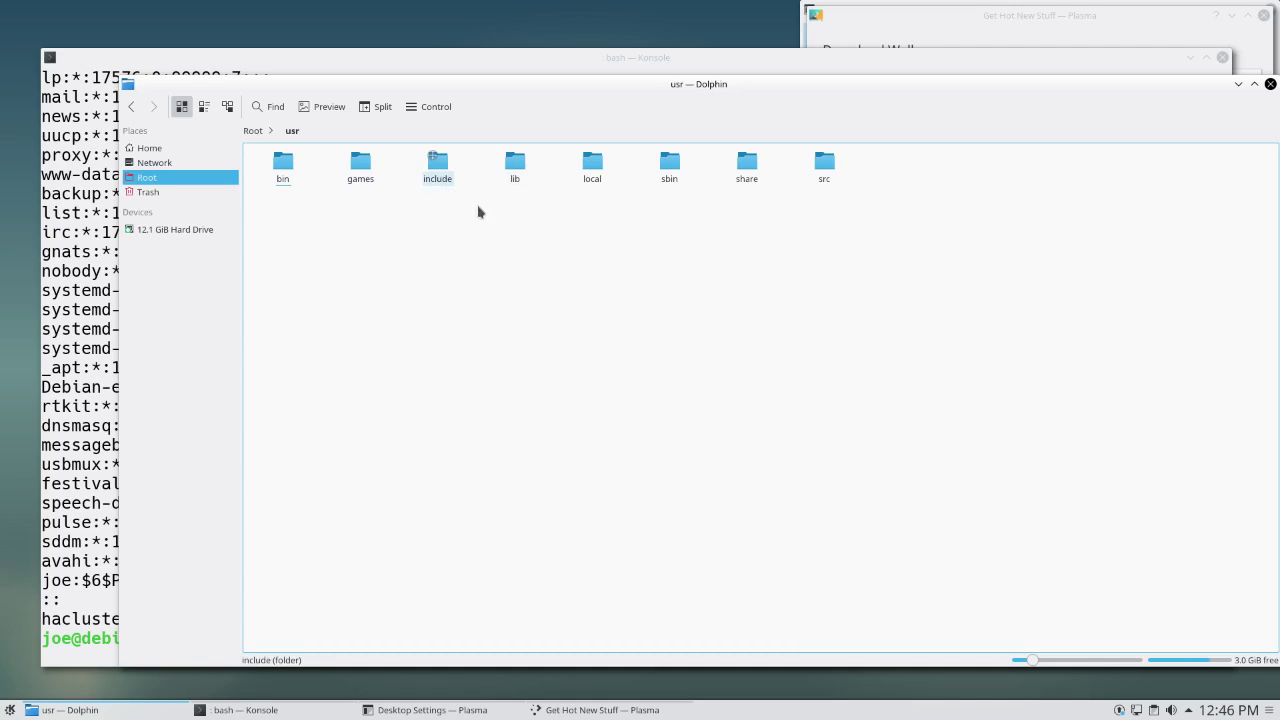
{"action": "left_click", "coordinate": [516, 170]}
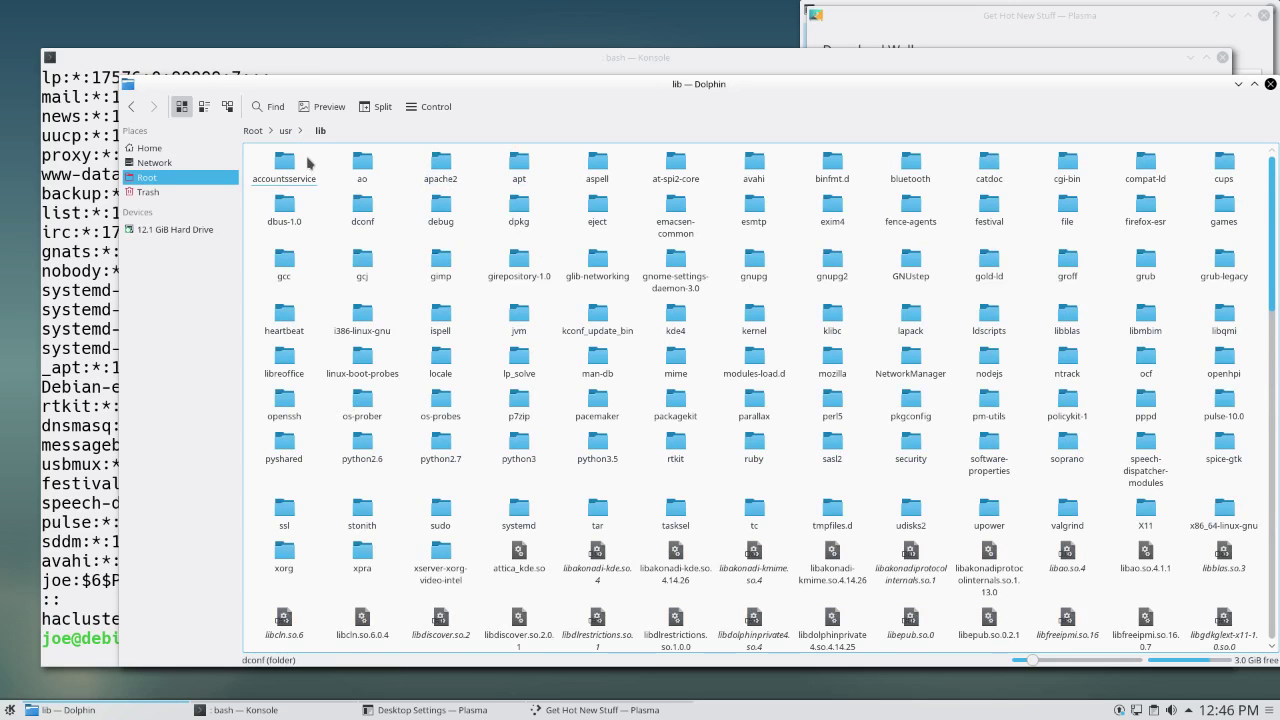
{"action": "key", "text": "BackSpace"}
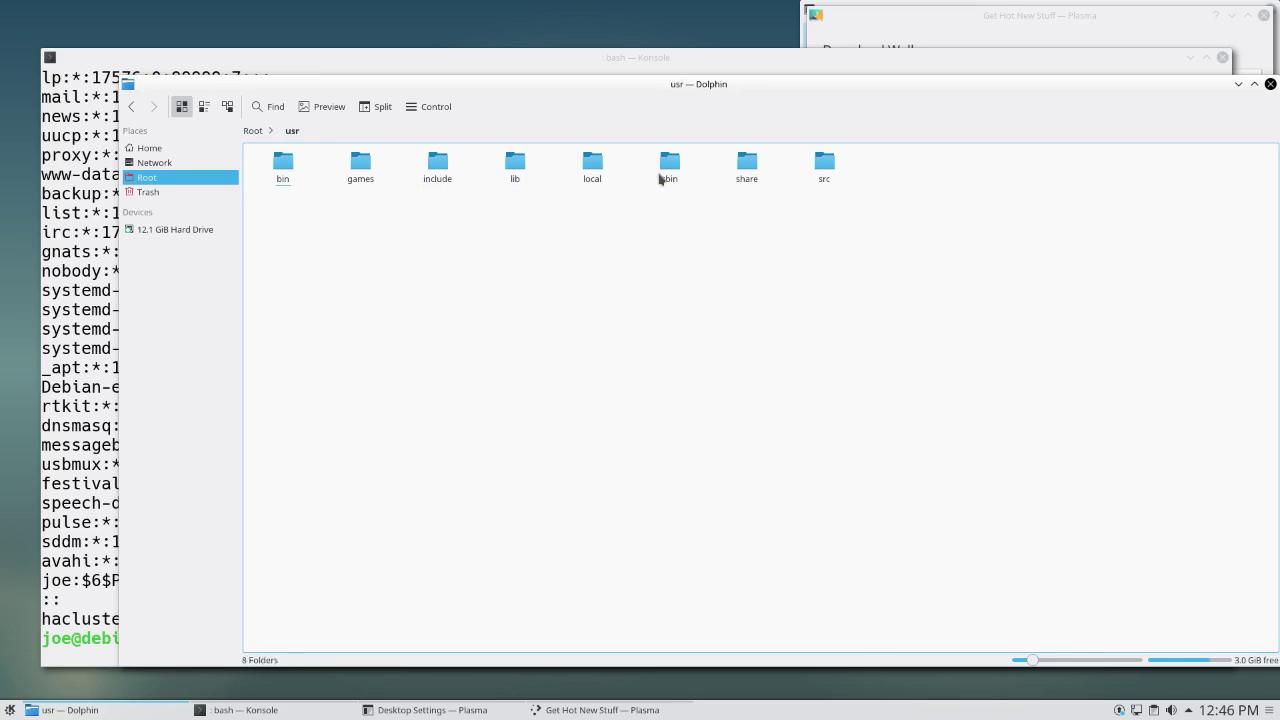
Open /usr/share and scroll through its 285 subfolders, from accounts to zsh.
{"action": "double_click", "coordinate": [753, 180]}
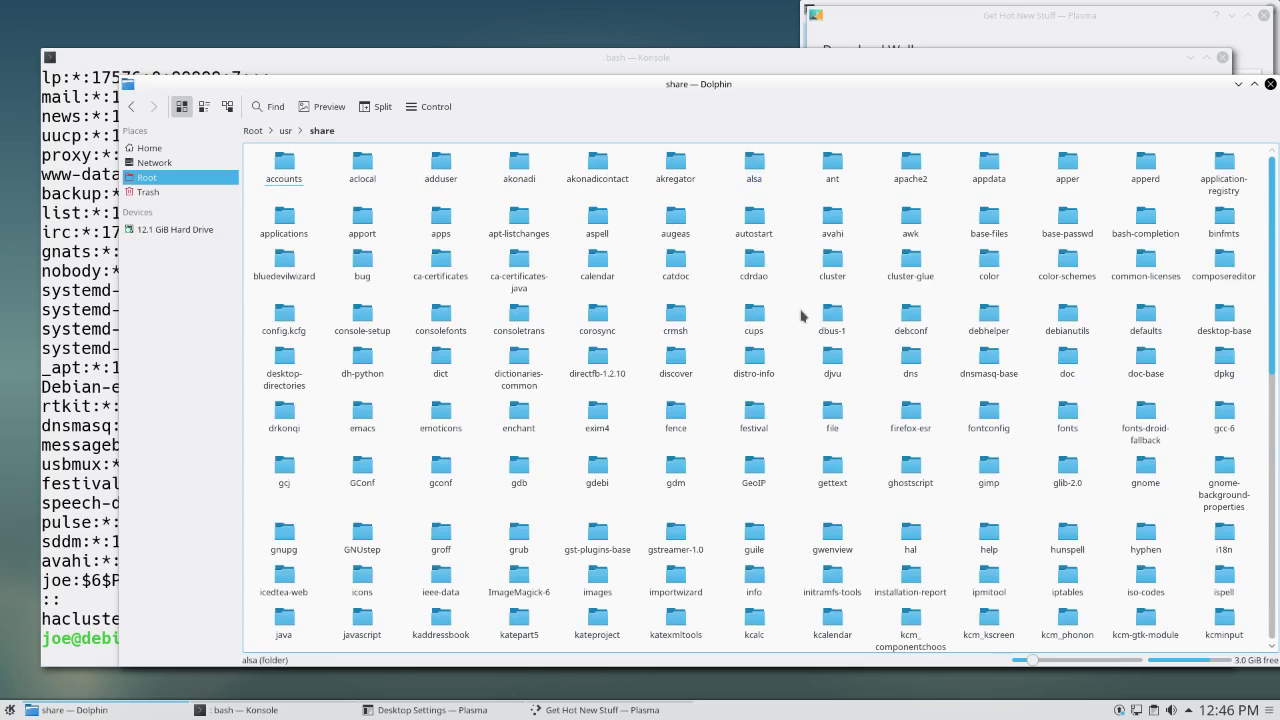
{"action": "scroll", "coordinate": [762, 445], "scroll_direction": "down", "scroll_amount": 3}
{"action": "scroll", "coordinate": [762, 445], "scroll_direction": "down", "scroll_amount": 2}
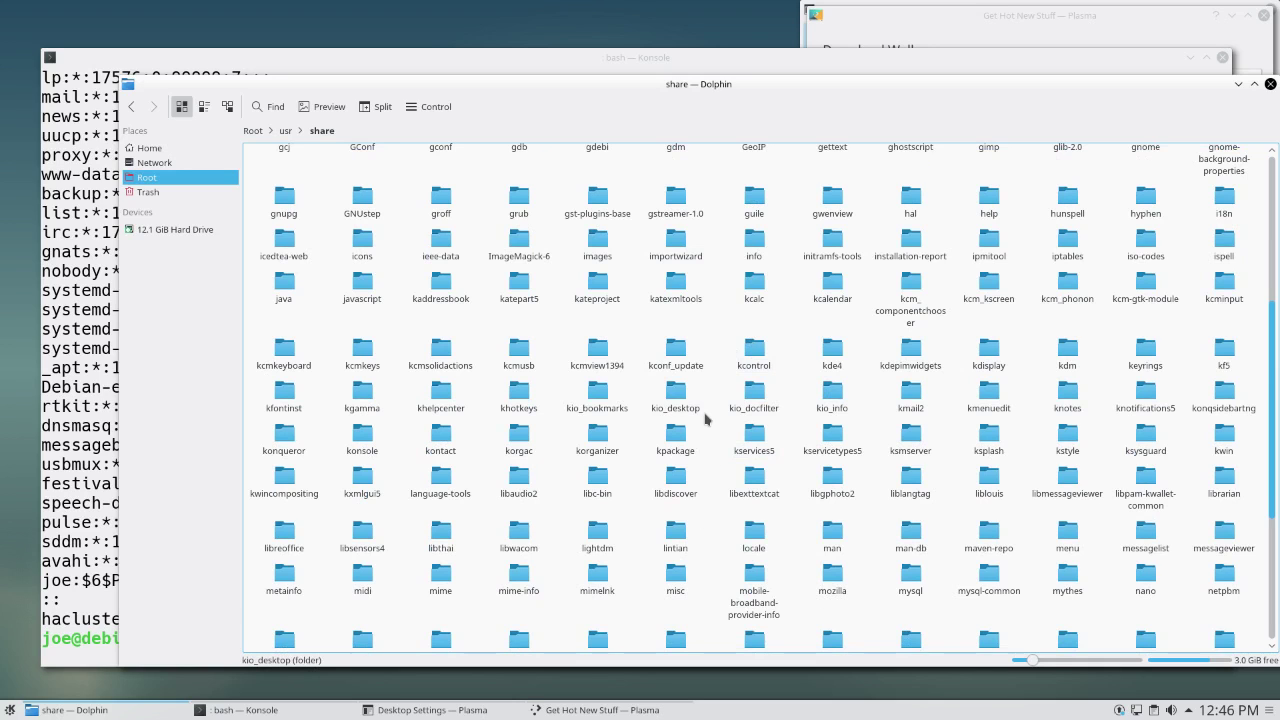
{"action": "scroll", "coordinate": [705, 422], "scroll_direction": "up", "scroll_amount": 6}
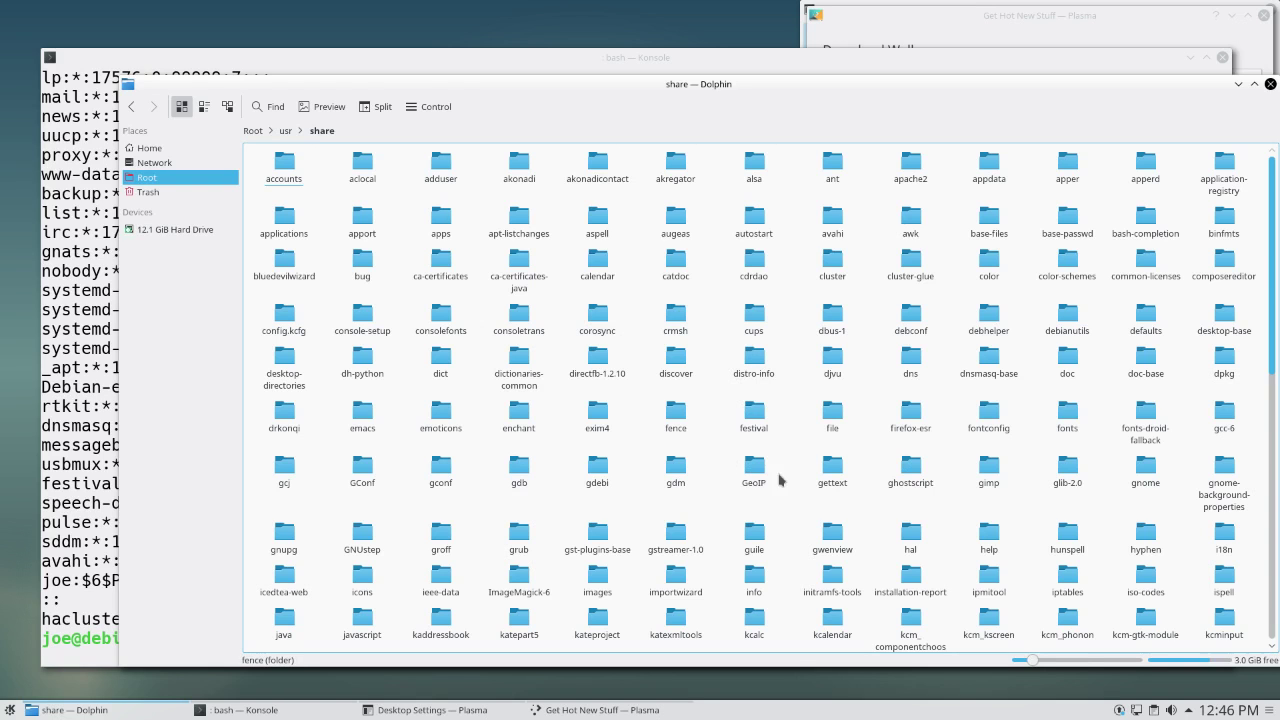
{"action": "scroll", "coordinate": [834, 515], "scroll_direction": "down", "scroll_amount": 10}
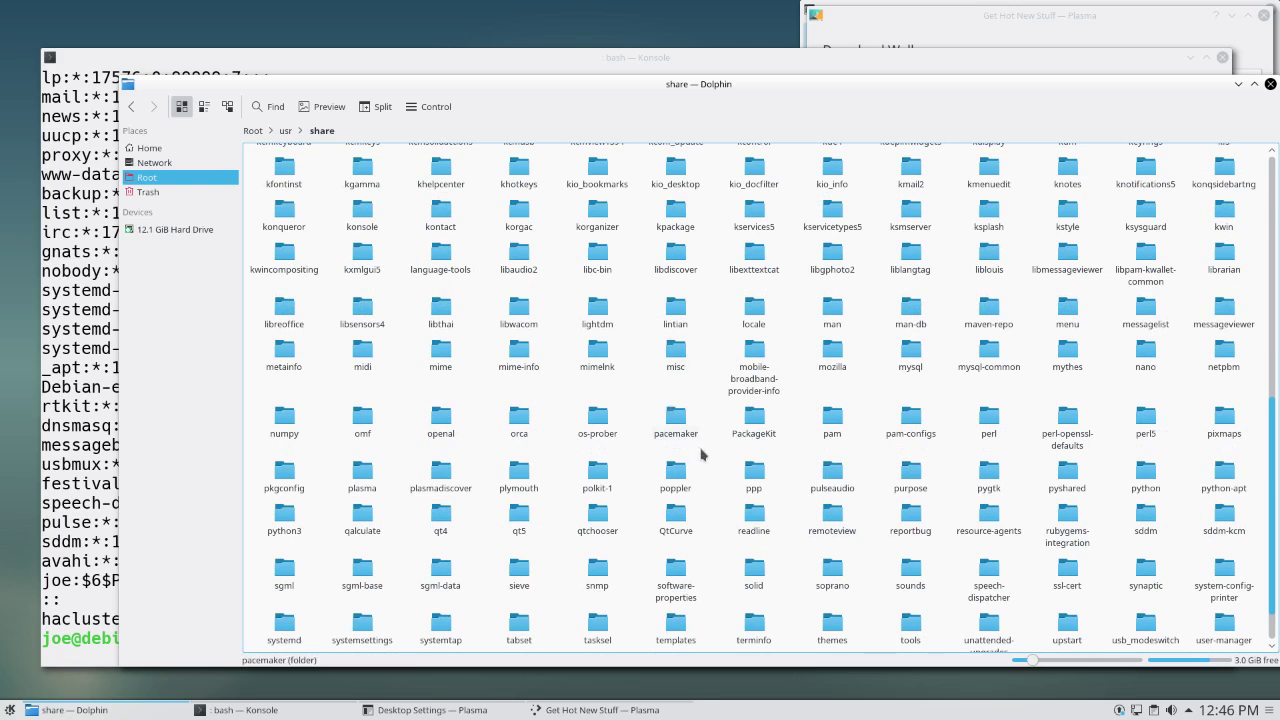
{"action": "scroll", "coordinate": [719, 470], "scroll_direction": "down", "scroll_amount": 1}
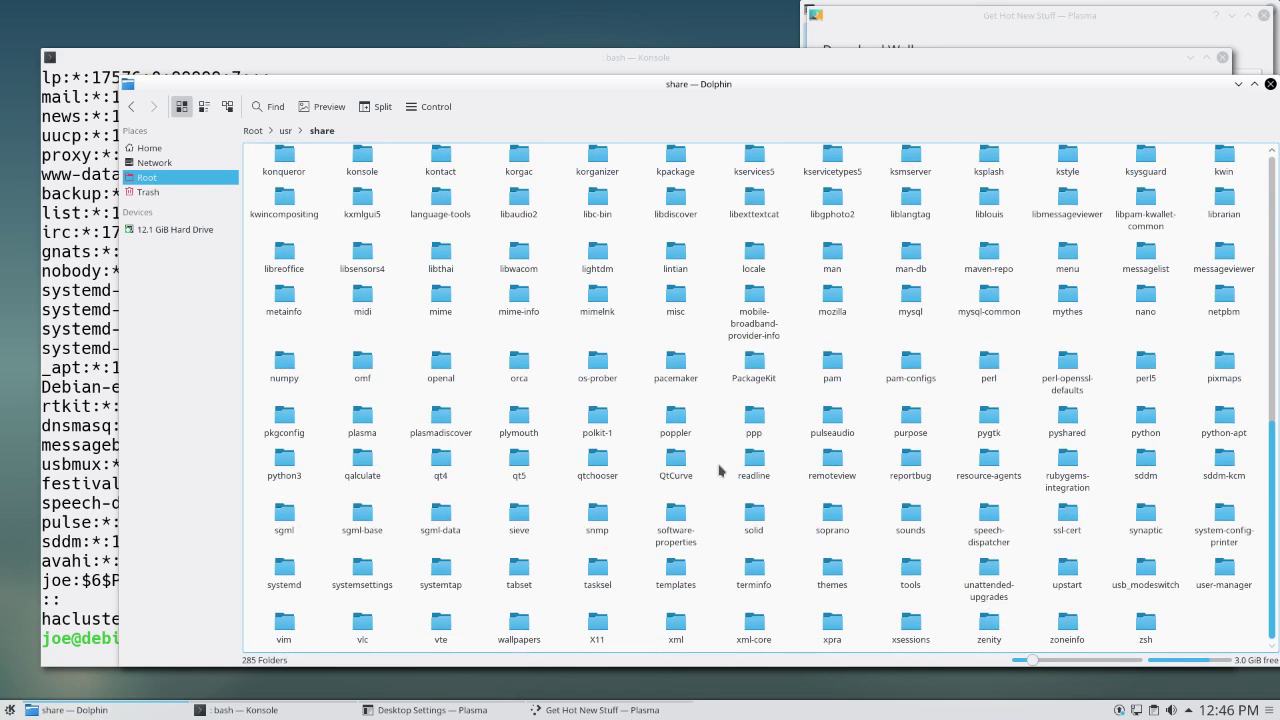
{"action": "scroll", "coordinate": [721, 468], "scroll_direction": "up", "scroll_amount": 4}
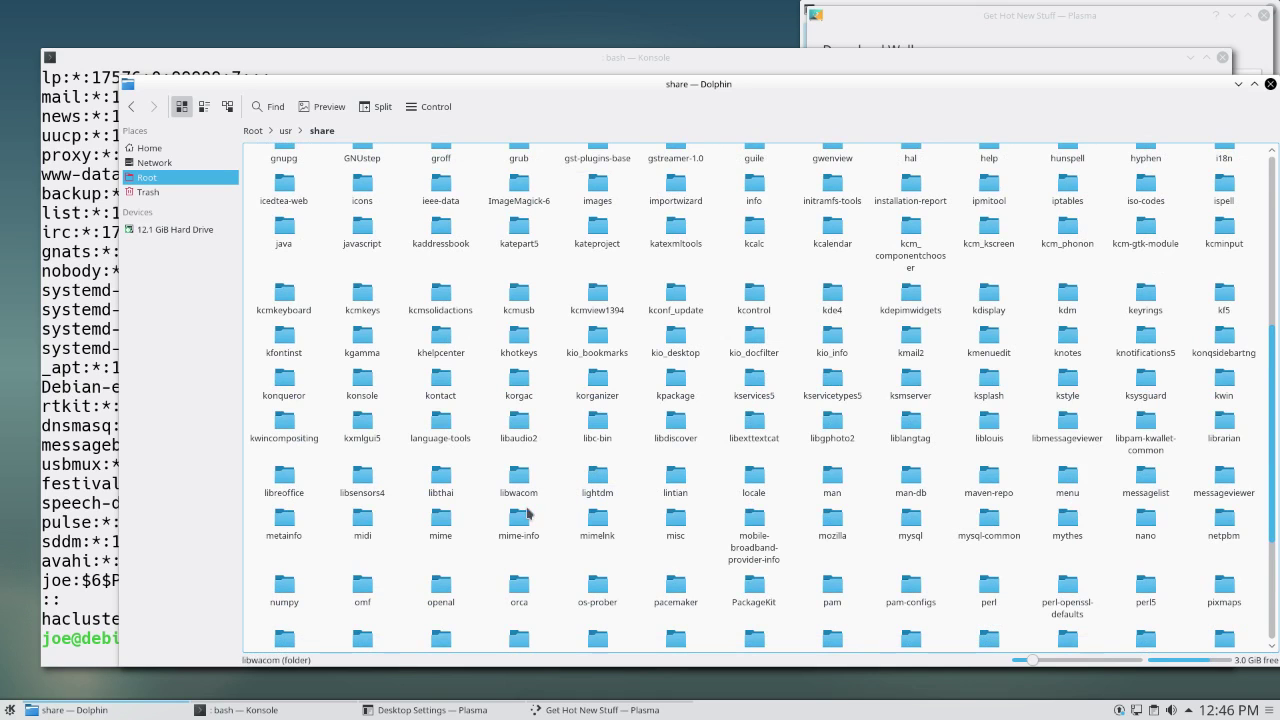
{"action": "scroll", "coordinate": [903, 567], "scroll_direction": "up", "scroll_amount": 6}
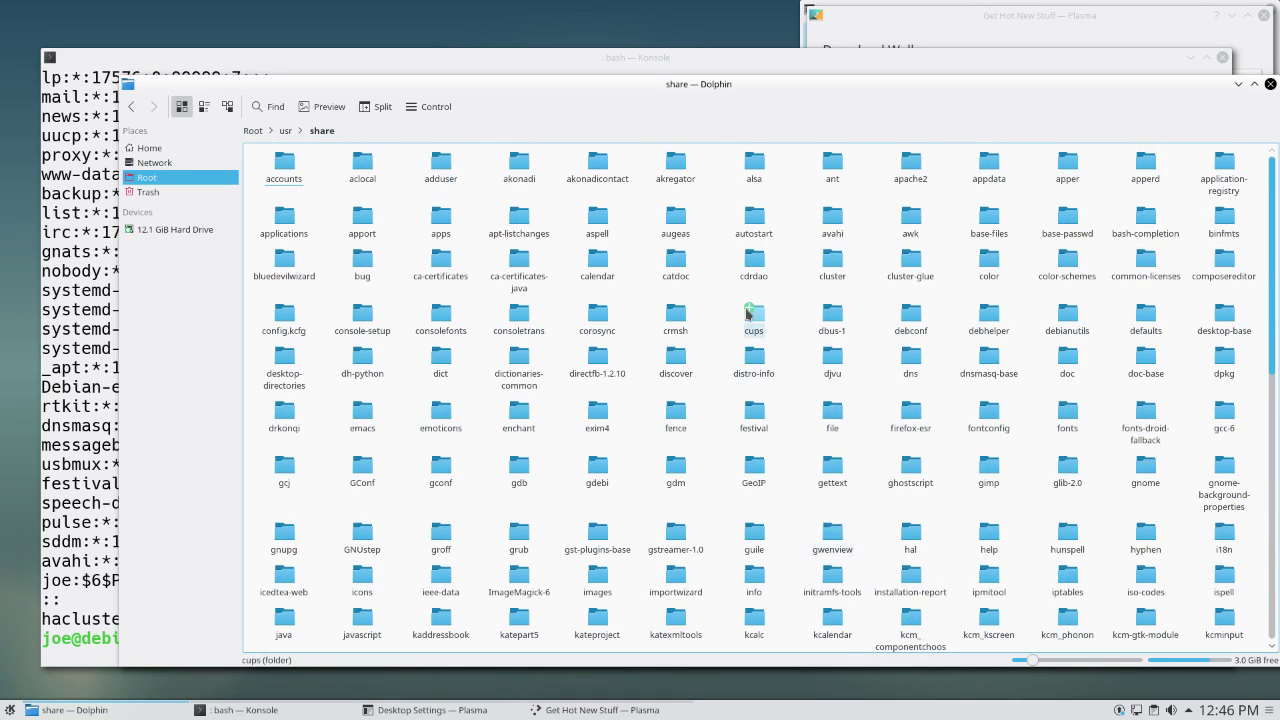
{"action": "left_click", "coordinate": [752, 288]}
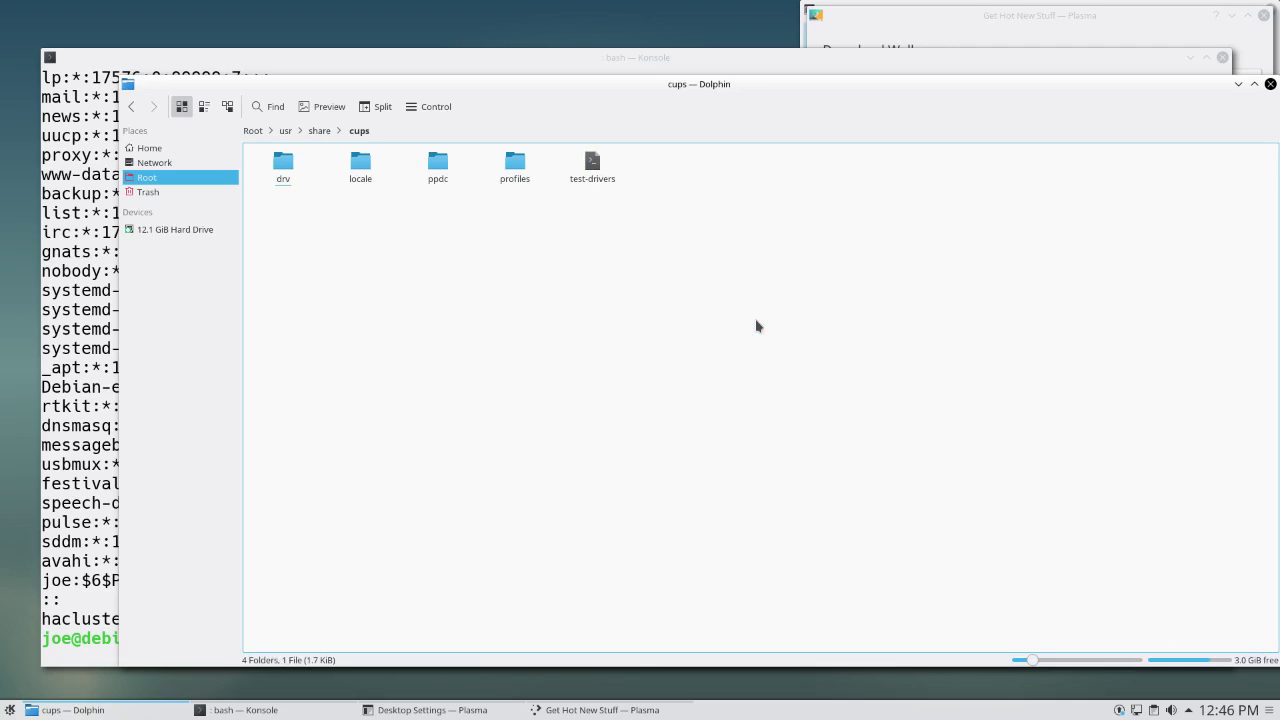
{"action": "left_click", "coordinate": [328, 131]}
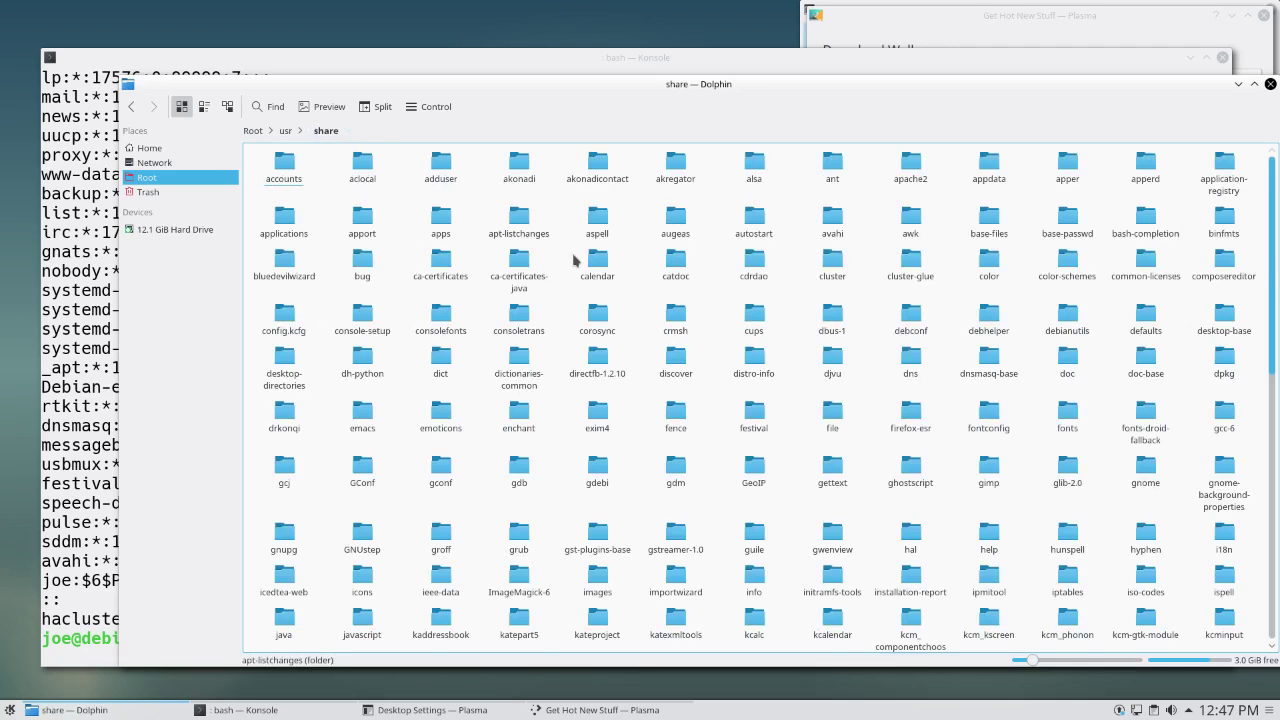
{"action": "key", "text": "i"}
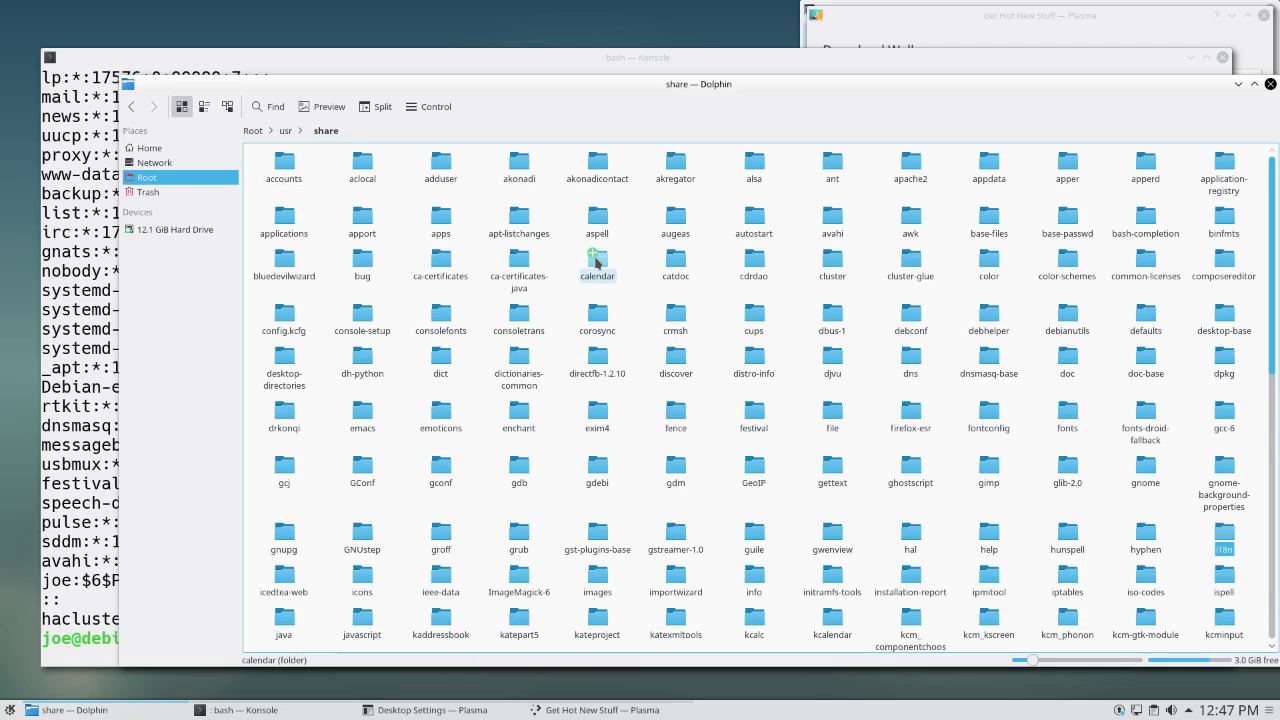
{"action": "left_click", "coordinate": [717, 332]}
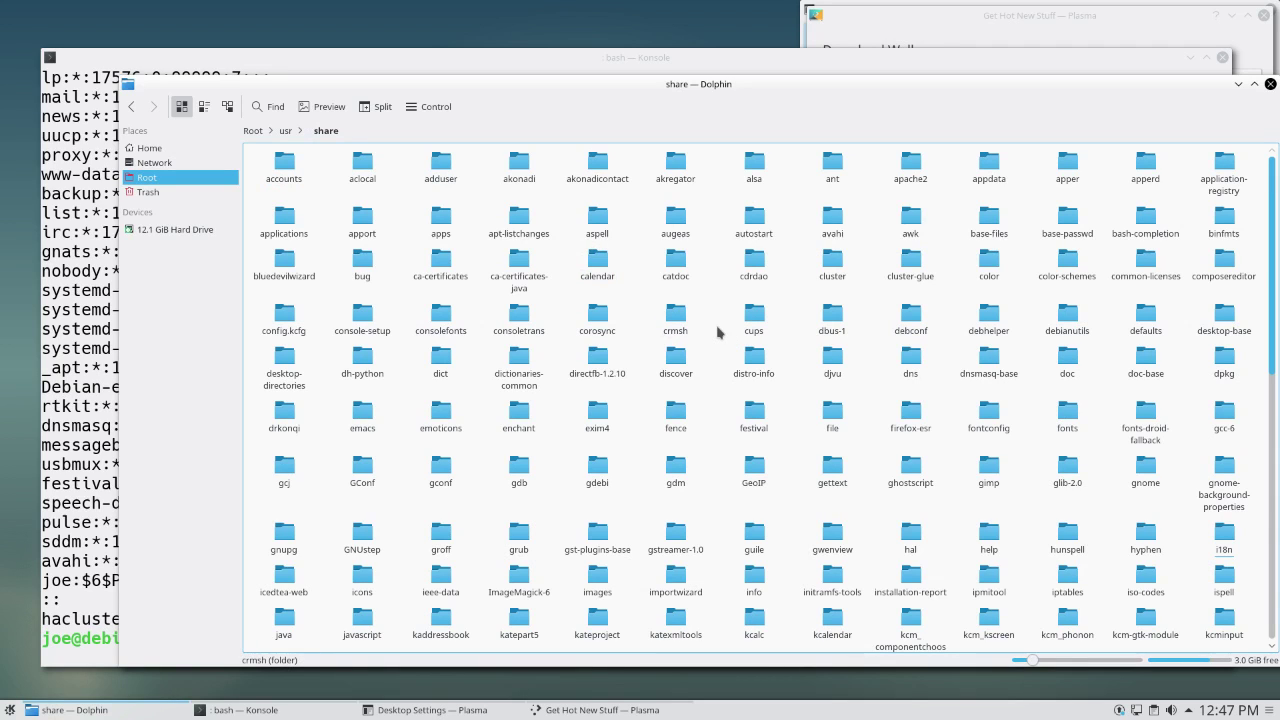
{"action": "key", "text": "i"}
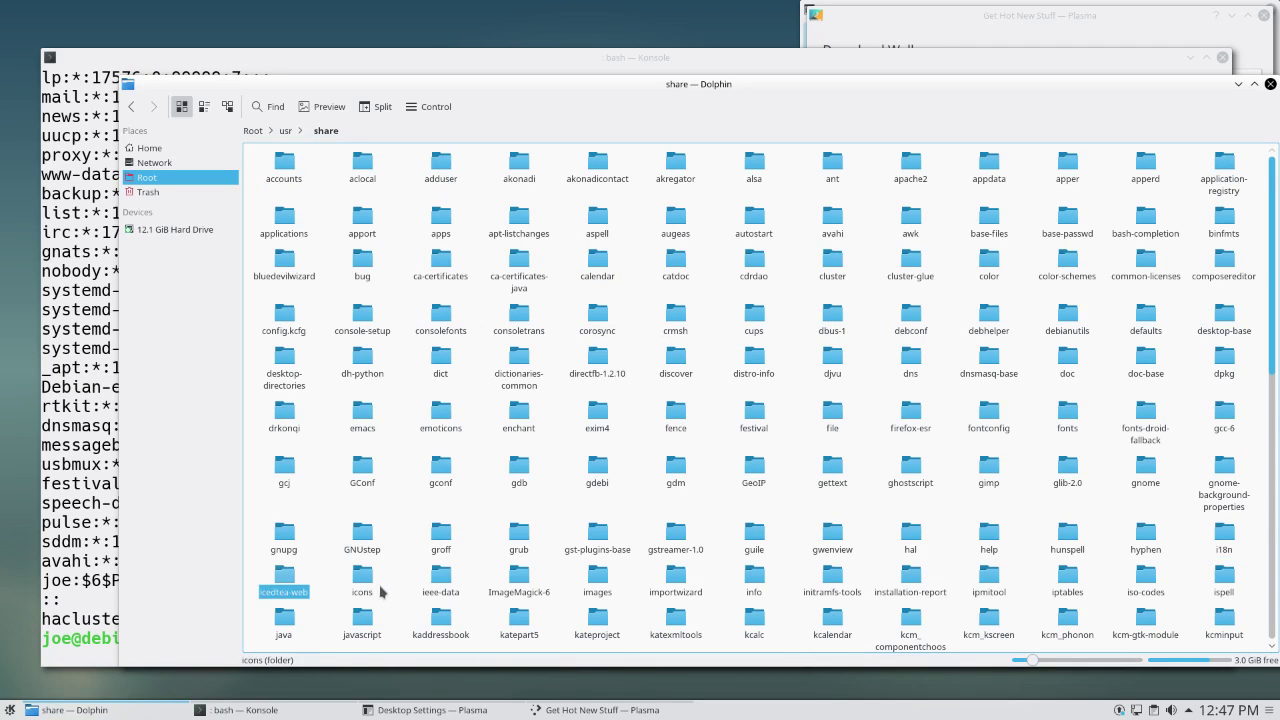
{"action": "left_click", "coordinate": [362, 580]}
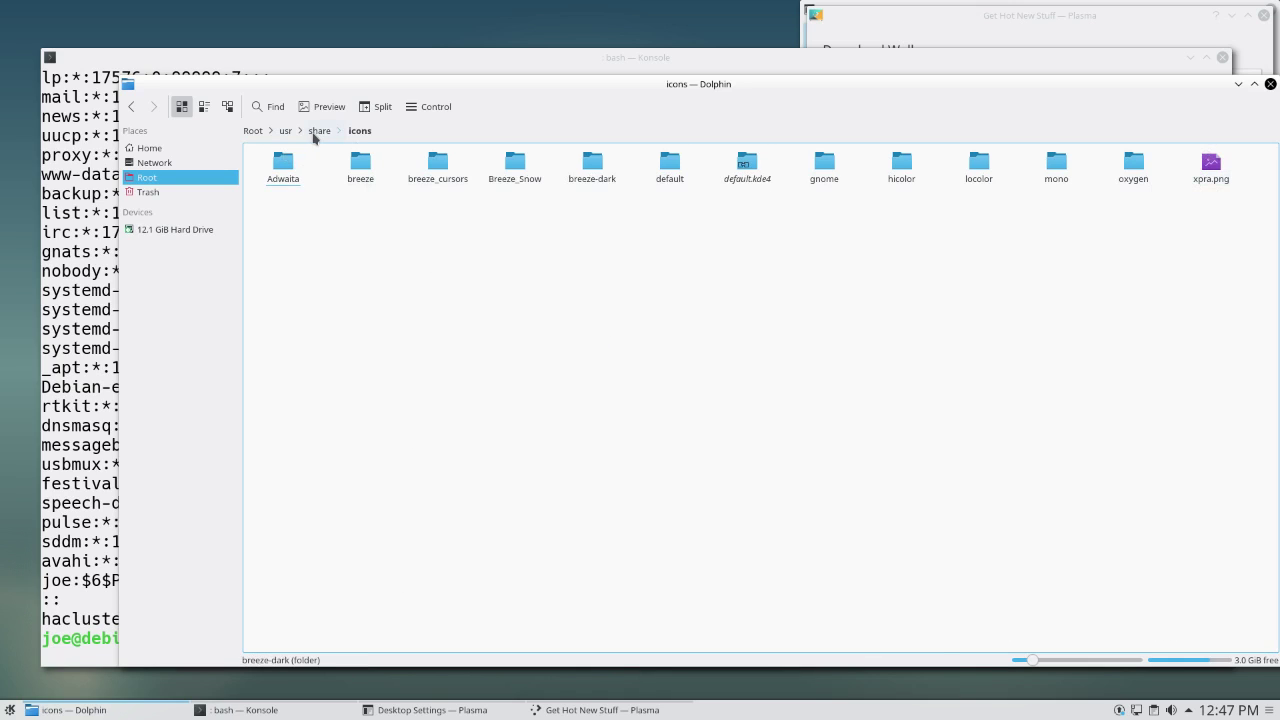
{"action": "left_click", "coordinate": [318, 131]}
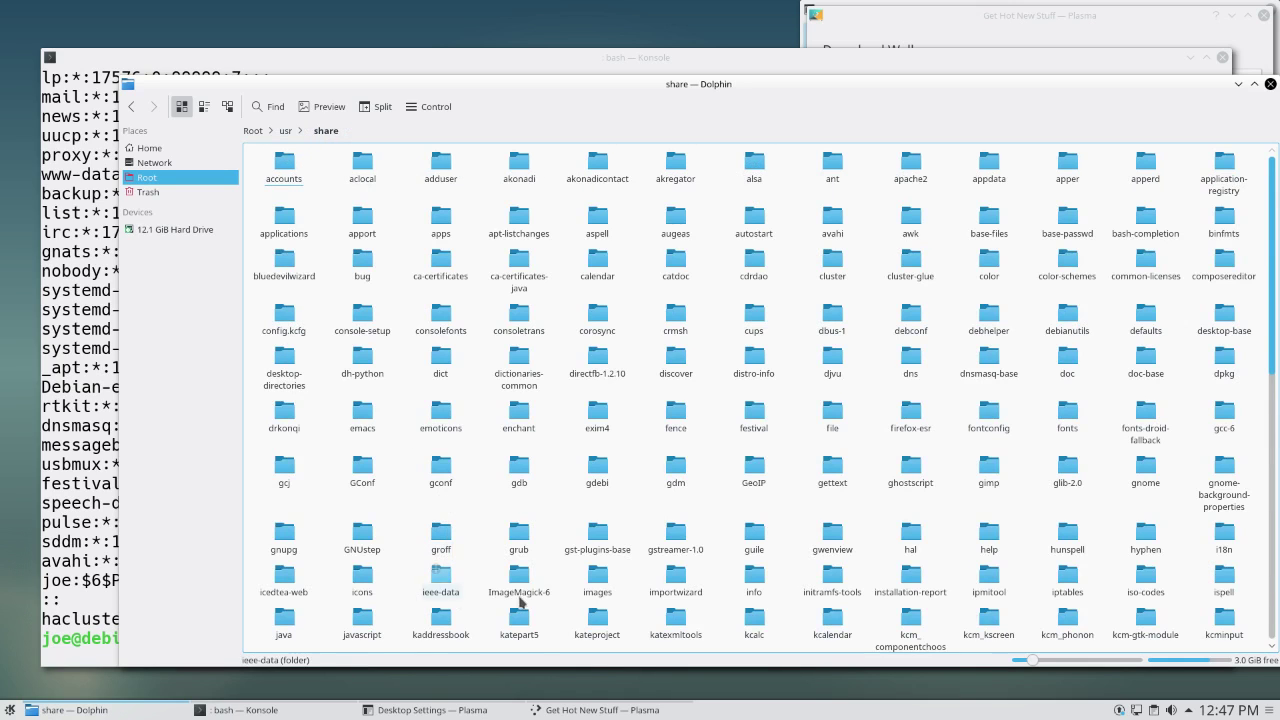
{"action": "left_click", "coordinate": [597, 580]}
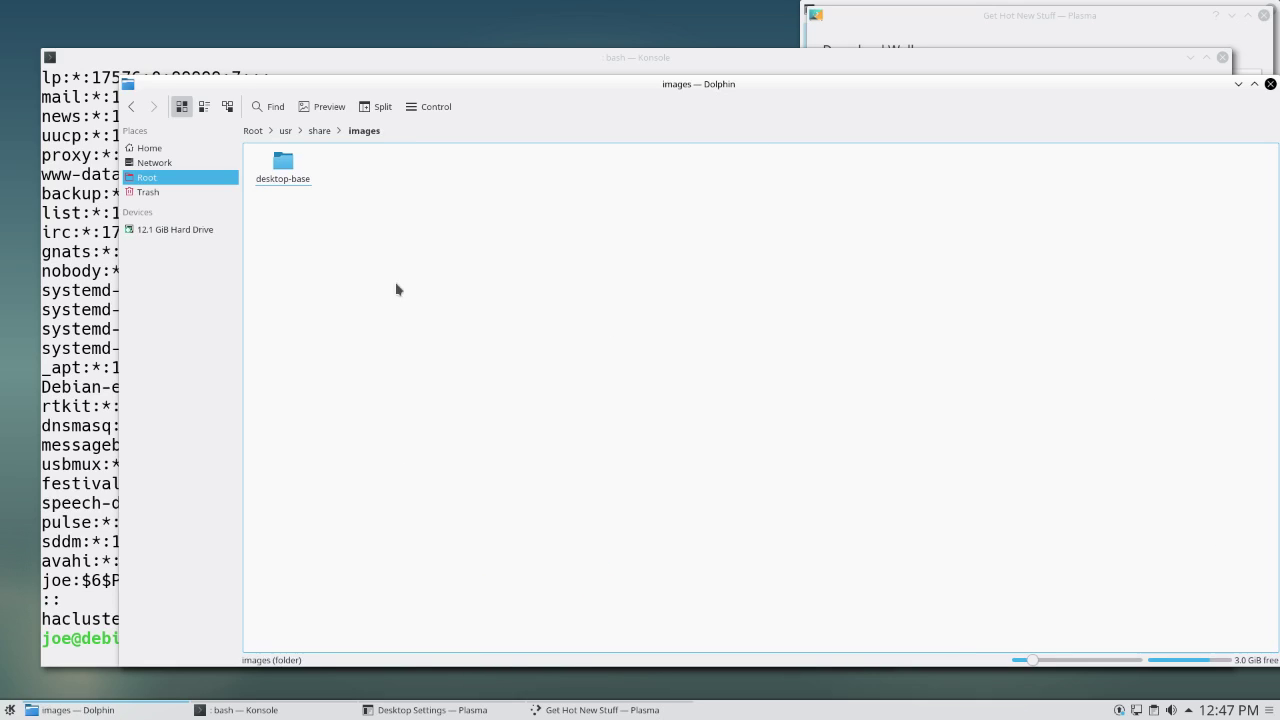
{"action": "left_click", "coordinate": [277, 172]}
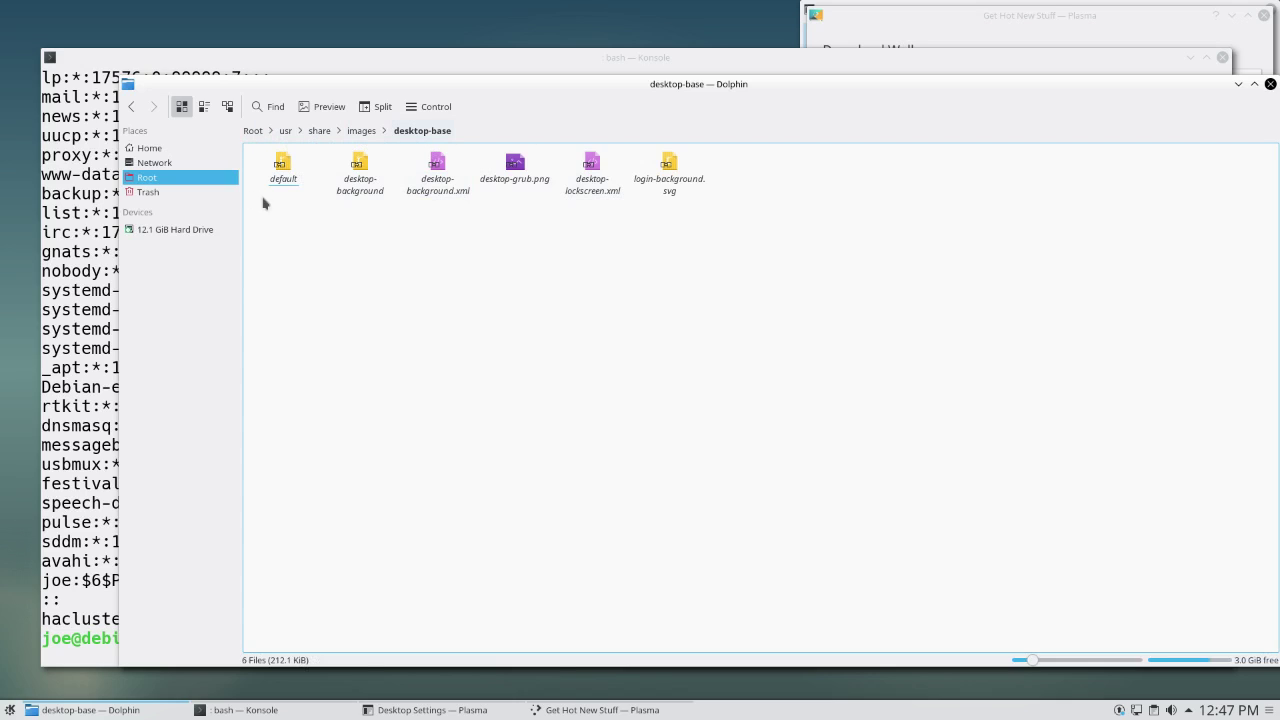
{"action": "left_click", "coordinate": [132, 108]}
{"action": "left_click", "coordinate": [131, 107]}
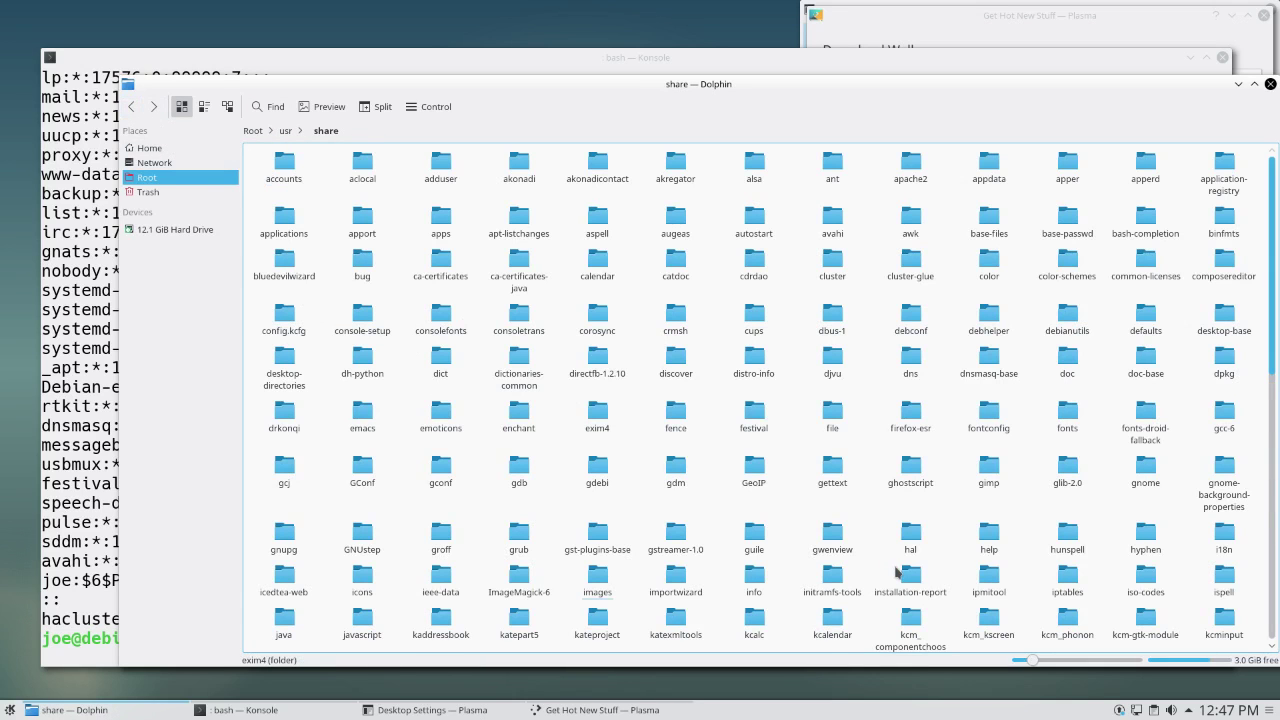
{"action": "scroll", "coordinate": [871, 512], "scroll_direction": "down", "scroll_amount": 2}
{"action": "scroll", "coordinate": [543, 240], "scroll_direction": "up", "scroll_amount": 2}
Open /usr/share/applications and briefly view Kickoff's All Applications list.
{"action": "left_click", "coordinate": [286, 213]}
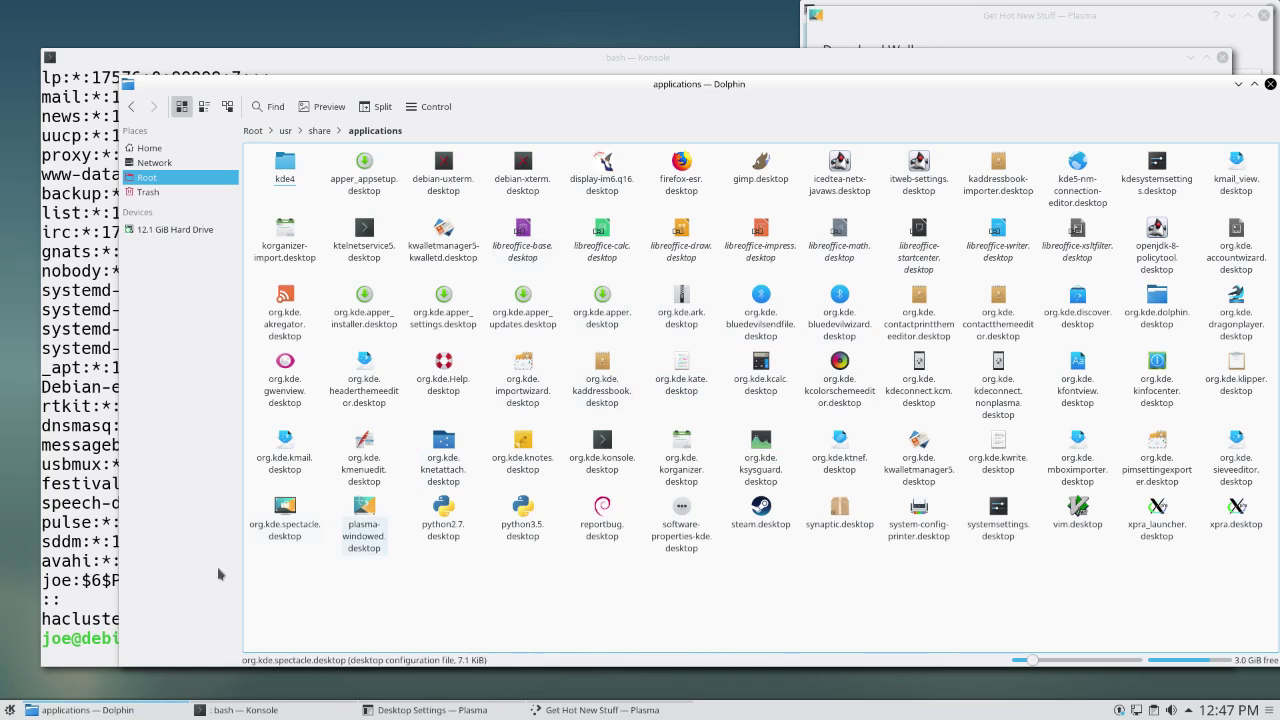
{"action": "left_click", "coordinate": [10, 710]}
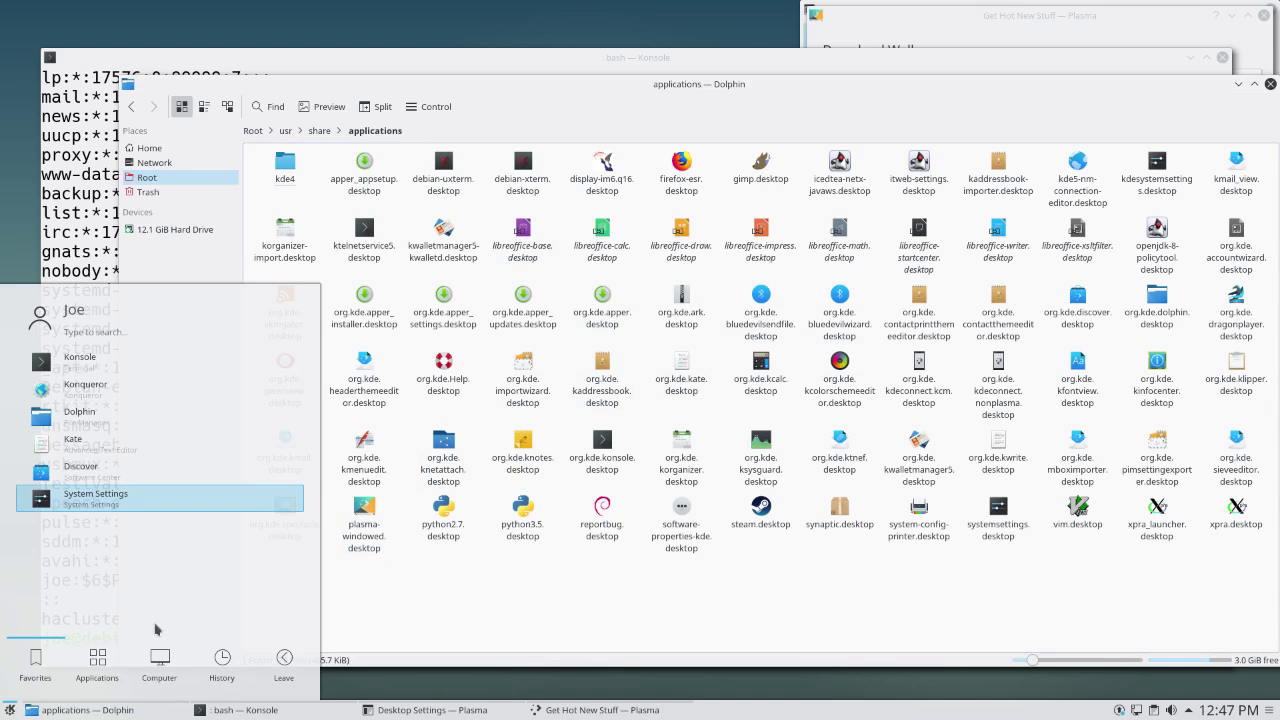
{"action": "left_click", "coordinate": [97, 664]}
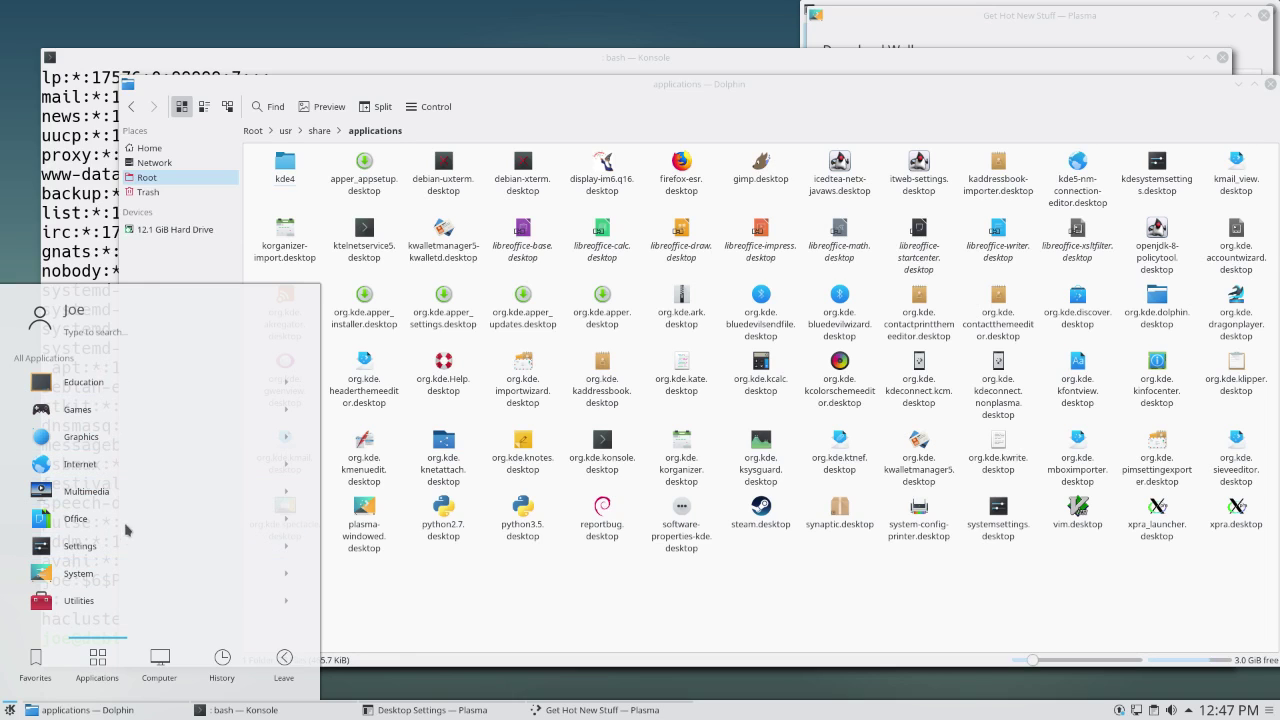
{"action": "left_click", "coordinate": [660, 617]}
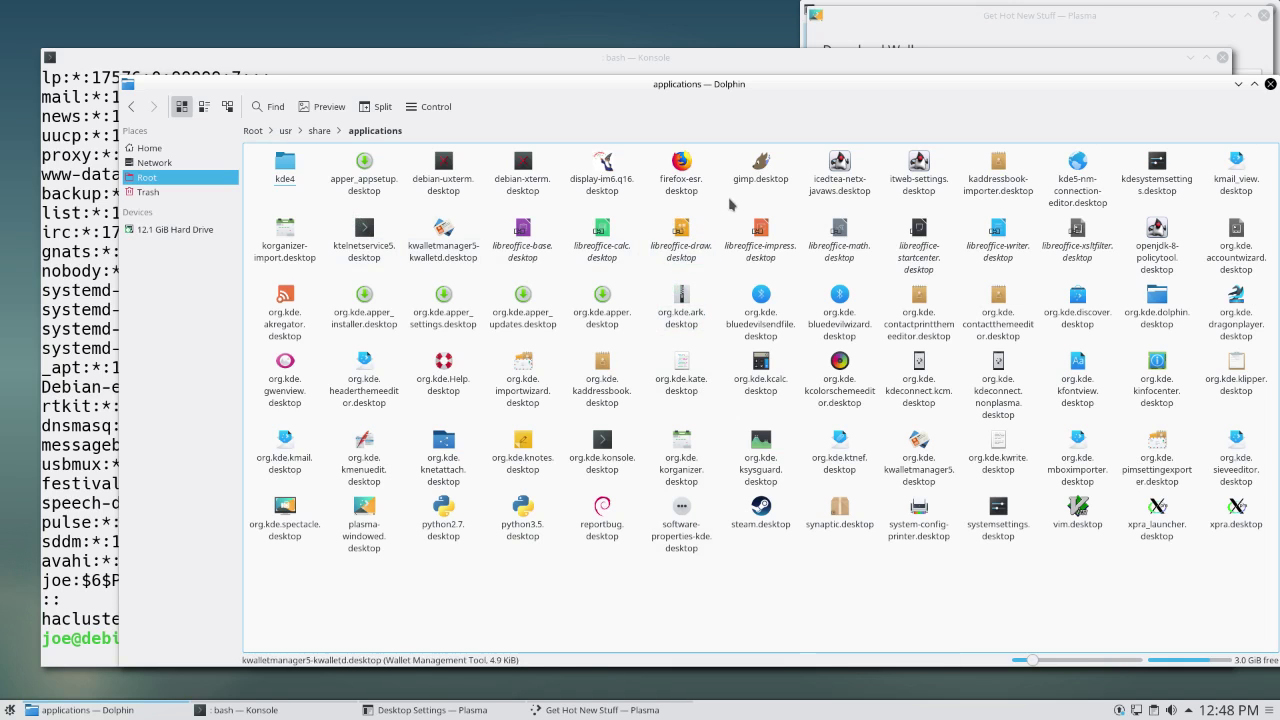
Open firefox-esr.desktop in Kate and scroll through its entries.
{"action": "right_click", "coordinate": [685, 177]}
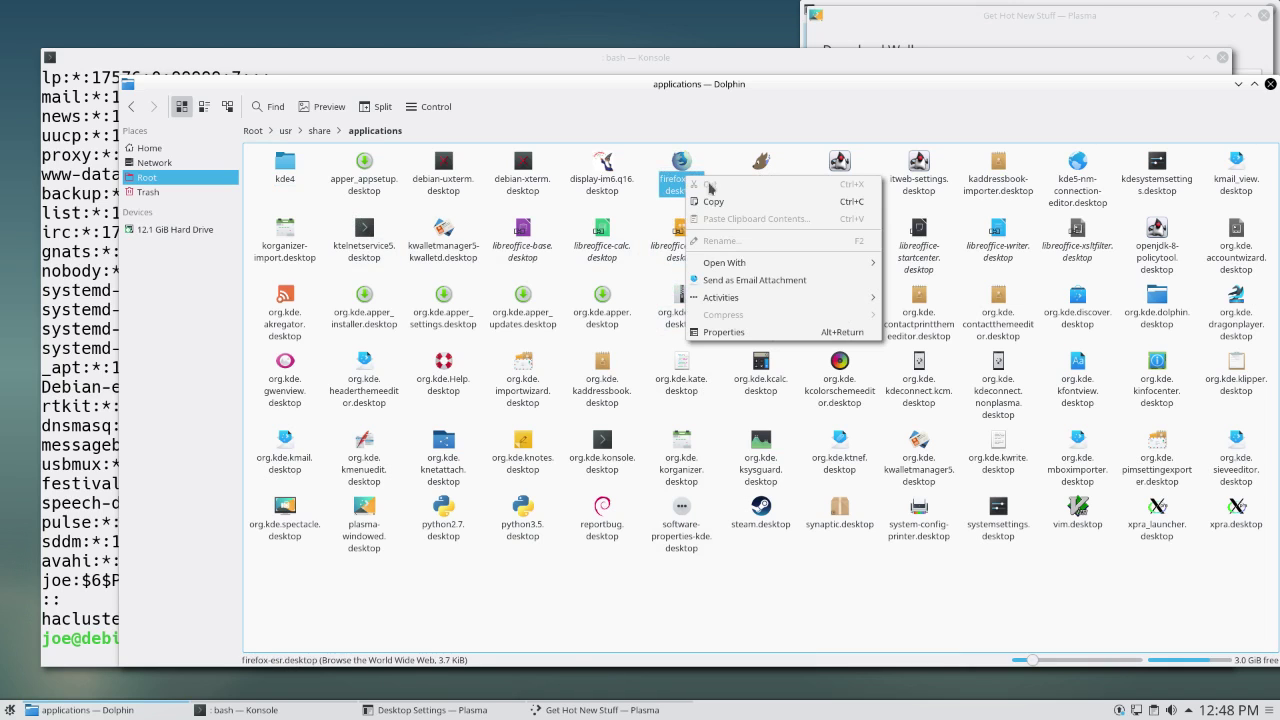
{"action": "mouse_move", "coordinate": [780, 263]}
{"action": "left_click", "coordinate": [910, 270]}
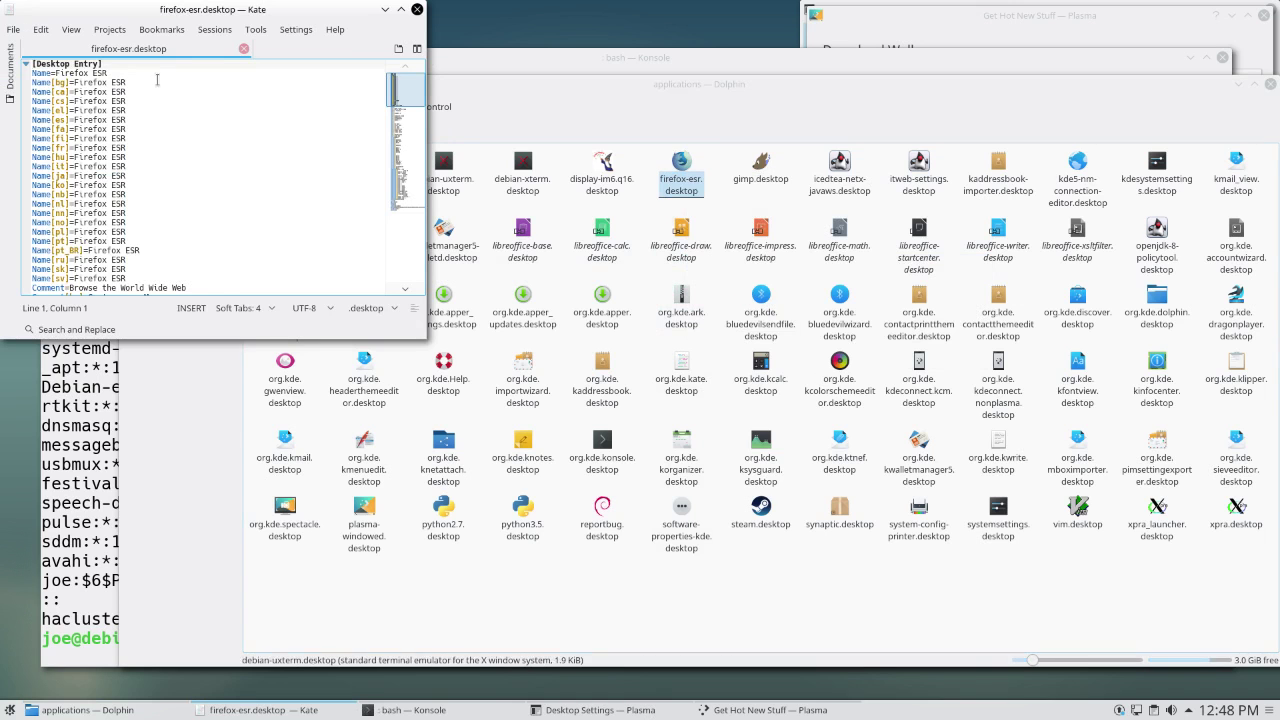
{"action": "scroll", "coordinate": [163, 188], "scroll_direction": "down", "scroll_amount": 5}
{"action": "scroll", "coordinate": [165, 193], "scroll_direction": "down", "scroll_amount": 15}
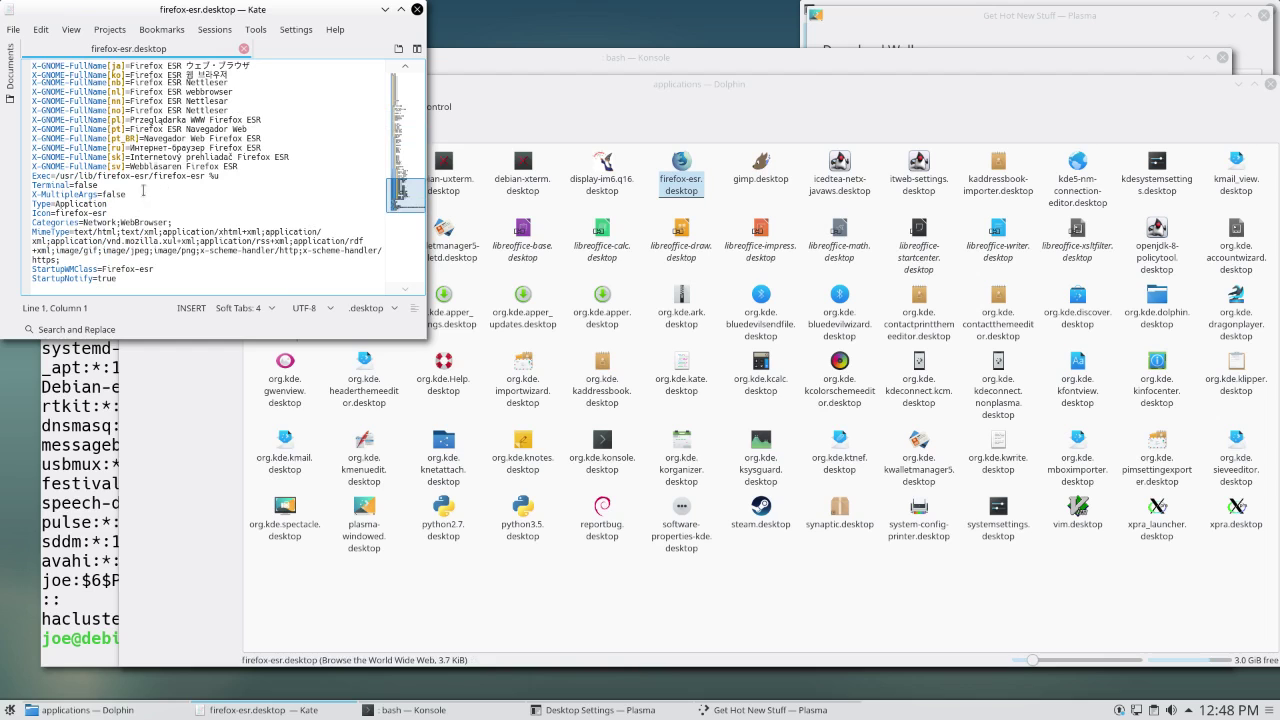
Select the Exec and Terminal lines, then place the caret after Type=Application.
{"action": "left_click_drag", "start_coordinate": [35, 175], "coordinate": [33, 186]}
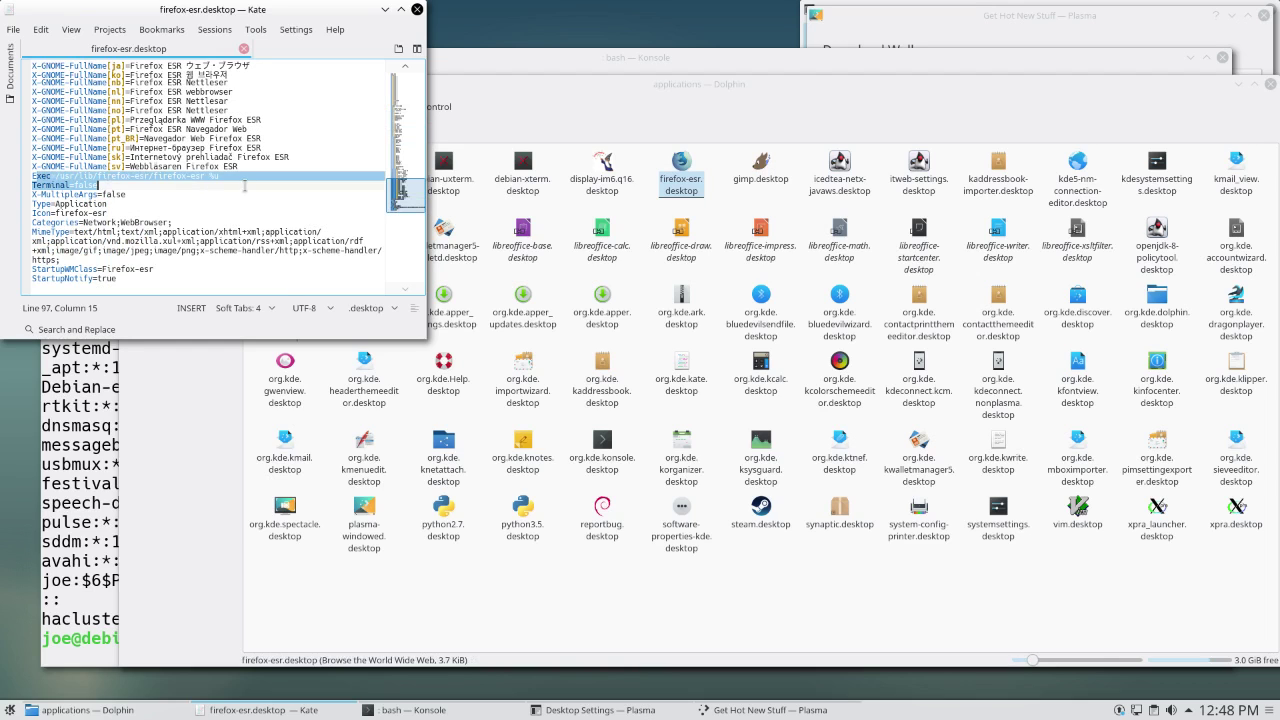
{"action": "key", "text": "ctrl+a"}
{"action": "left_click", "coordinate": [33, 186]}
{"action": "left_click", "coordinate": [107, 203]}
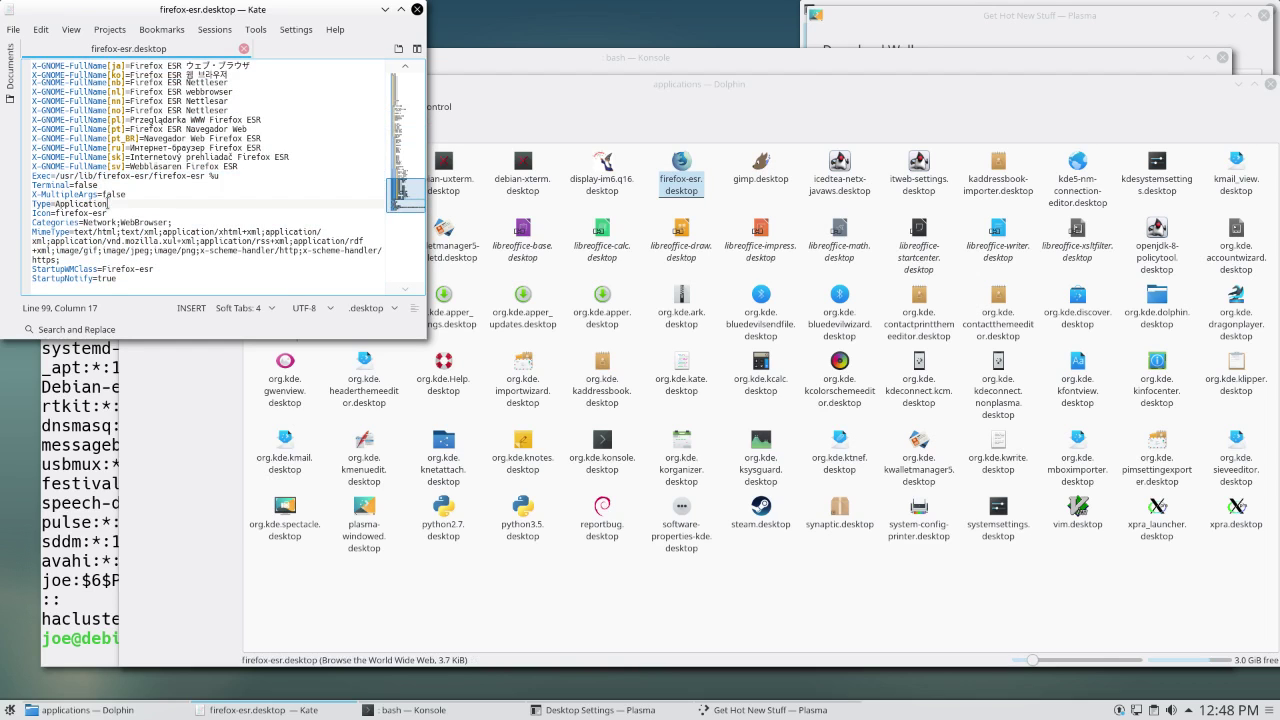
Highlight the Categories values Network;WebBrowser; in firefox-esr.desktop.
{"action": "scroll", "coordinate": [160, 200], "scroll_direction": "up", "scroll_amount": 12}
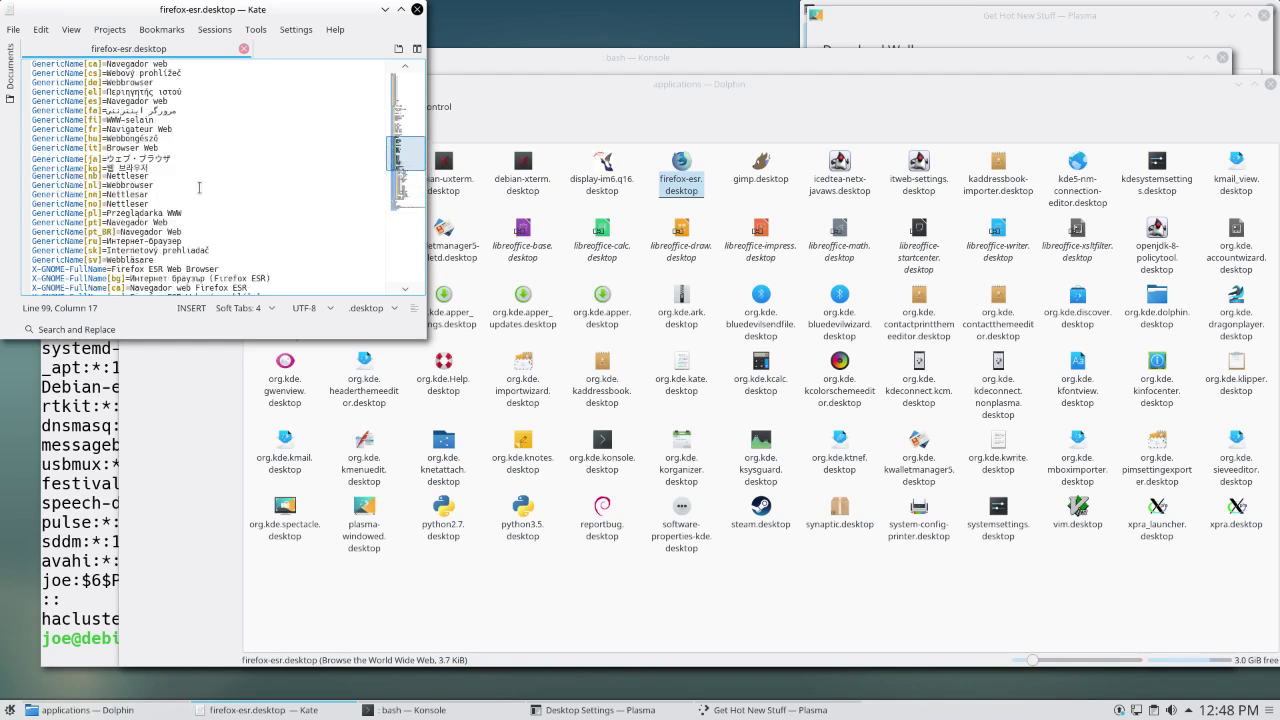
{"action": "scroll", "coordinate": [196, 188], "scroll_direction": "up", "scroll_amount": 6}
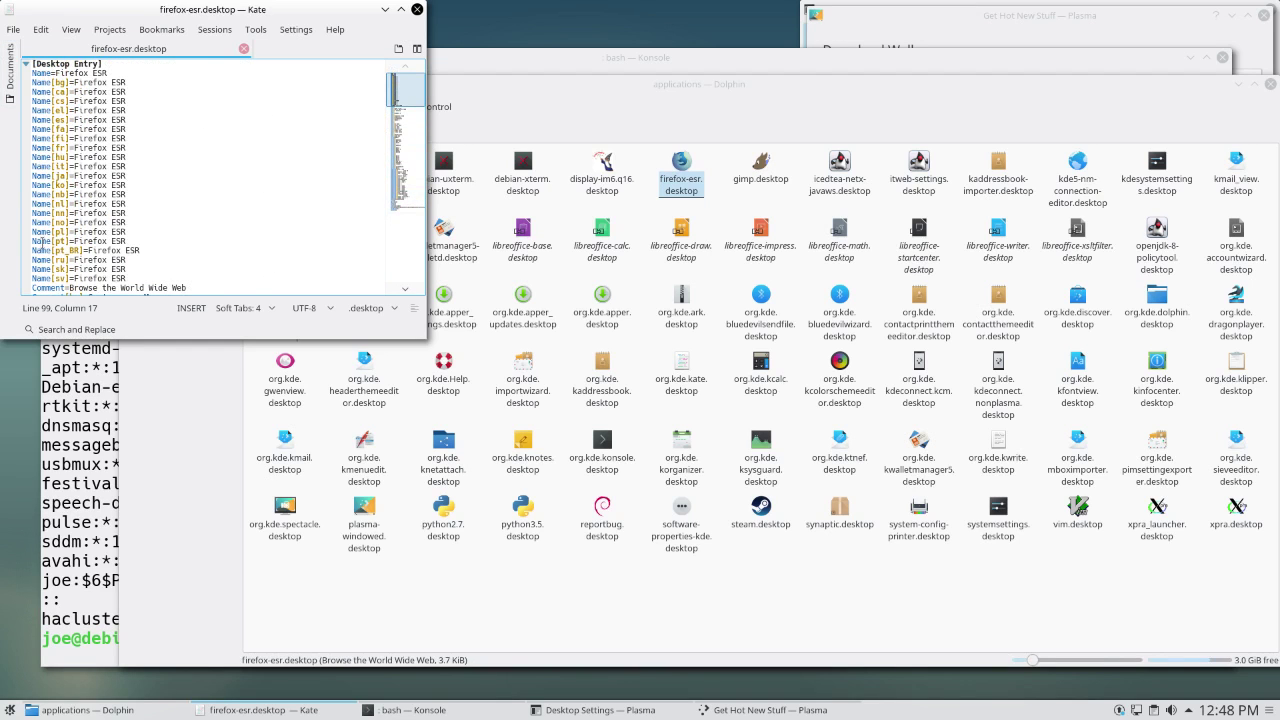
{"action": "scroll", "coordinate": [42, 240], "scroll_direction": "down", "scroll_amount": 15}
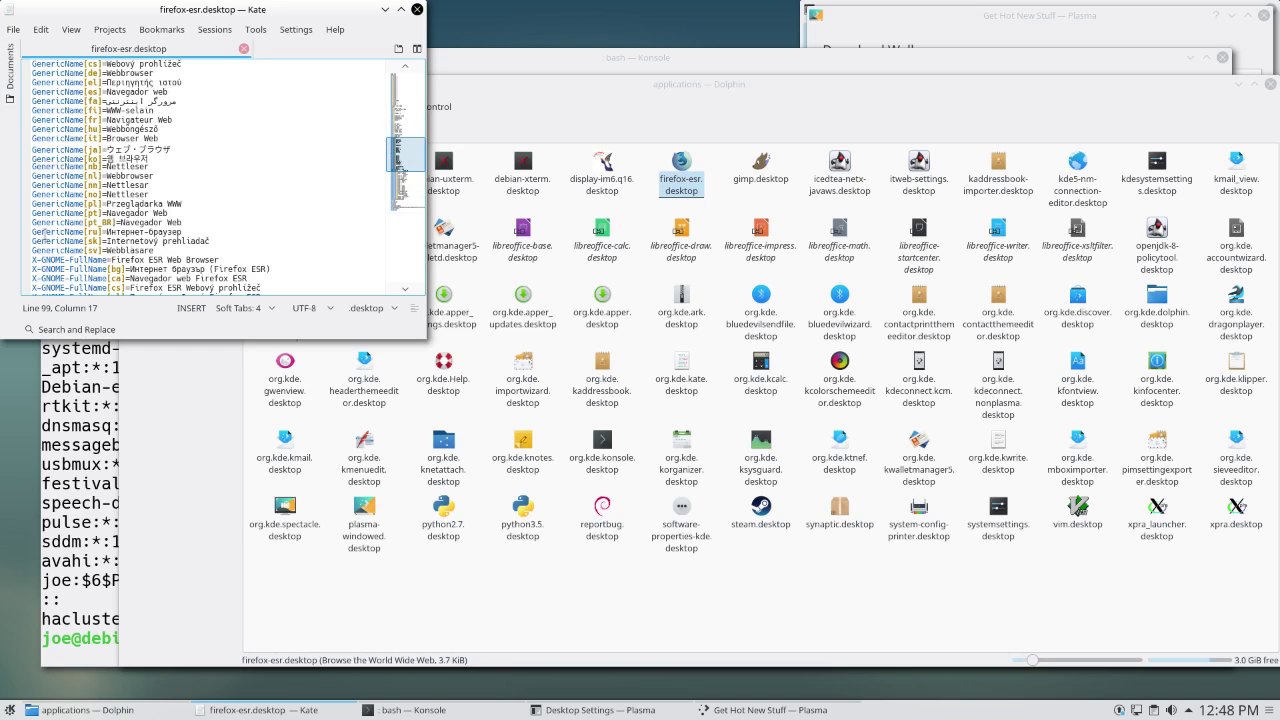
{"action": "scroll", "coordinate": [44, 232], "scroll_direction": "down", "scroll_amount": 12}
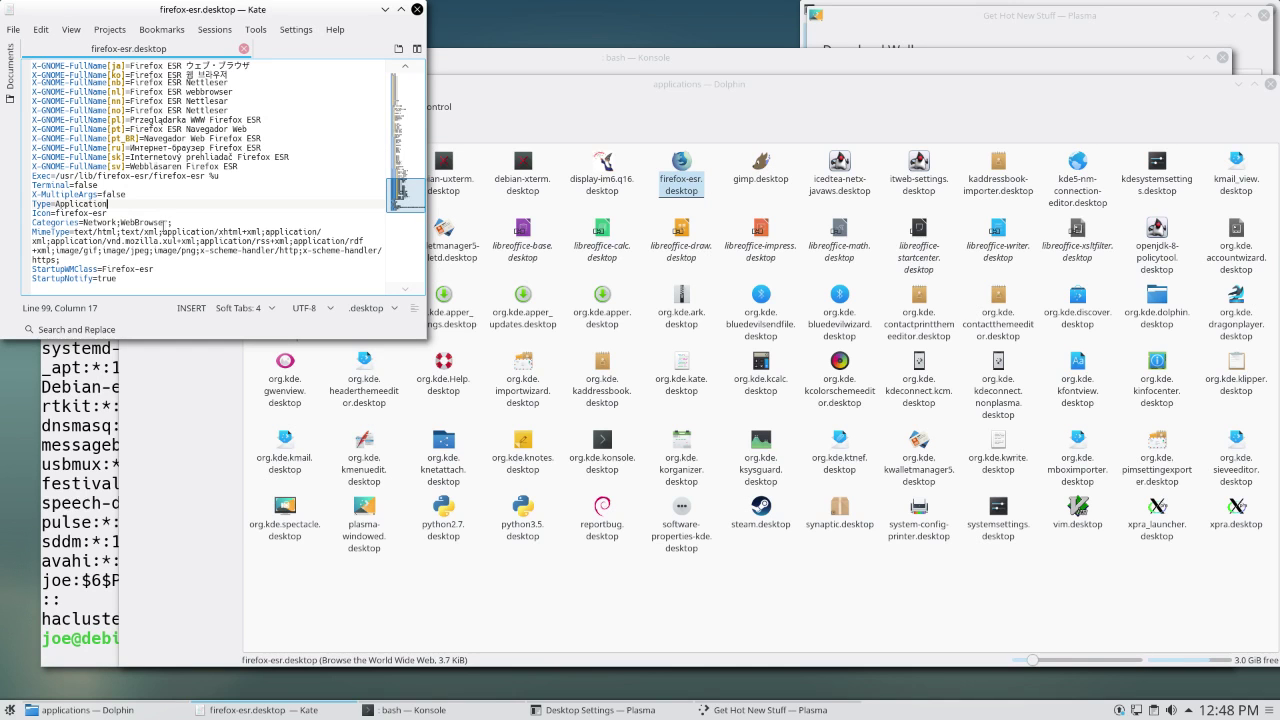
{"action": "scroll", "coordinate": [253, 232], "scroll_direction": "up", "scroll_amount": 12}
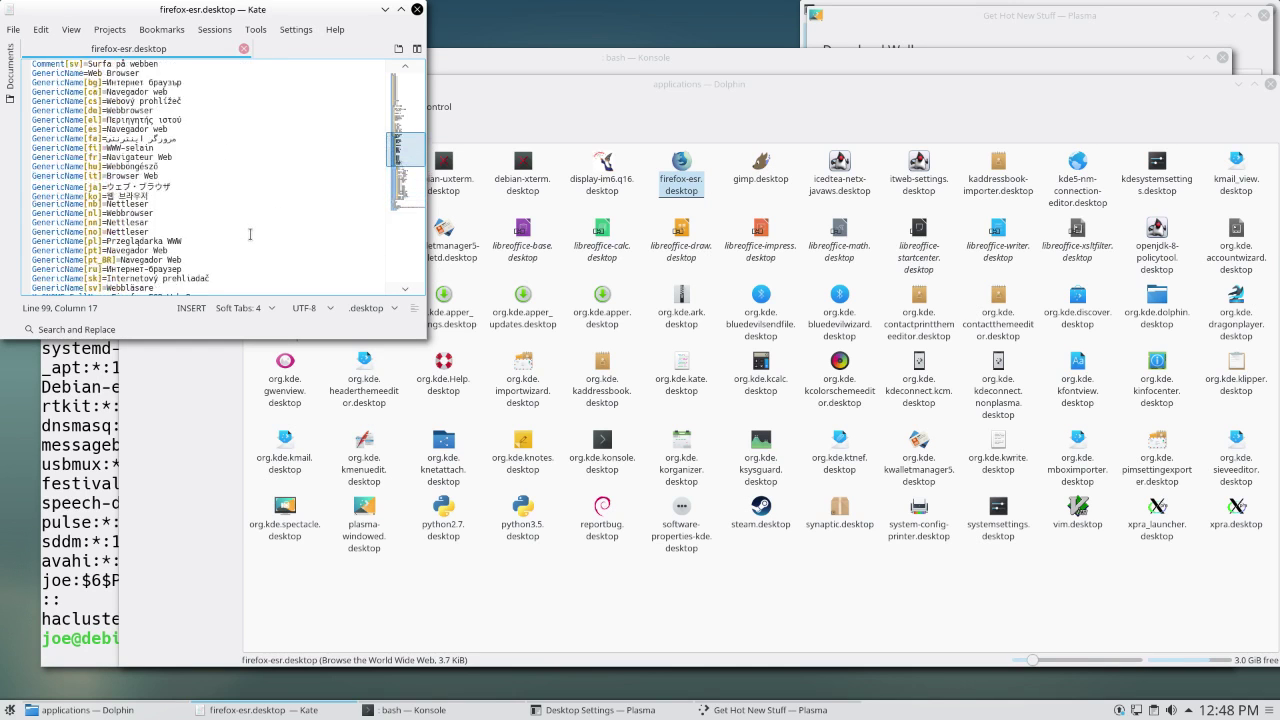
{"action": "scroll", "coordinate": [250, 232], "scroll_direction": "up", "scroll_amount": 5}
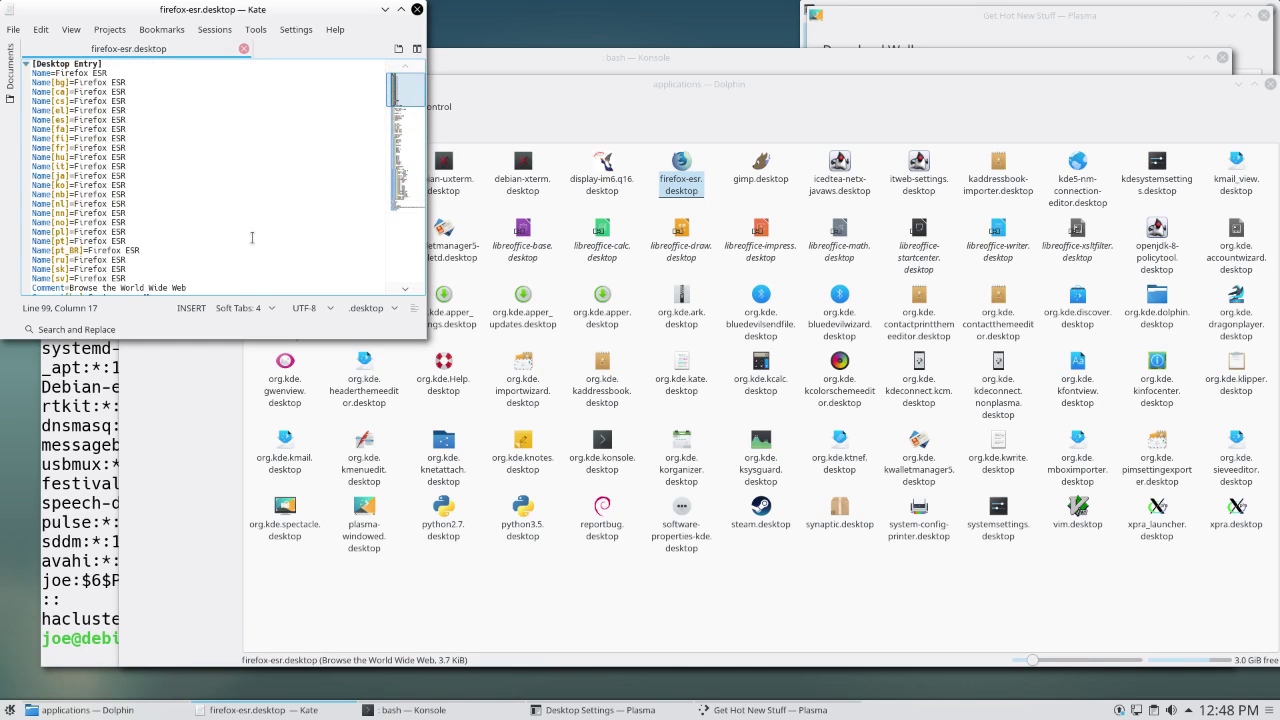
{"action": "scroll", "coordinate": [252, 237], "scroll_direction": "down", "scroll_amount": 20}
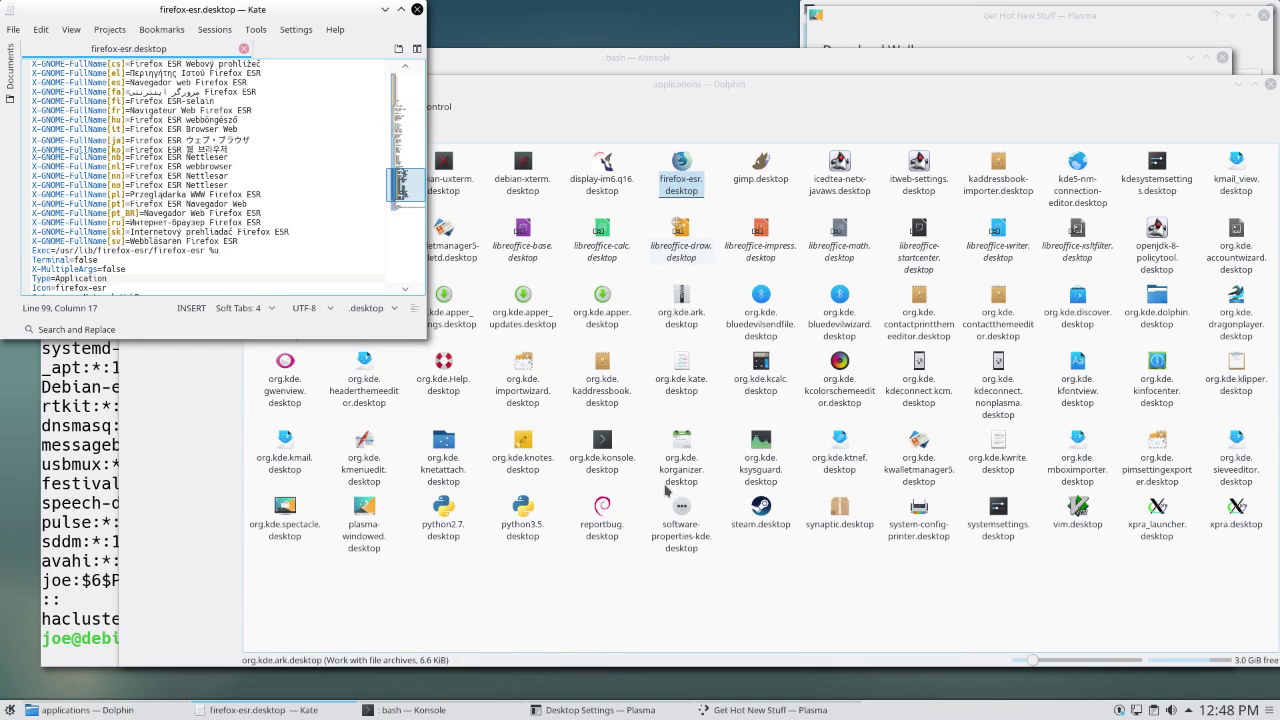
{"action": "scroll", "coordinate": [200, 279], "scroll_direction": "down", "scroll_amount": 3}
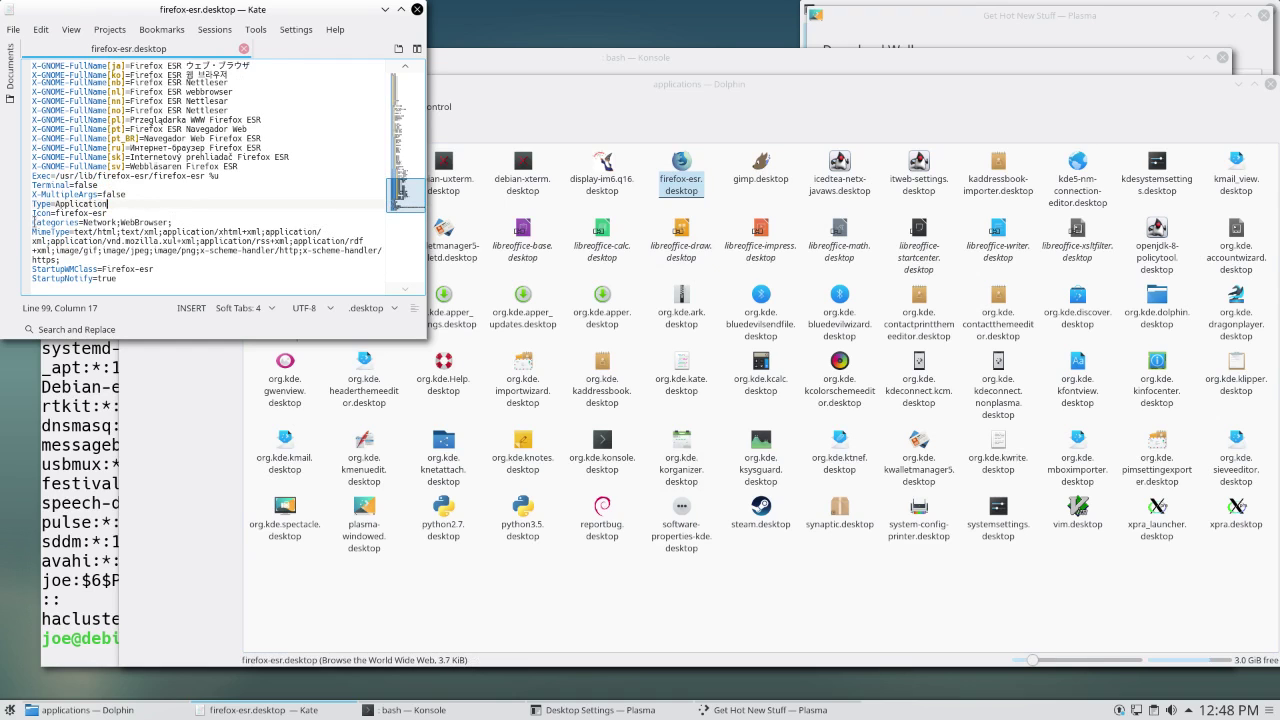
{"action": "left_click_drag", "start_coordinate": [33, 220], "coordinate": [152, 222]}
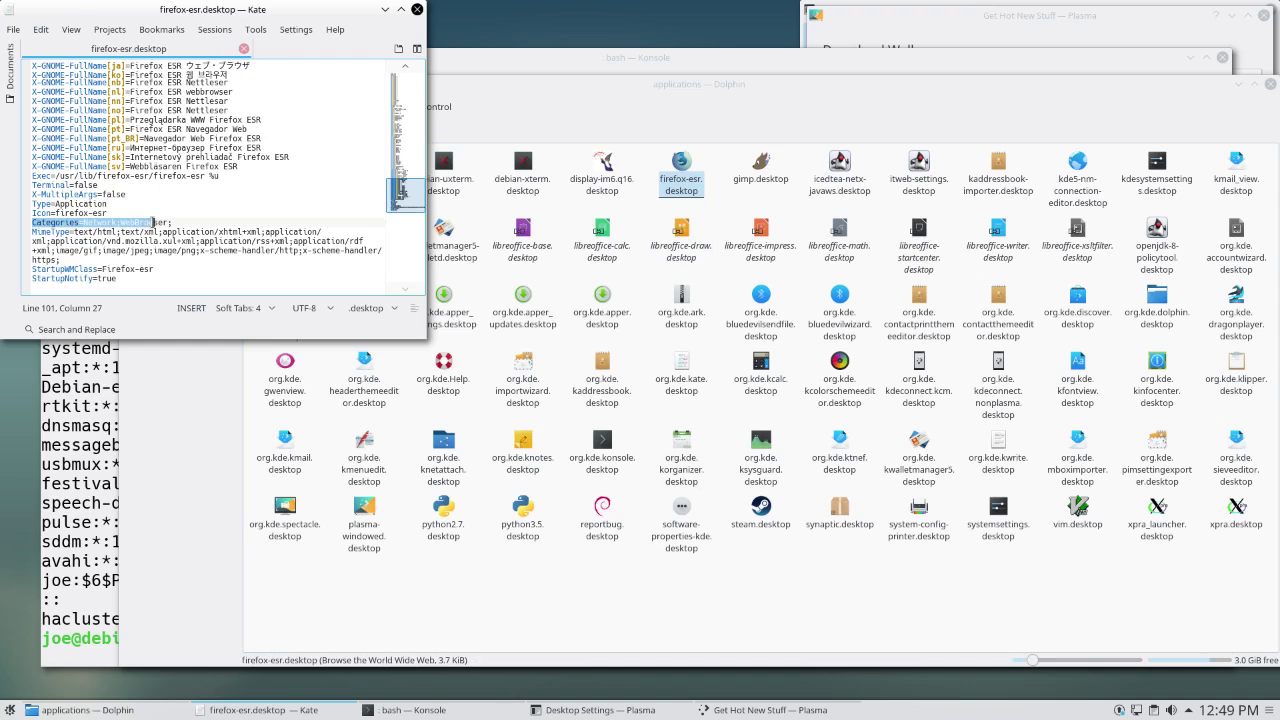
{"action": "left_click", "coordinate": [9, 709]}
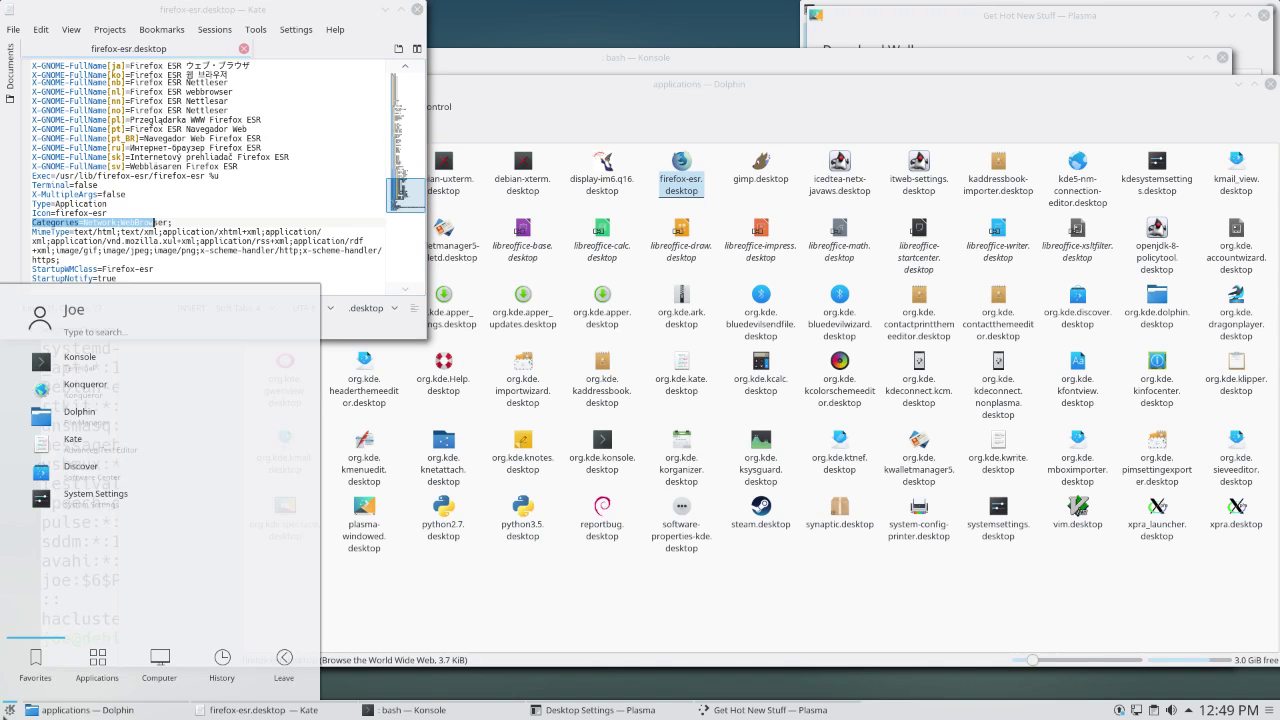
{"action": "left_click", "coordinate": [98, 660]}
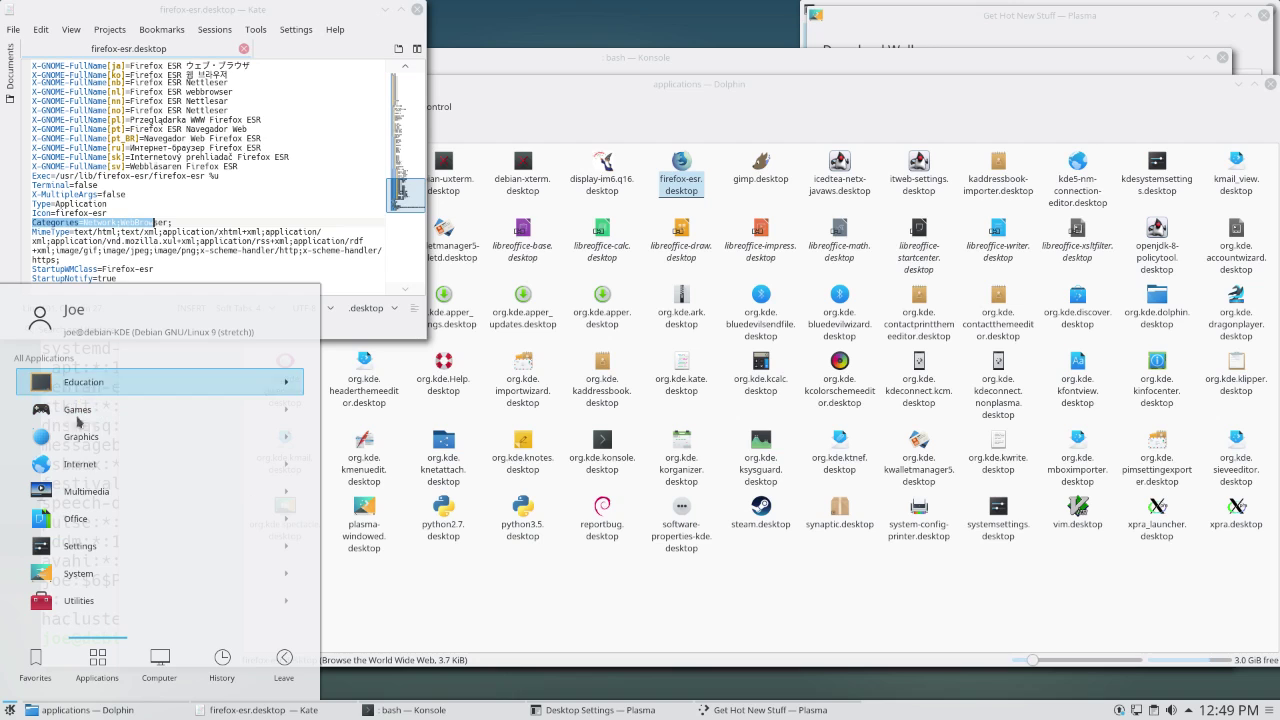
{"action": "left_click", "coordinate": [278, 468]}
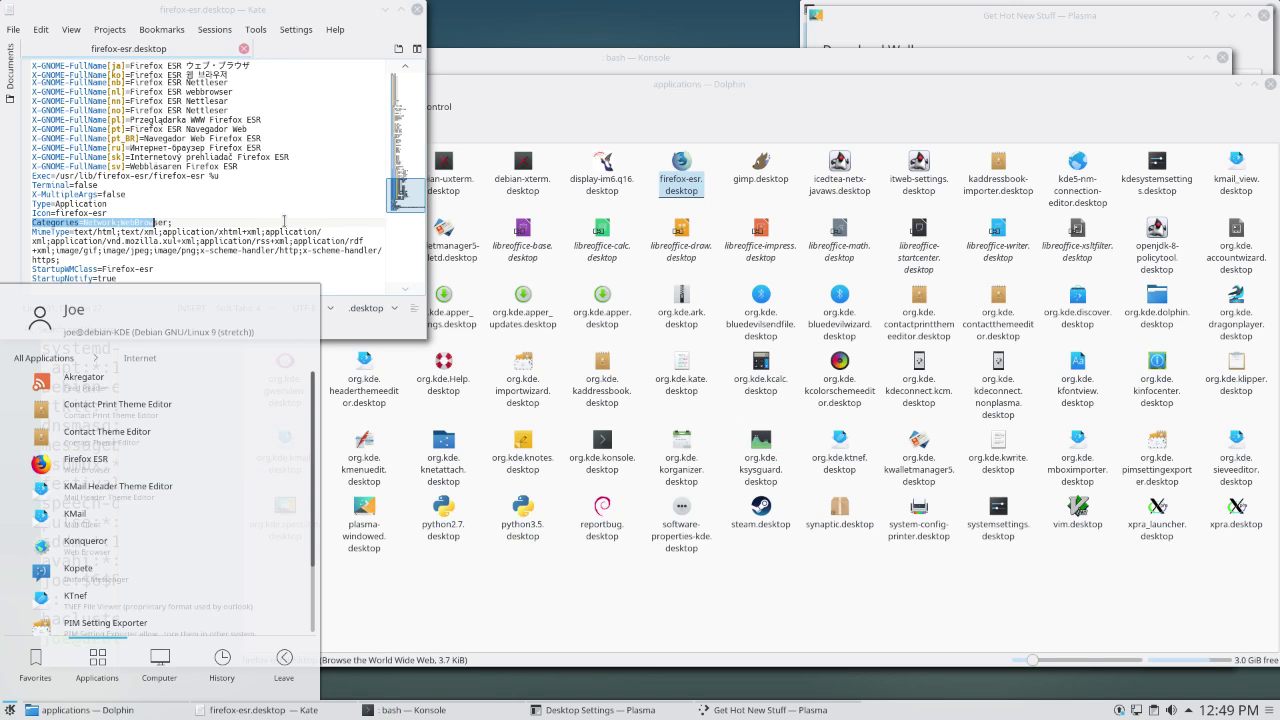
{"action": "left_click", "coordinate": [278, 225]}
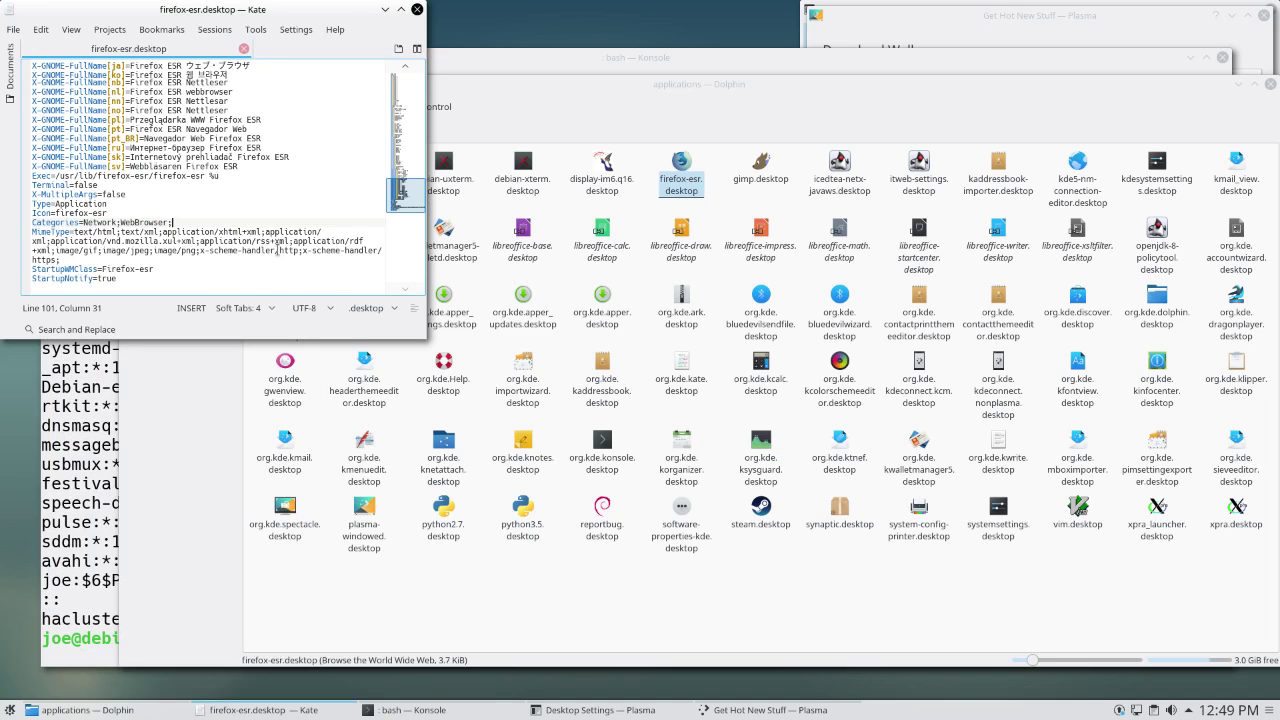
{"action": "scroll", "coordinate": [278, 250], "scroll_direction": "up", "scroll_amount": 15}
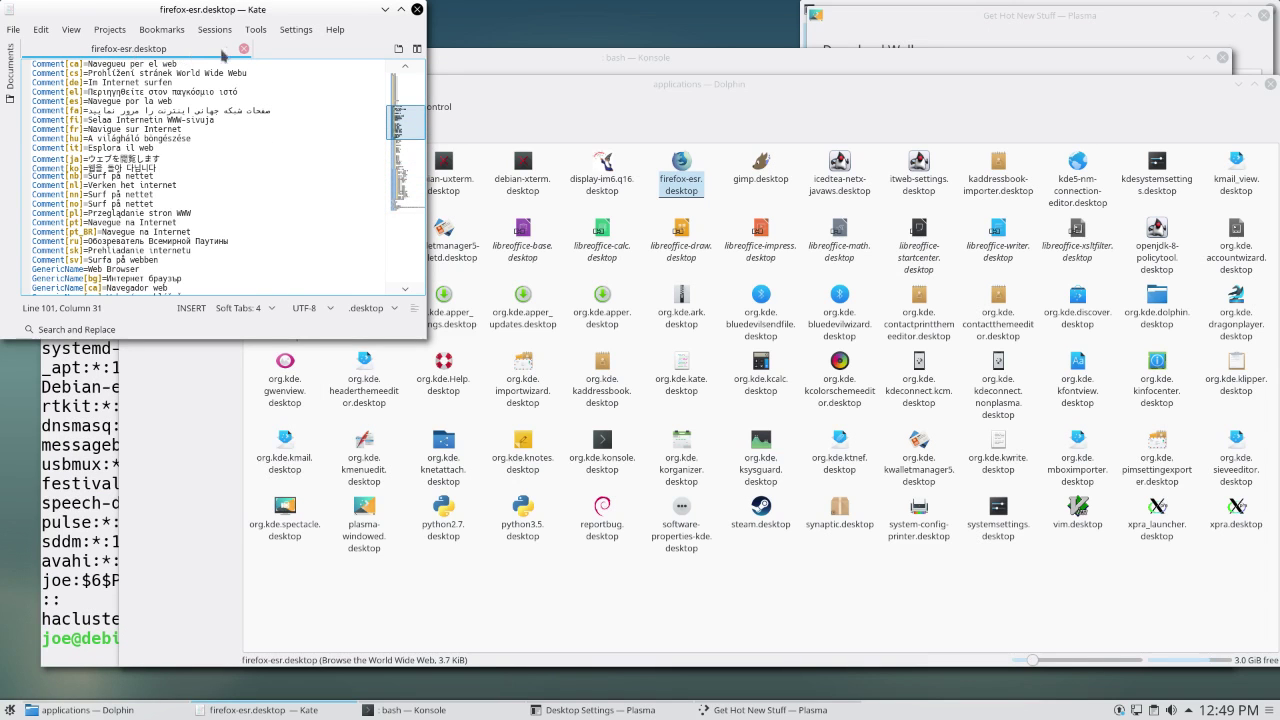
Close Kate, scroll through /usr/share's folders, then go up to /usr.
{"action": "left_click", "coordinate": [417, 9]}
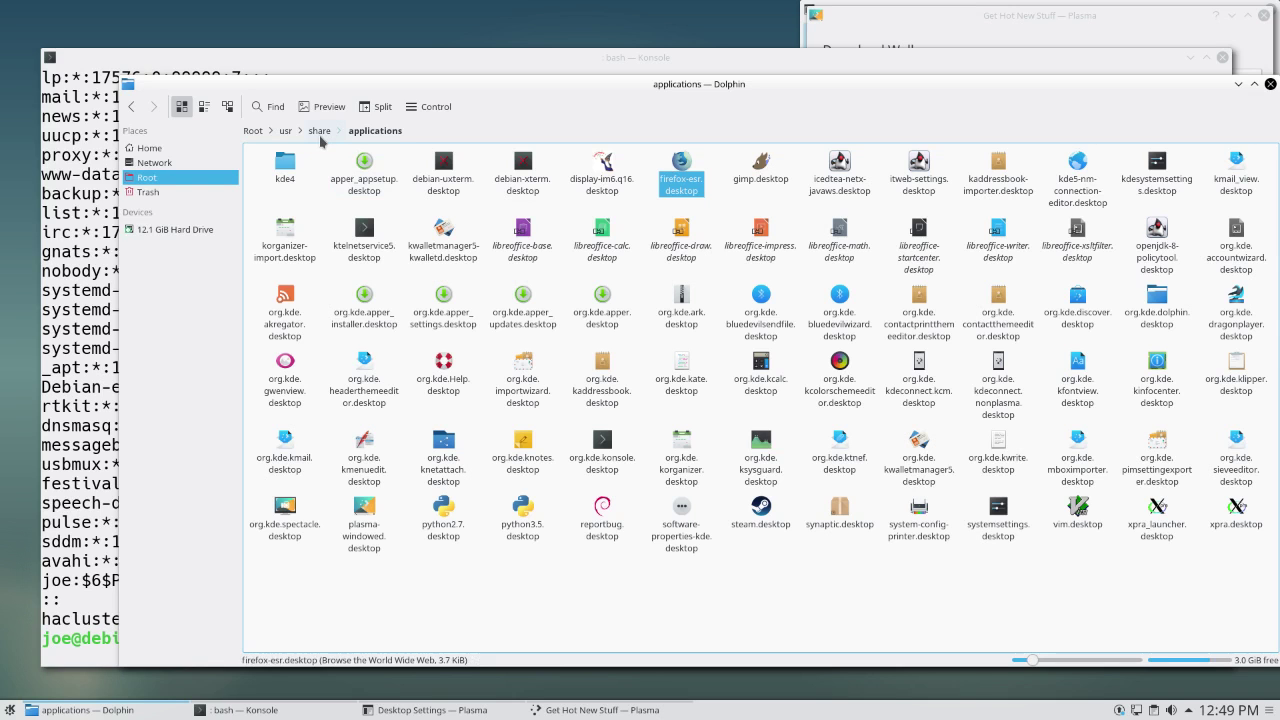
{"action": "left_click", "coordinate": [320, 140]}
{"action": "scroll", "coordinate": [683, 427], "scroll_direction": "down", "scroll_amount": 2}
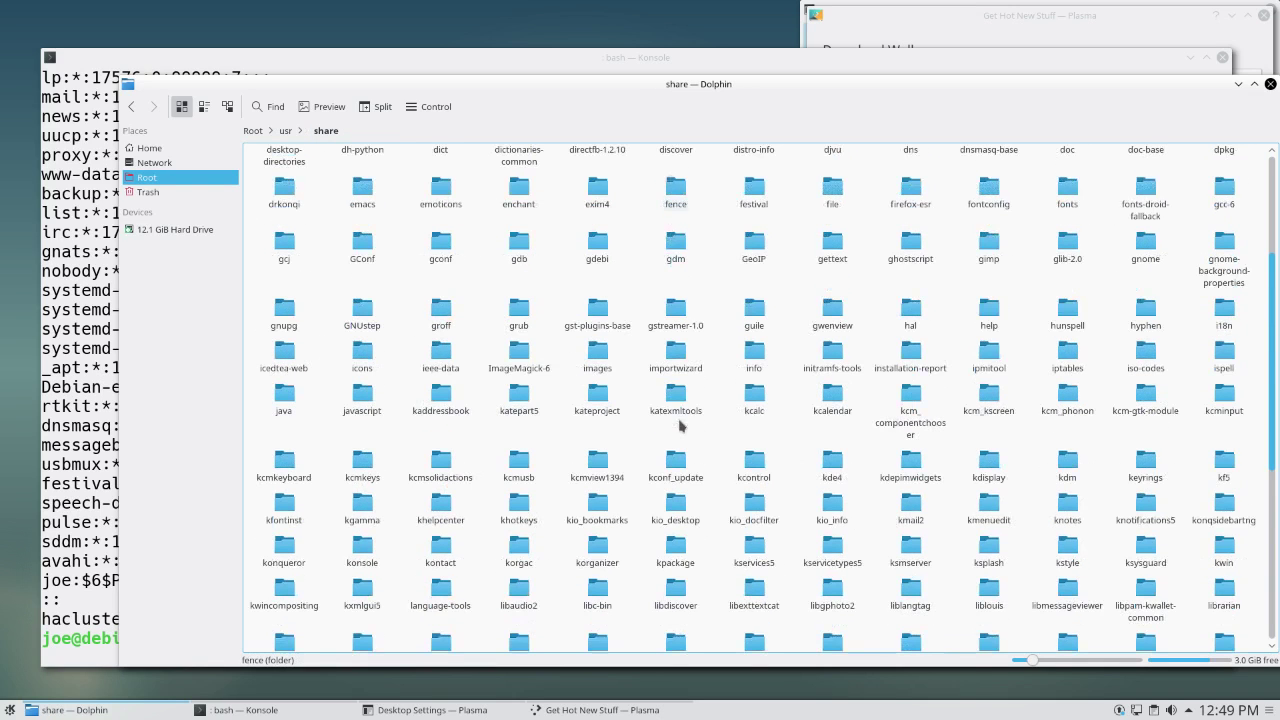
{"action": "scroll", "coordinate": [694, 433], "scroll_direction": "down", "scroll_amount": 5}
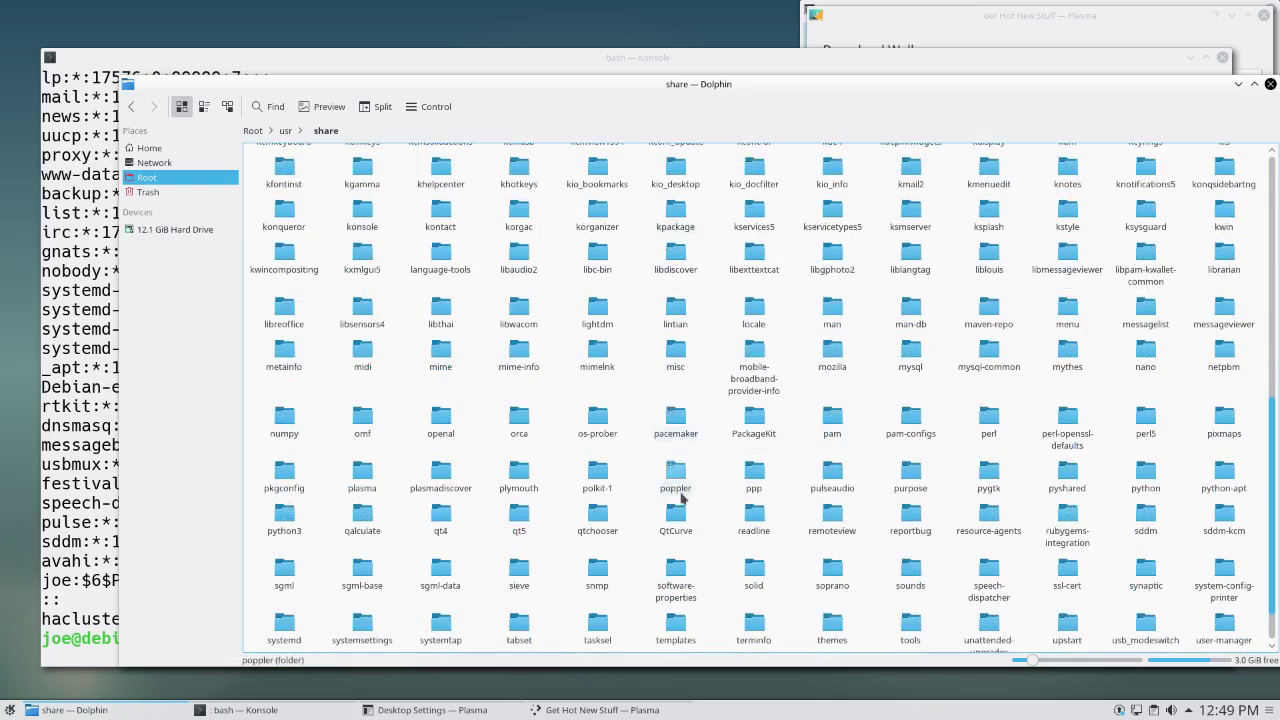
{"action": "scroll", "coordinate": [686, 435], "scroll_direction": "up", "scroll_amount": 3}
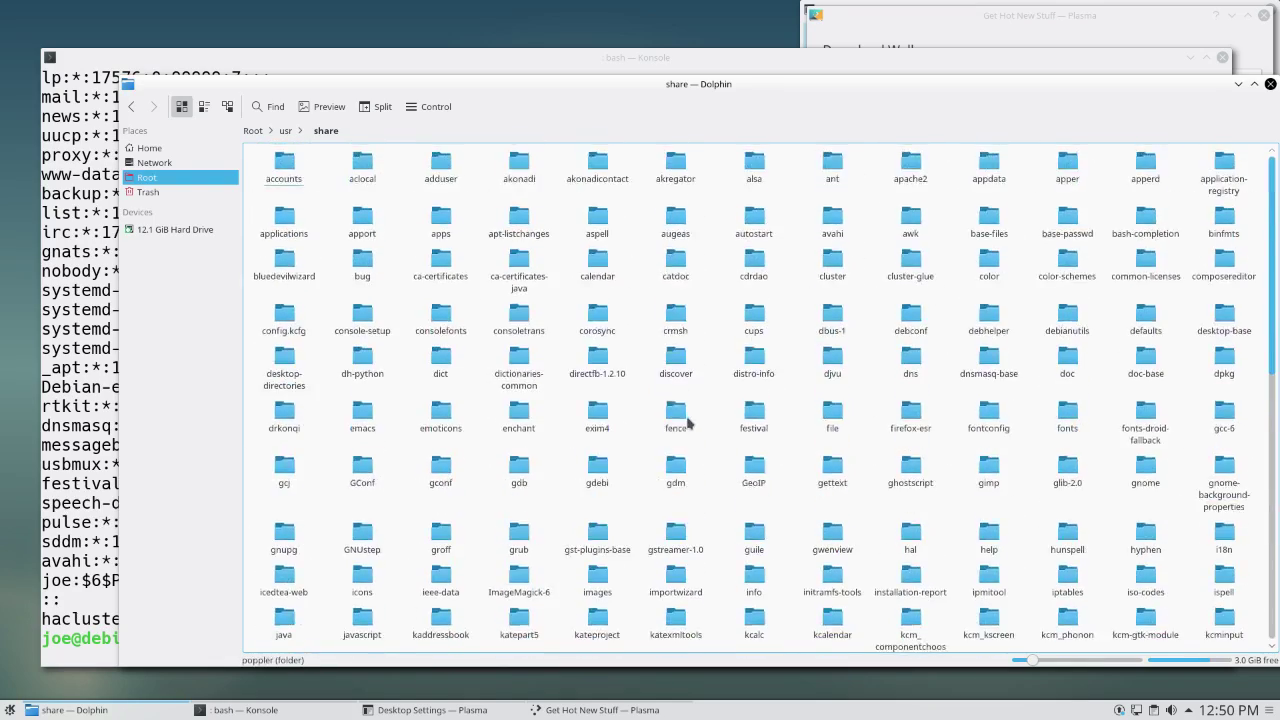
{"action": "scroll", "coordinate": [688, 412], "scroll_direction": "up", "scroll_amount": 3}
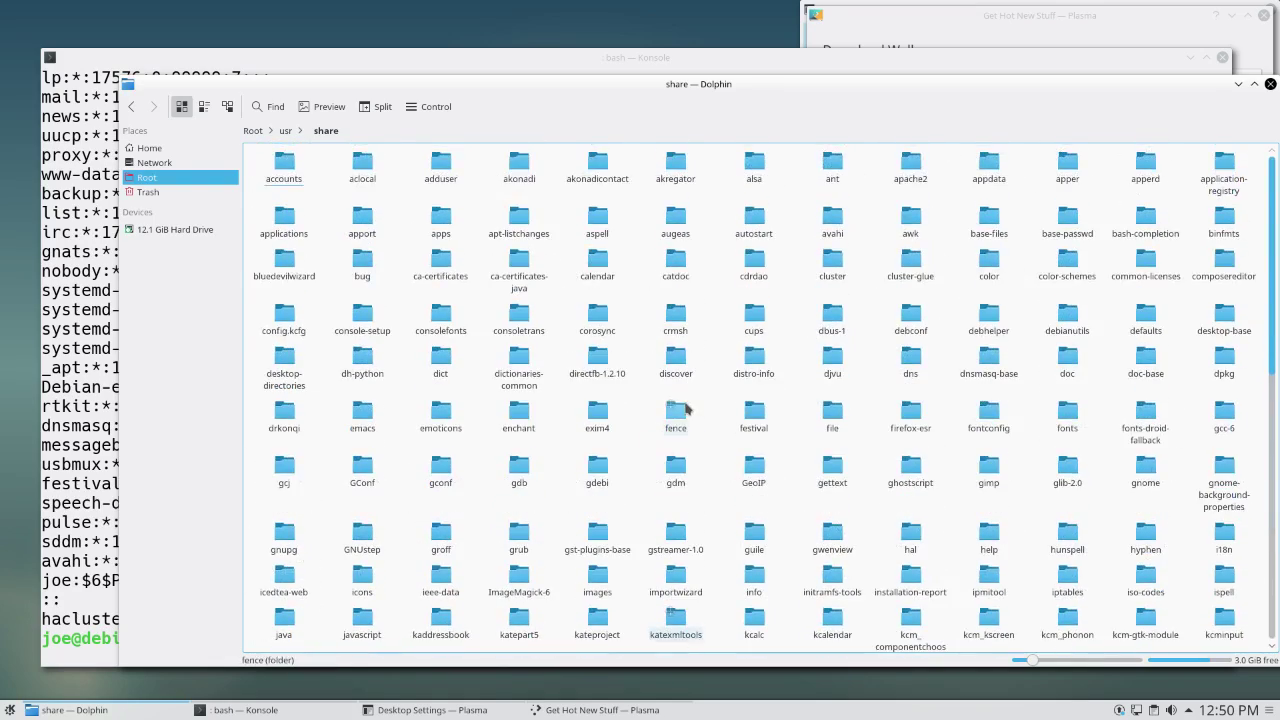
{"action": "left_click", "coordinate": [285, 131]}
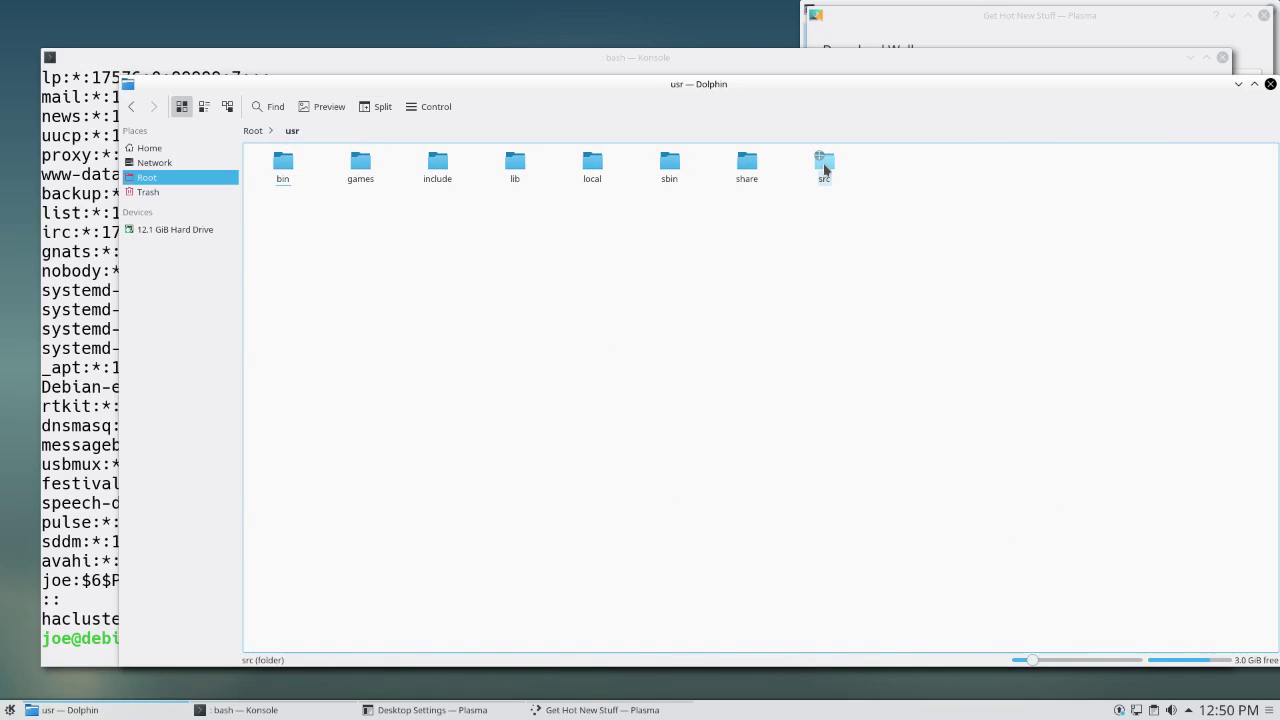
Navigate from root to /var/cache/apt/archives and scroll through its 207 .deb packages.
{"action": "left_click", "coordinate": [253, 131]}
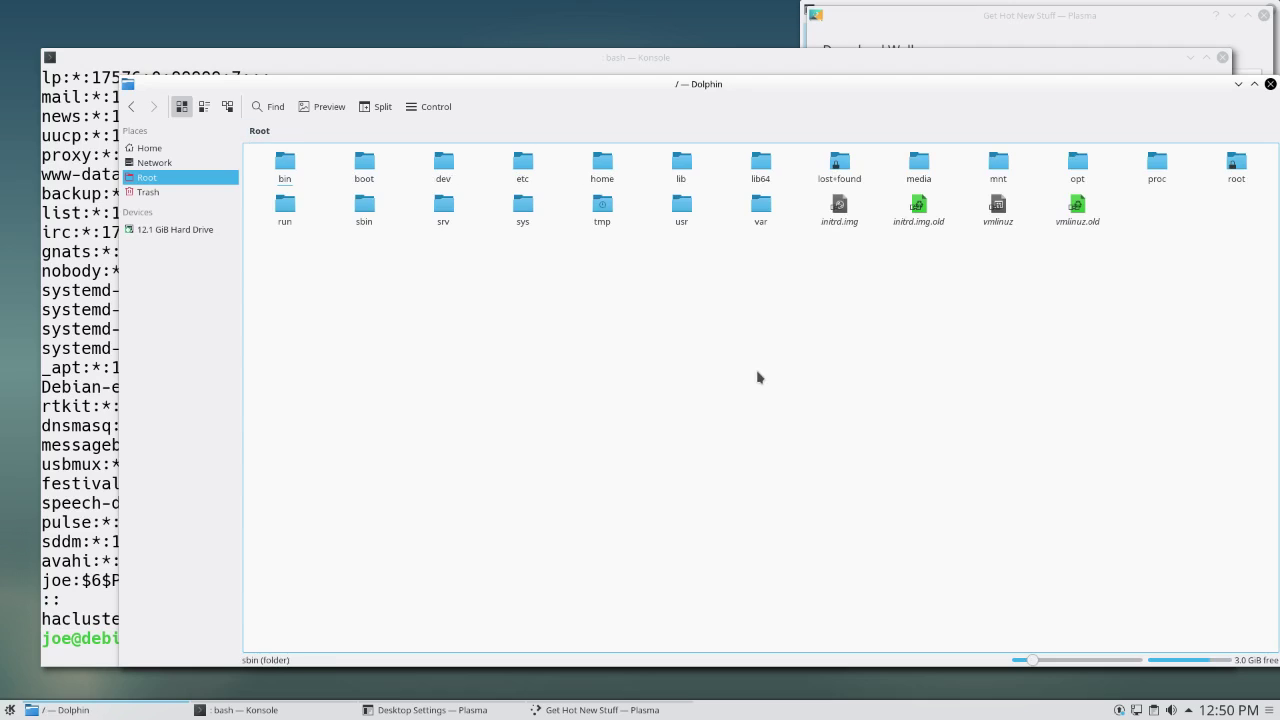
{"action": "left_click", "coordinate": [757, 216]}
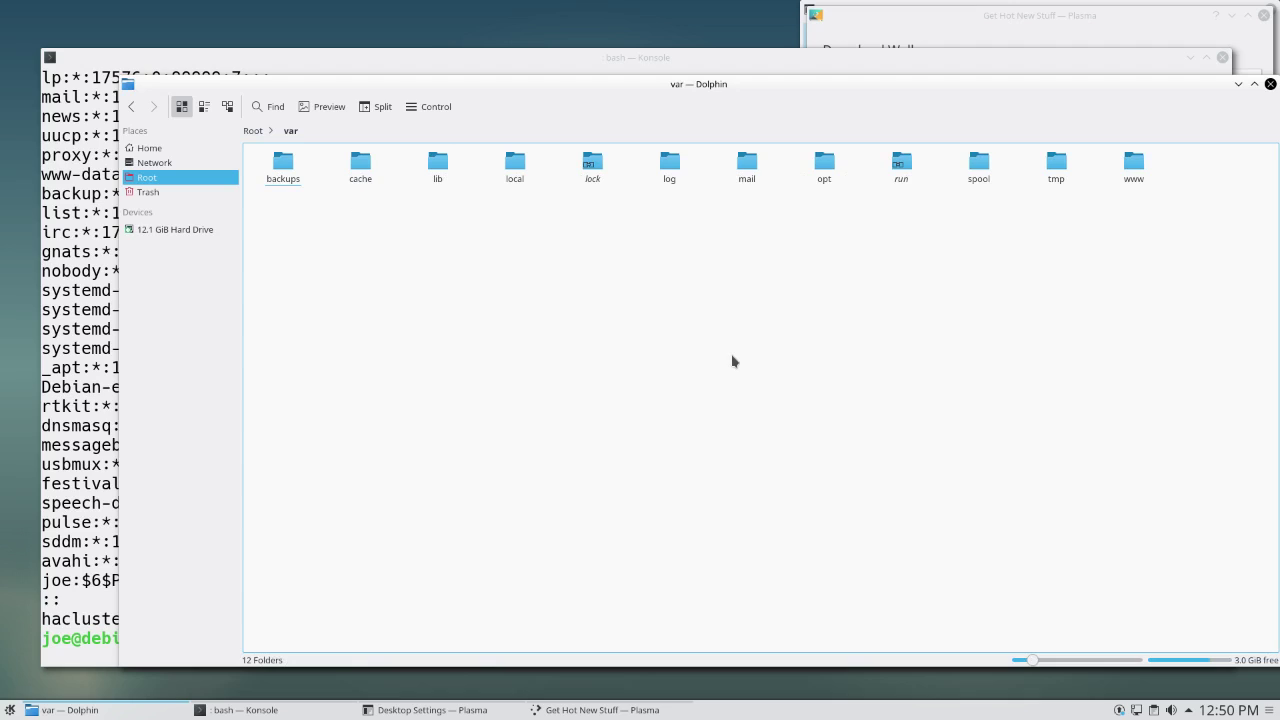
{"action": "left_click", "coordinate": [357, 170]}
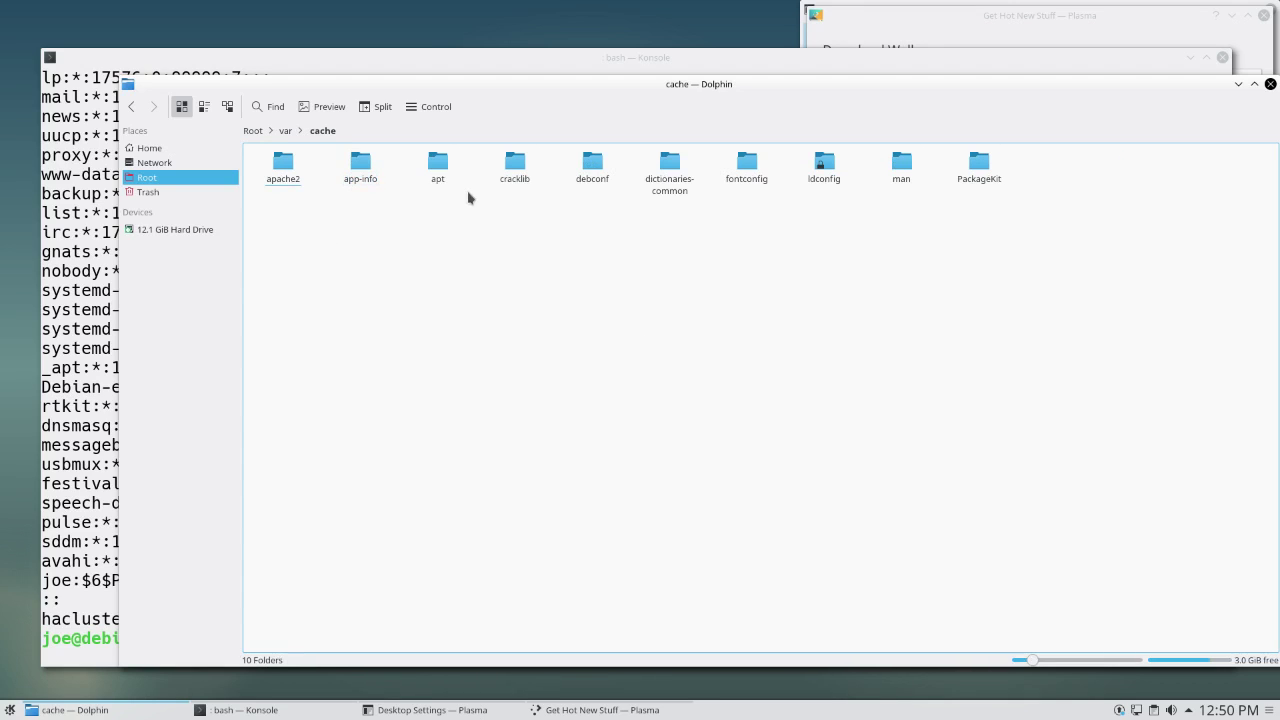
{"action": "left_click", "coordinate": [443, 177]}
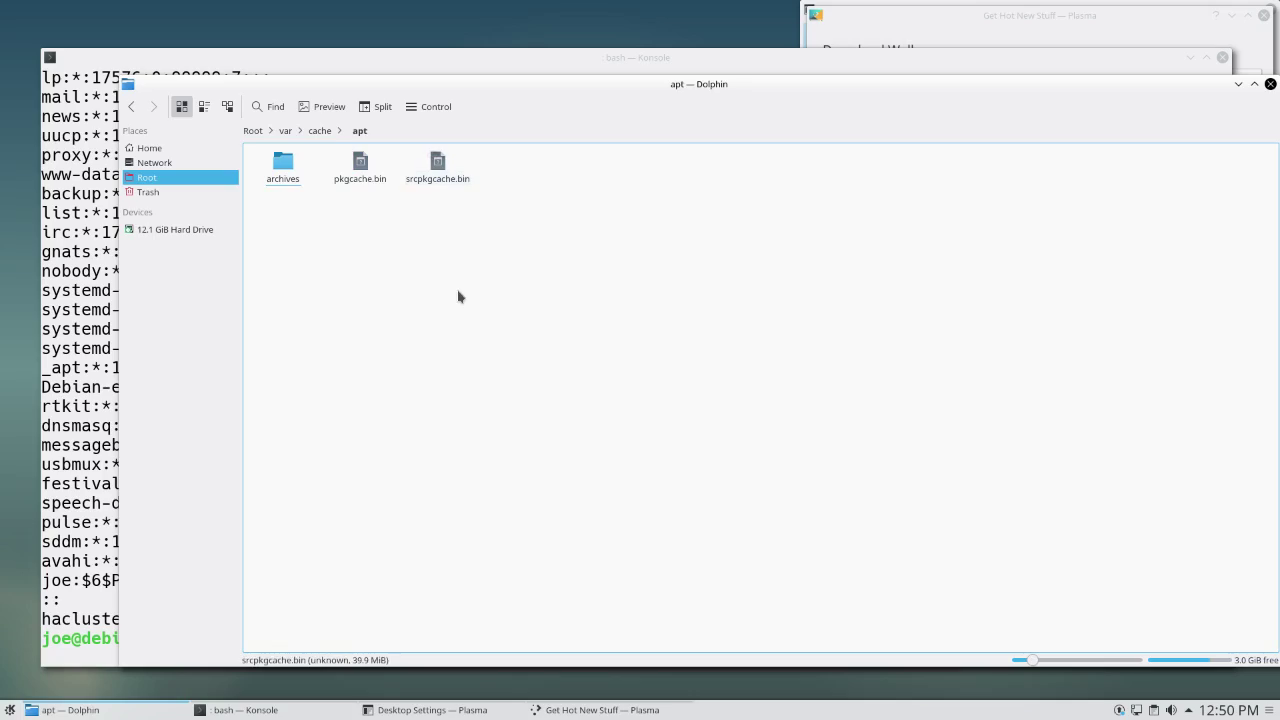
{"action": "left_click", "coordinate": [283, 165]}
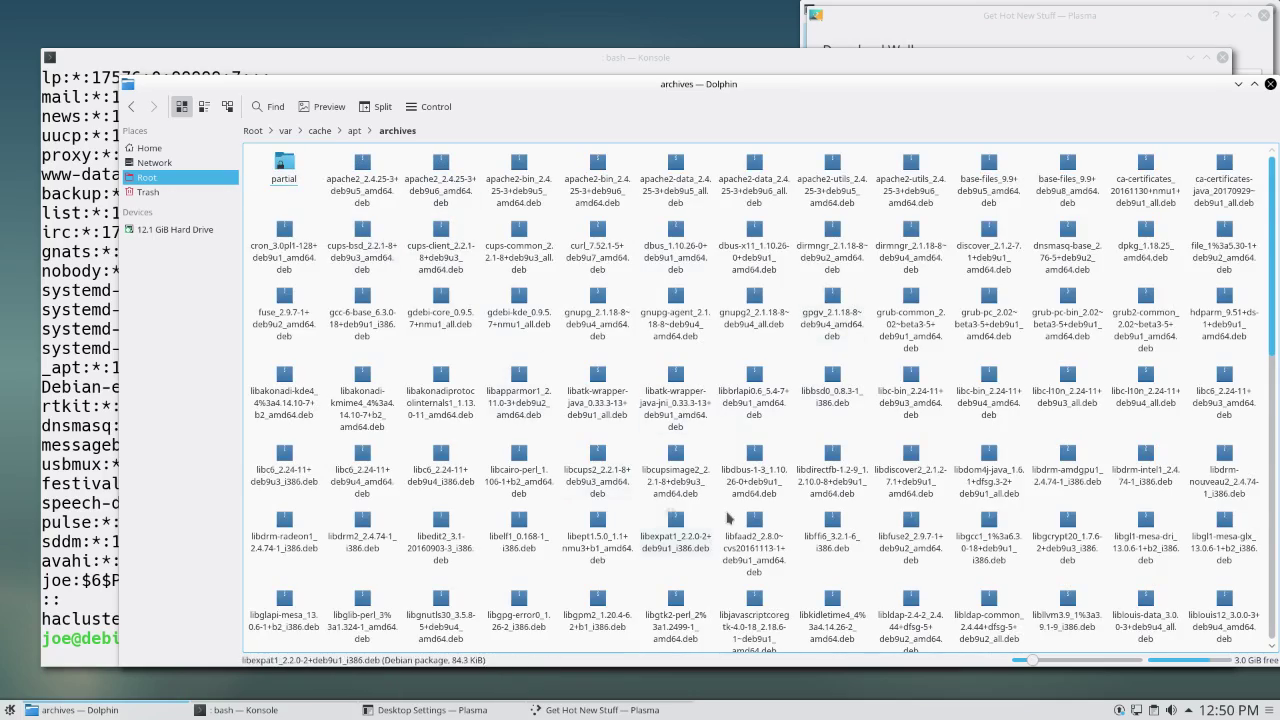
{"action": "scroll", "coordinate": [717, 514], "scroll_direction": "down", "scroll_amount": 3}
{"action": "scroll", "coordinate": [717, 514], "scroll_direction": "up", "scroll_amount": 3}
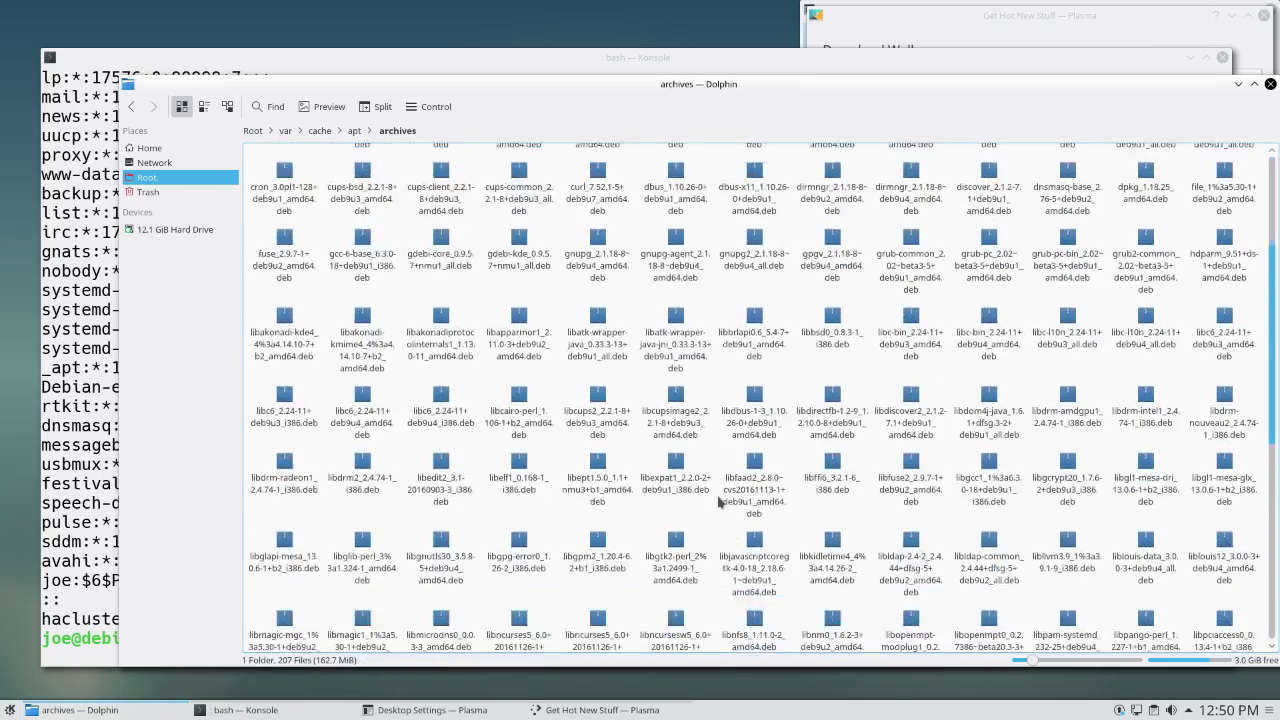
{"action": "scroll", "coordinate": [728, 500], "scroll_direction": "down", "scroll_amount": 2}
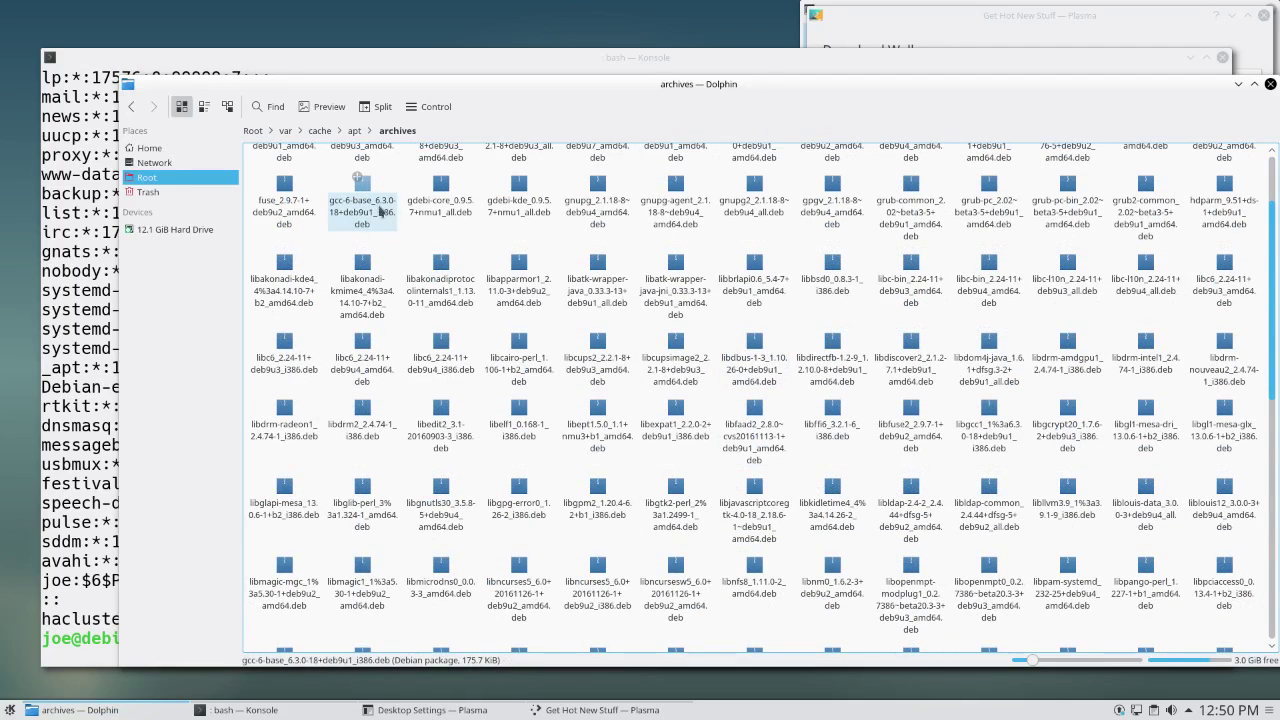
Browse /var/cache and its man/ca subfolder, then return to /var/cache.
{"action": "left_click", "coordinate": [352, 131]}
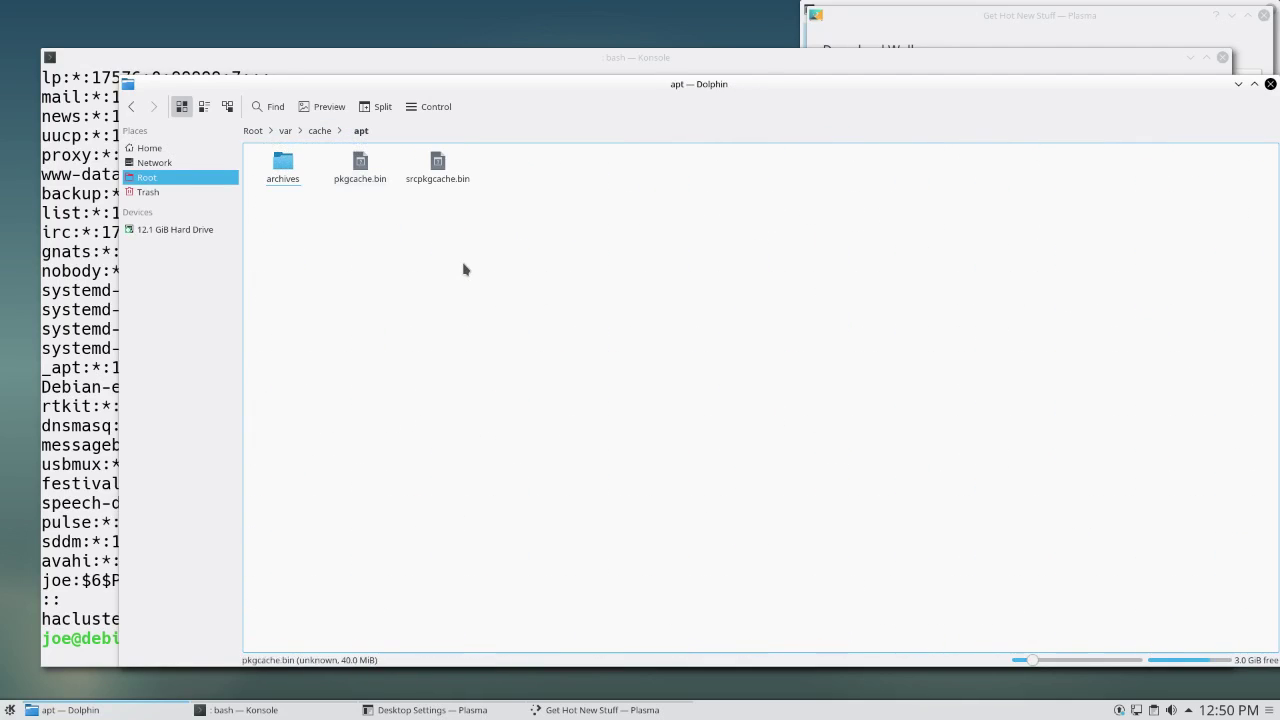
{"action": "key", "text": "alt+Up"}
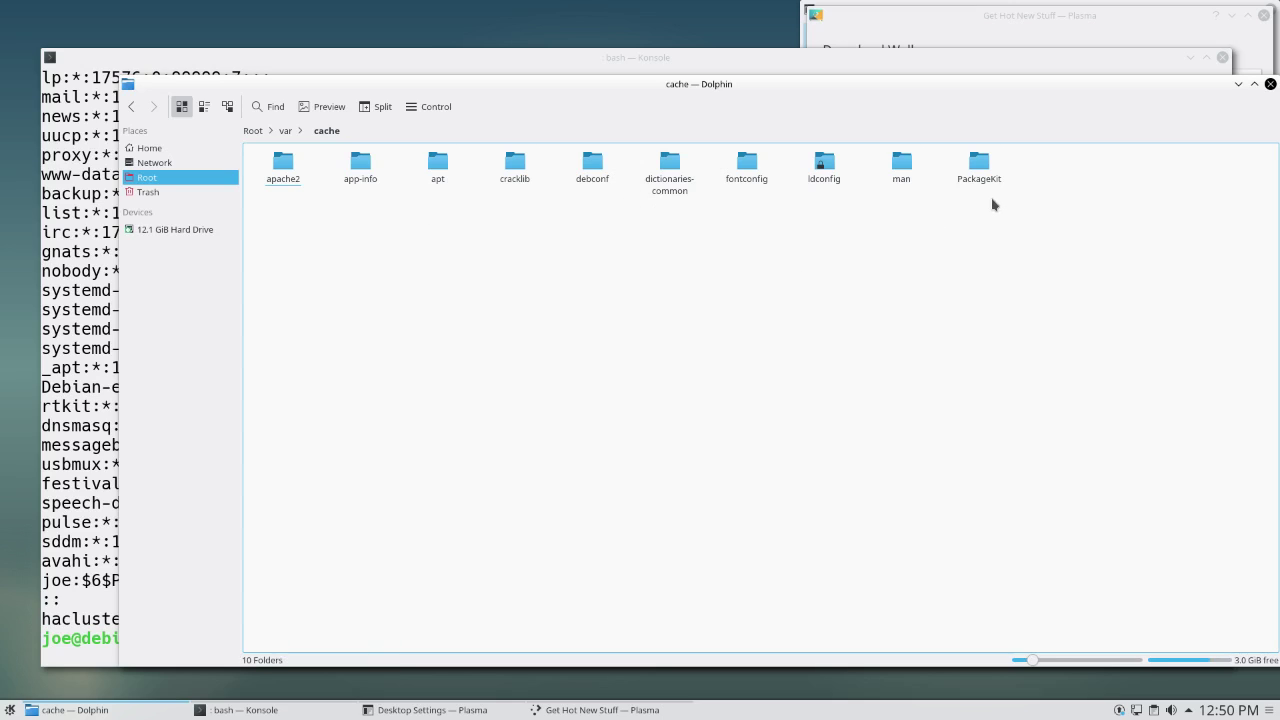
{"action": "left_click", "coordinate": [902, 168]}
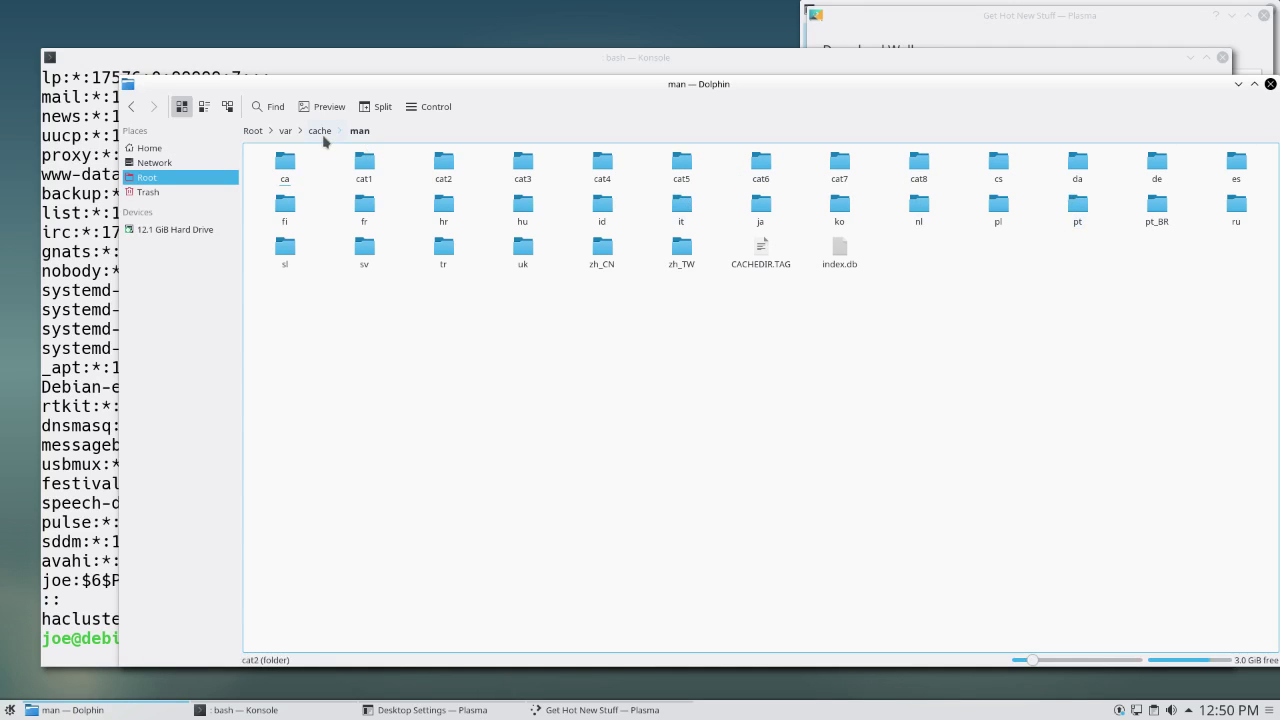
{"action": "left_click", "coordinate": [288, 172]}
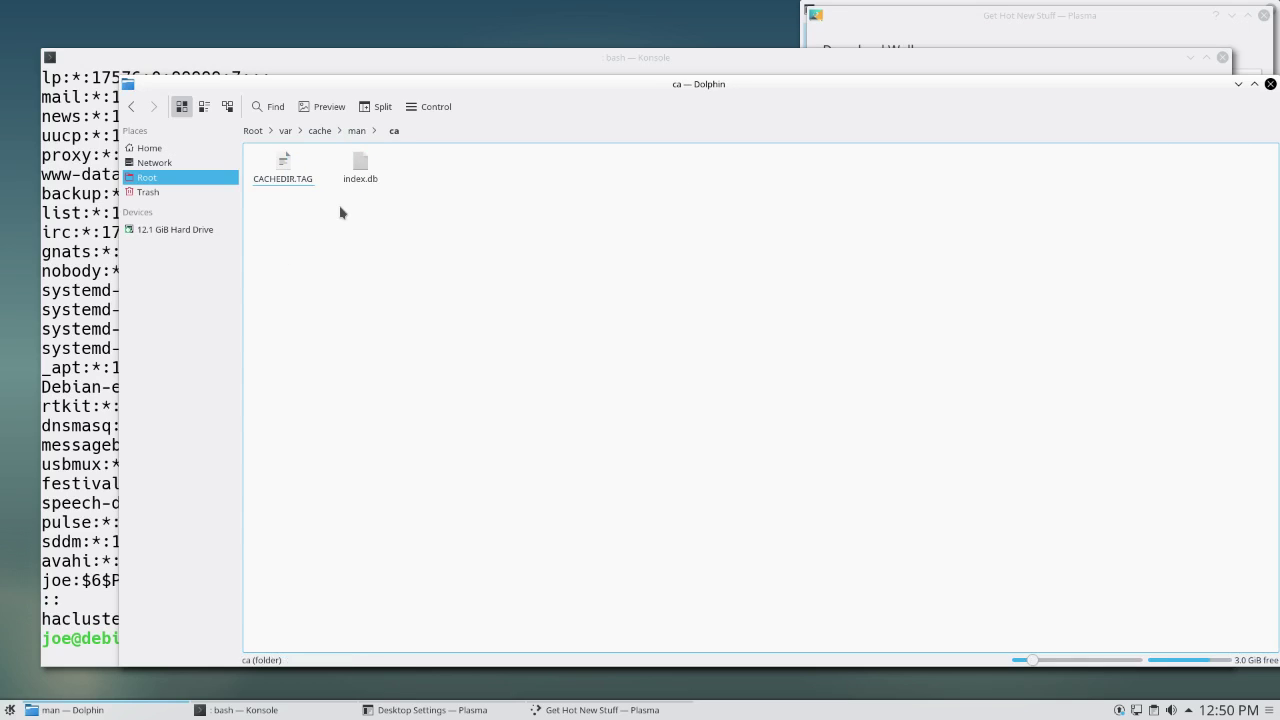
{"action": "left_click", "coordinate": [356, 131]}
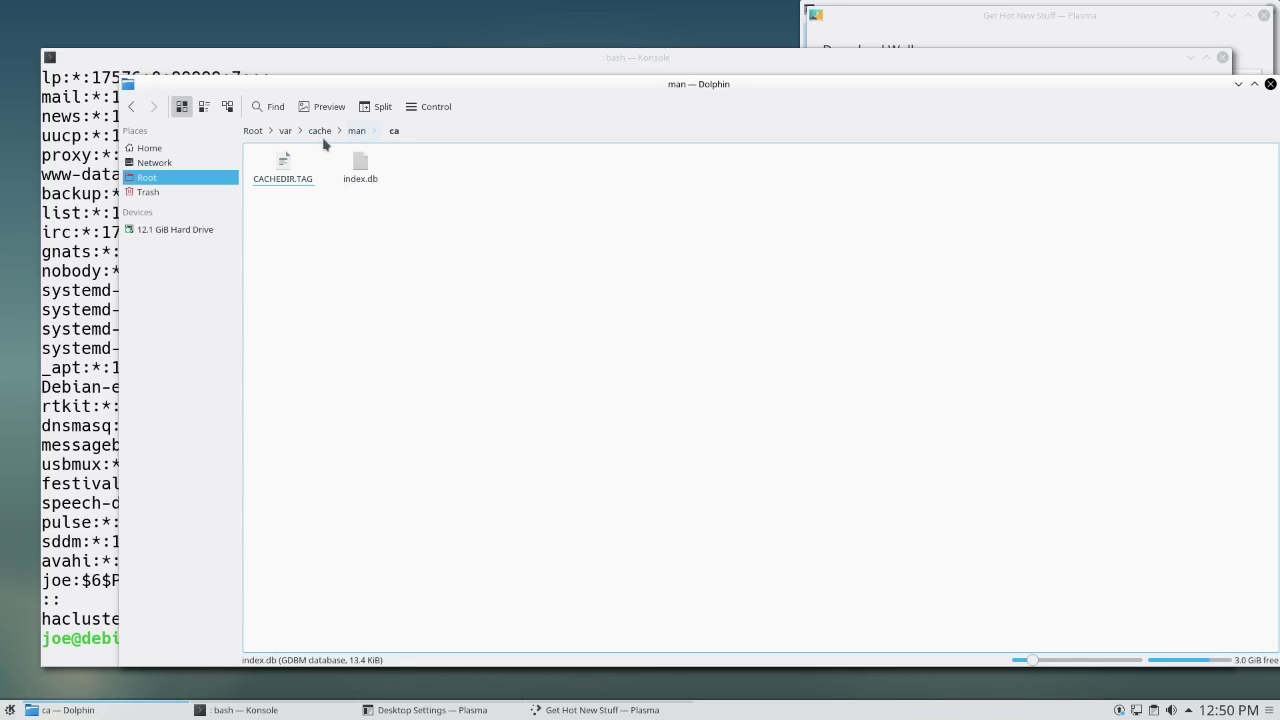
{"action": "left_click", "coordinate": [324, 132]}
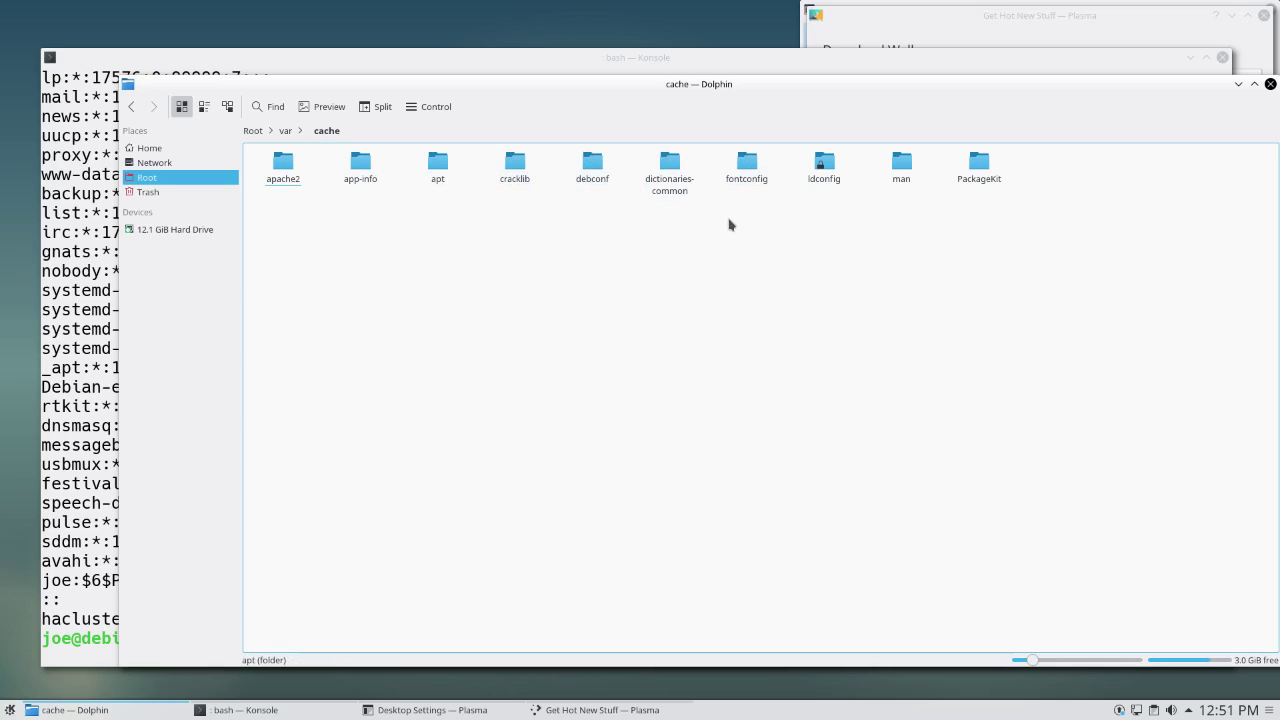
Look into /var/cache/apt and the empty /var/local, then open /var/spool.
{"action": "left_click", "coordinate": [440, 172]}
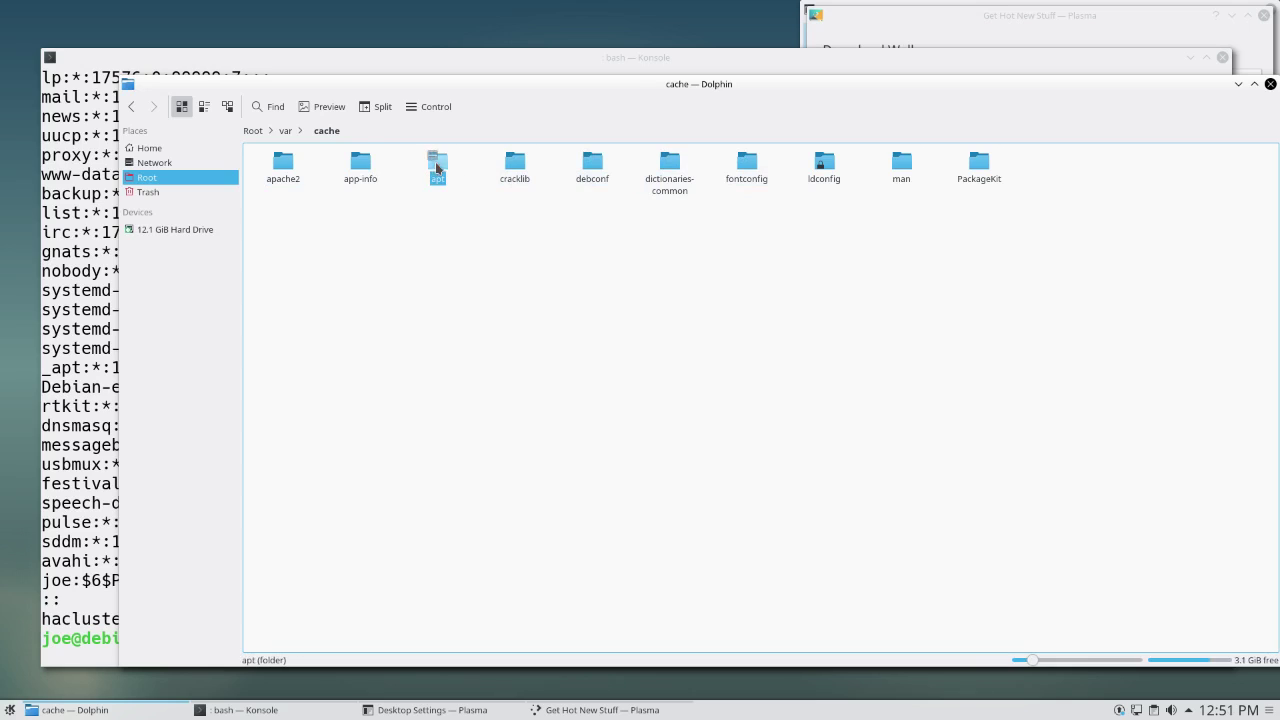
{"action": "left_click", "coordinate": [327, 130]}
{"action": "left_click", "coordinate": [285, 130]}
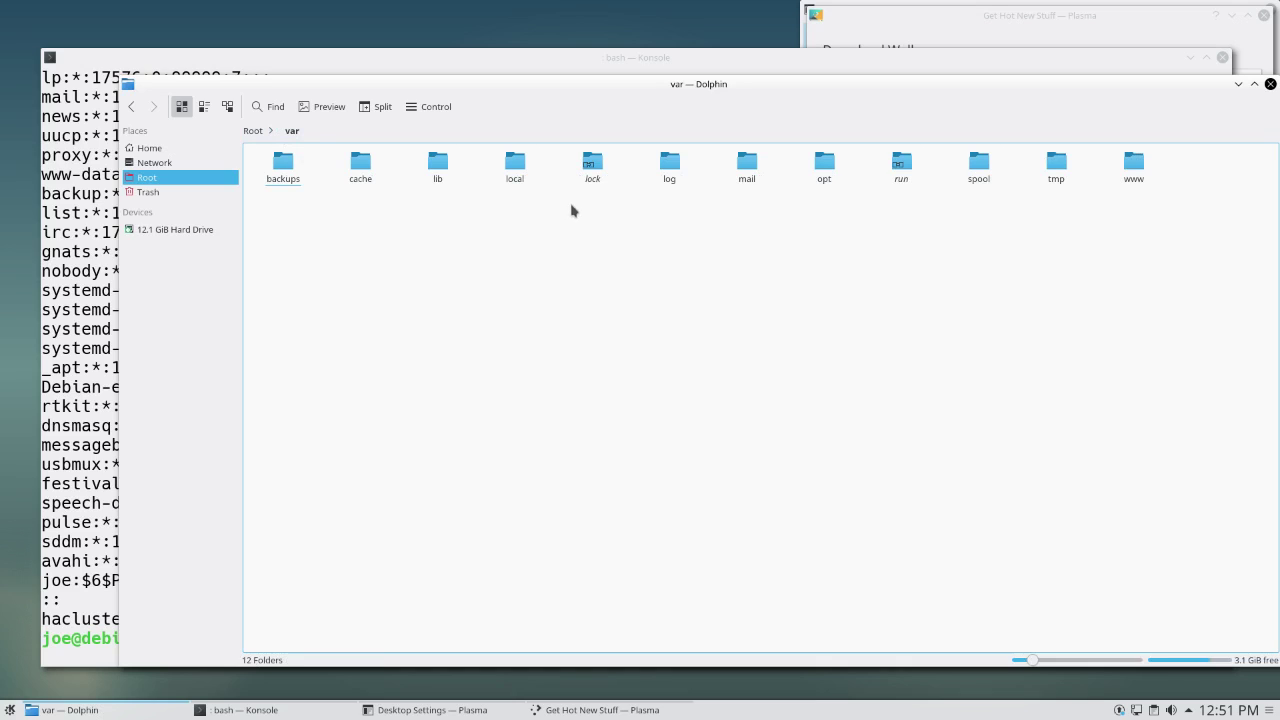
{"action": "left_click", "coordinate": [516, 172]}
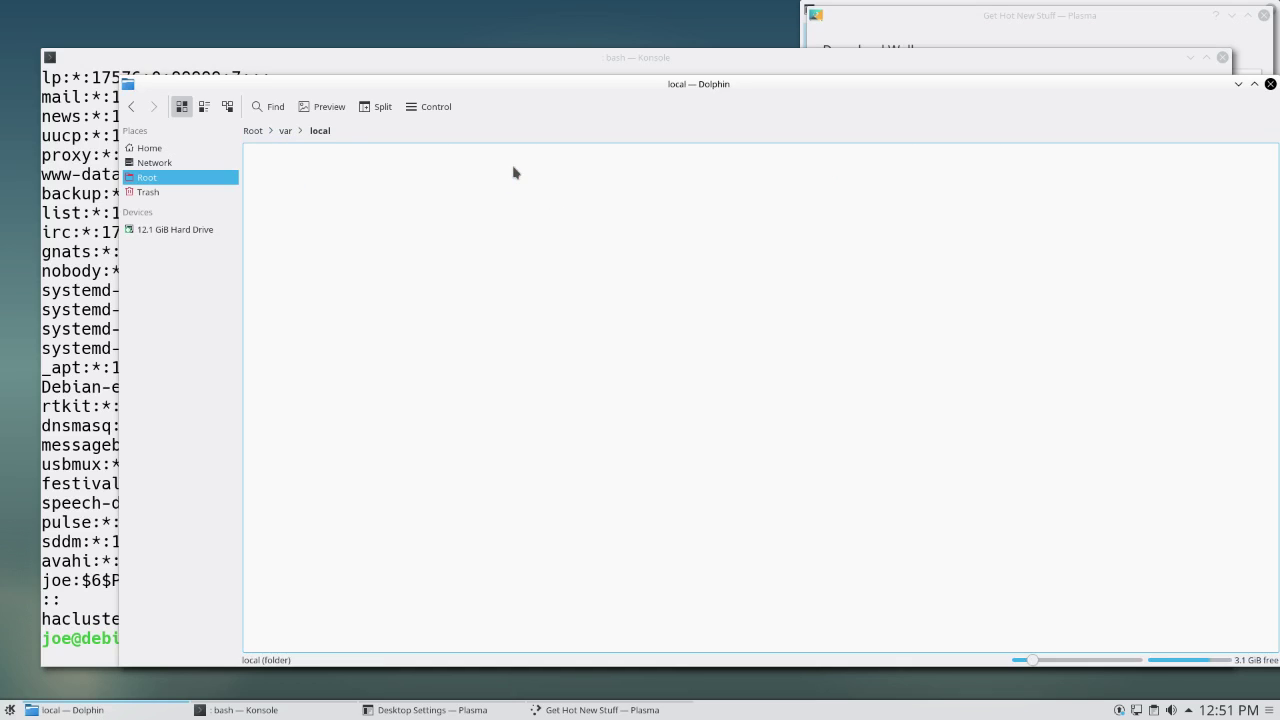
{"action": "left_click", "coordinate": [288, 132]}
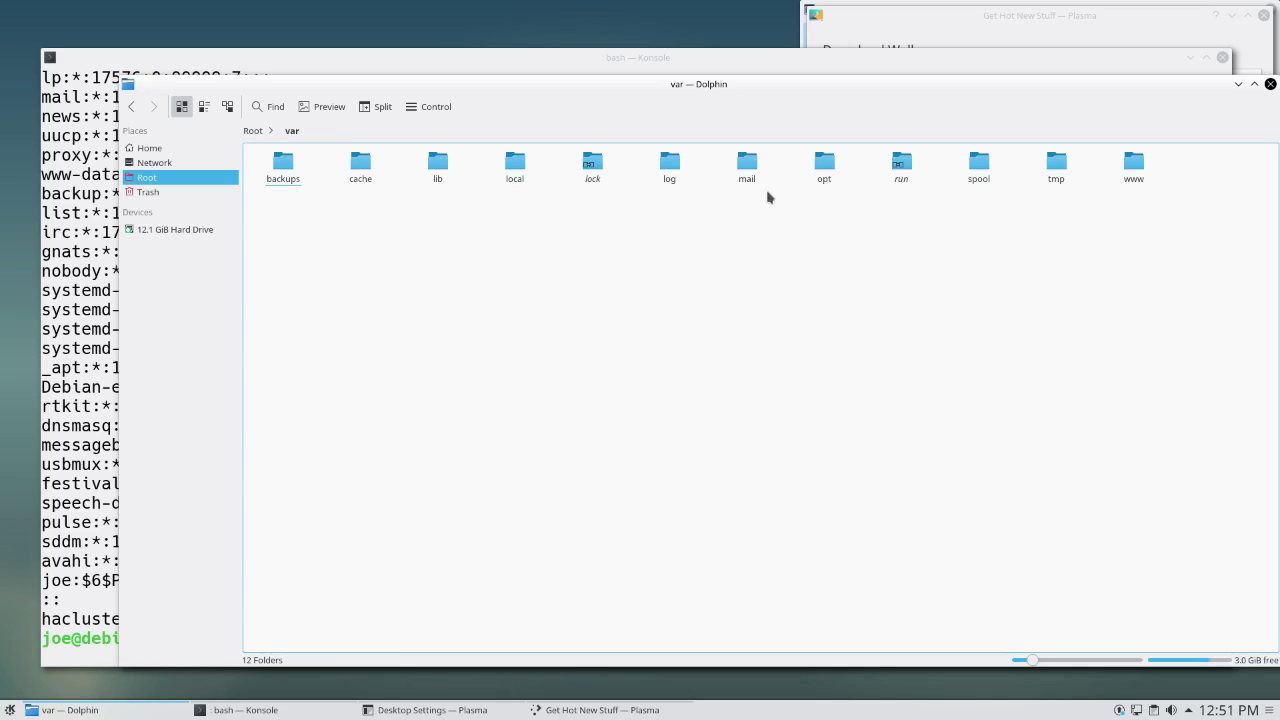
{"action": "left_click", "coordinate": [981, 176]}
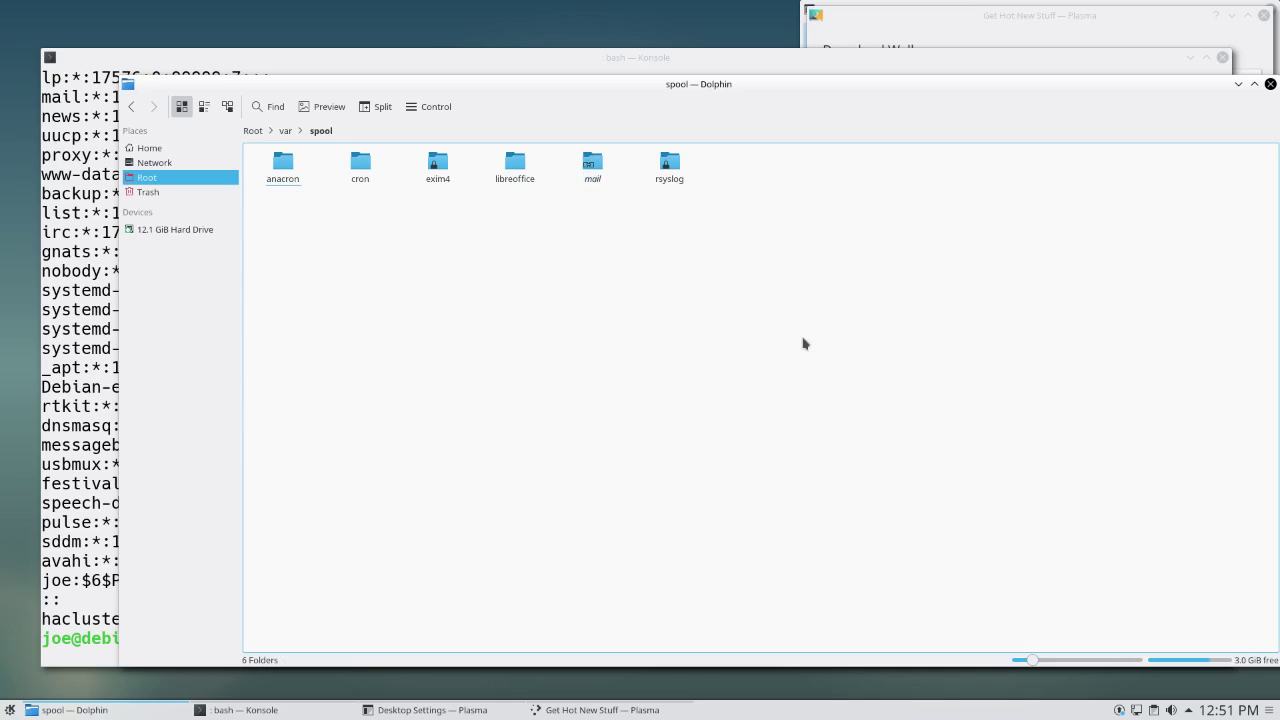
Return to /var and open /var/www/html, which holds index.html.
{"action": "left_click", "coordinate": [286, 131]}
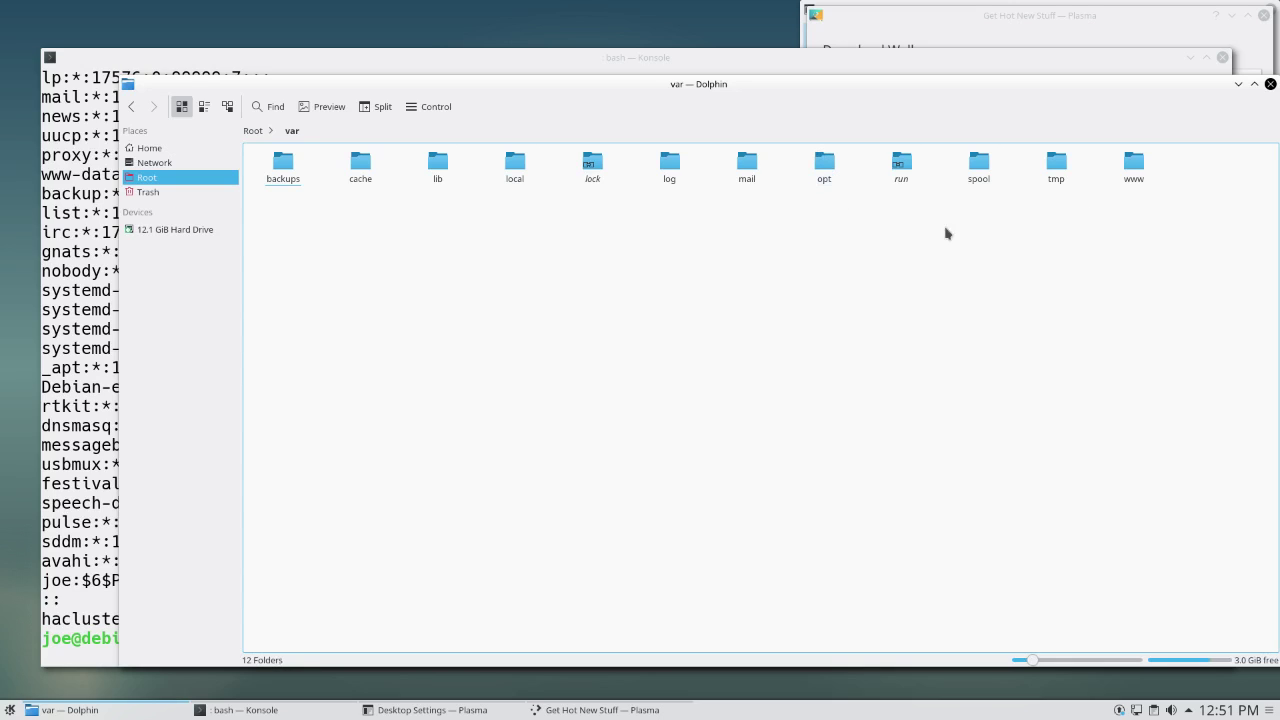
{"action": "left_click", "coordinate": [1138, 176]}
{"action": "double_click", "coordinate": [1138, 176]}
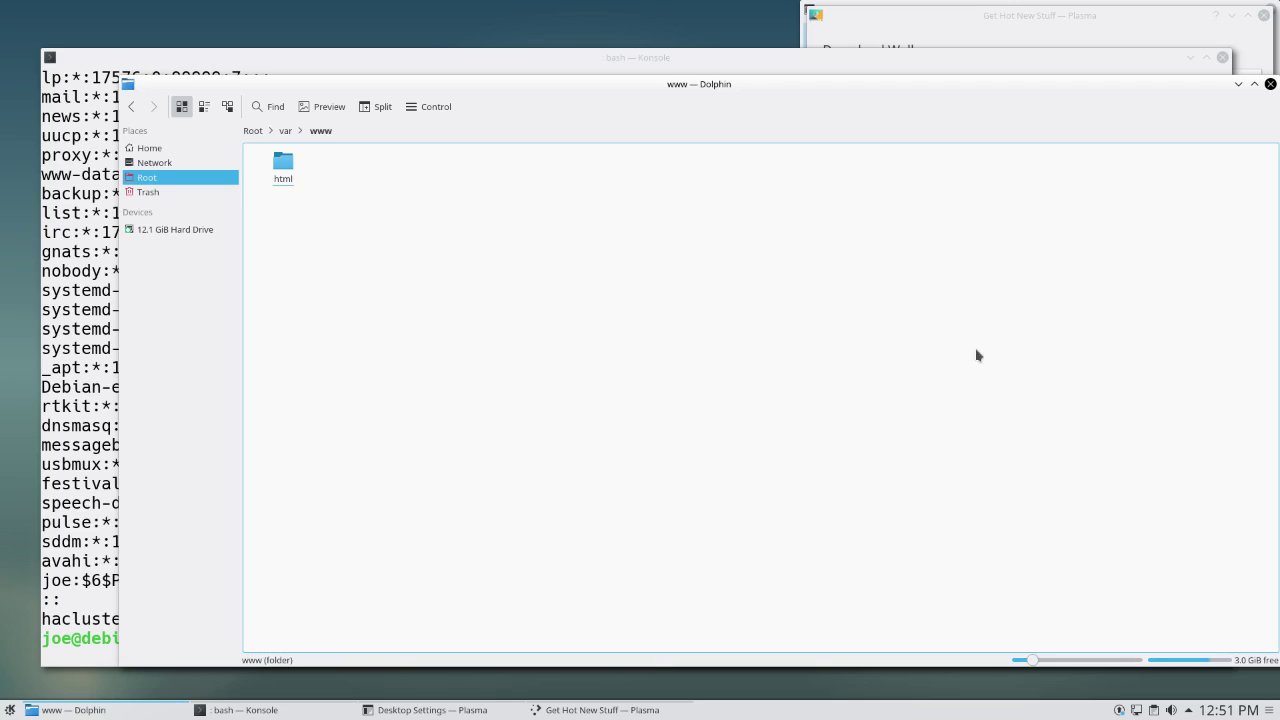
{"action": "double_click", "coordinate": [283, 168]}
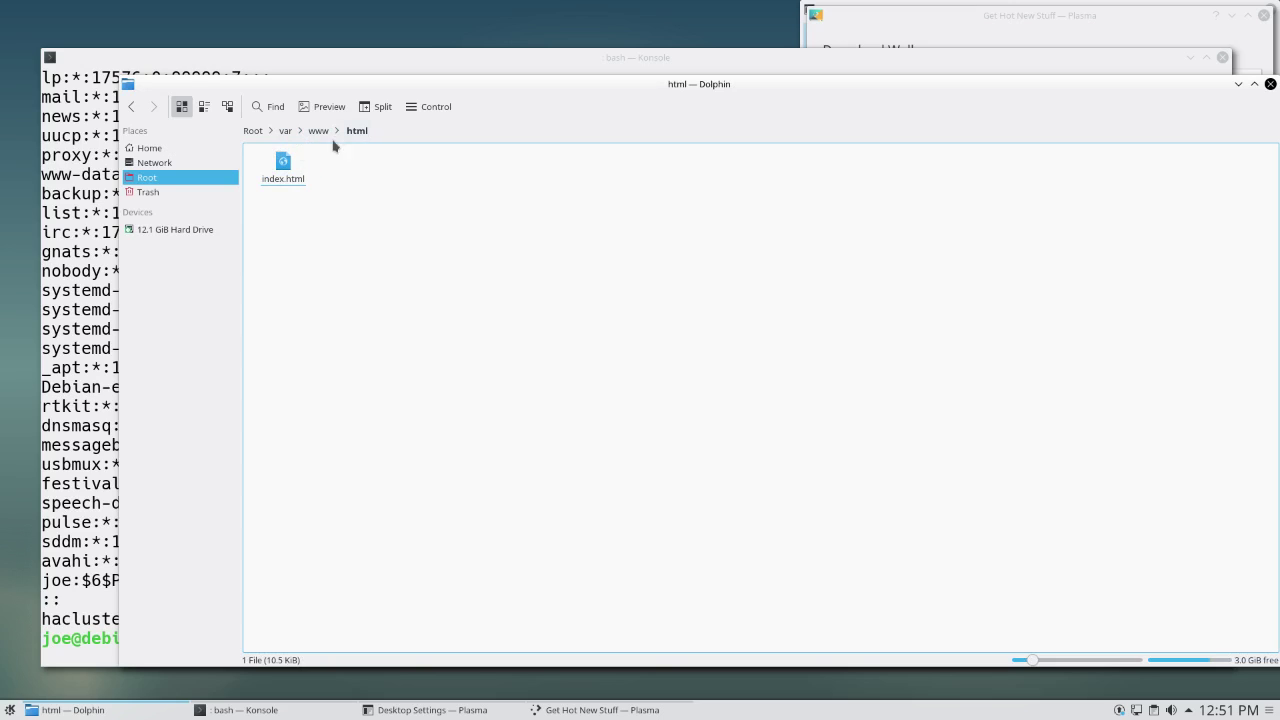
Revisit /var/www/html, then go back up to /var and its 12 folders.
{"action": "left_click", "coordinate": [286, 131]}
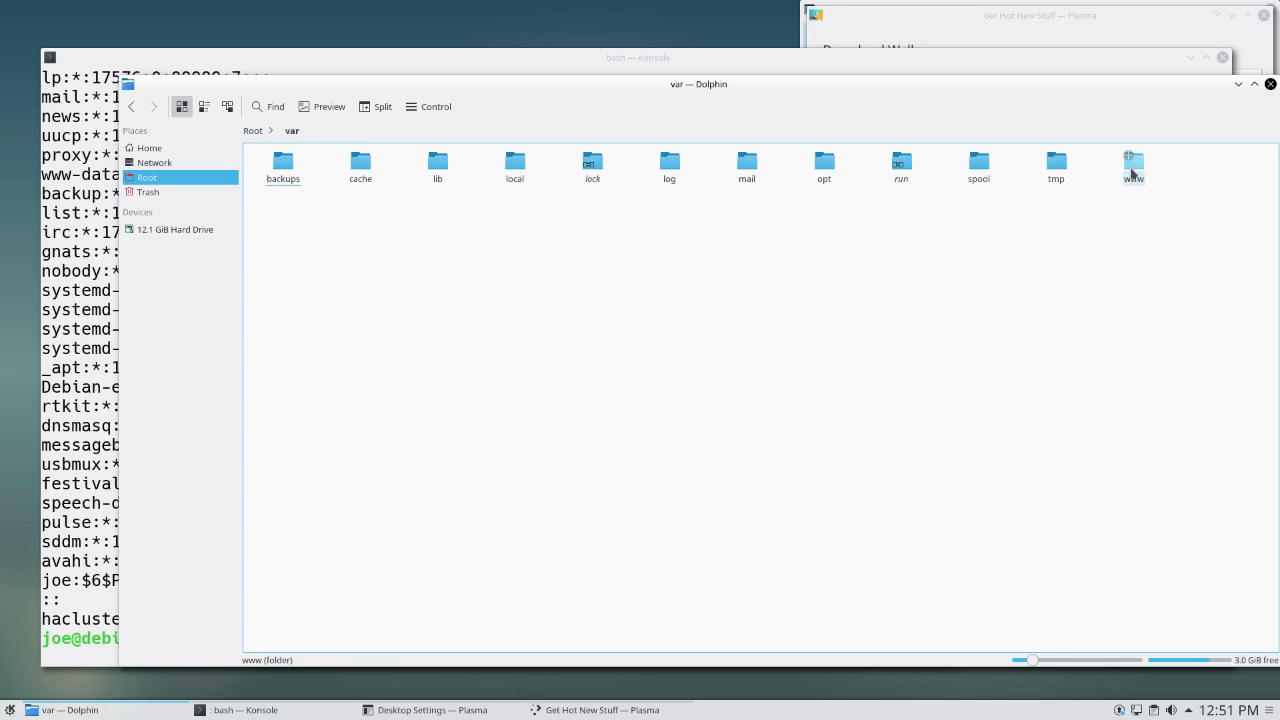
{"action": "left_click", "coordinate": [1133, 165]}
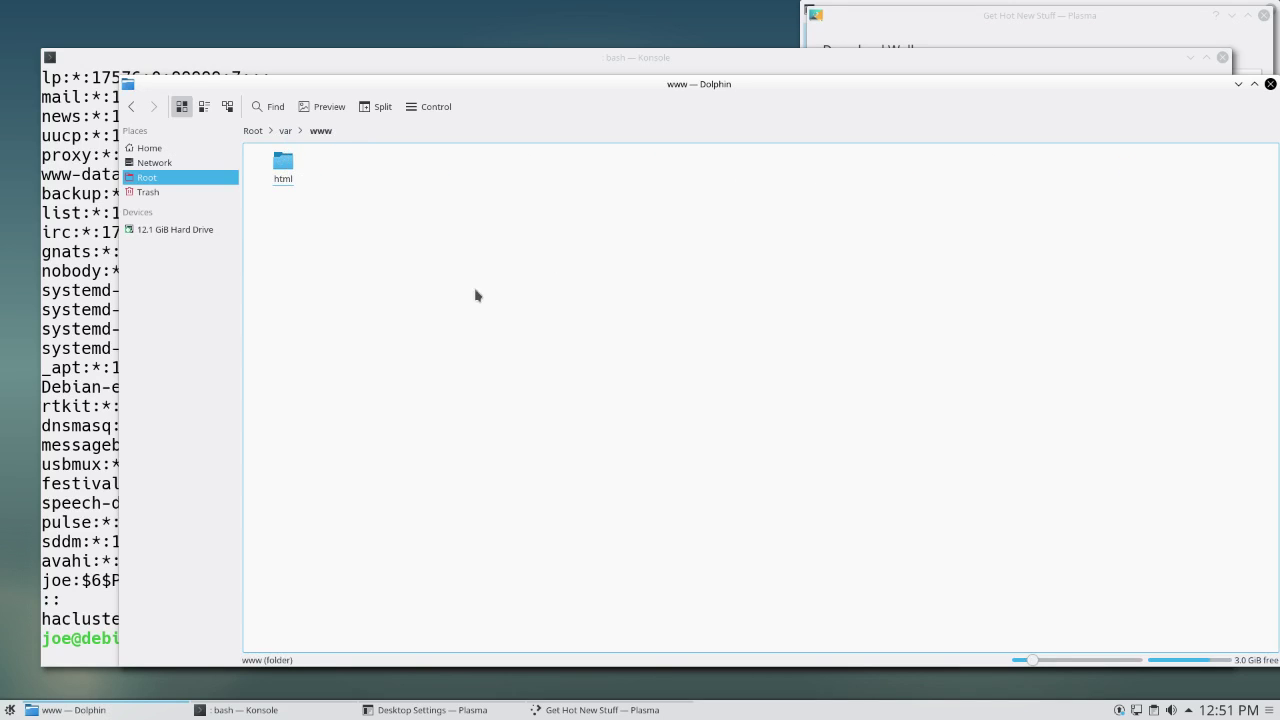
{"action": "left_click", "coordinate": [285, 166]}
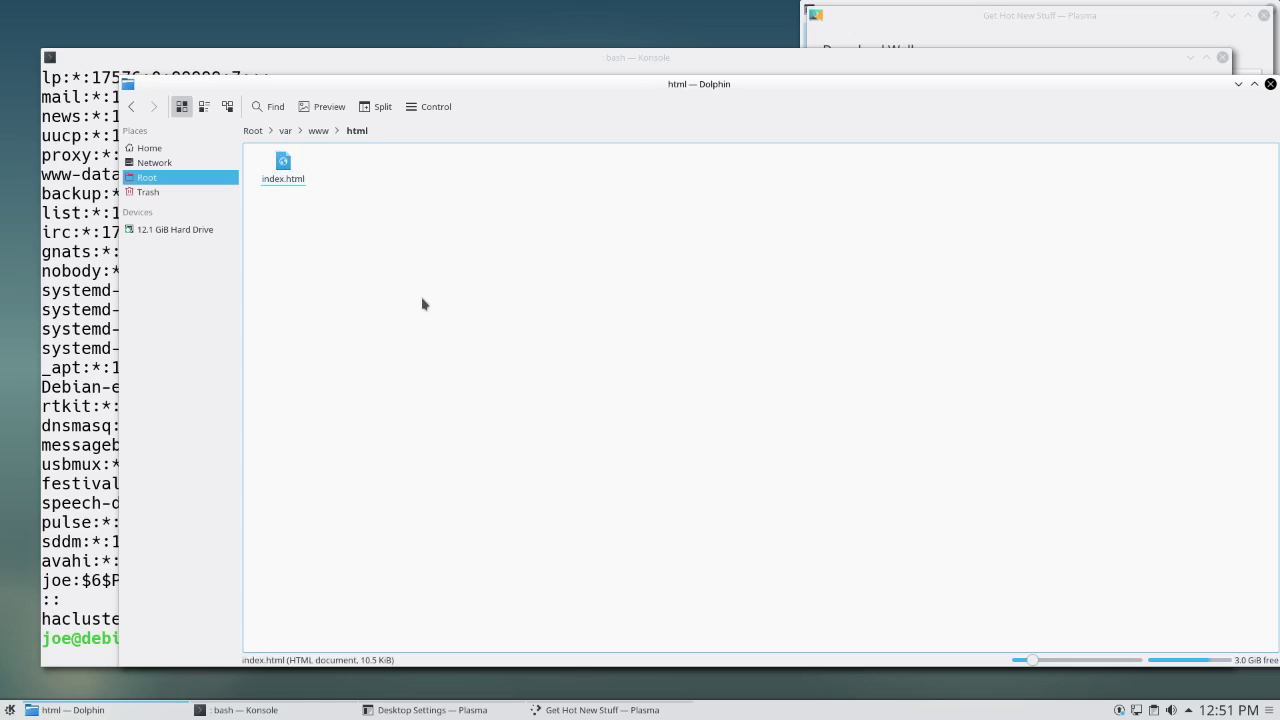
{"action": "left_click", "coordinate": [285, 131]}
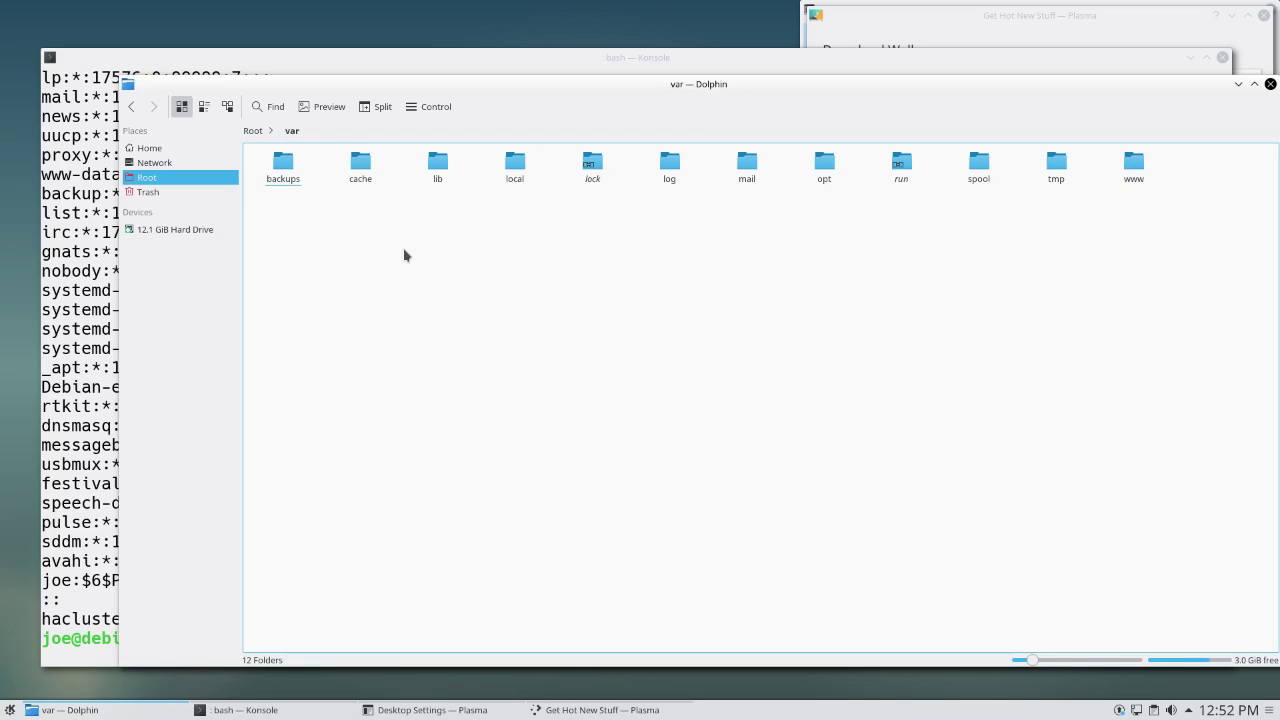
From the filesystem root, check that /mnt is empty, then go back to root.
{"action": "left_click", "coordinate": [253, 131]}
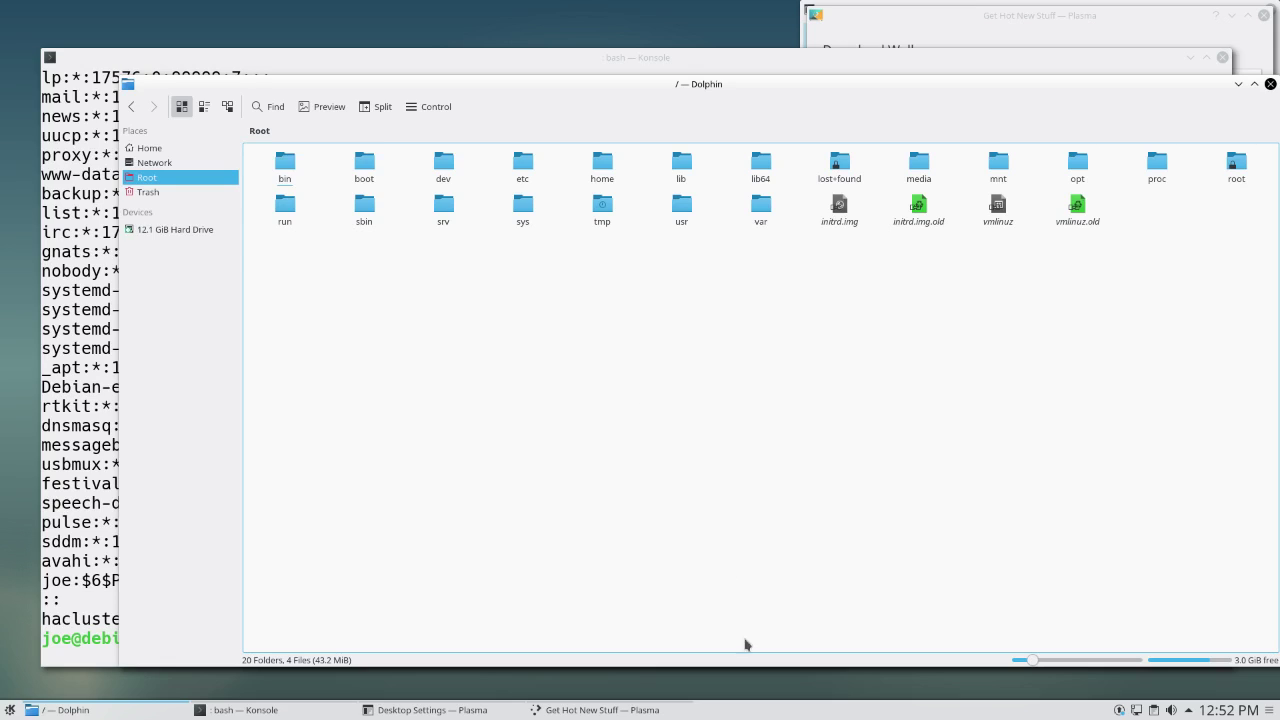
{"action": "left_click", "coordinate": [999, 166]}
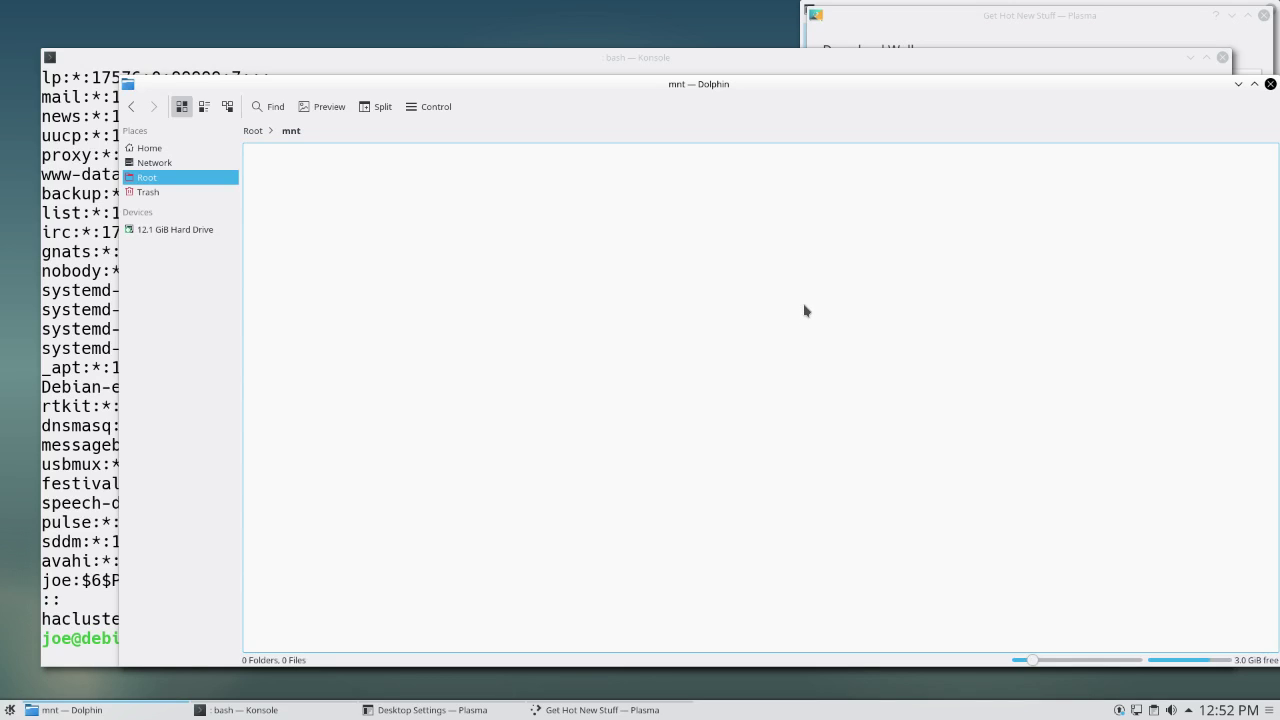
{"action": "left_click", "coordinate": [252, 131]}
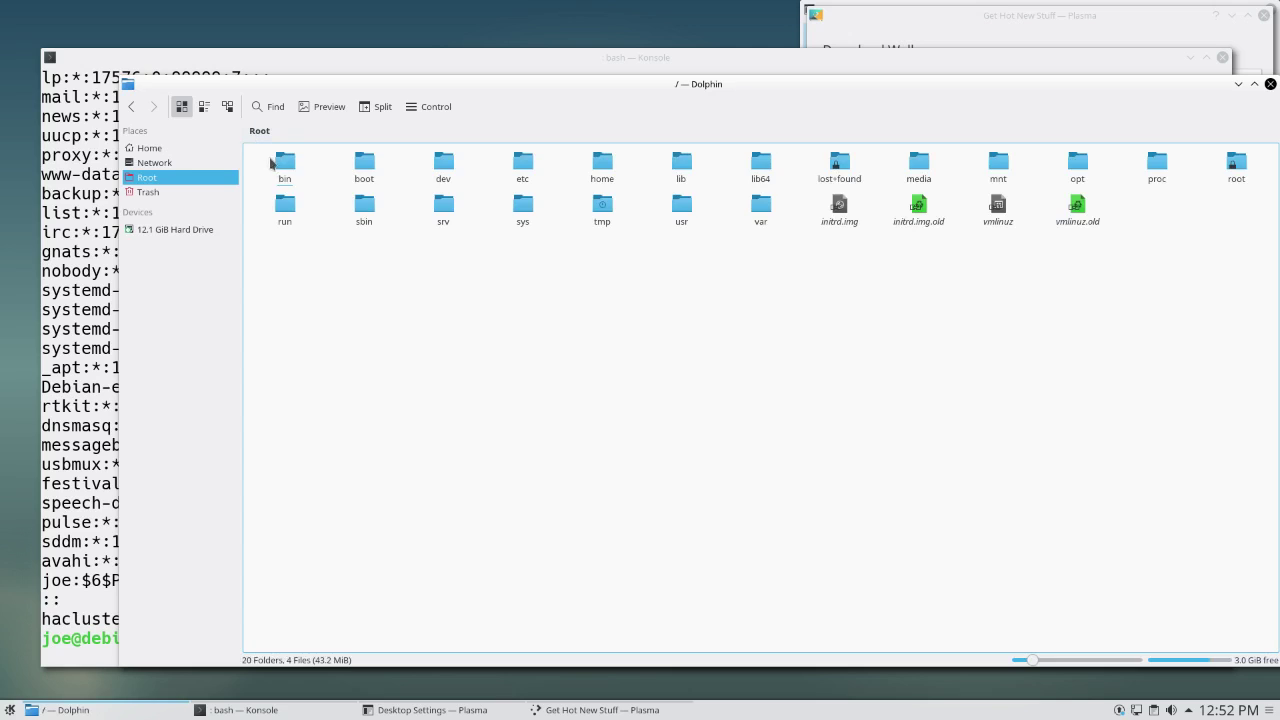
Open /etc, select the fstab file and bring up its context menu.
{"action": "left_click", "coordinate": [522, 163]}
{"action": "scroll", "coordinate": [600, 425], "scroll_direction": "down", "scroll_amount": 3}
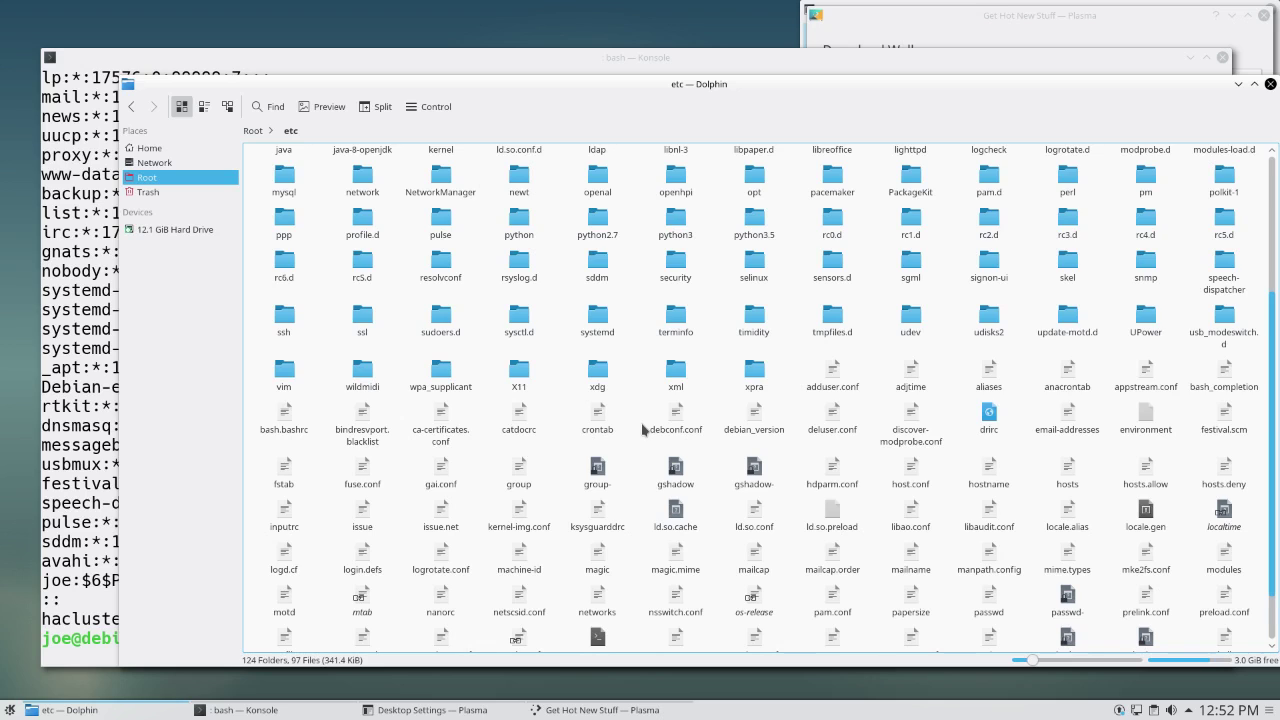
{"action": "scroll", "coordinate": [643, 428], "scroll_direction": "up", "scroll_amount": 2}
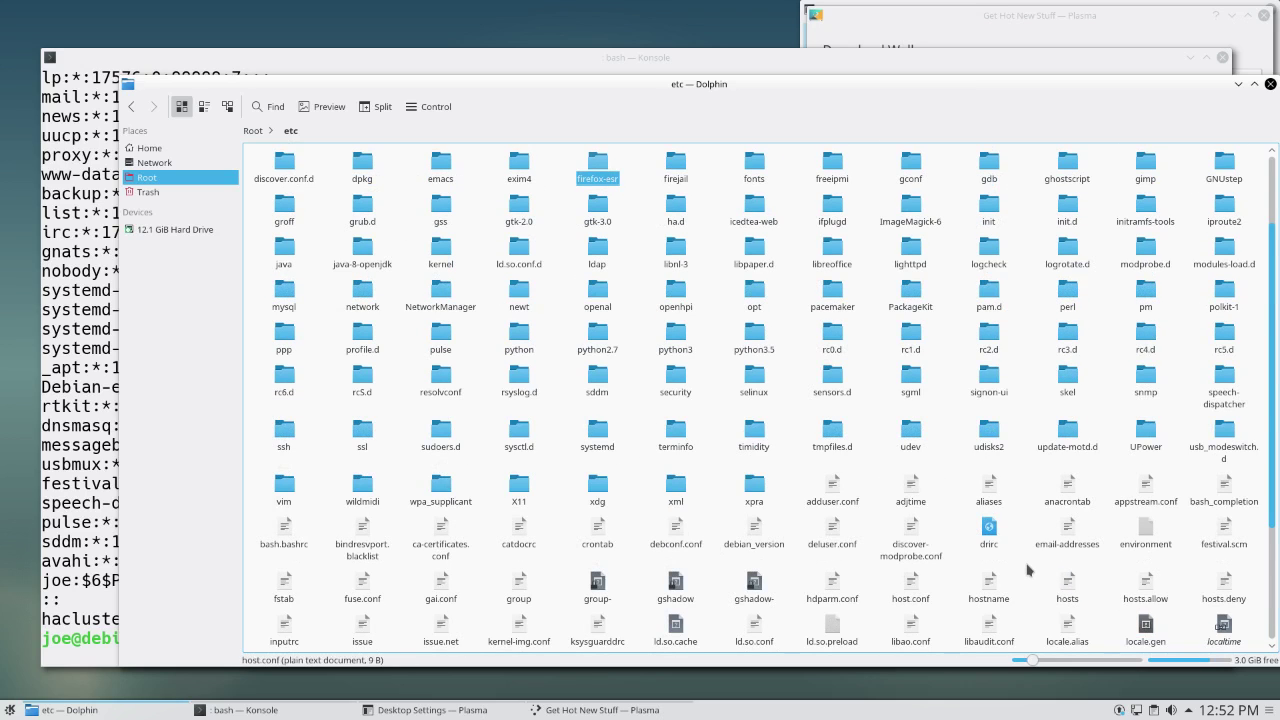
{"action": "key", "text": "f"}
{"action": "key", "text": "f"}
{"action": "key", "text": "f"}
{"action": "key", "text": "f"}
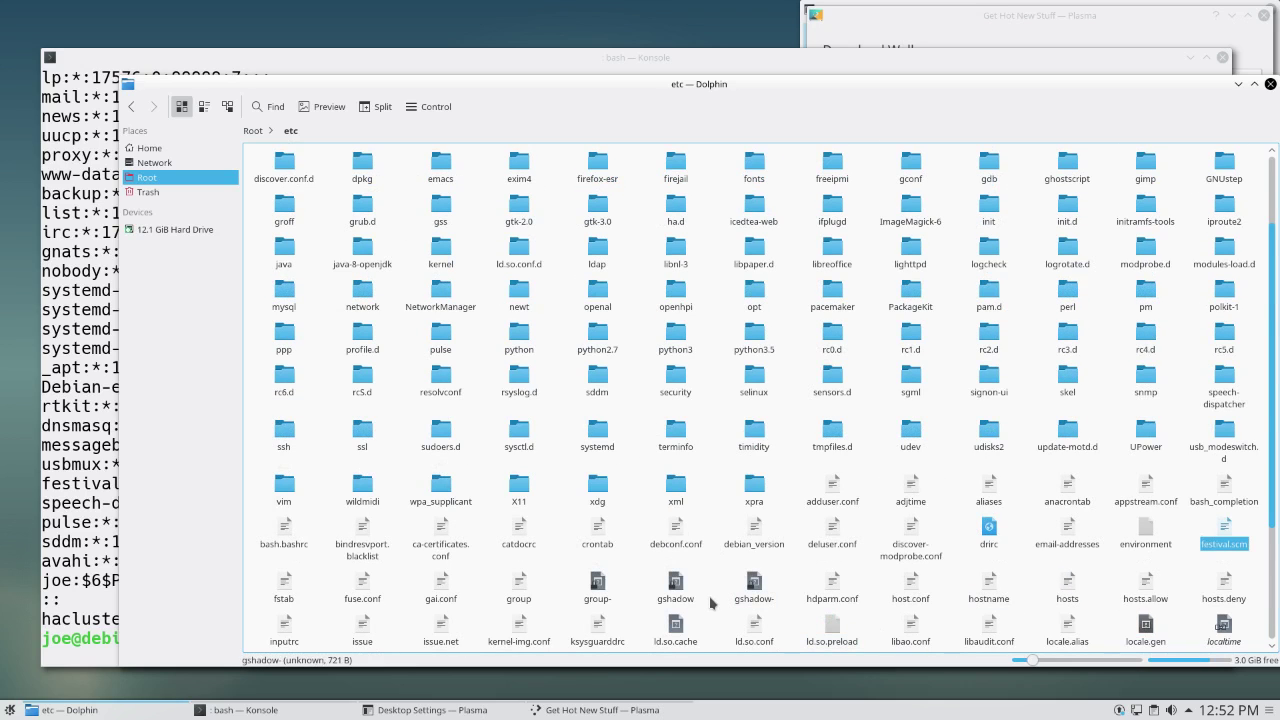
{"action": "key", "text": "f"}
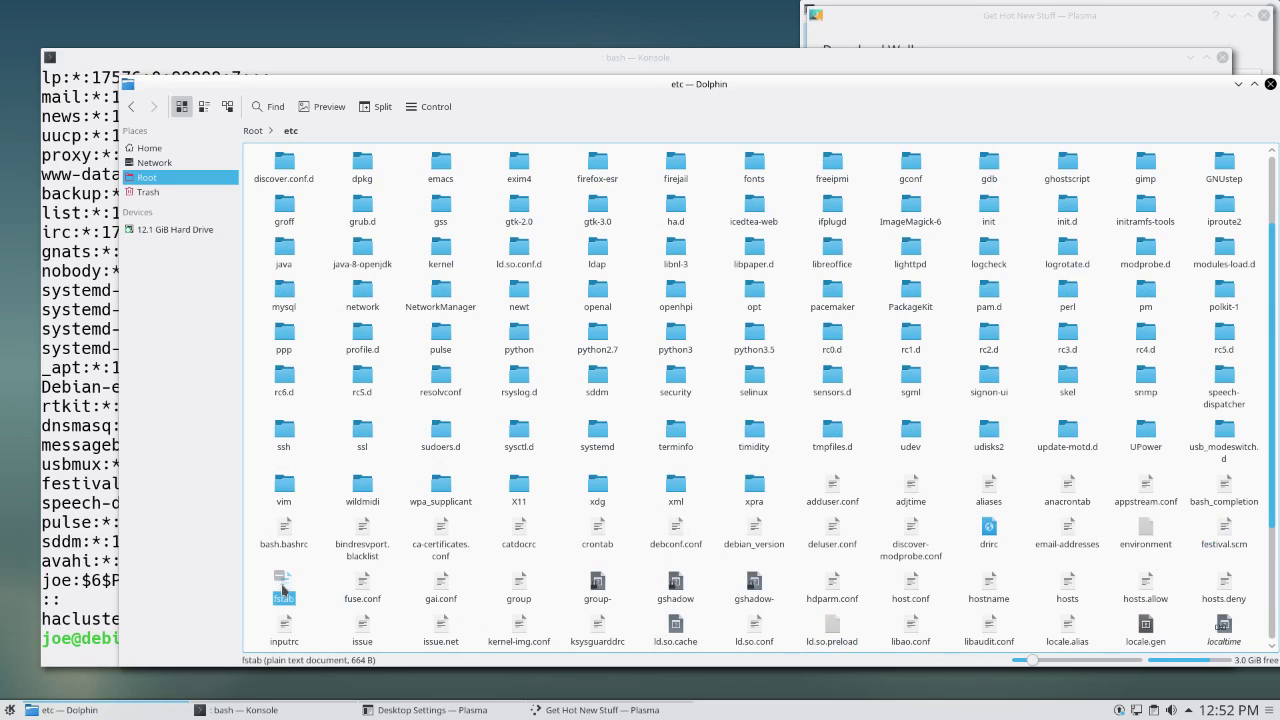
{"action": "right_click", "coordinate": [284, 586]}
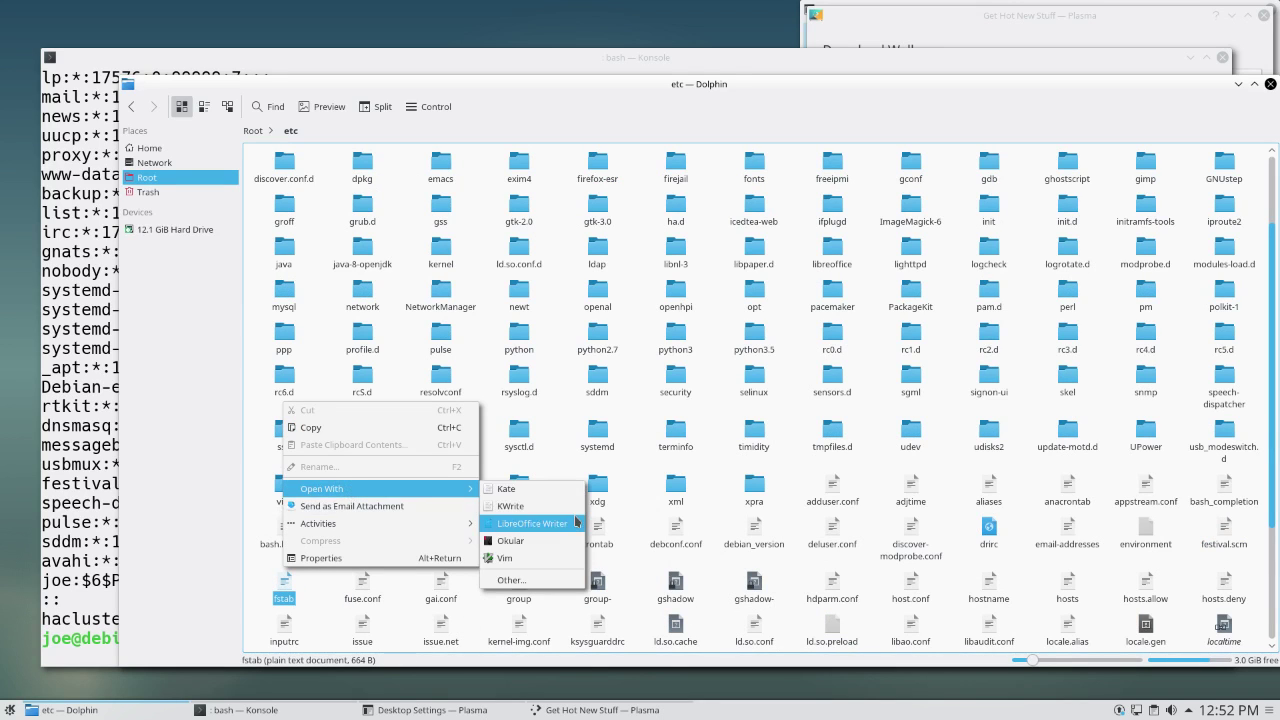
Open fstab in KWrite and highlight its header and mount entry lines.
{"action": "left_click", "coordinate": [556, 506]}
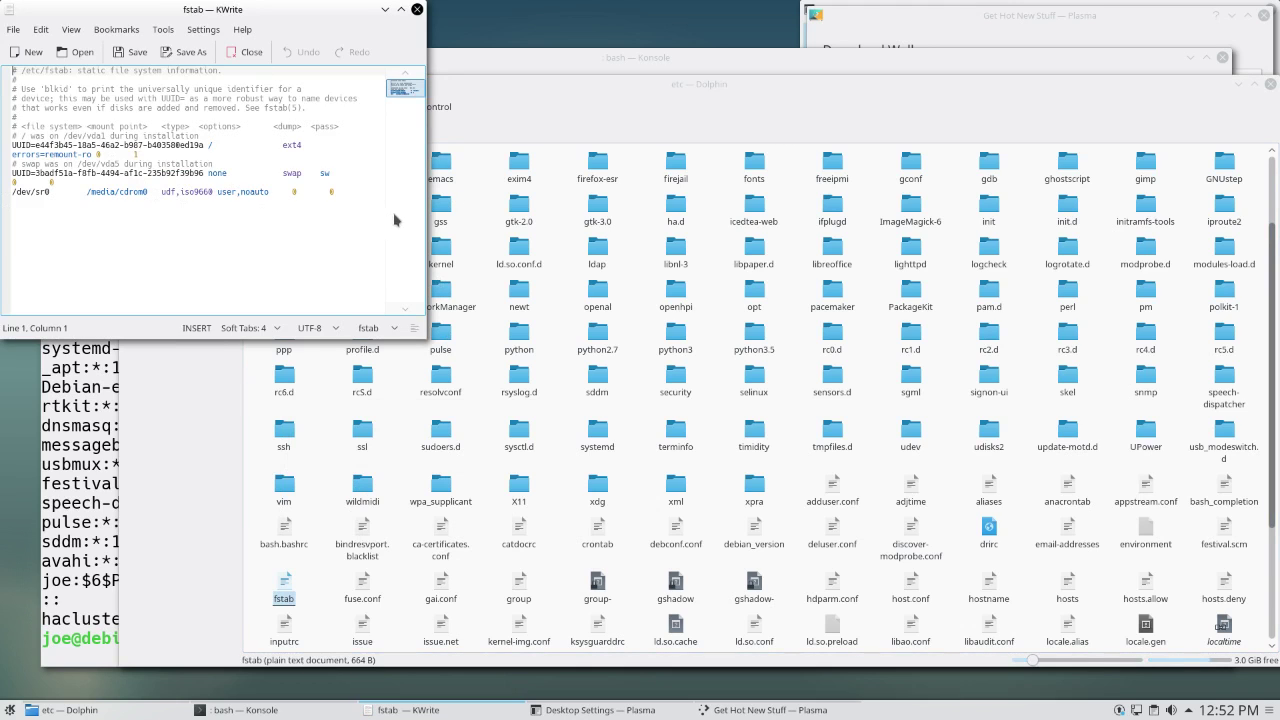
{"action": "left_click_drag", "start_coordinate": [365, 199], "coordinate": [12, 108]}
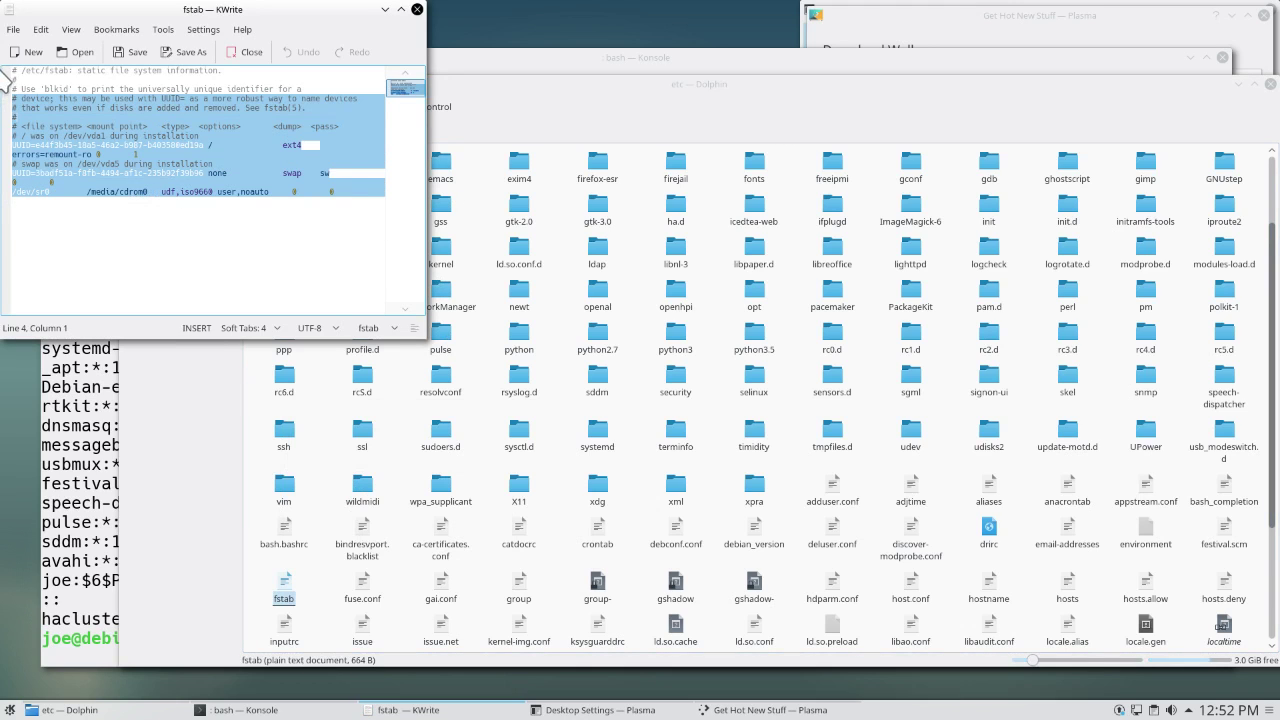
{"action": "left_click", "coordinate": [140, 225]}
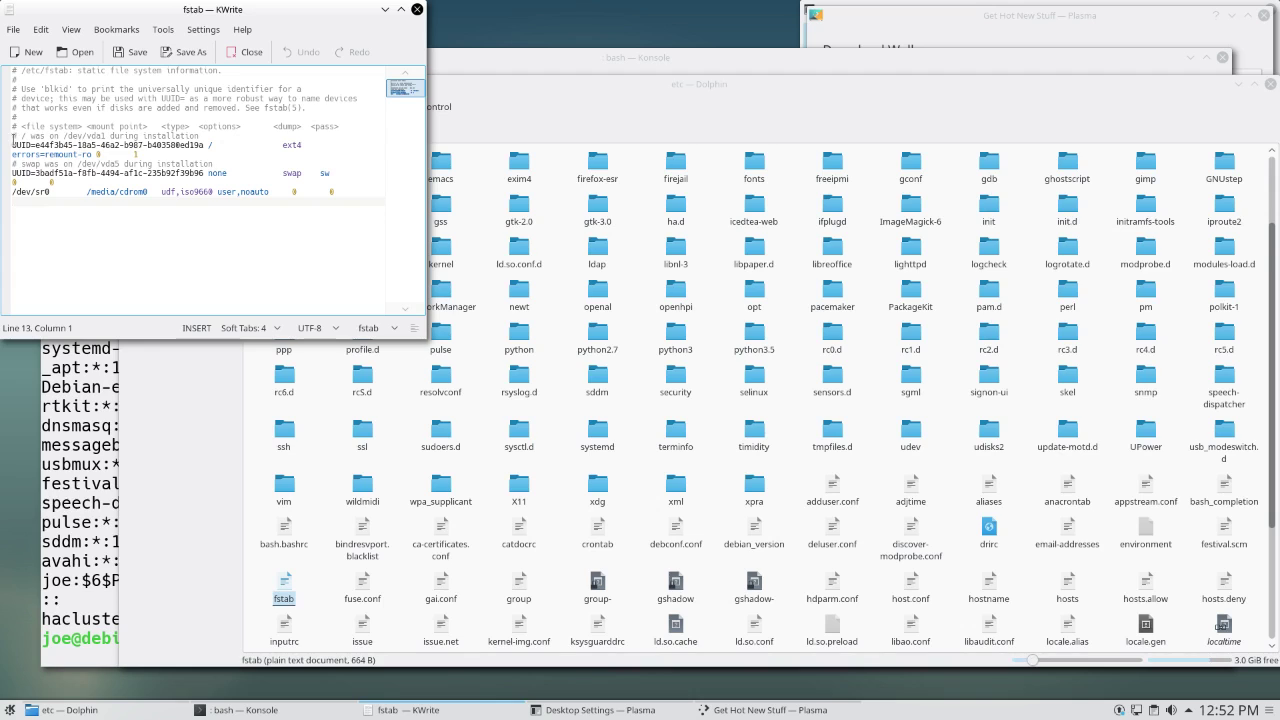
Highlight the root entry's UUID, errors=remount-ro option and its 0 1 fields.
{"action": "left_click_drag", "start_coordinate": [12, 145], "coordinate": [207, 145]}
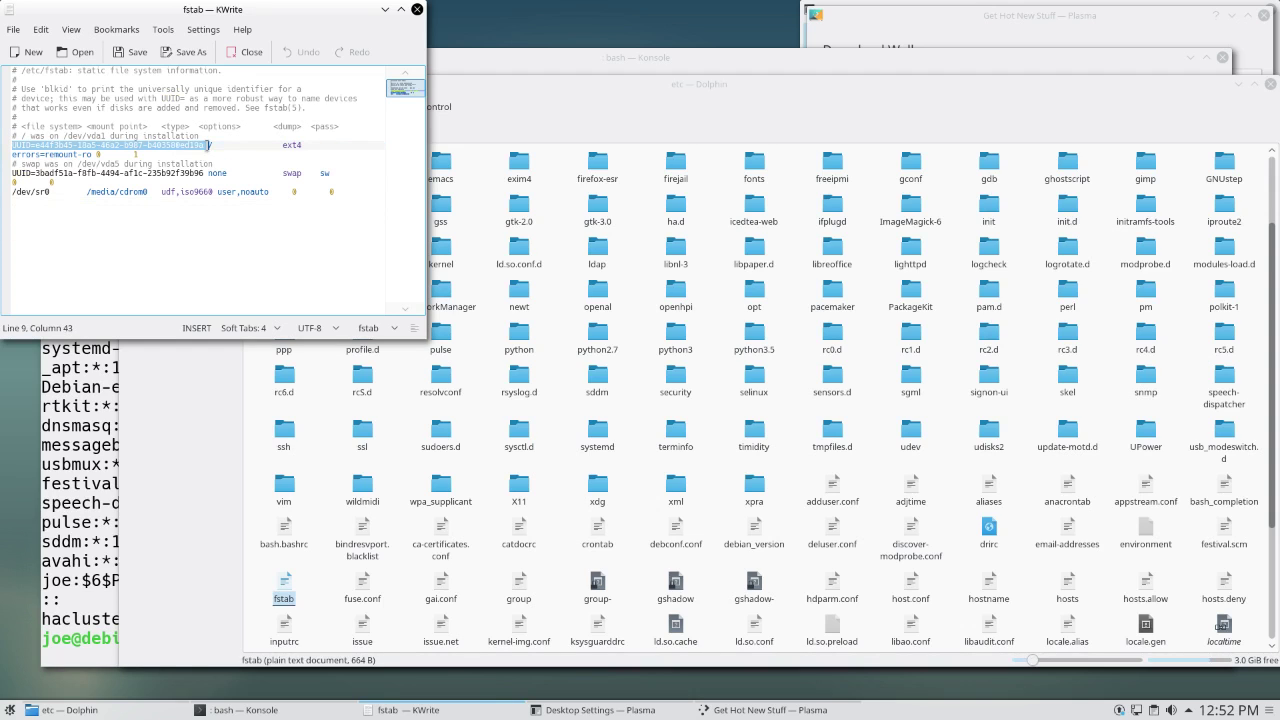
{"action": "left_click", "coordinate": [216, 146]}
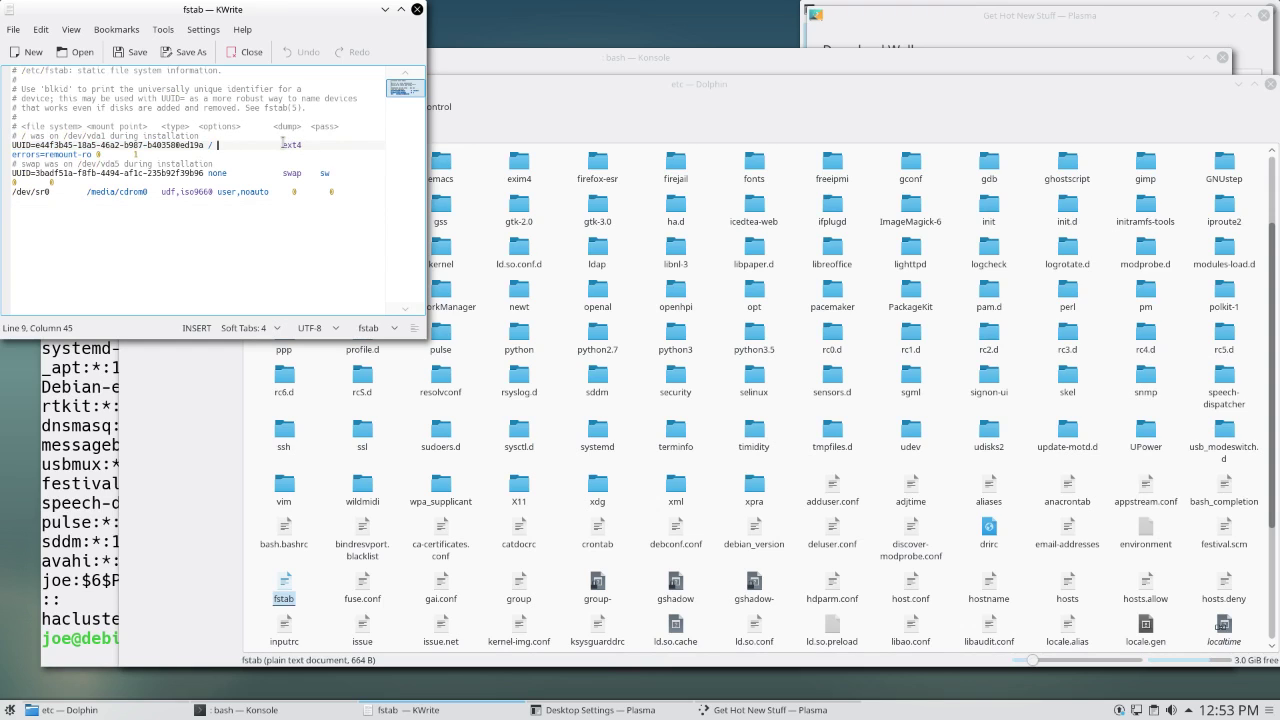
{"action": "left_click", "coordinate": [229, 165]}
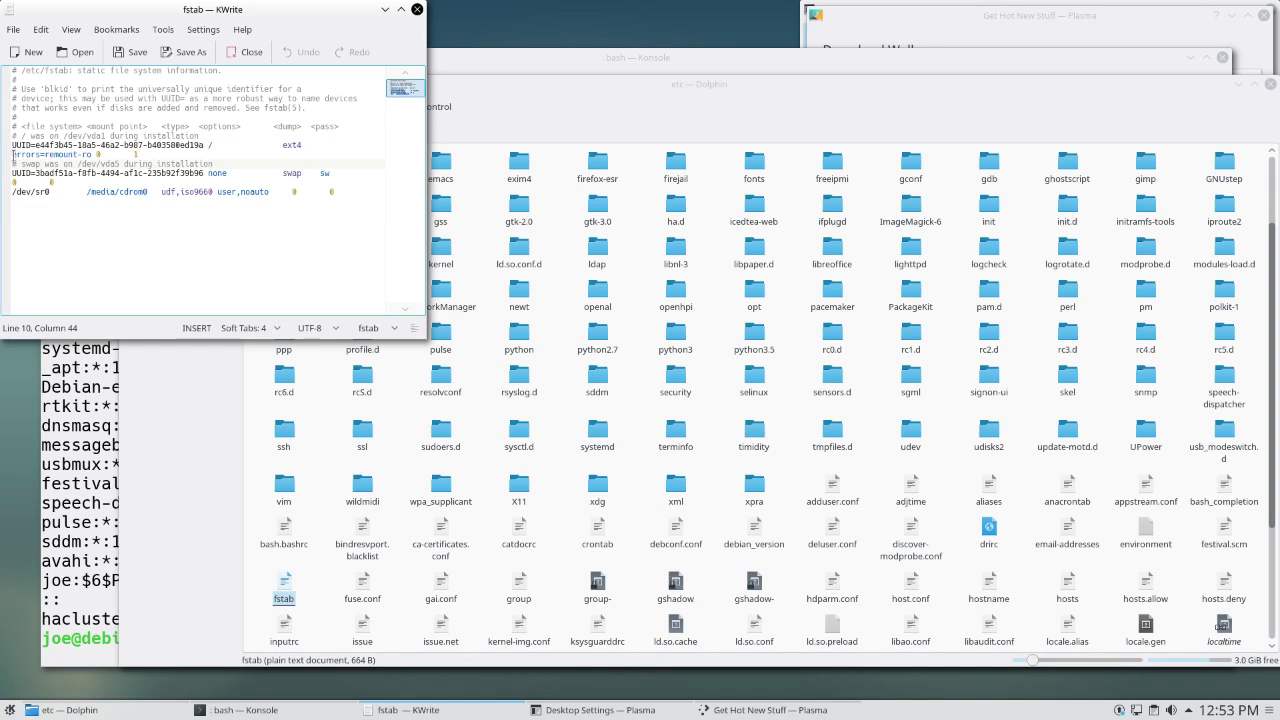
{"action": "left_click_drag", "start_coordinate": [13, 155], "coordinate": [138, 155]}
{"action": "left_click", "coordinate": [93, 155]}
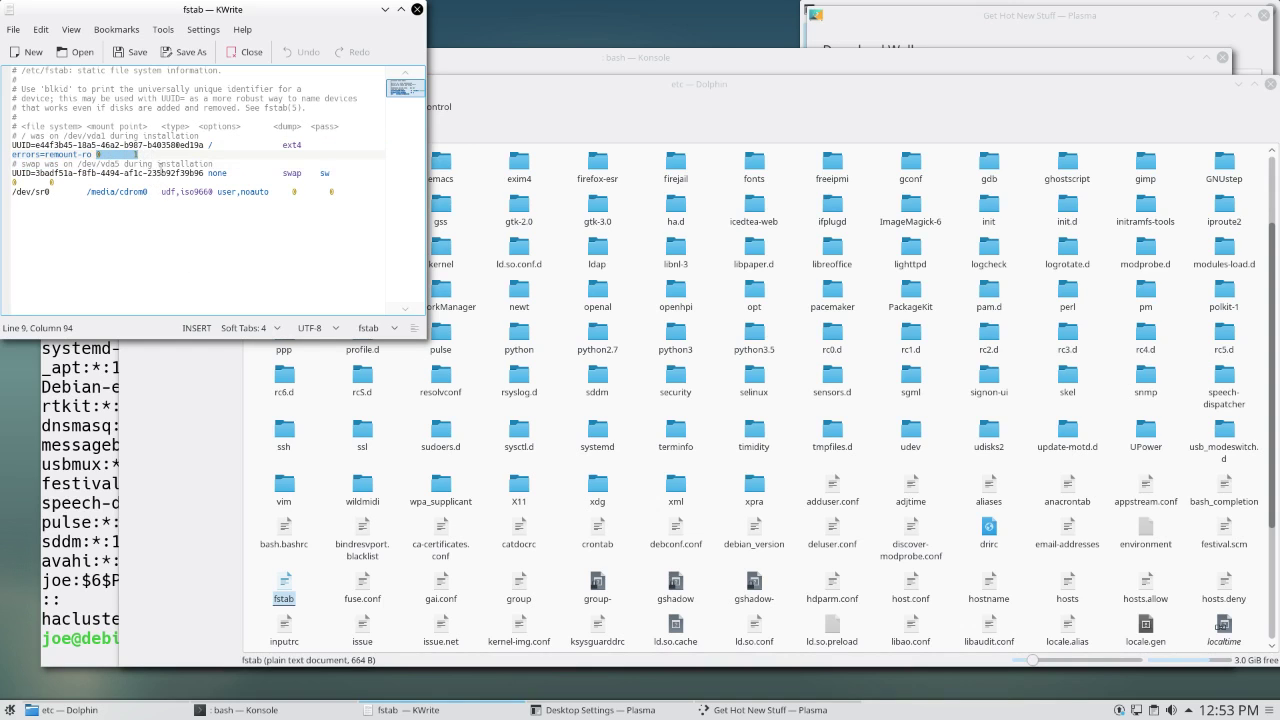
{"action": "left_click", "coordinate": [160, 230]}
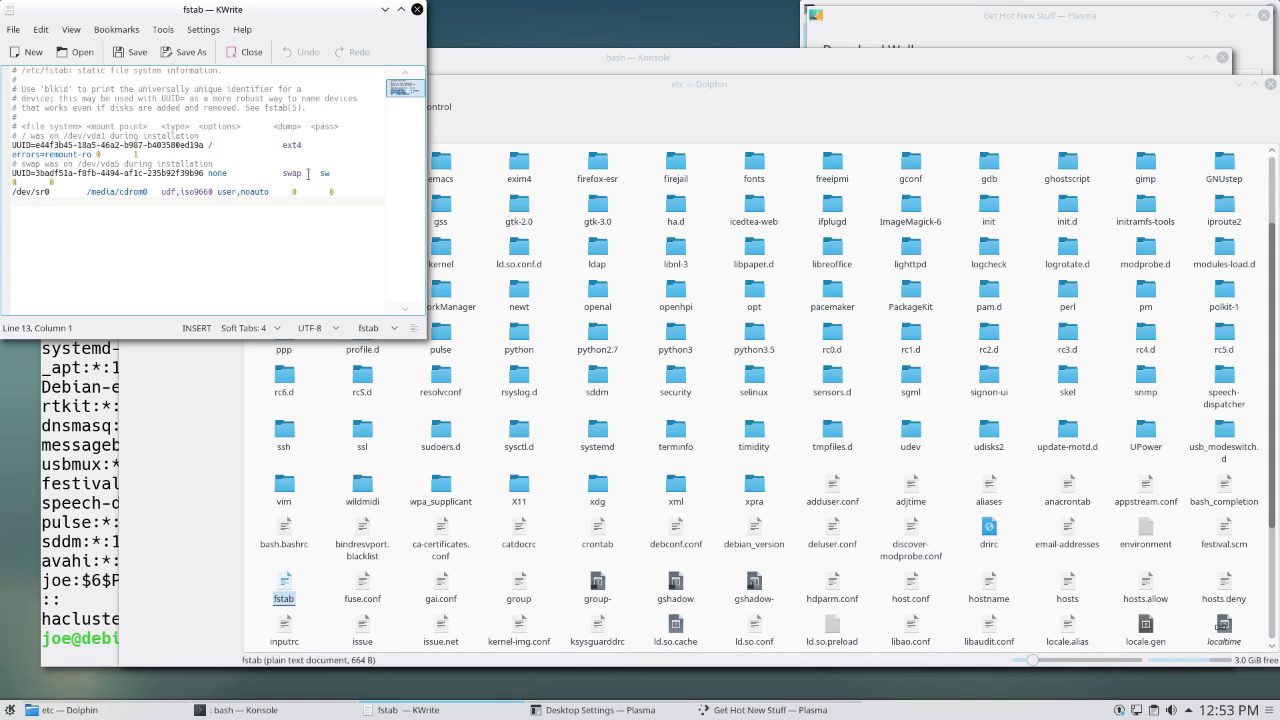
{"action": "left_click", "coordinate": [137, 155]}
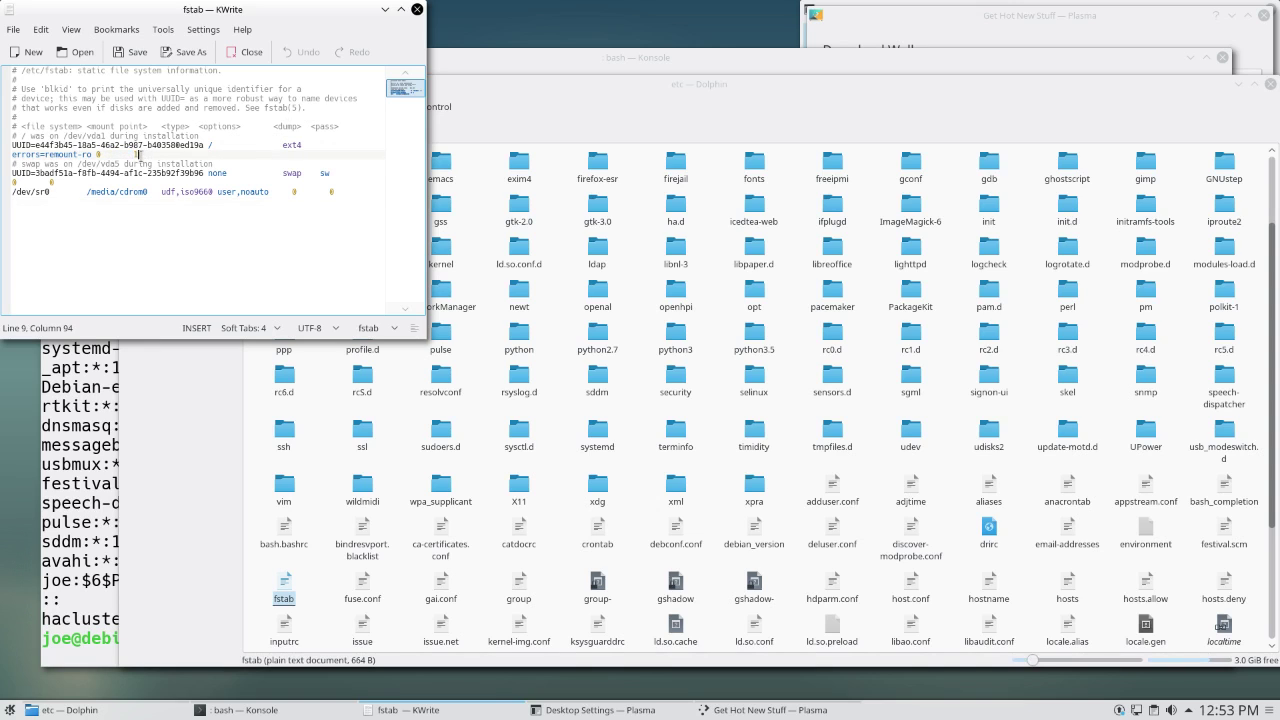
{"action": "left_click_drag", "start_coordinate": [137, 155], "coordinate": [97, 155]}
{"action": "left_click", "coordinate": [157, 233]}
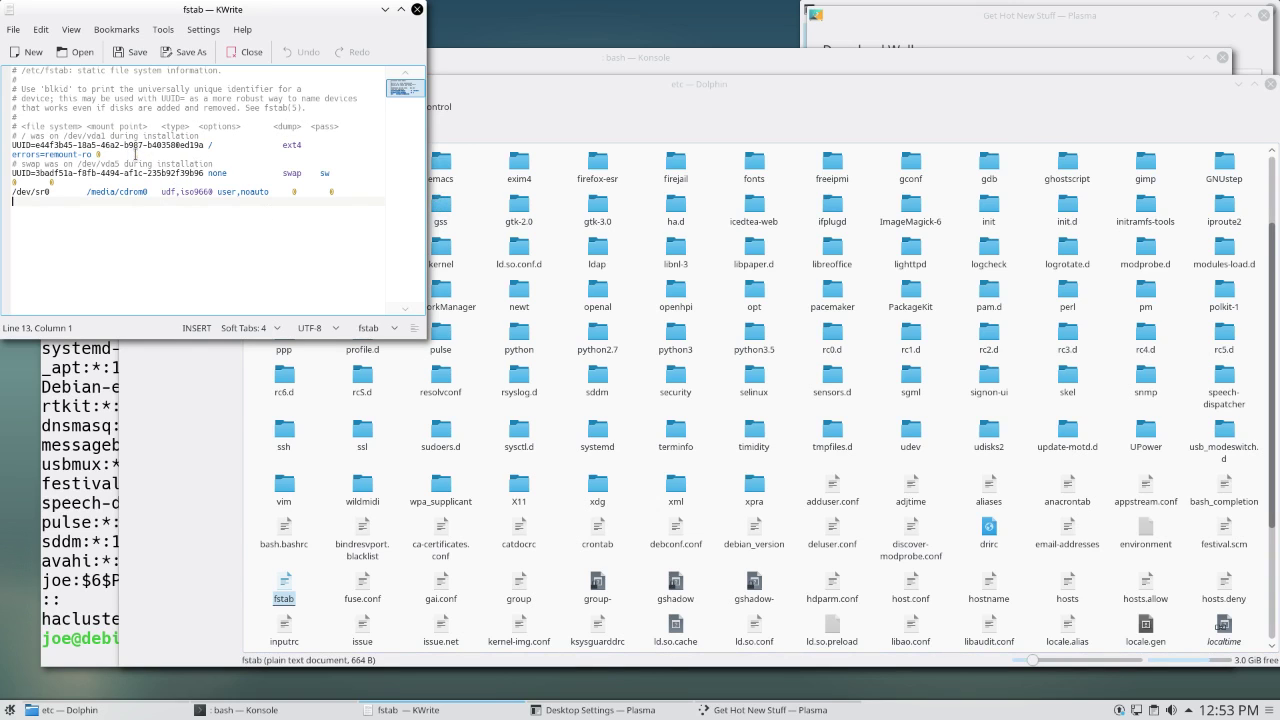
Highlight the CD-ROM entry's /media/cdrom0 mount point and udf,iso9660 filesystem types.
{"action": "left_click", "coordinate": [136, 155]}
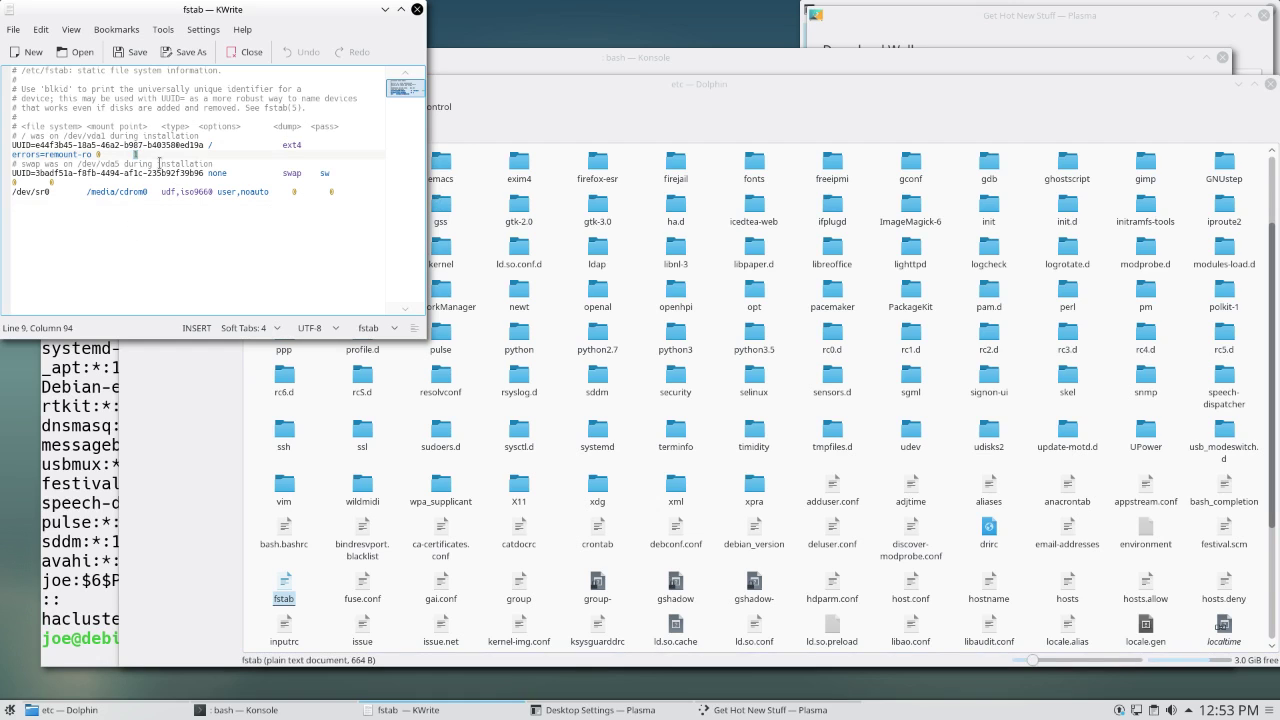
{"action": "left_click", "coordinate": [192, 234]}
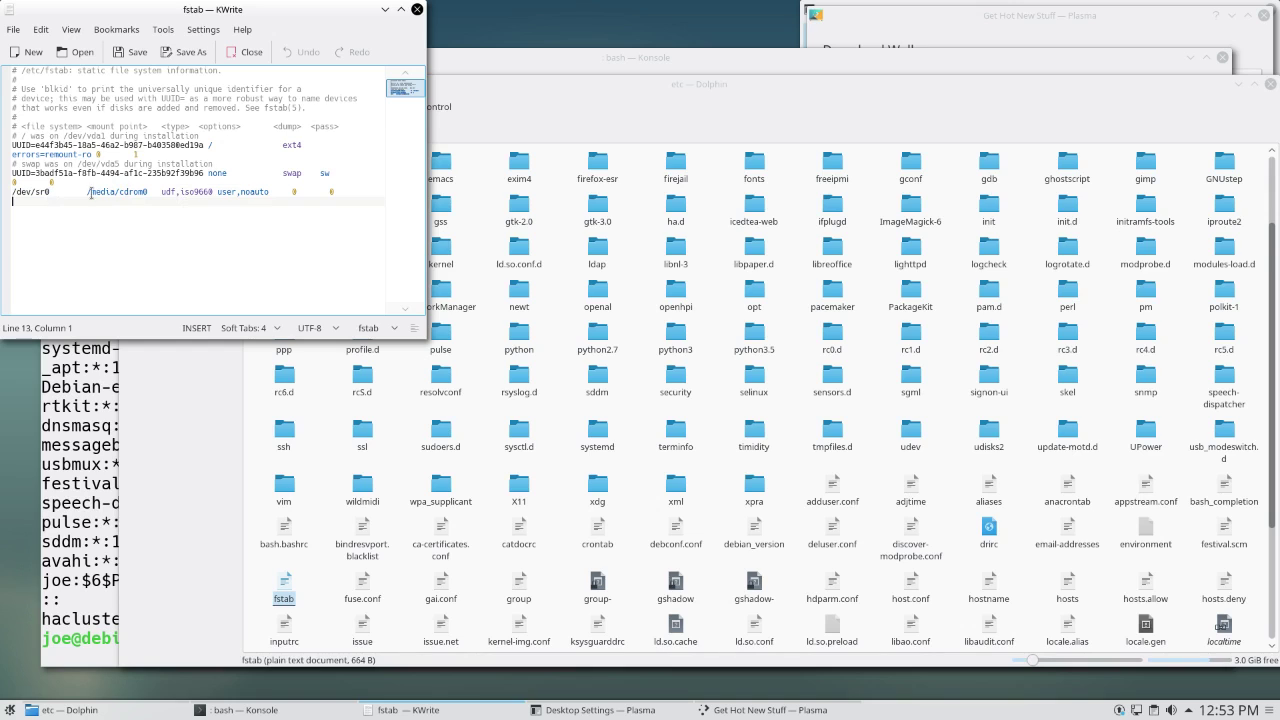
{"action": "left_click_drag", "start_coordinate": [86, 191], "coordinate": [213, 192]}
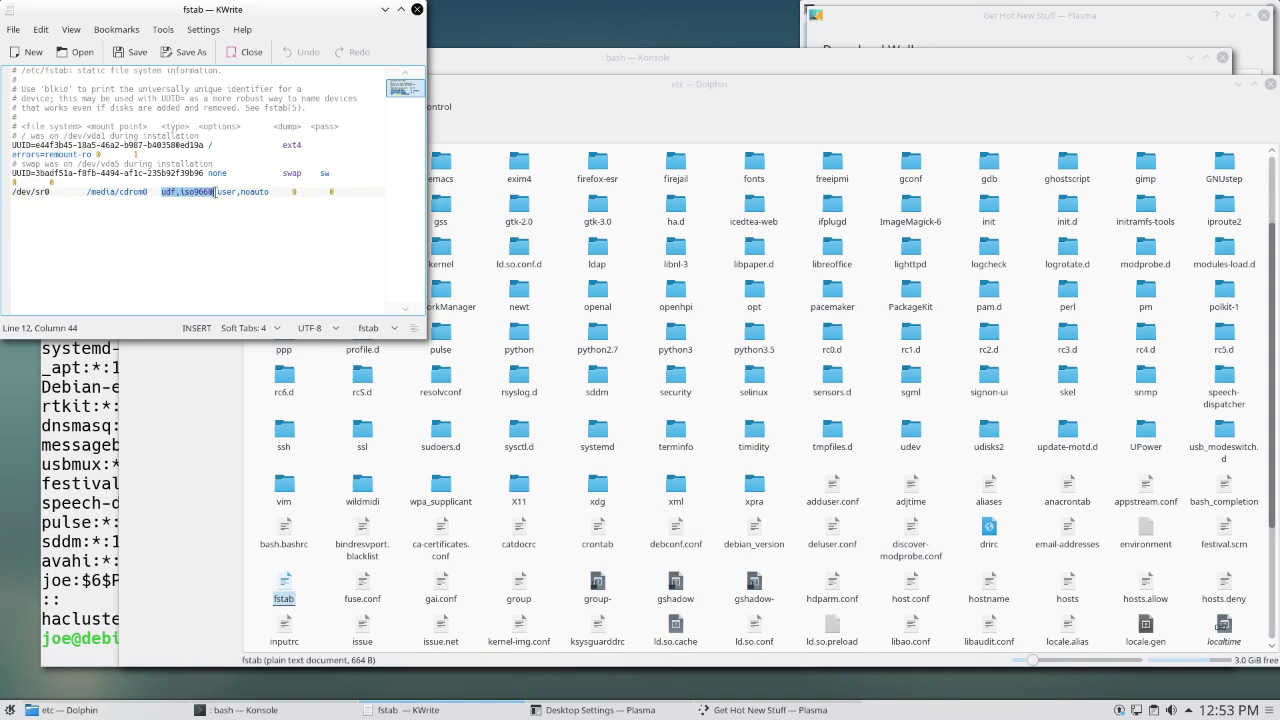
{"action": "left_click", "coordinate": [215, 208]}
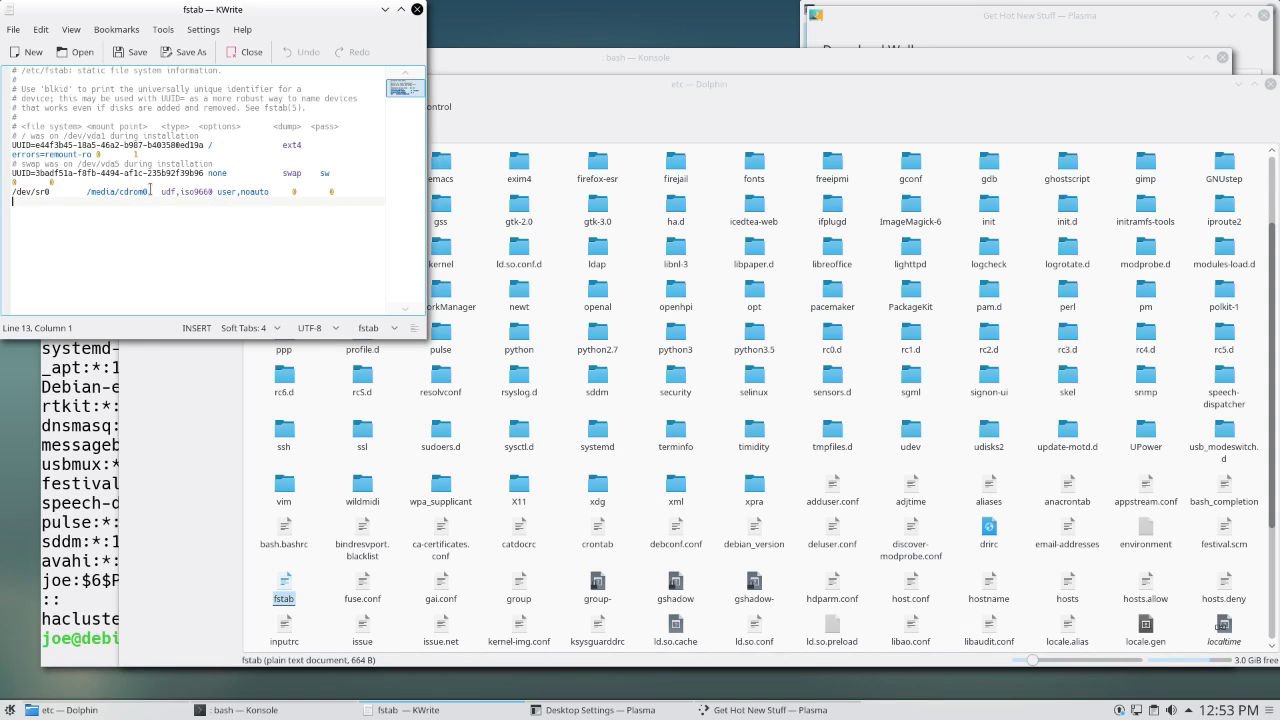
{"action": "mouse_move", "coordinate": [160, 192]}
{"action": "left_mouse_down"}
{"action": "mouse_move", "coordinate": [213, 192]}
{"action": "mouse_move", "coordinate": [180, 192]}
{"action": "left_mouse_up"}
{"action": "left_click", "coordinate": [220, 211]}
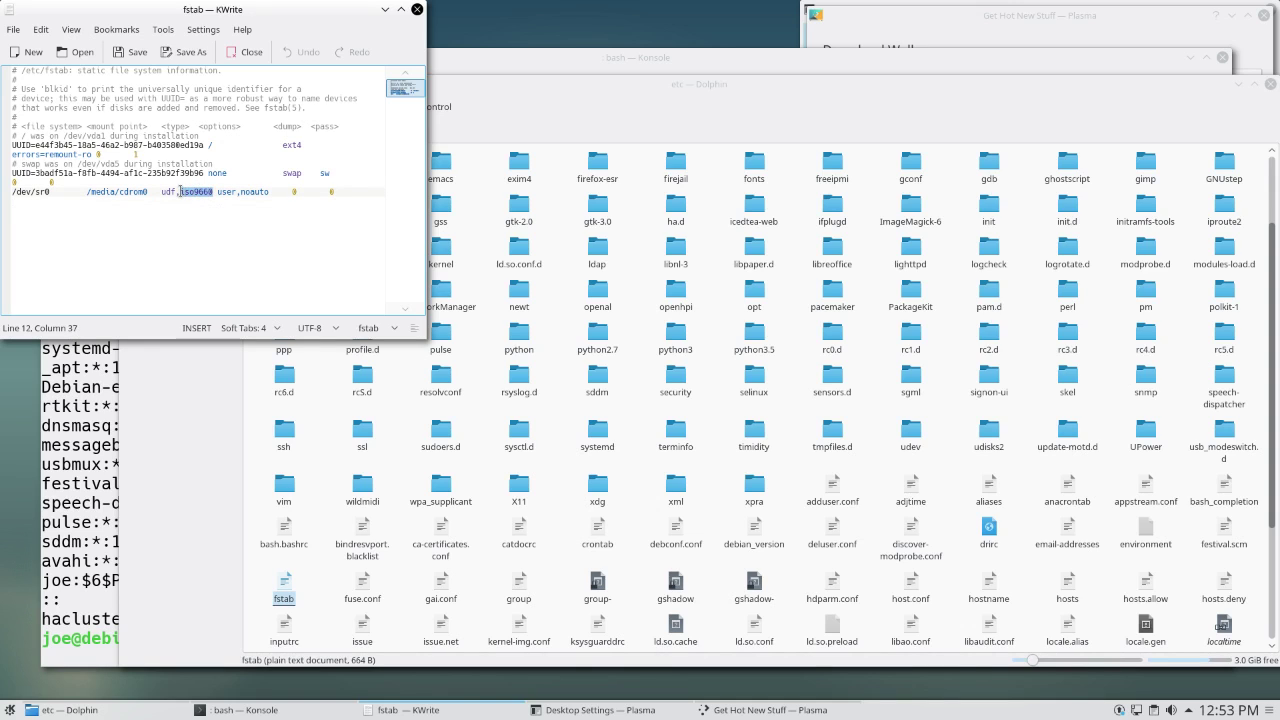
{"action": "left_click", "coordinate": [210, 200]}
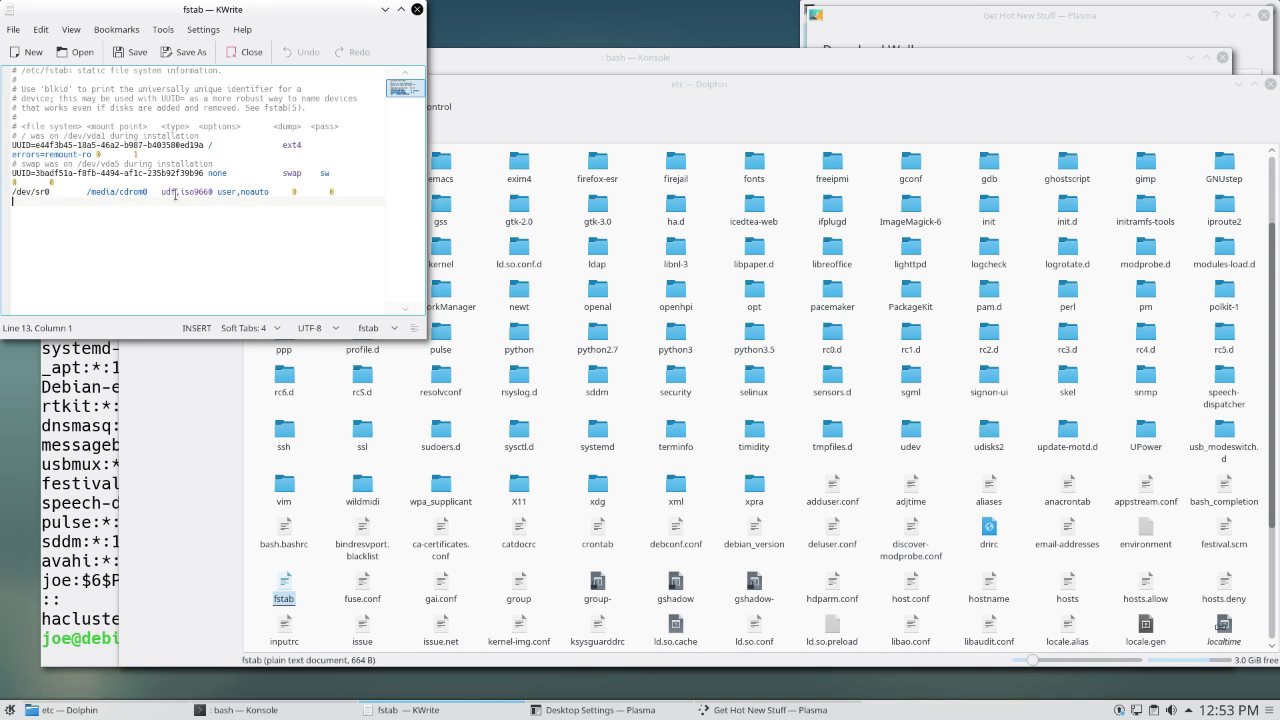
Highlight the CD-ROM entry's user,noauto options and its final 0 field.
{"action": "left_click", "coordinate": [176, 193]}
{"action": "left_click", "coordinate": [219, 214]}
{"action": "left_click_drag", "start_coordinate": [219, 192], "coordinate": [269, 192]}
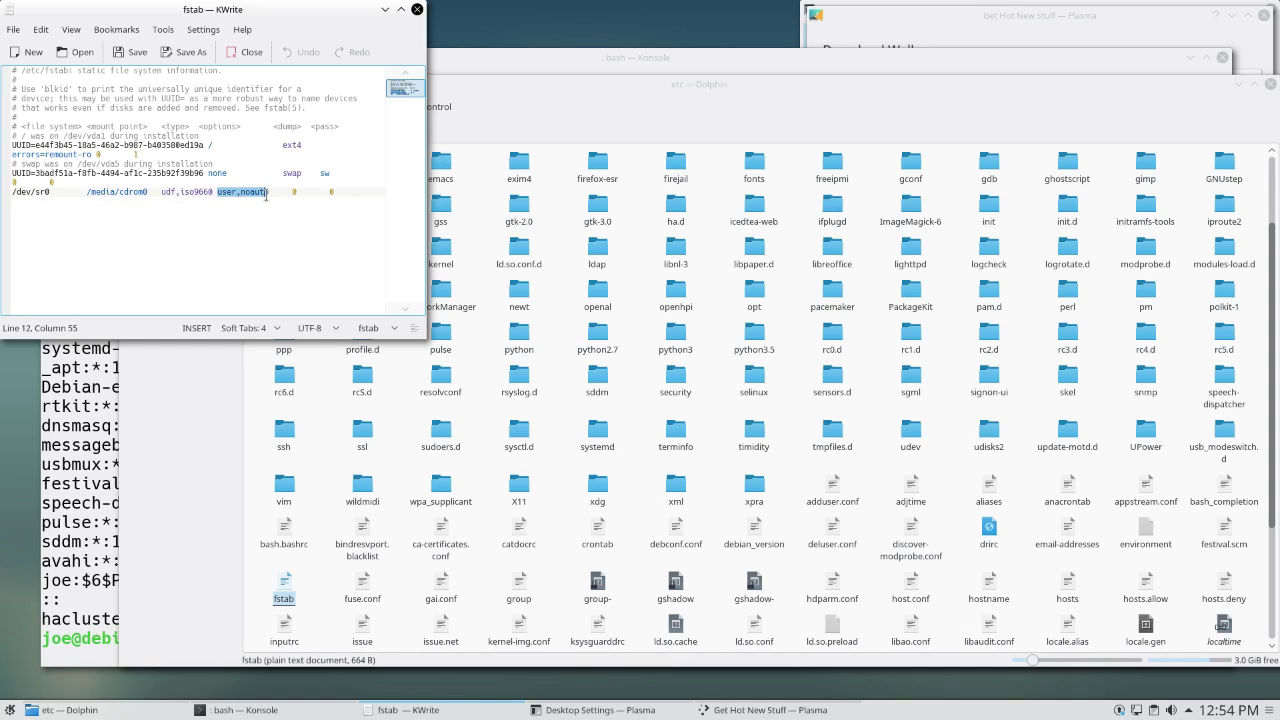
{"action": "left_click", "coordinate": [270, 192]}
{"action": "double_click", "coordinate": [331, 192]}
{"action": "left_click", "coordinate": [341, 192]}
Close fstab in KWrite and return Dolphin to the filesystem root.
{"action": "key", "text": "Return"}
{"action": "left_click", "coordinate": [293, 214]}
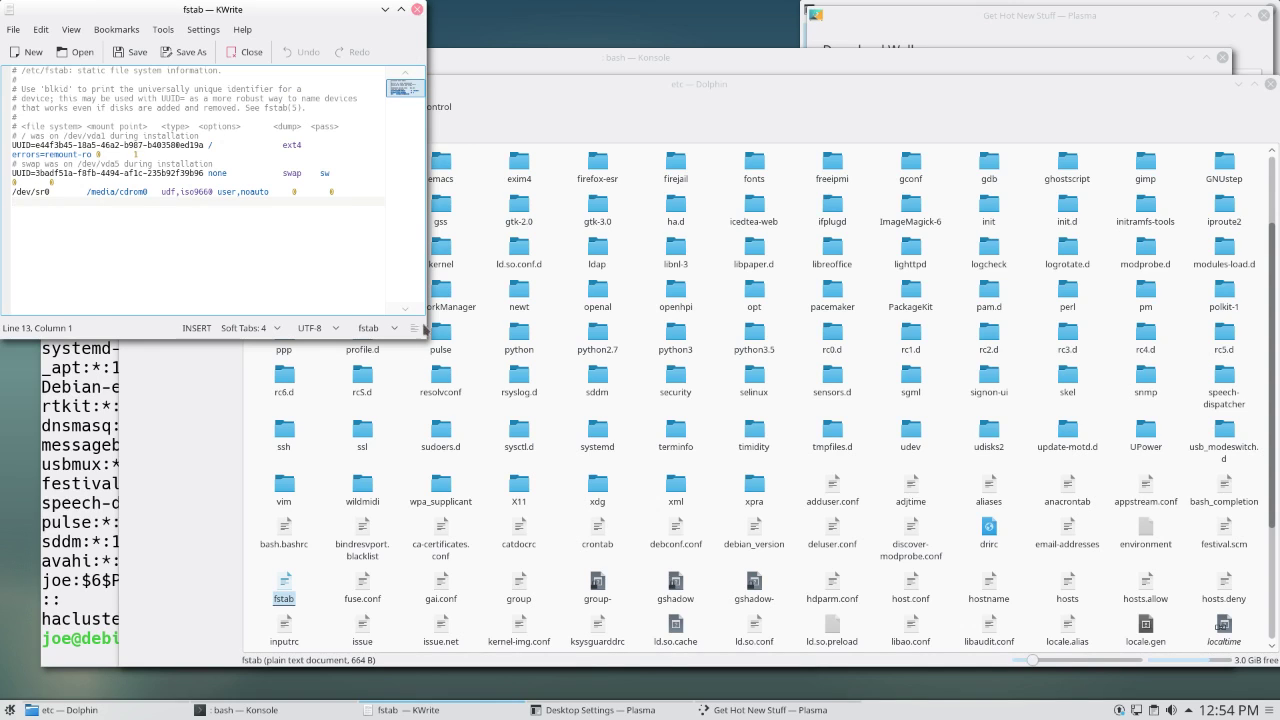
{"action": "left_click", "coordinate": [418, 12]}
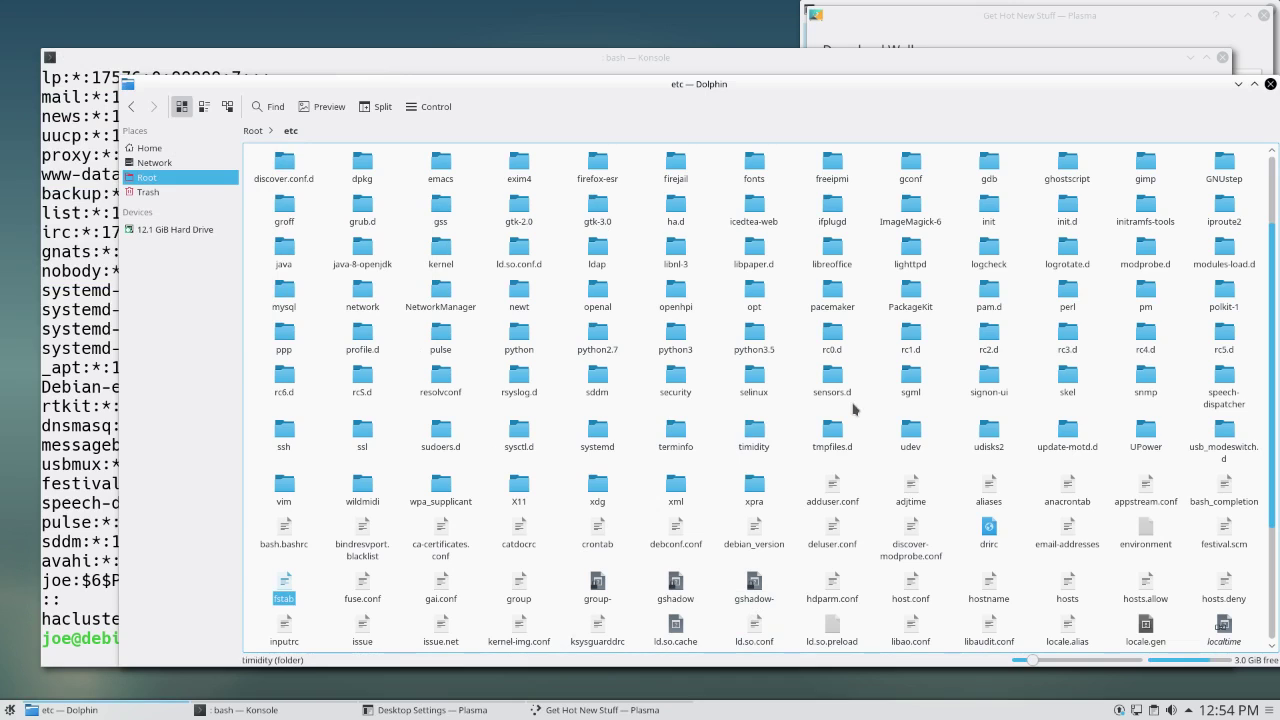
{"action": "left_click", "coordinate": [258, 130]}
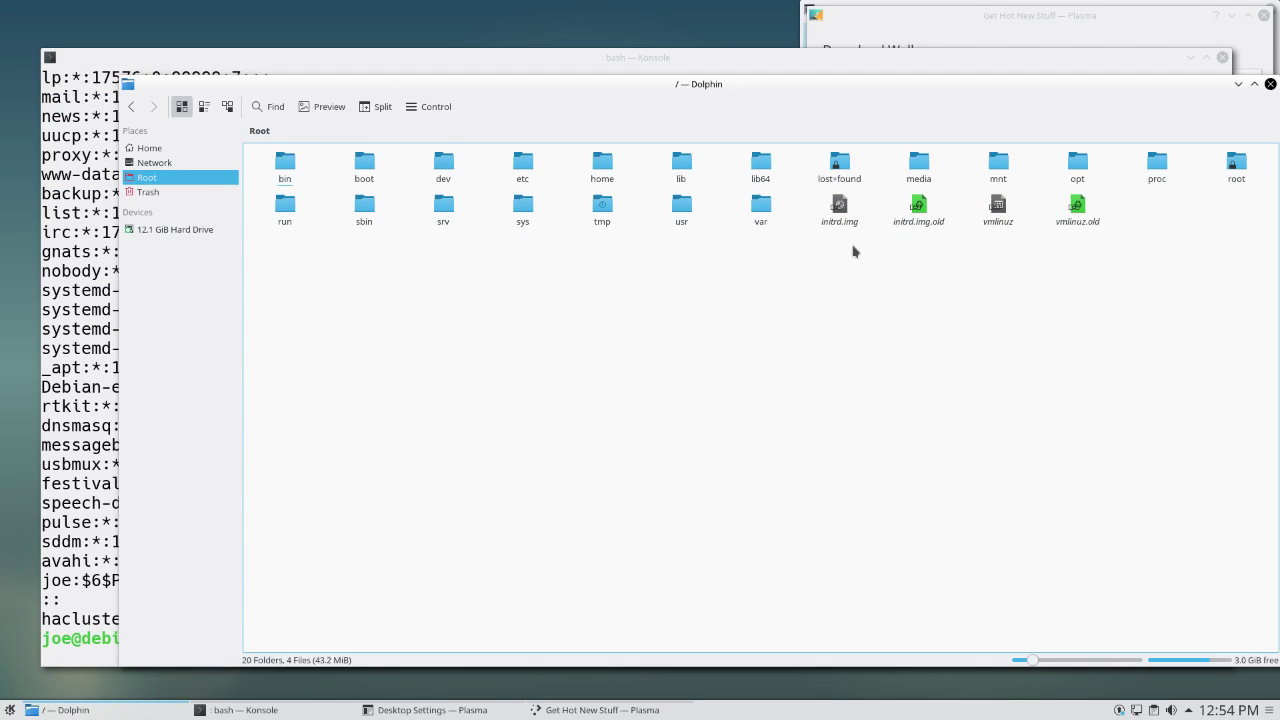
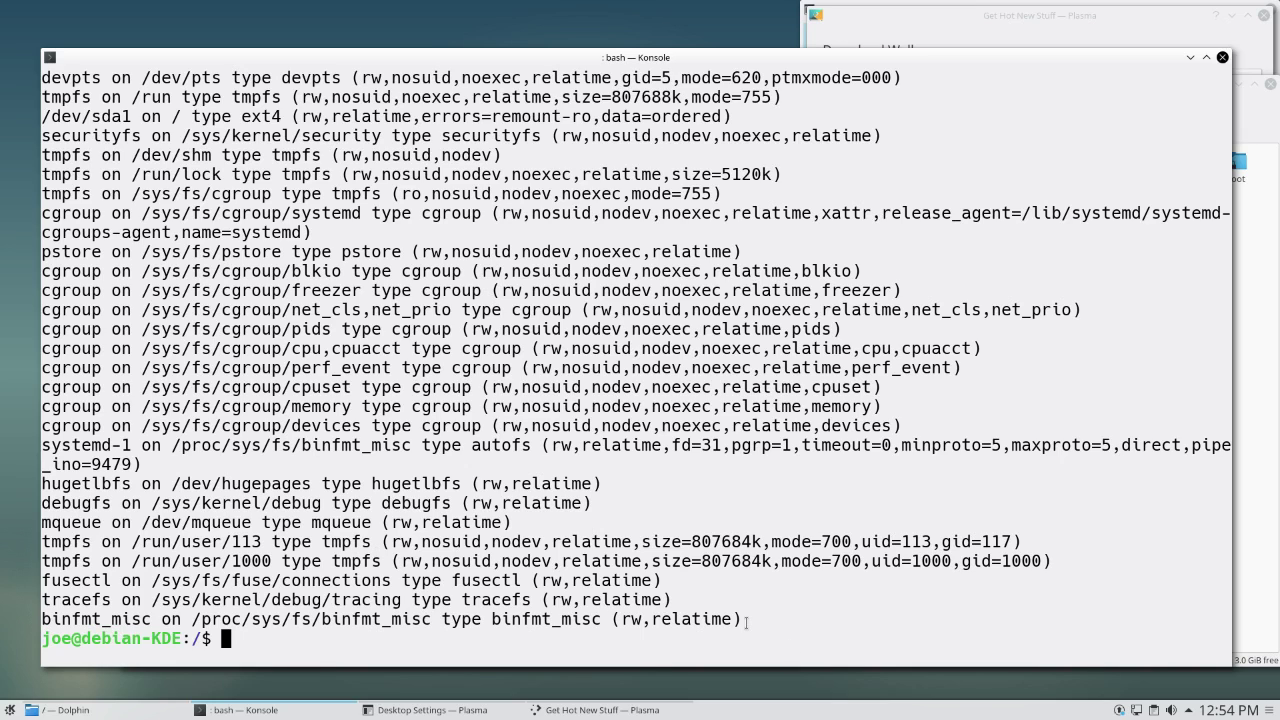
Look over the last lines of the mount output, then raise Dolphin showing the root folder.
{"action": "left_click_drag", "start_coordinate": [746, 622], "coordinate": [78, 485]}
{"action": "left_click", "coordinate": [225, 562]}
{"action": "scroll", "coordinate": [657, 600], "scroll_direction": "up", "scroll_amount": 5}
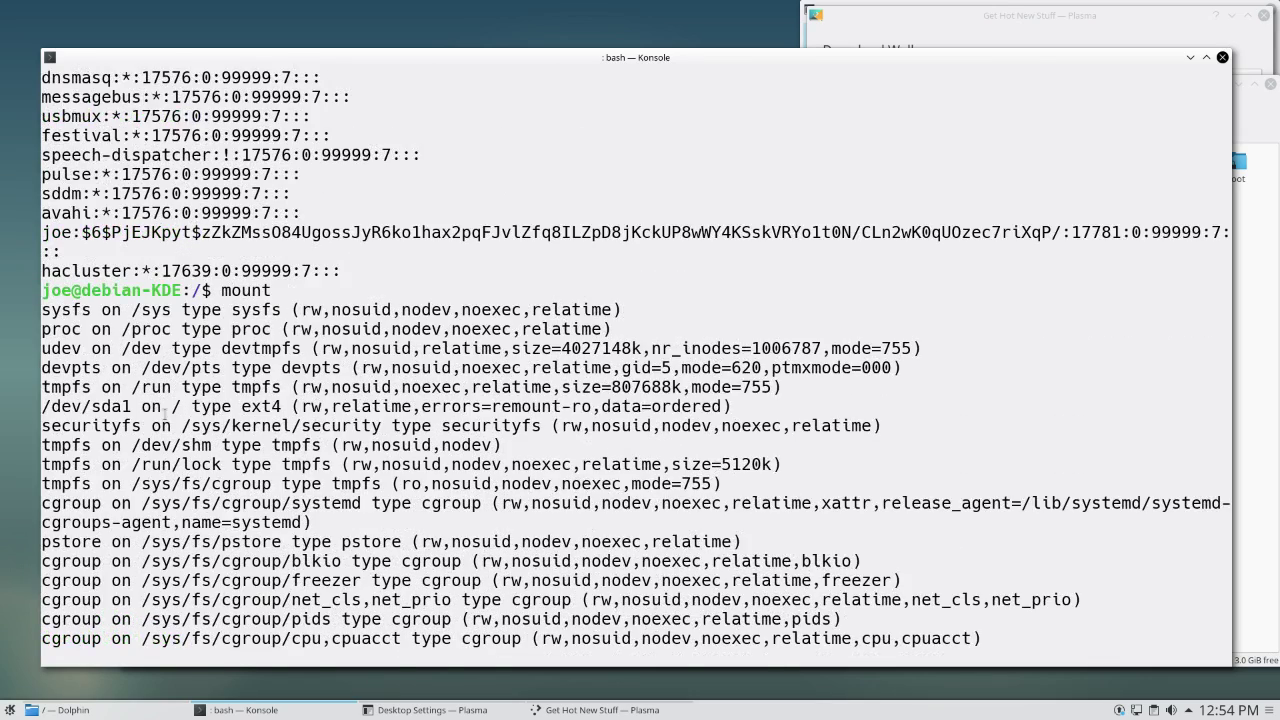
{"action": "scroll", "coordinate": [165, 416], "scroll_direction": "down", "scroll_amount": 5}
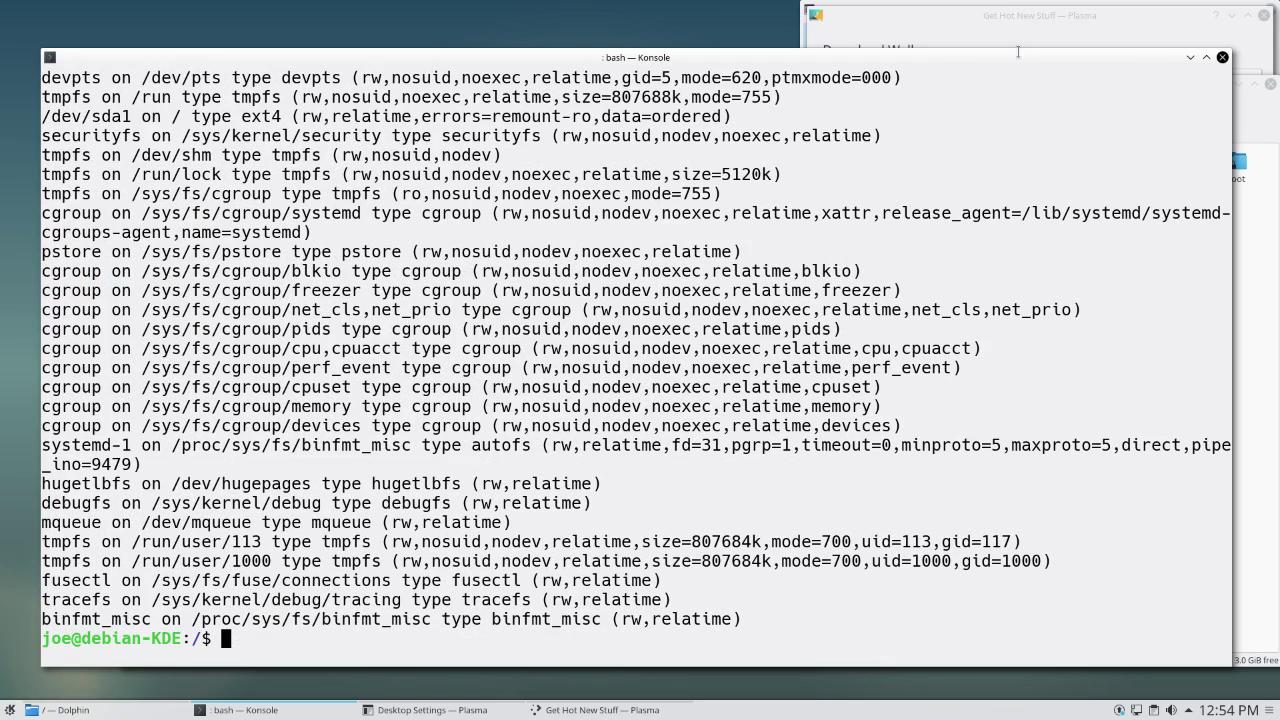
{"action": "left_click", "coordinate": [1244, 280]}
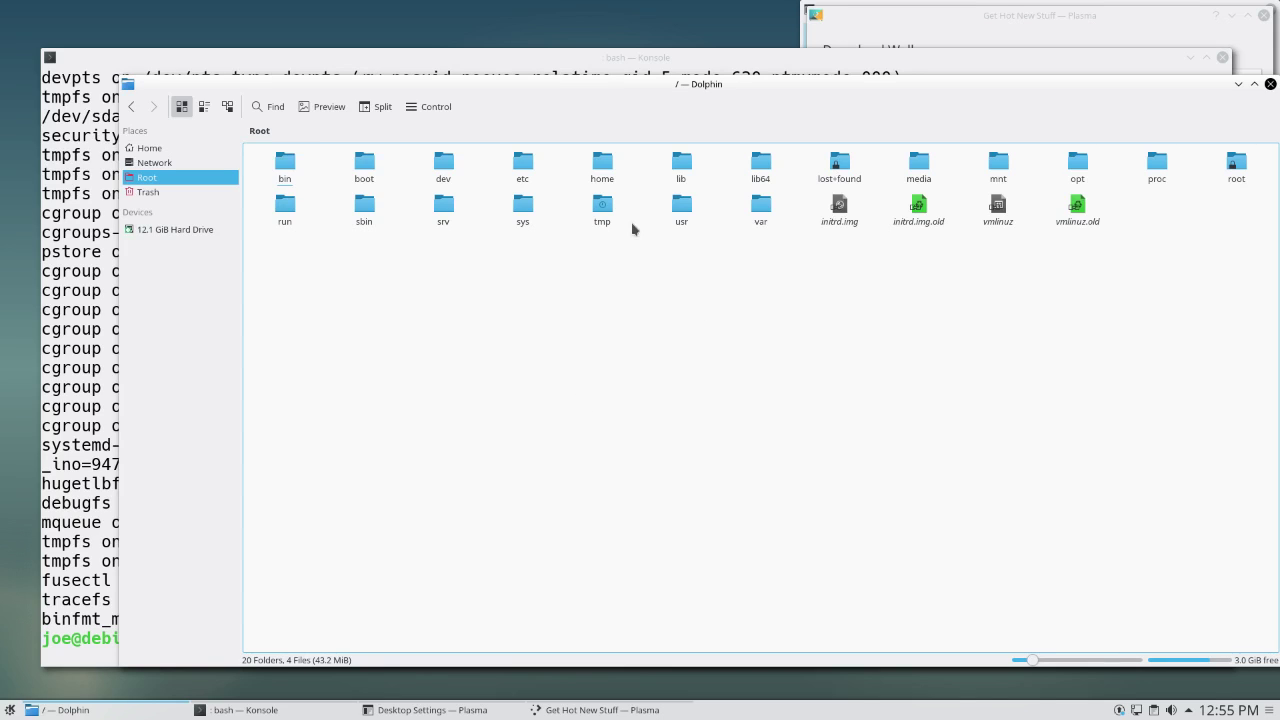
Open the usr folder from the filesystem root in Dolphin.
{"action": "left_click", "coordinate": [677, 208]}
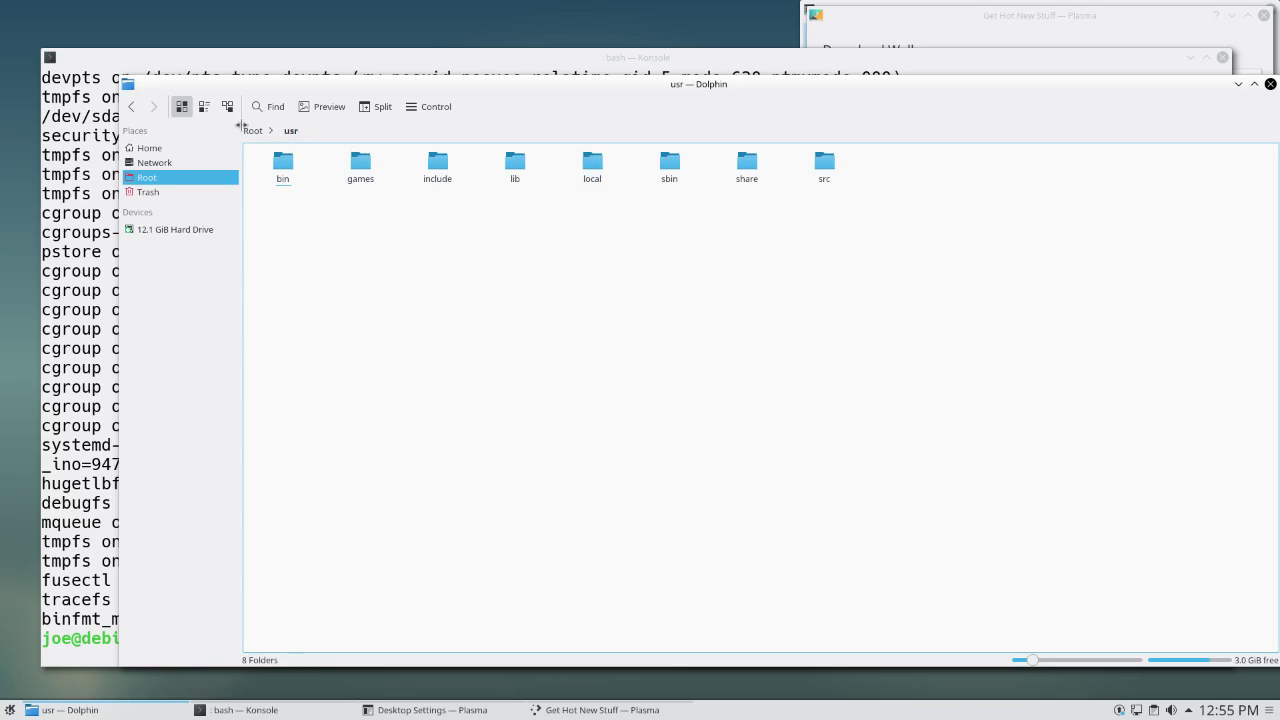
{"action": "left_click", "coordinate": [588, 177]}
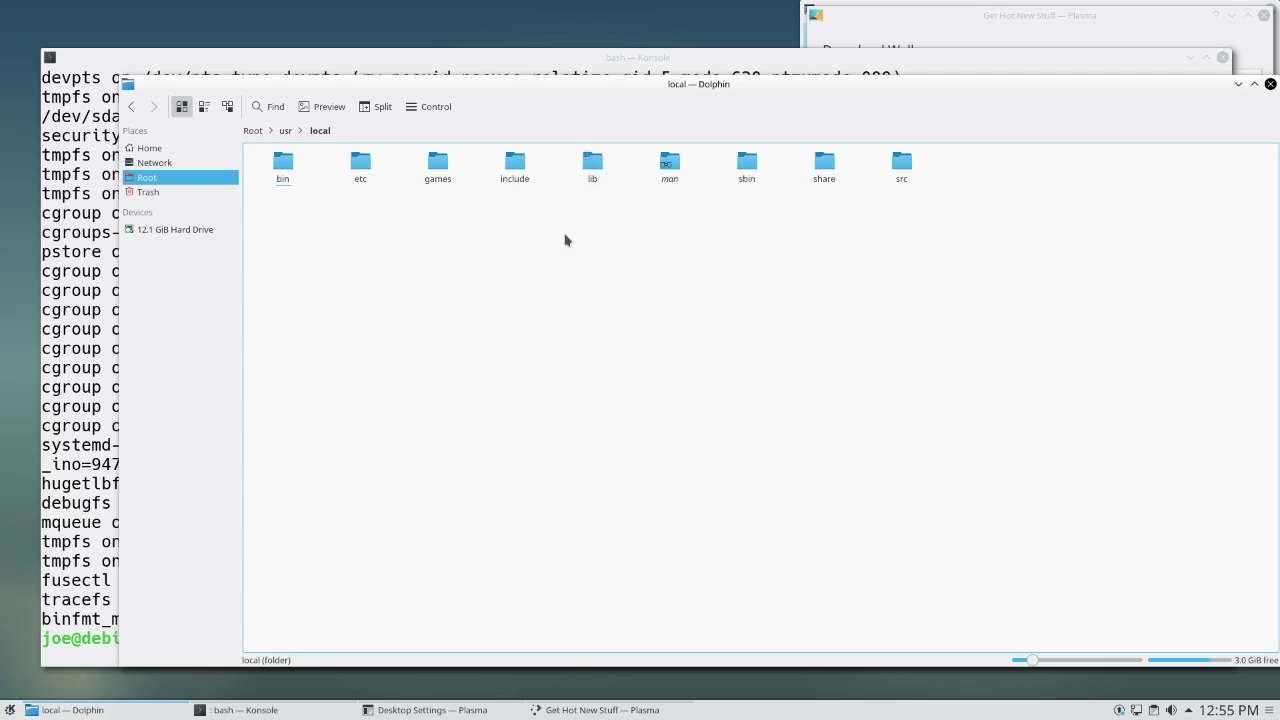
{"action": "left_click", "coordinate": [285, 163]}
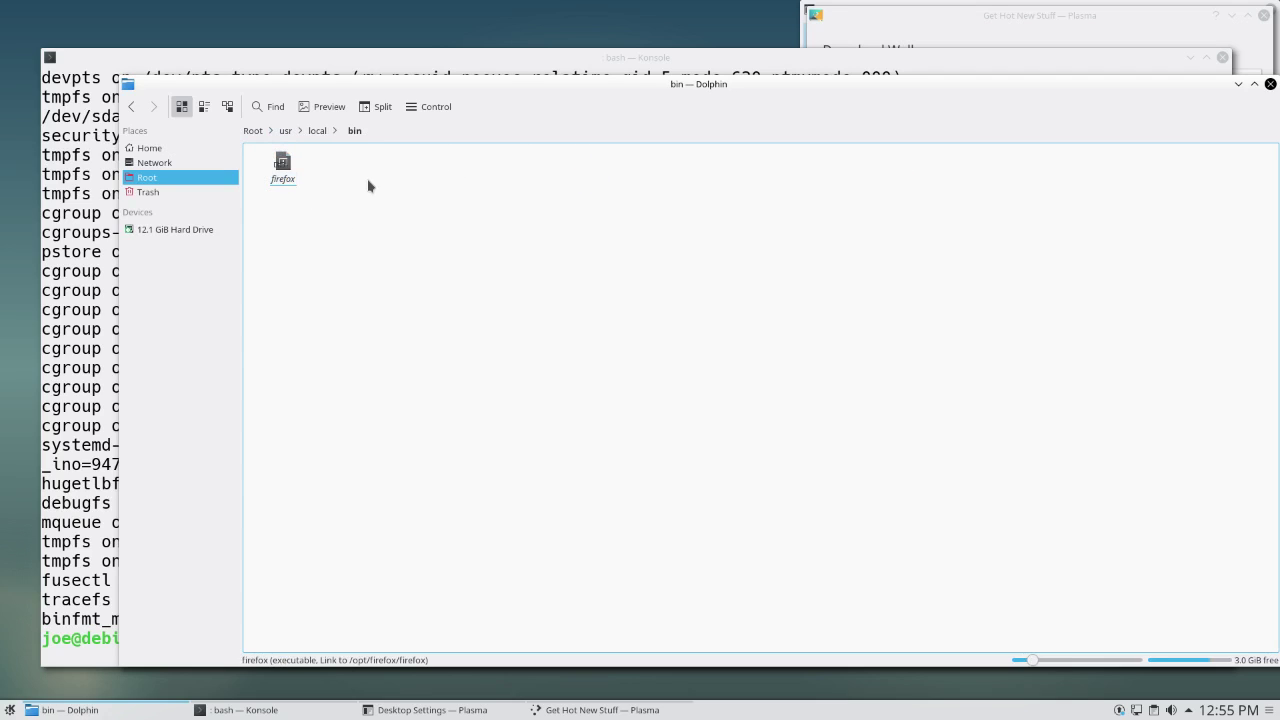
{"action": "left_click", "coordinate": [316, 131]}
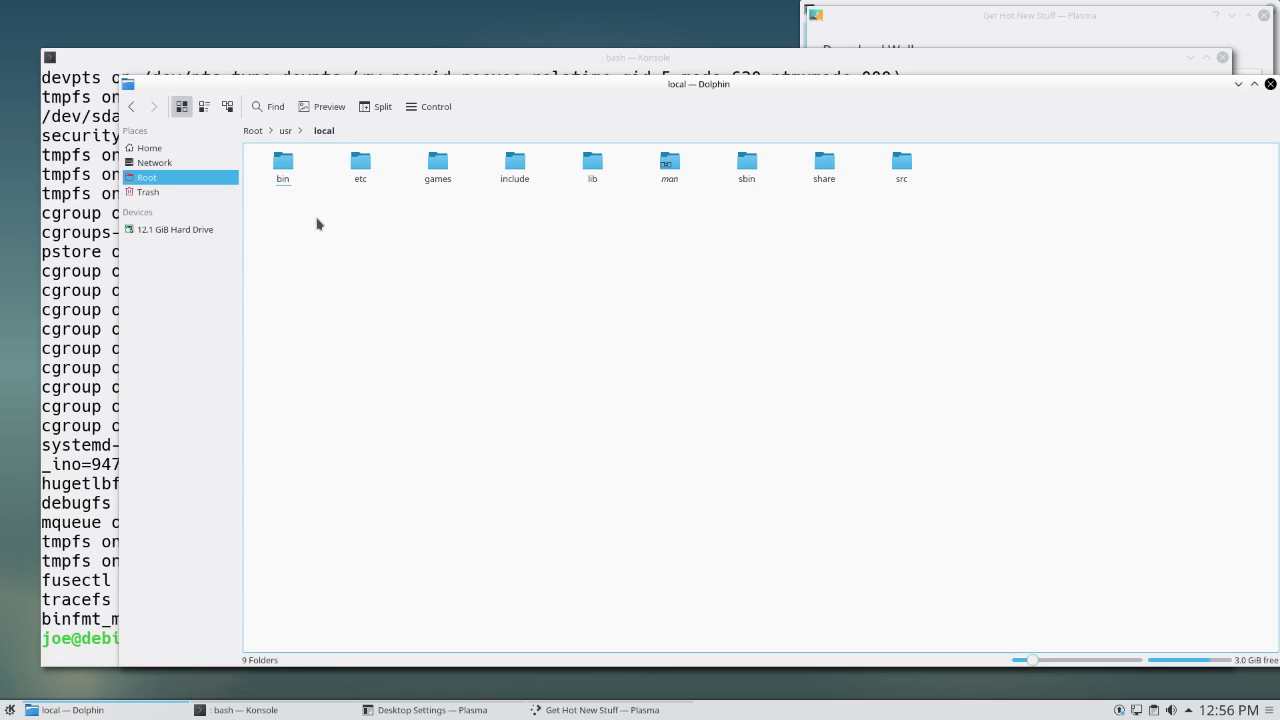
Check /usr/local/bin, then go back through local to the filesystem root.
{"action": "left_click", "coordinate": [283, 166]}
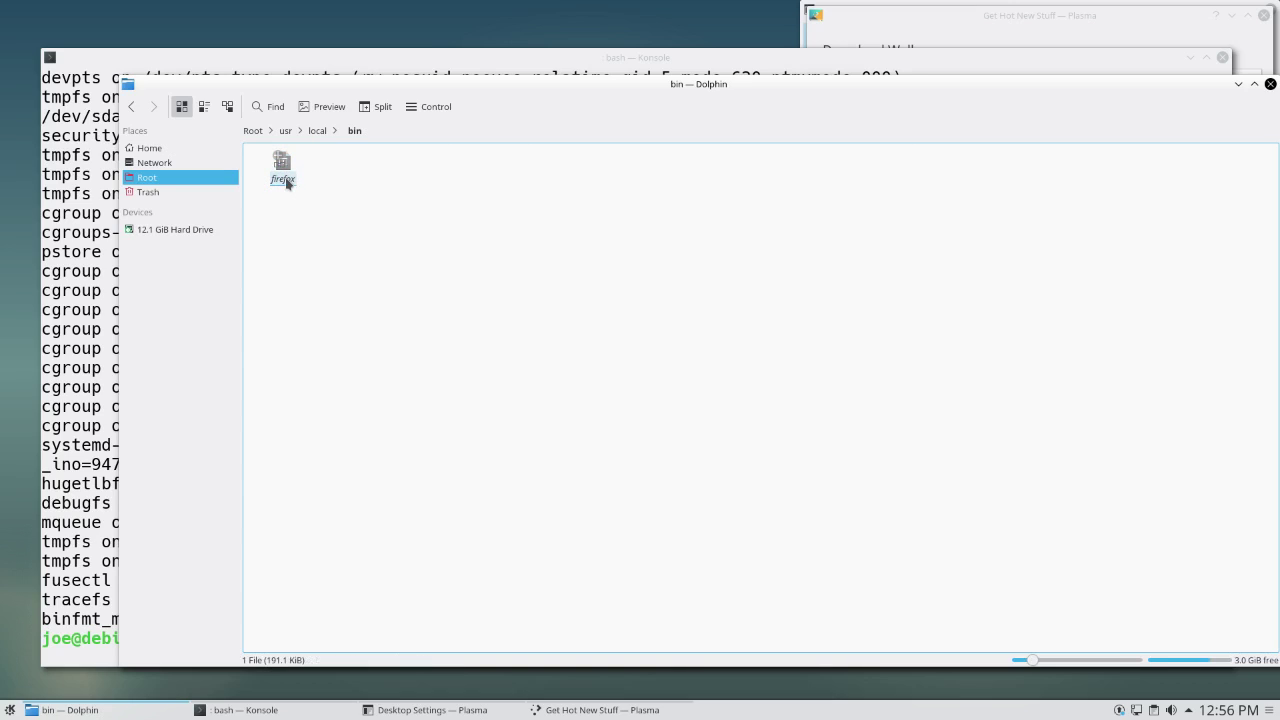
{"action": "left_click", "coordinate": [322, 131]}
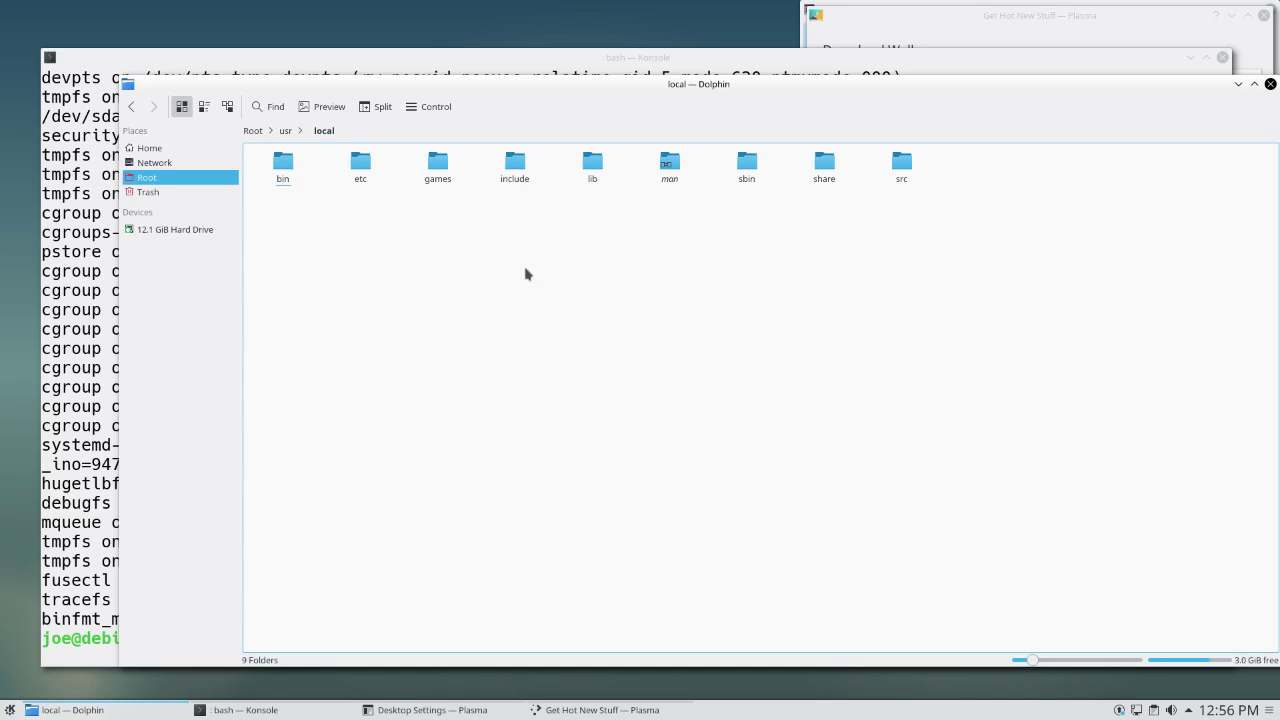
{"action": "left_click", "coordinate": [253, 133]}
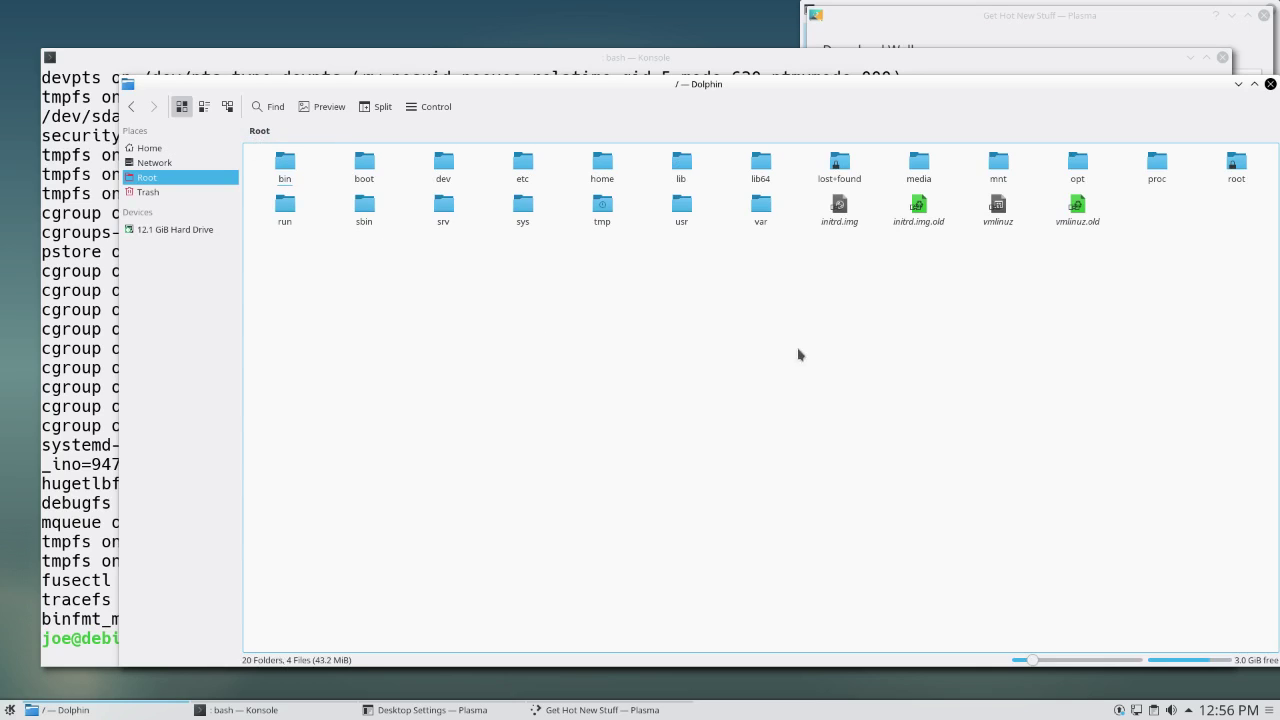